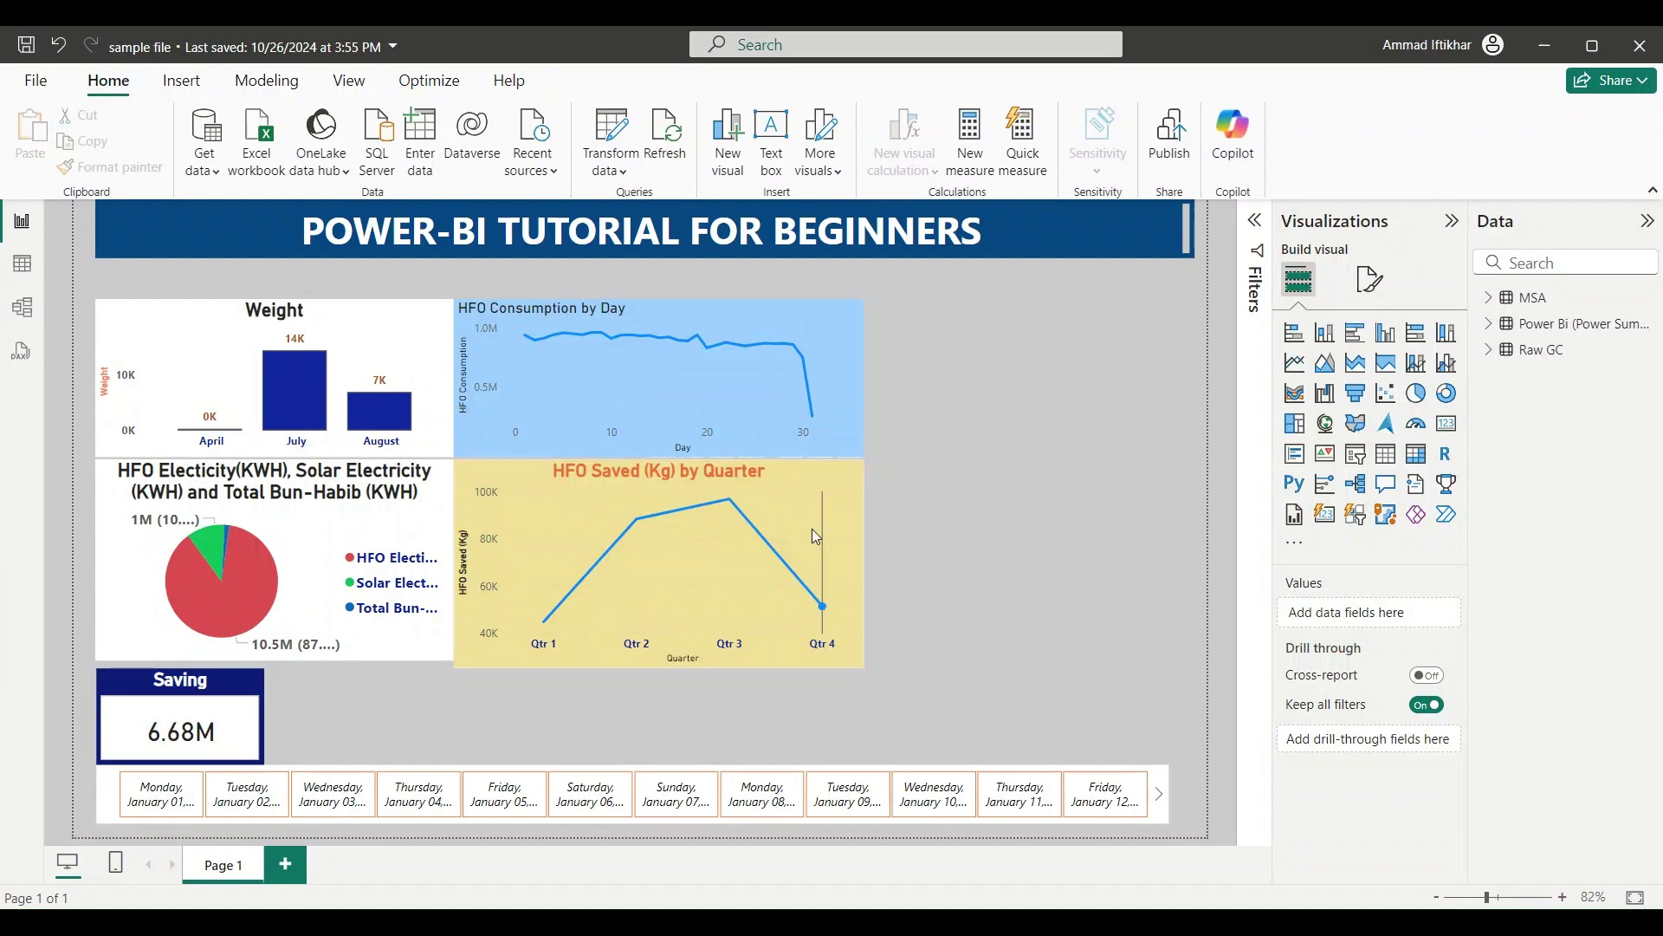
Shorten the HFO Saved chart to align with the pie chart's lower edge, and narrow both HFO line charts to the same width.
click(746, 663)
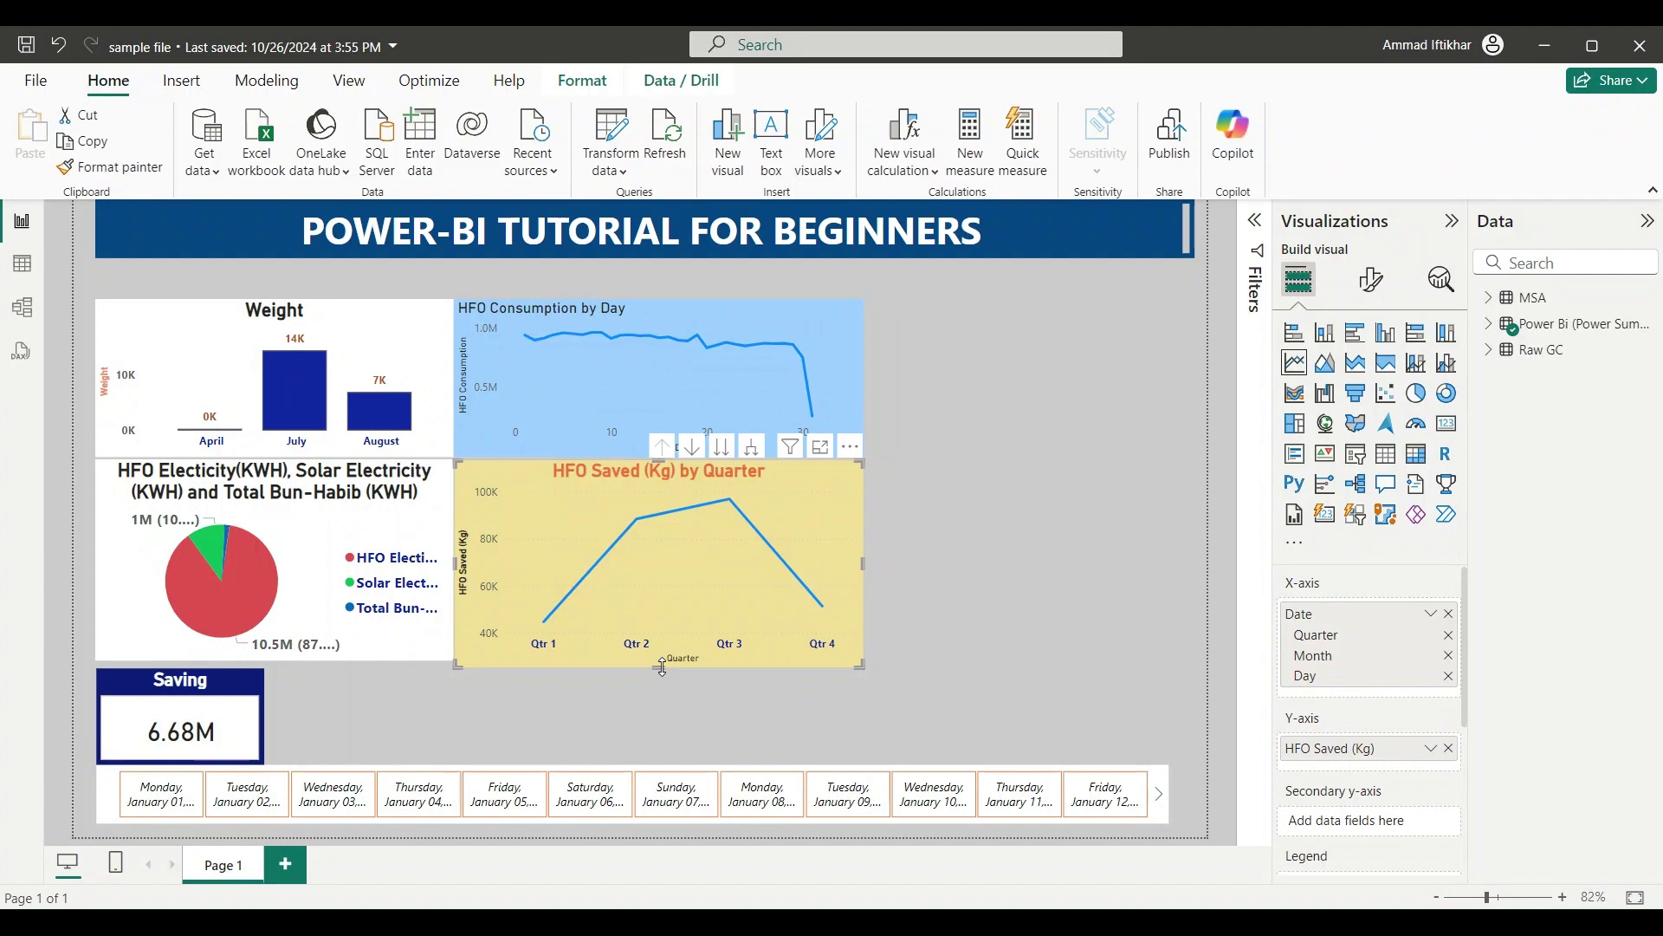
drag(662, 664, 662, 657)
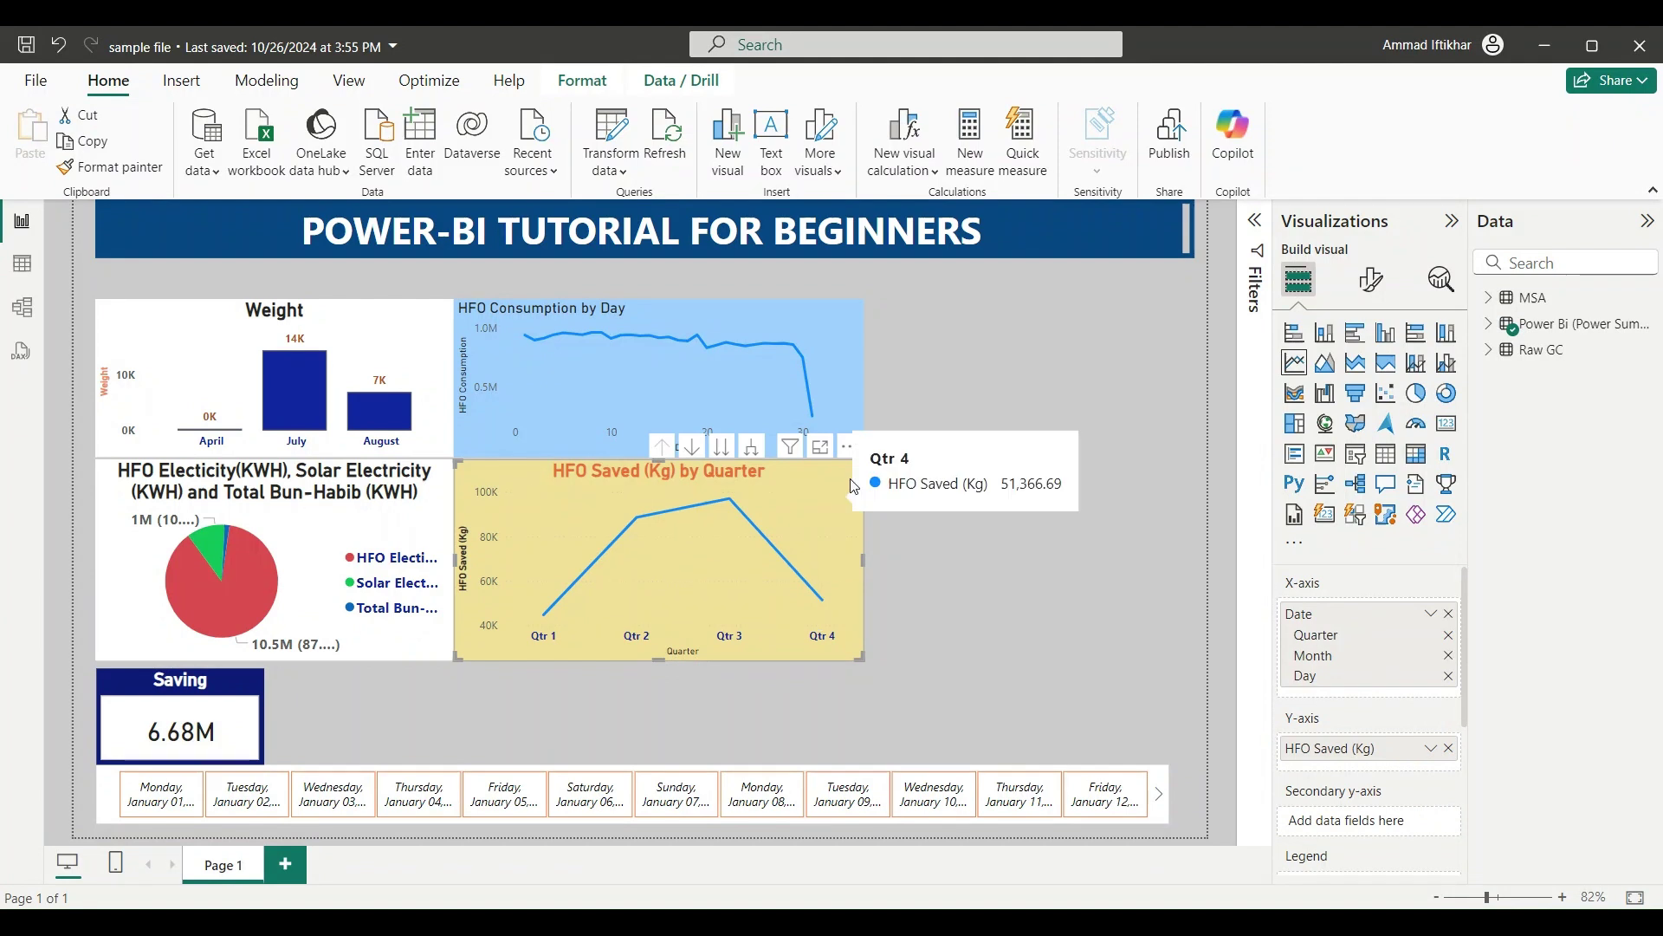
drag(864, 559, 819, 559)
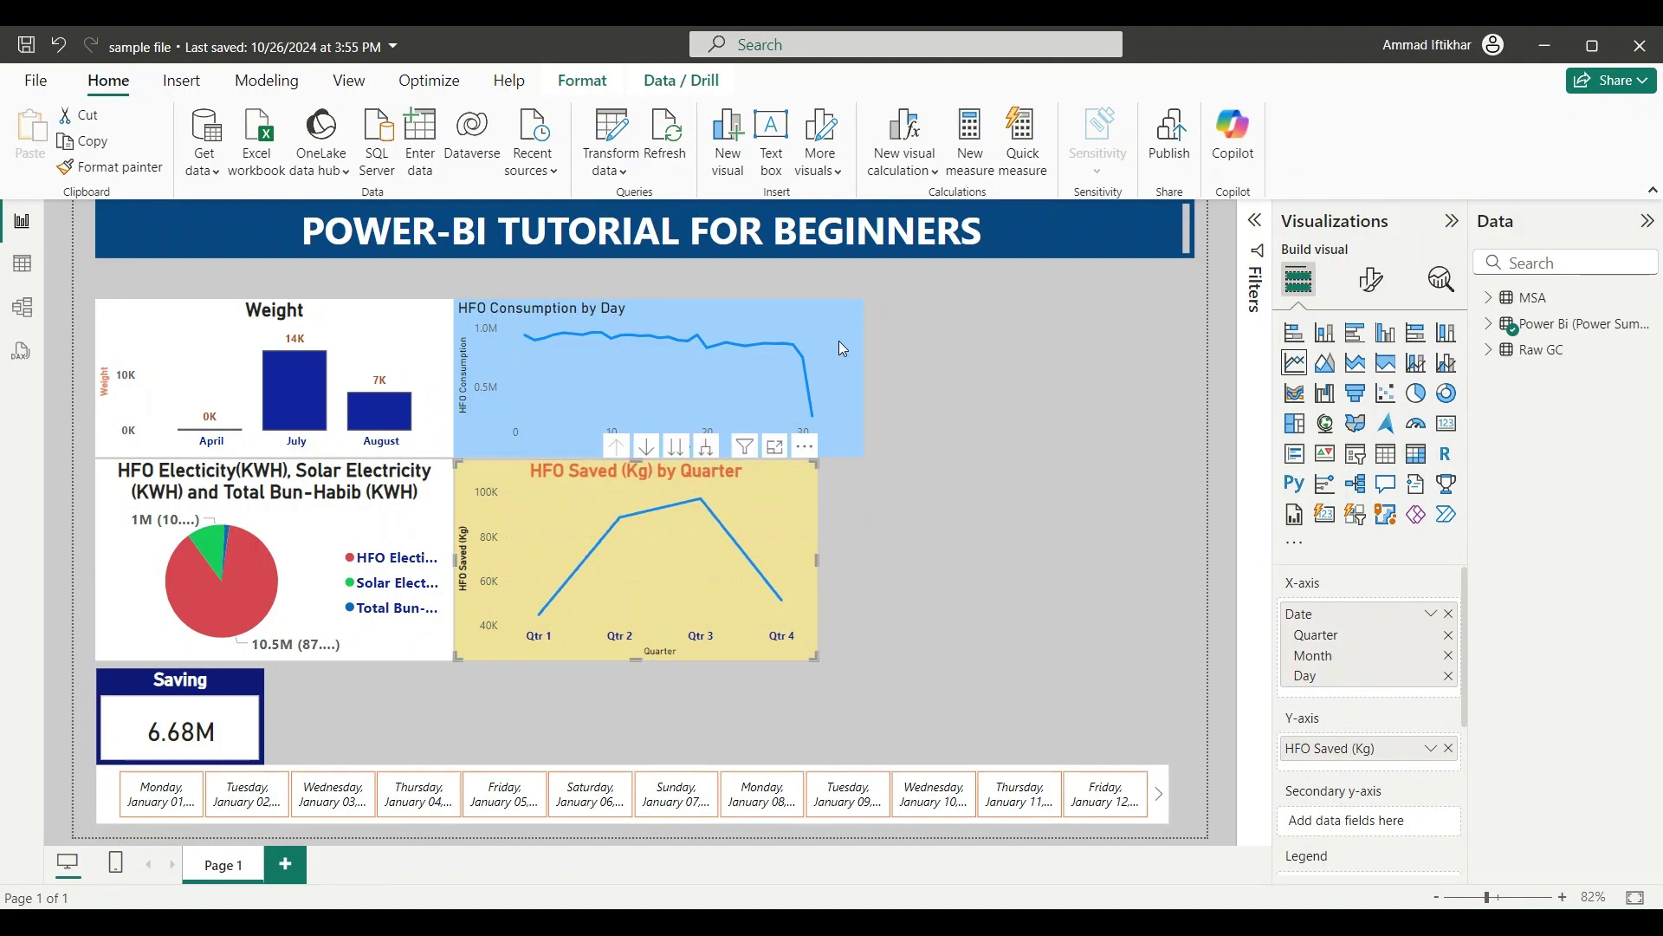
drag(865, 368, 815, 379)
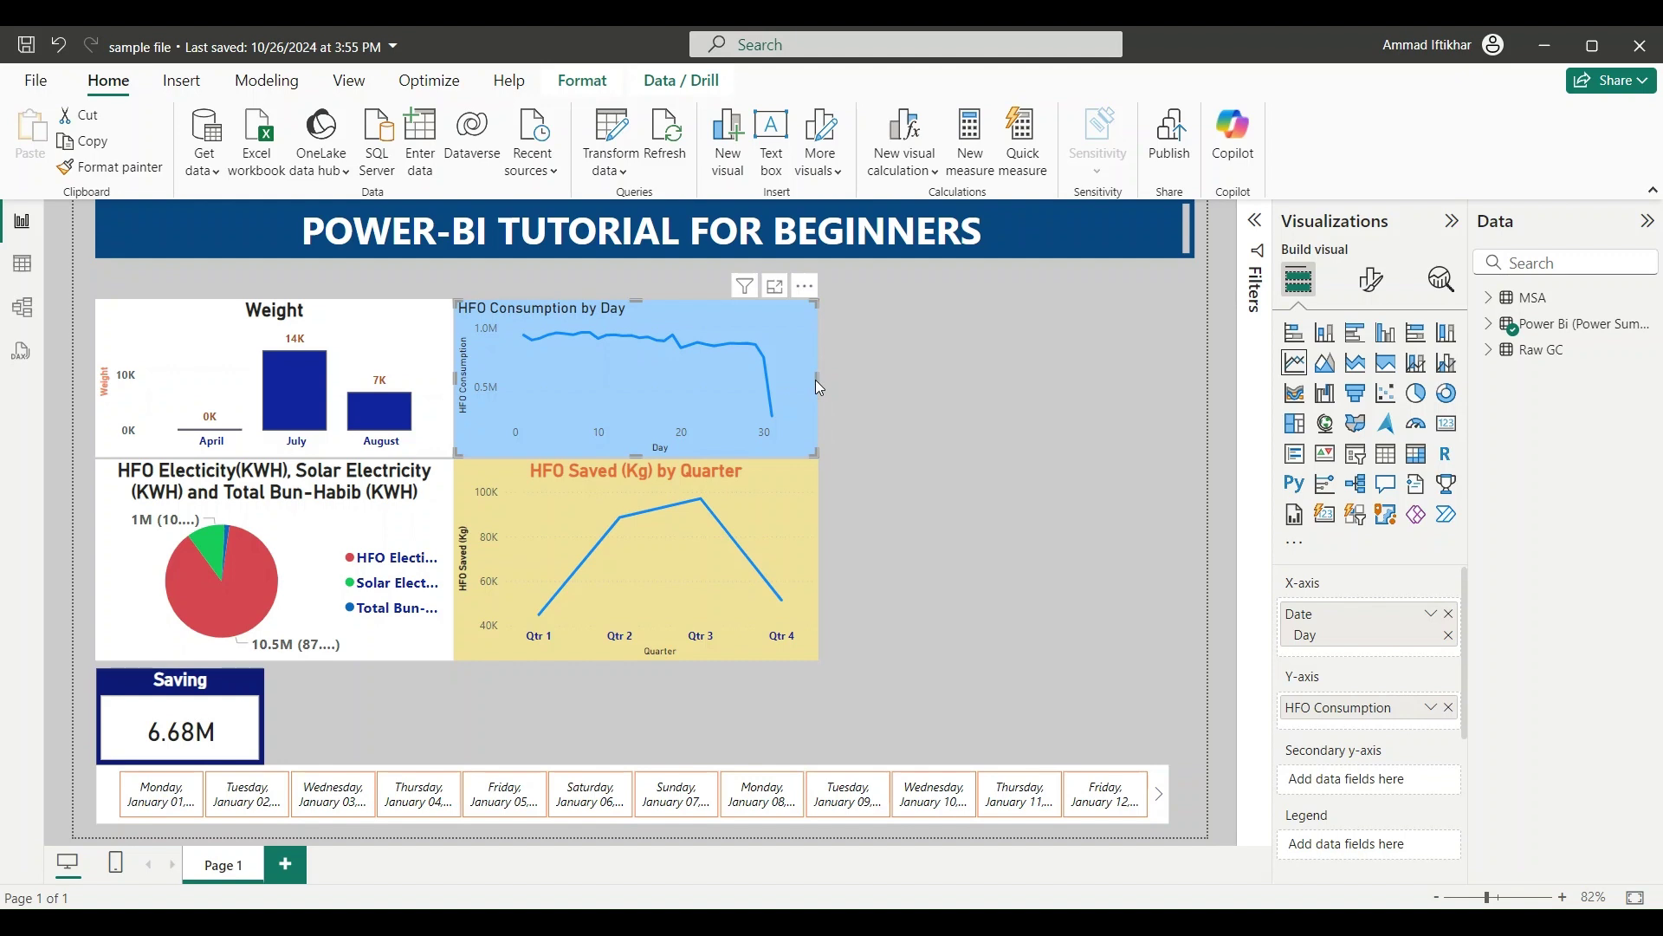
Select all four charts together and move them up to sit just below the title banner.
click(404, 331)
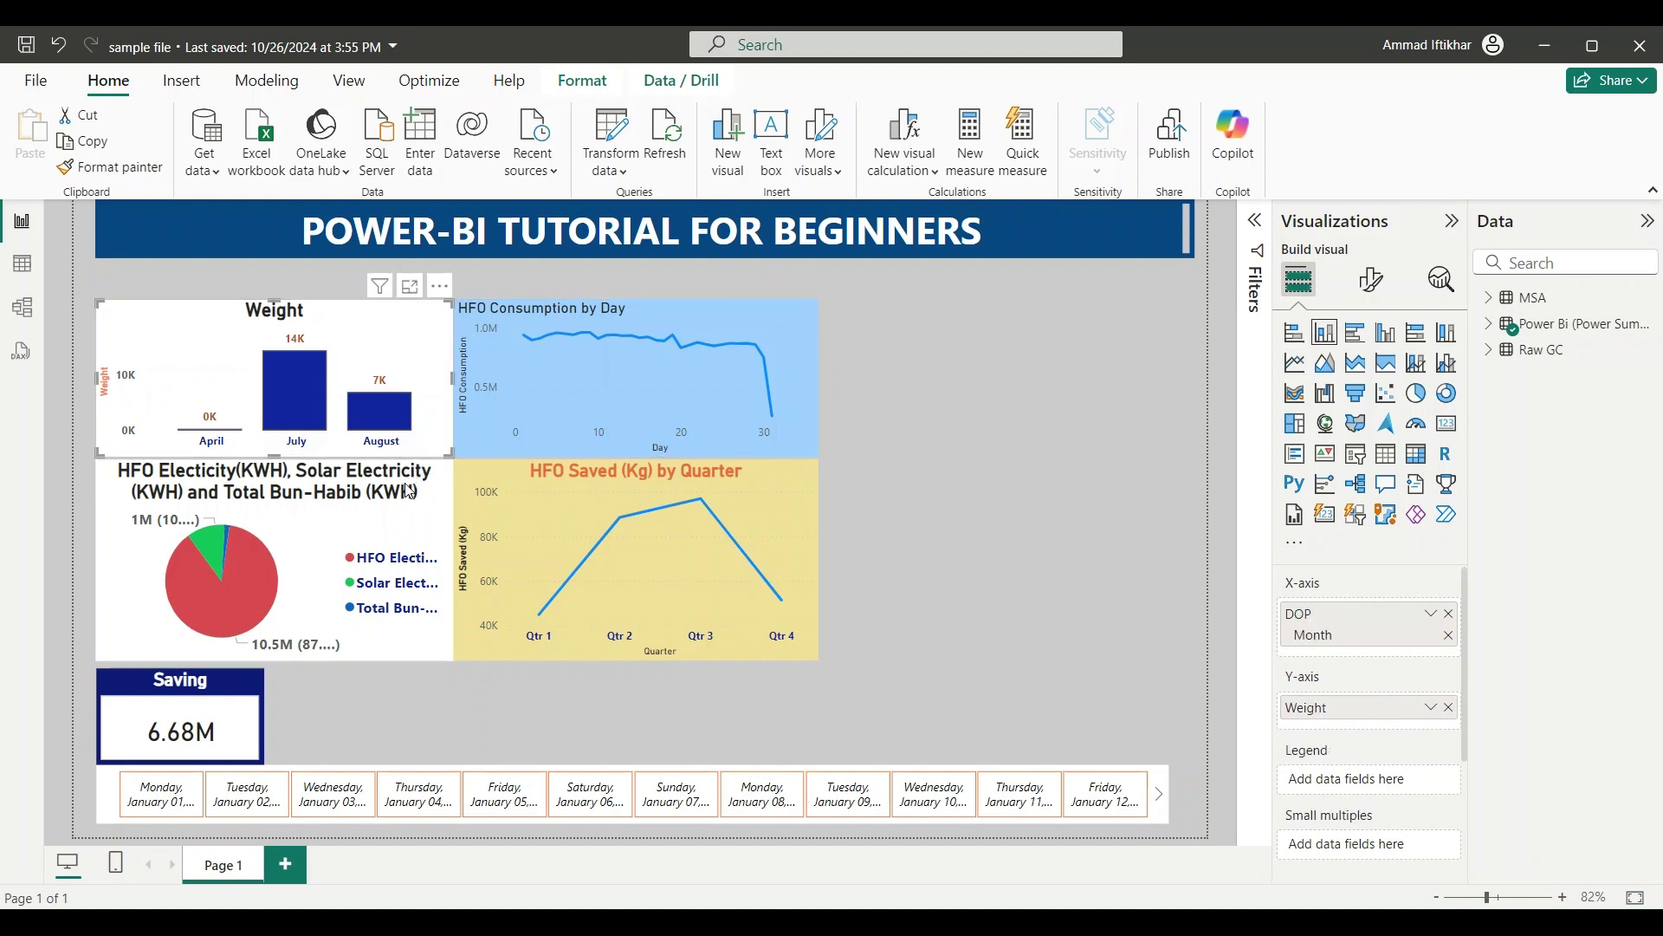
click(411, 490)
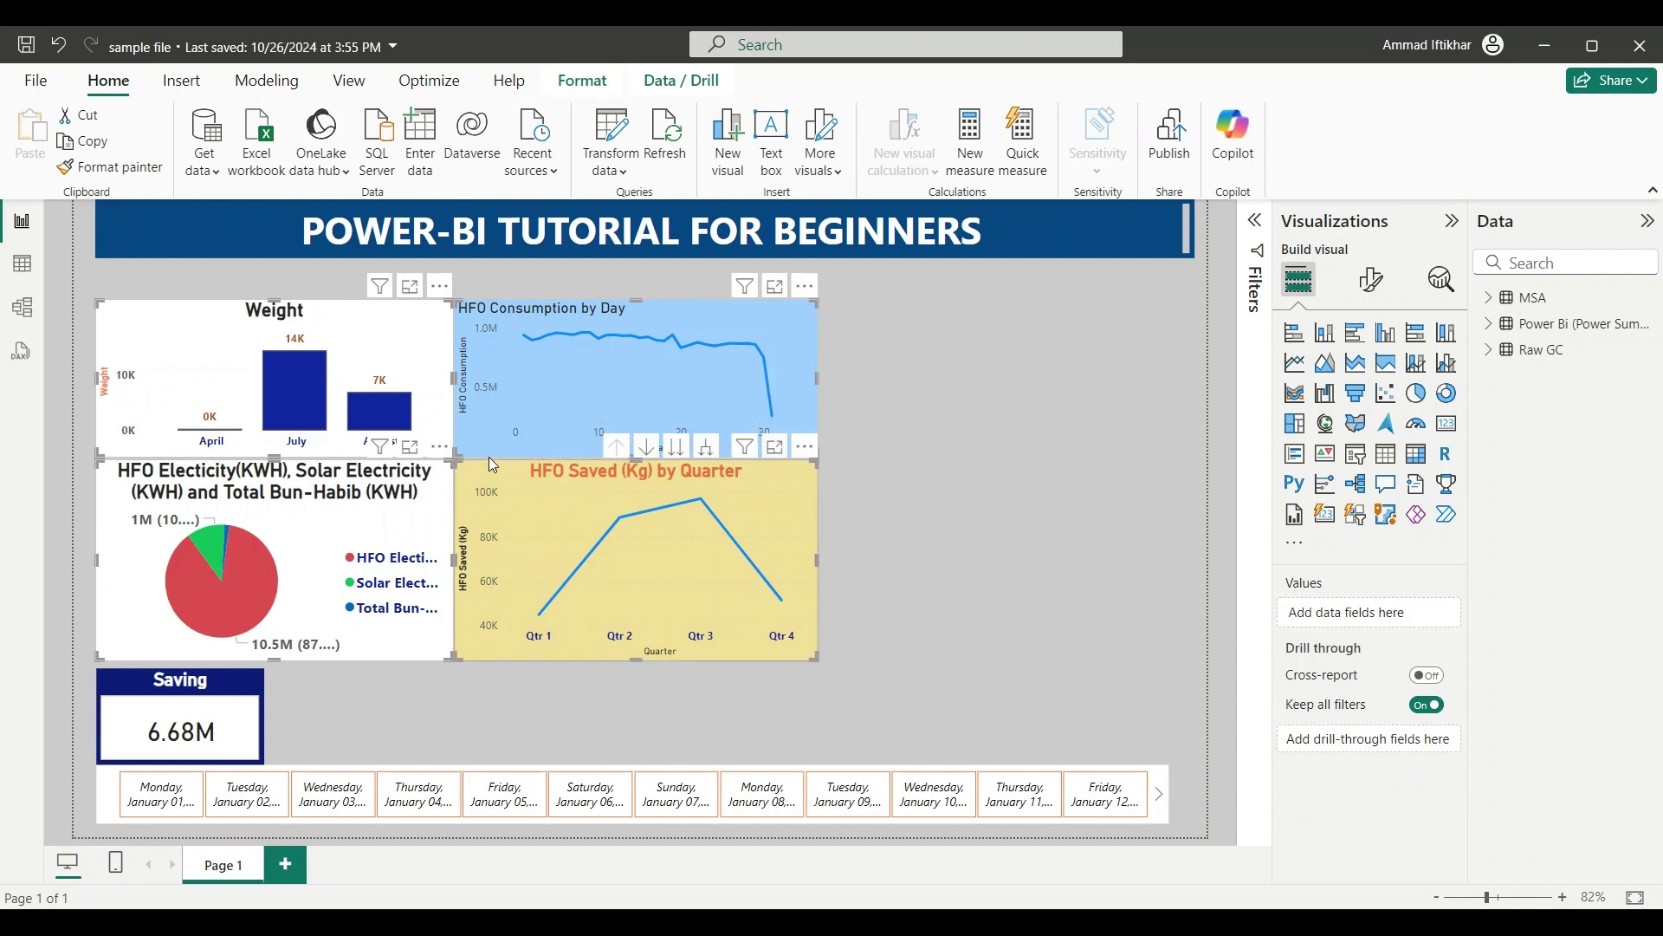
key(Up)
key(Up)
key(Up)
key(Up)
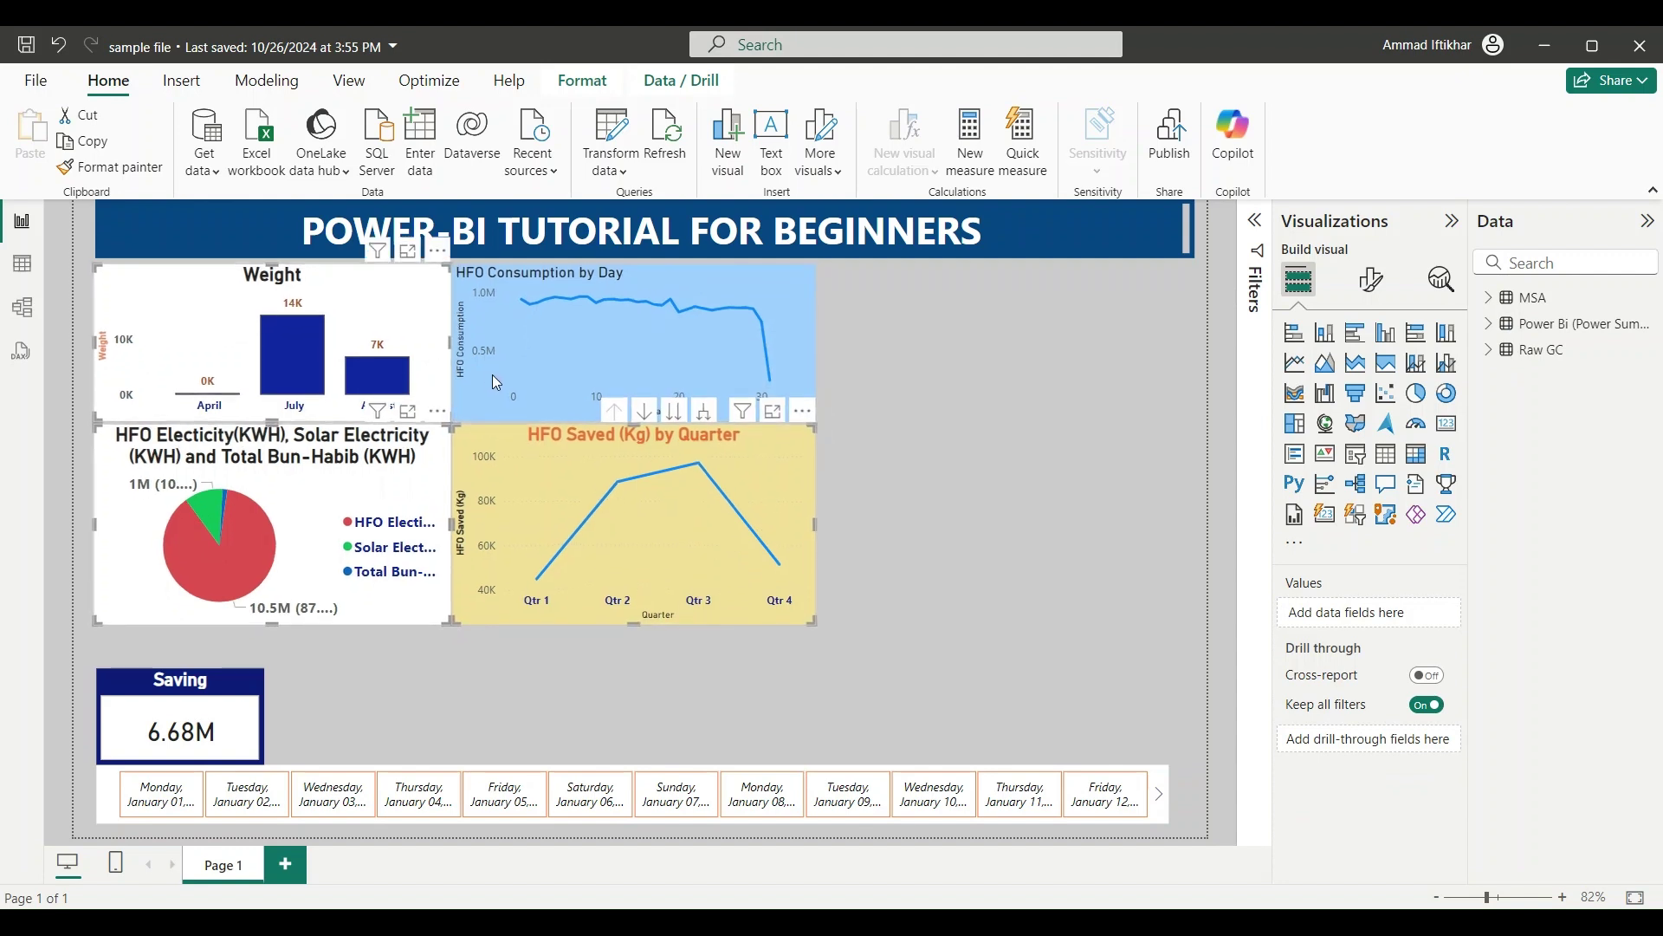
click(493, 382)
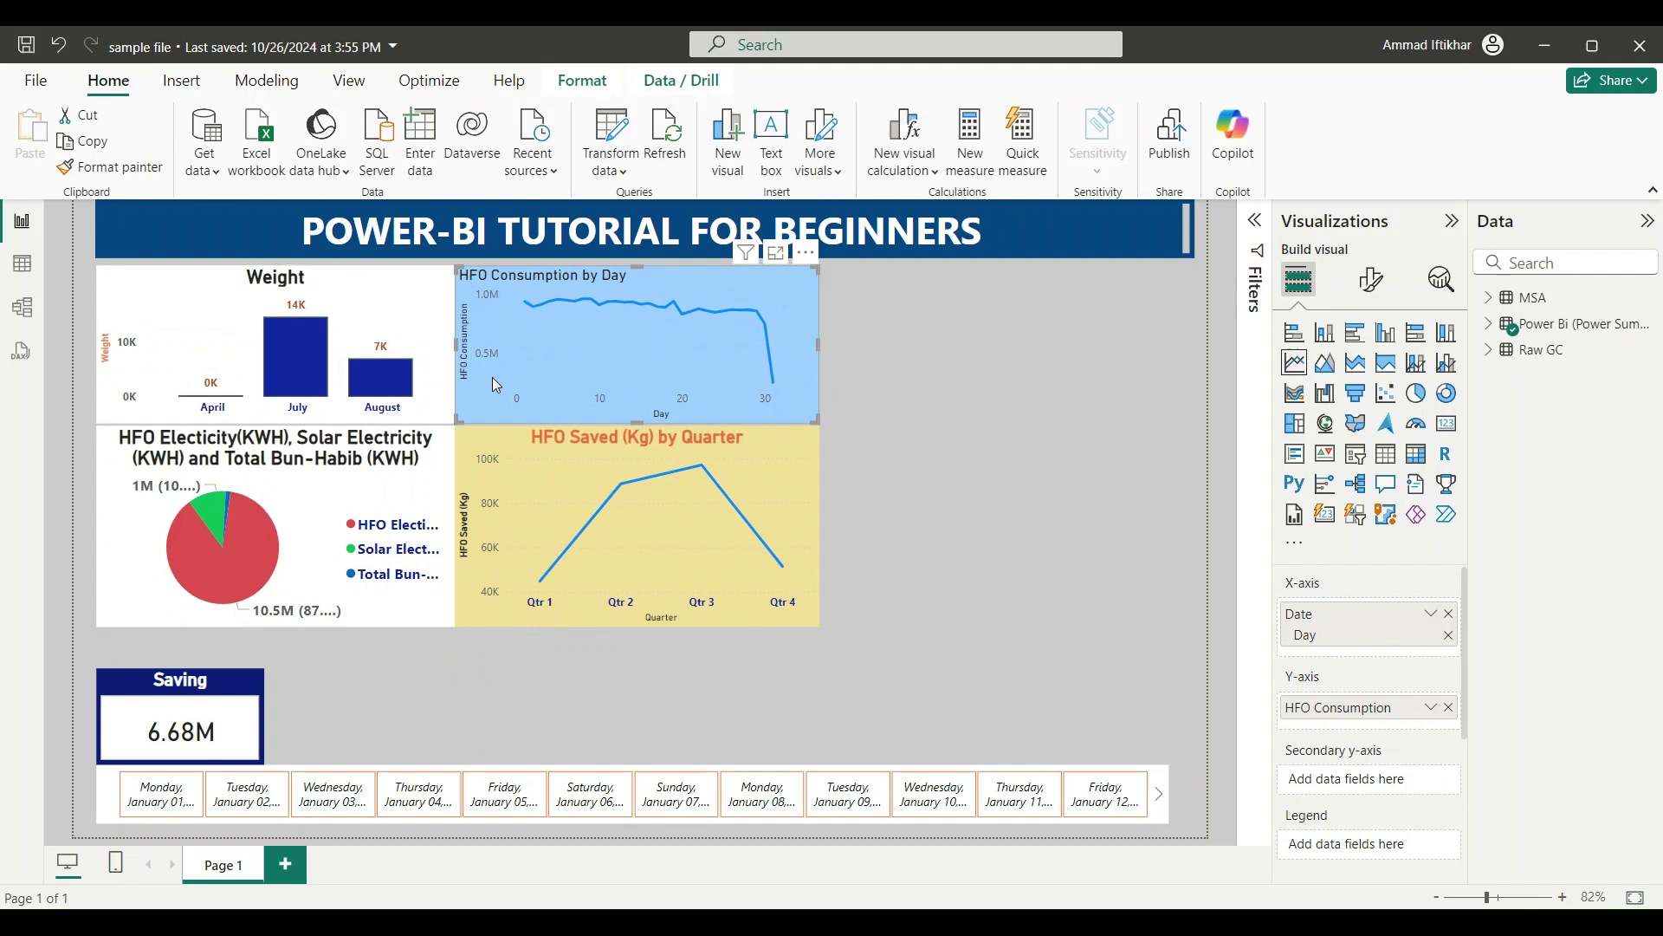
Extend the Saving card upward to close most of the gap below the pie chart.
click(334, 675)
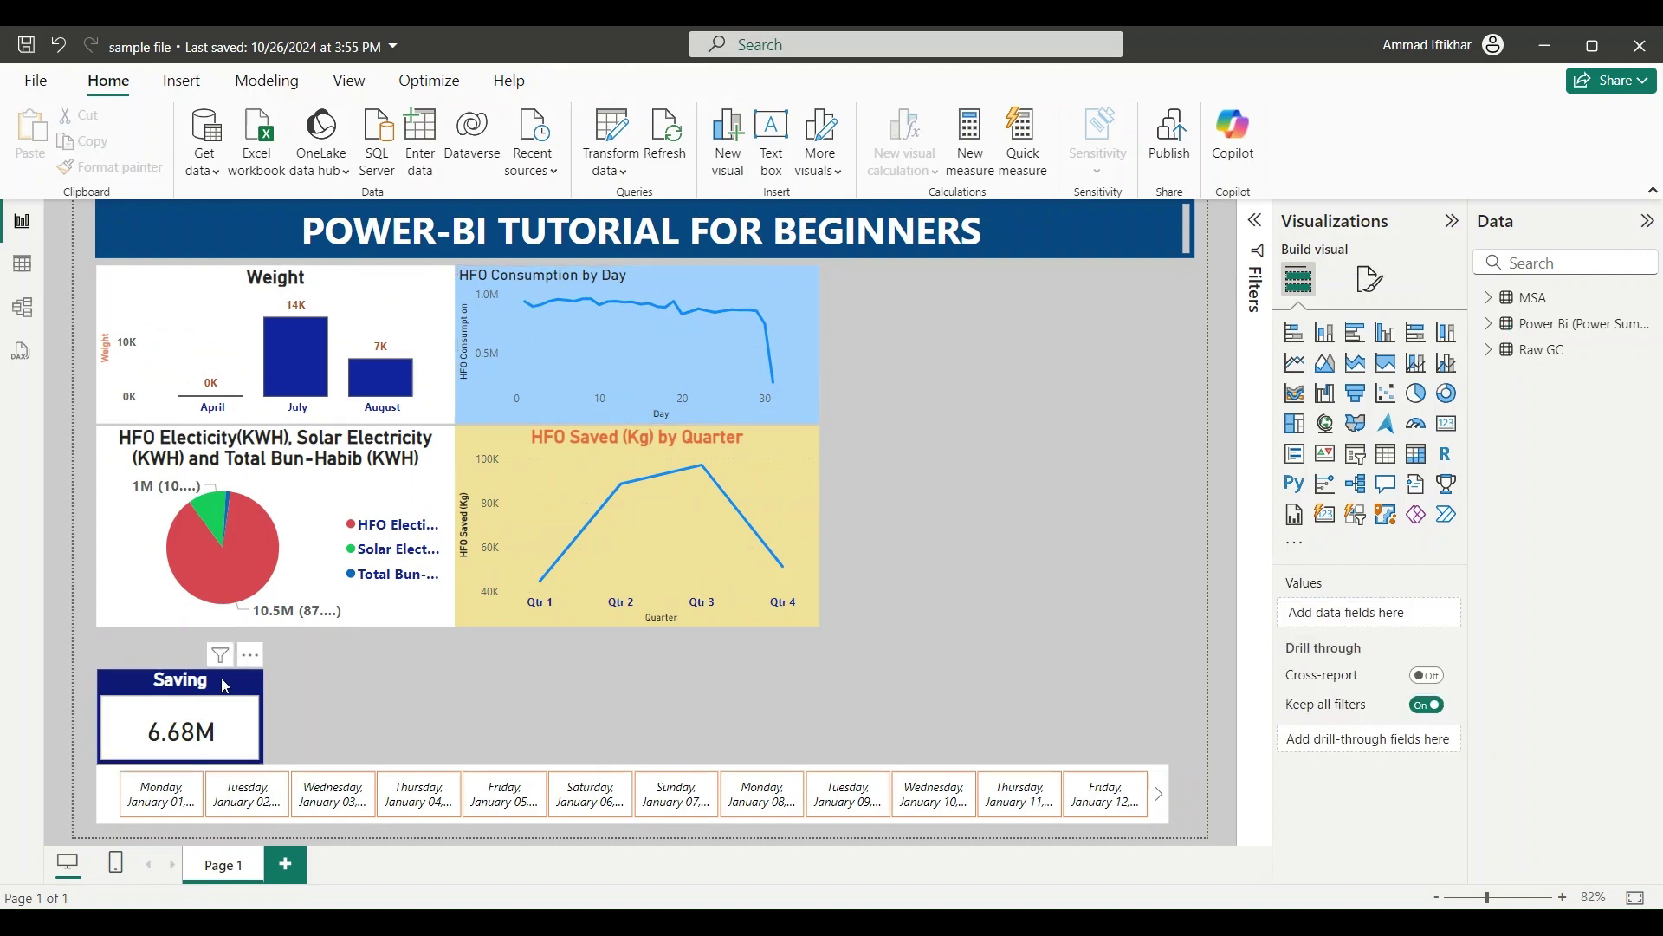
drag(181, 675, 182, 647)
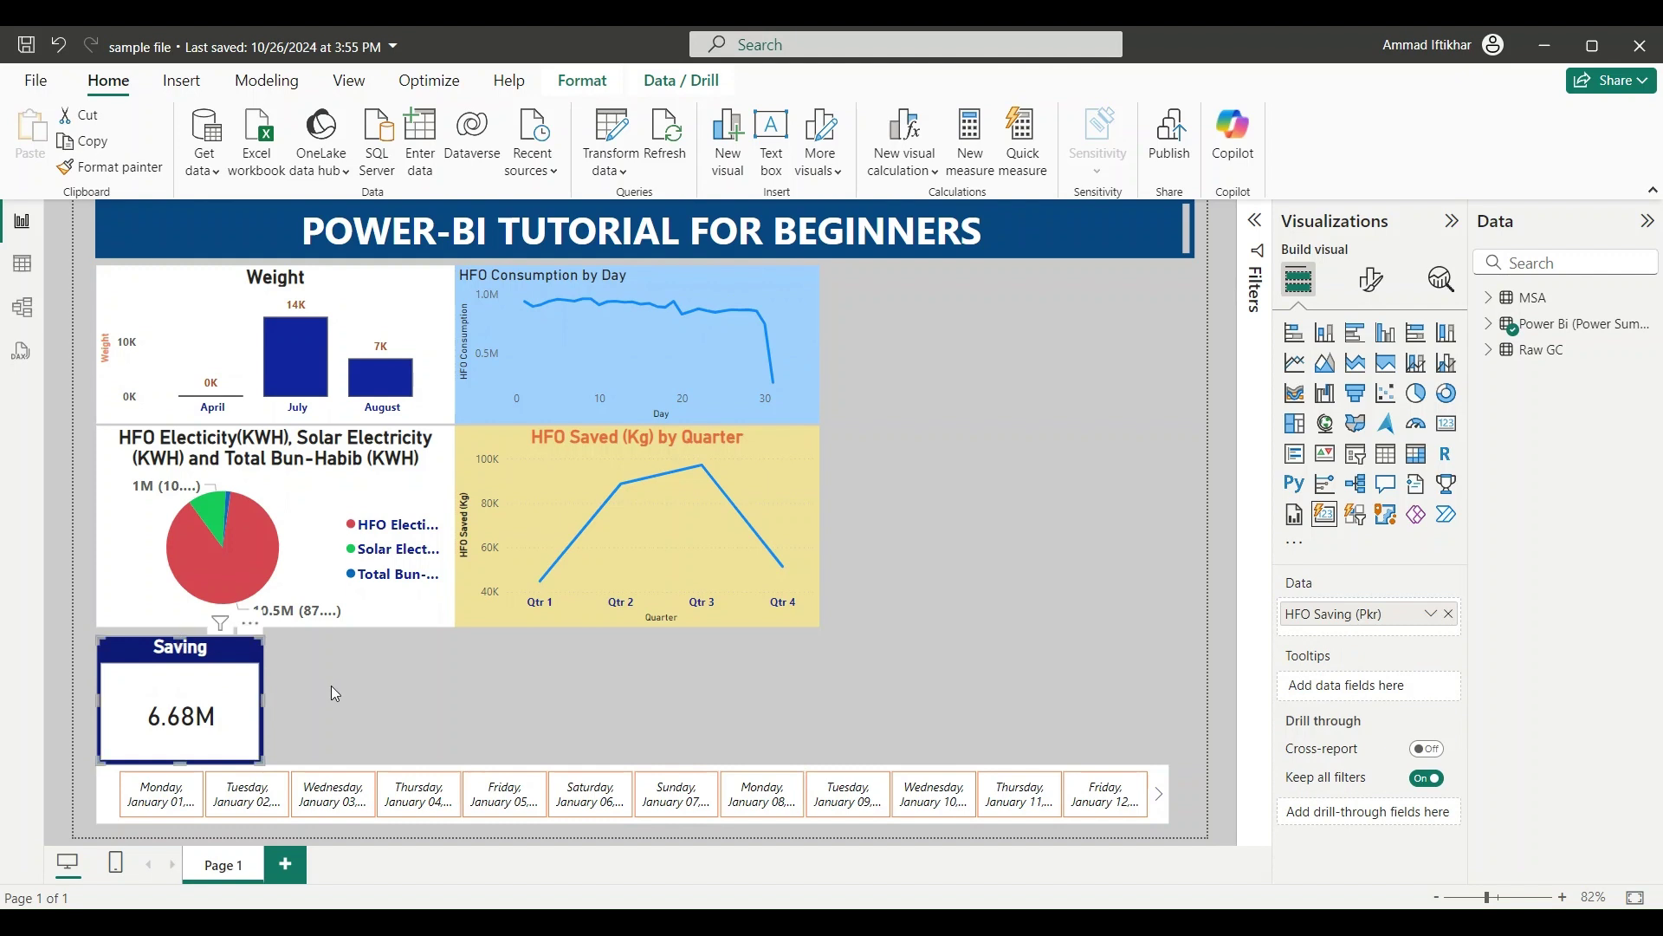
click(332, 689)
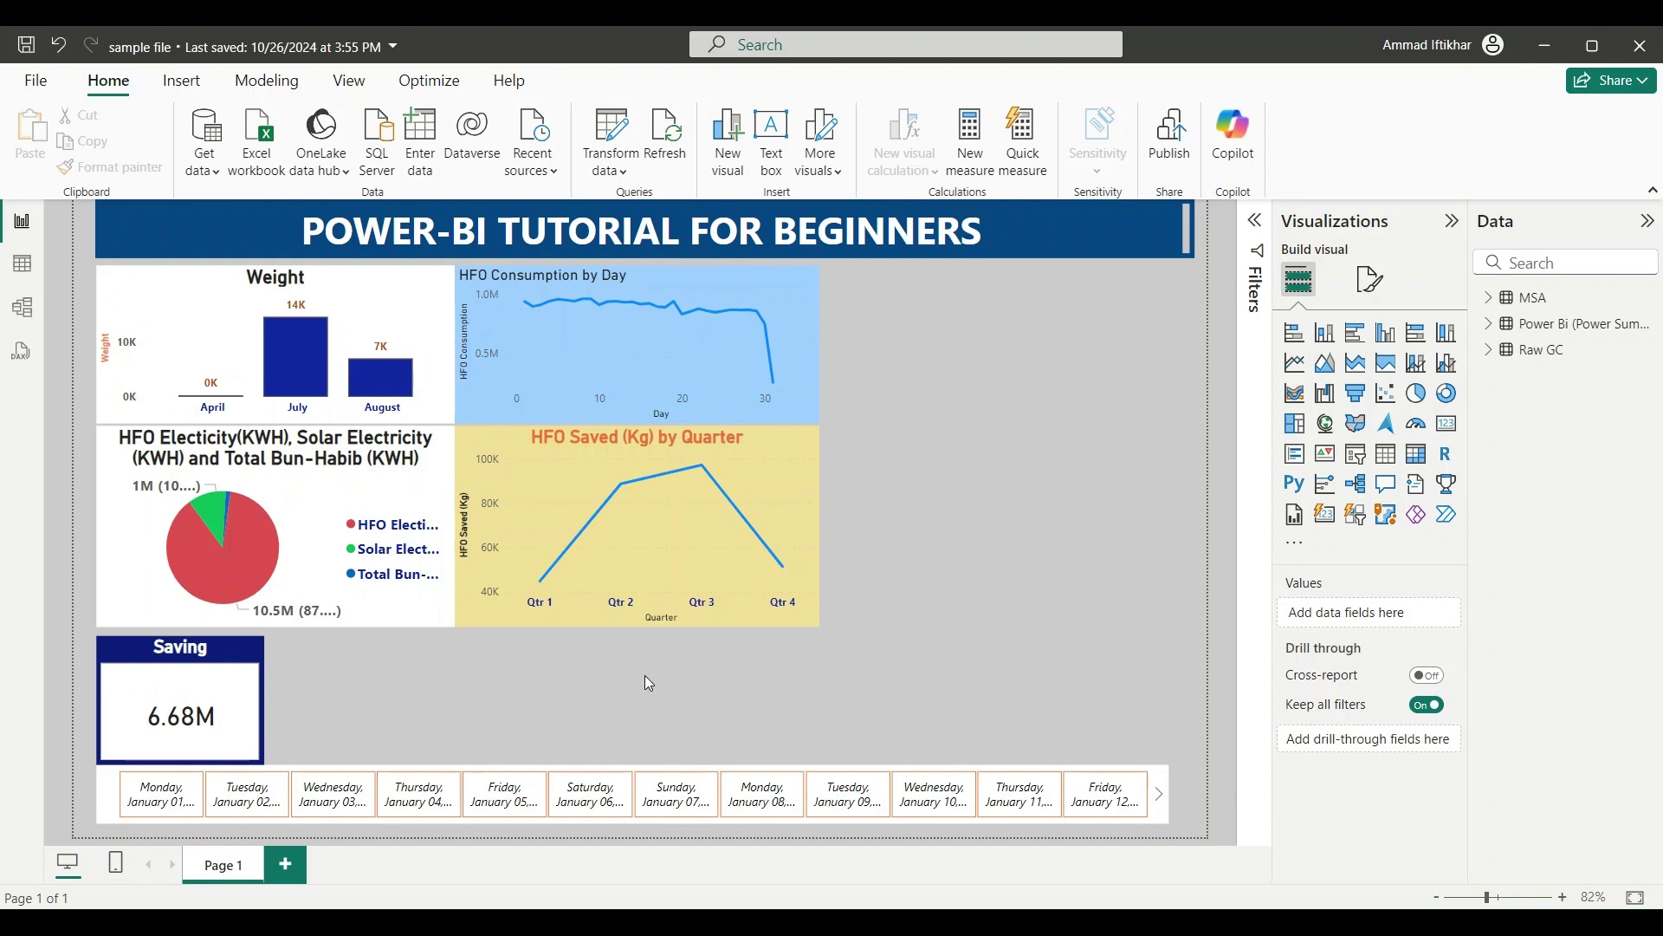
Insert an empty table visual, place it beside the HFO Consumption chart and enlarge it to reach the title banner's outer edge.
click(1388, 464)
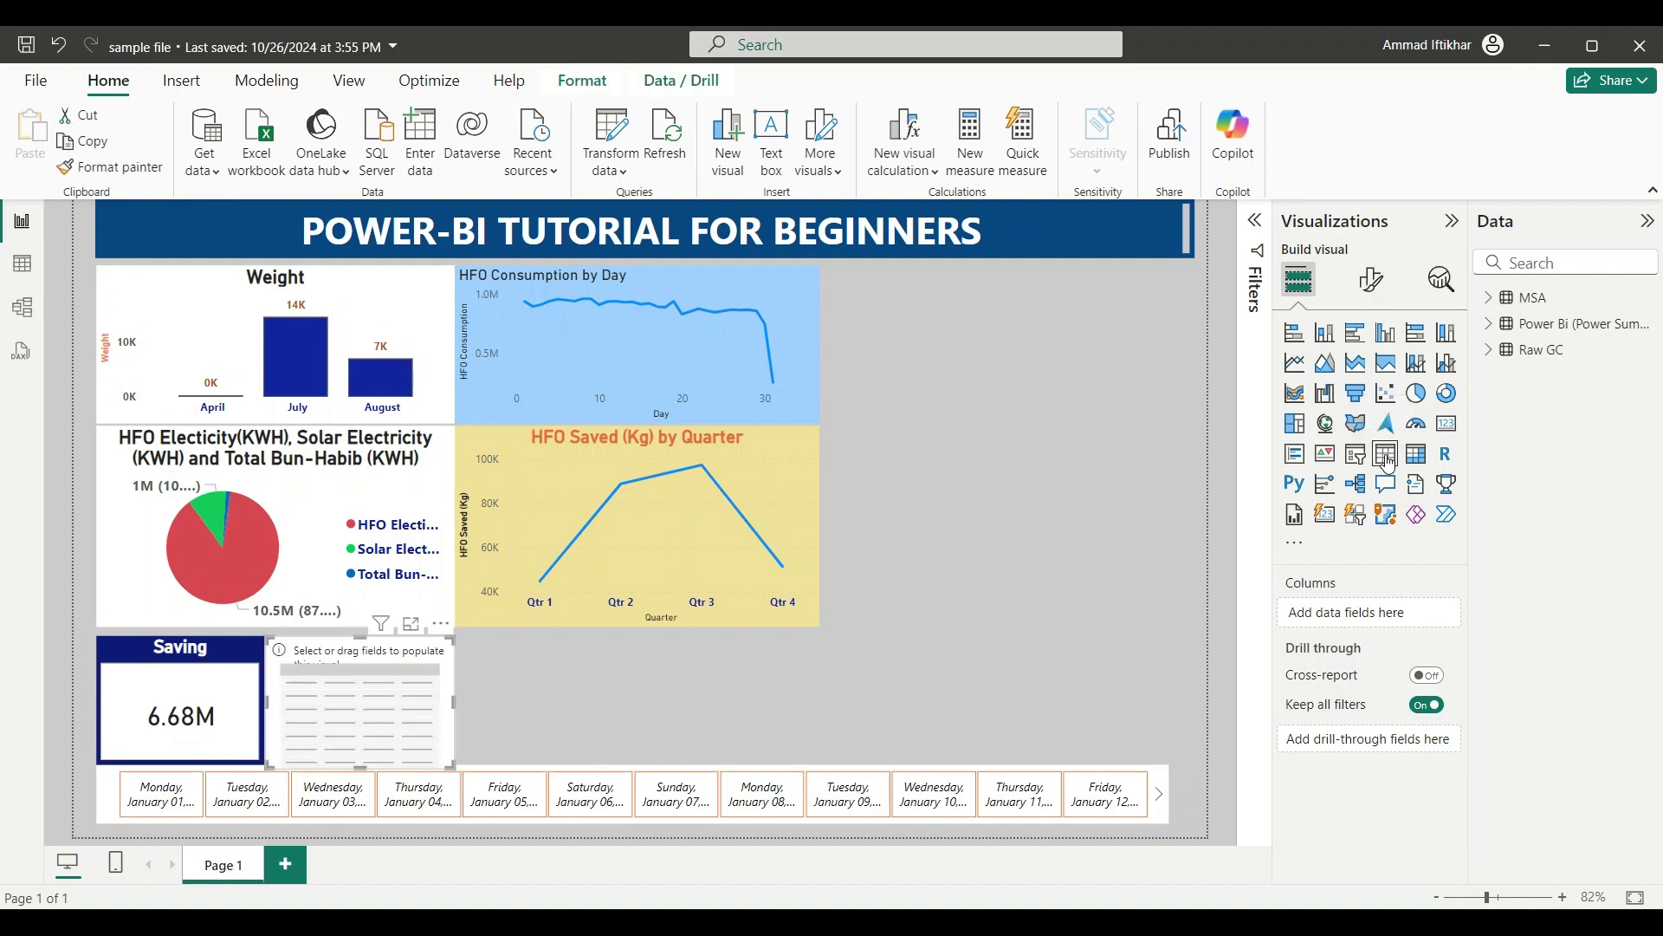
drag(334, 667, 903, 303)
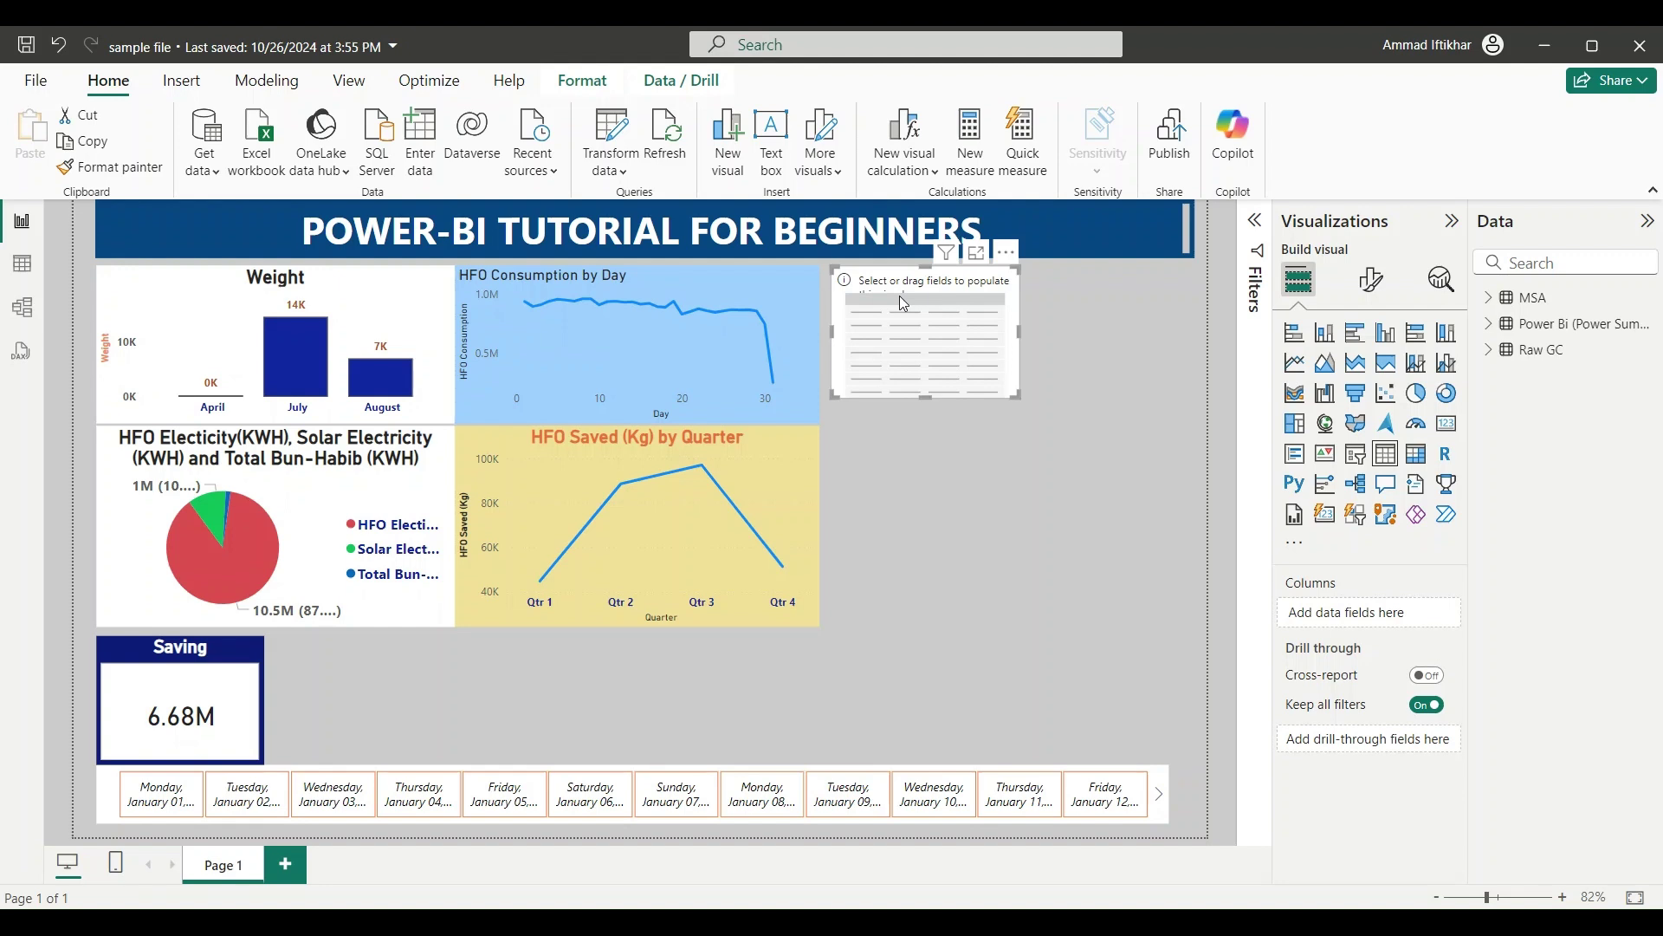
drag(1016, 398, 1188, 561)
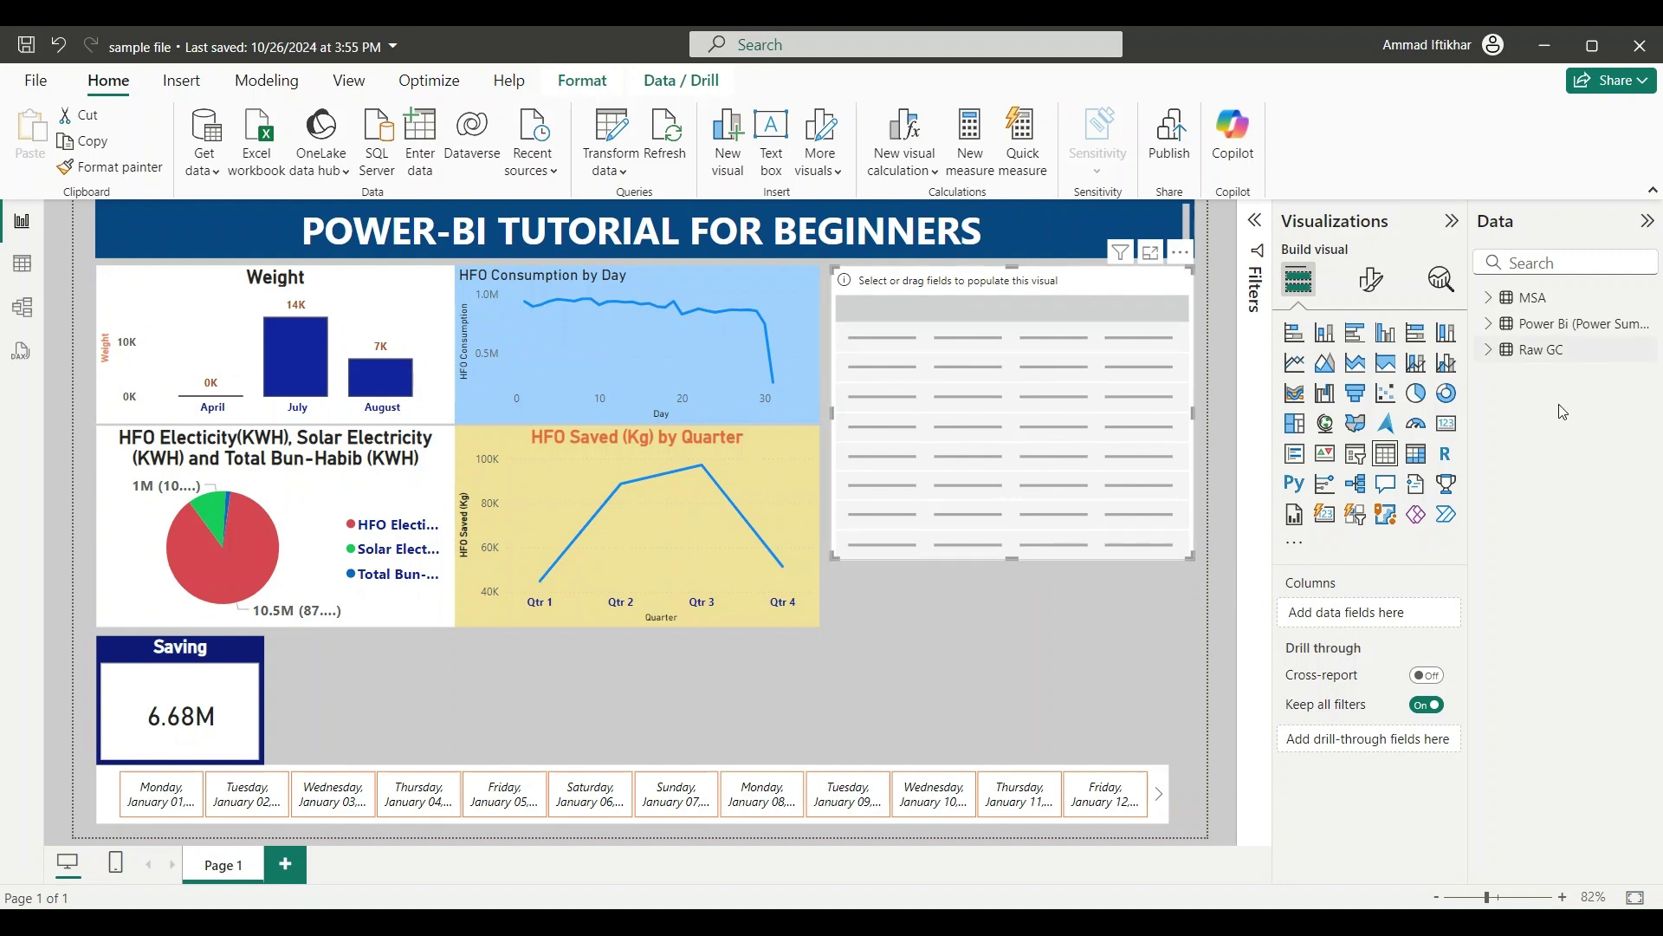
Add the Date field from the MSA table to the new table visual and check its rows and field options.
click(1490, 299)
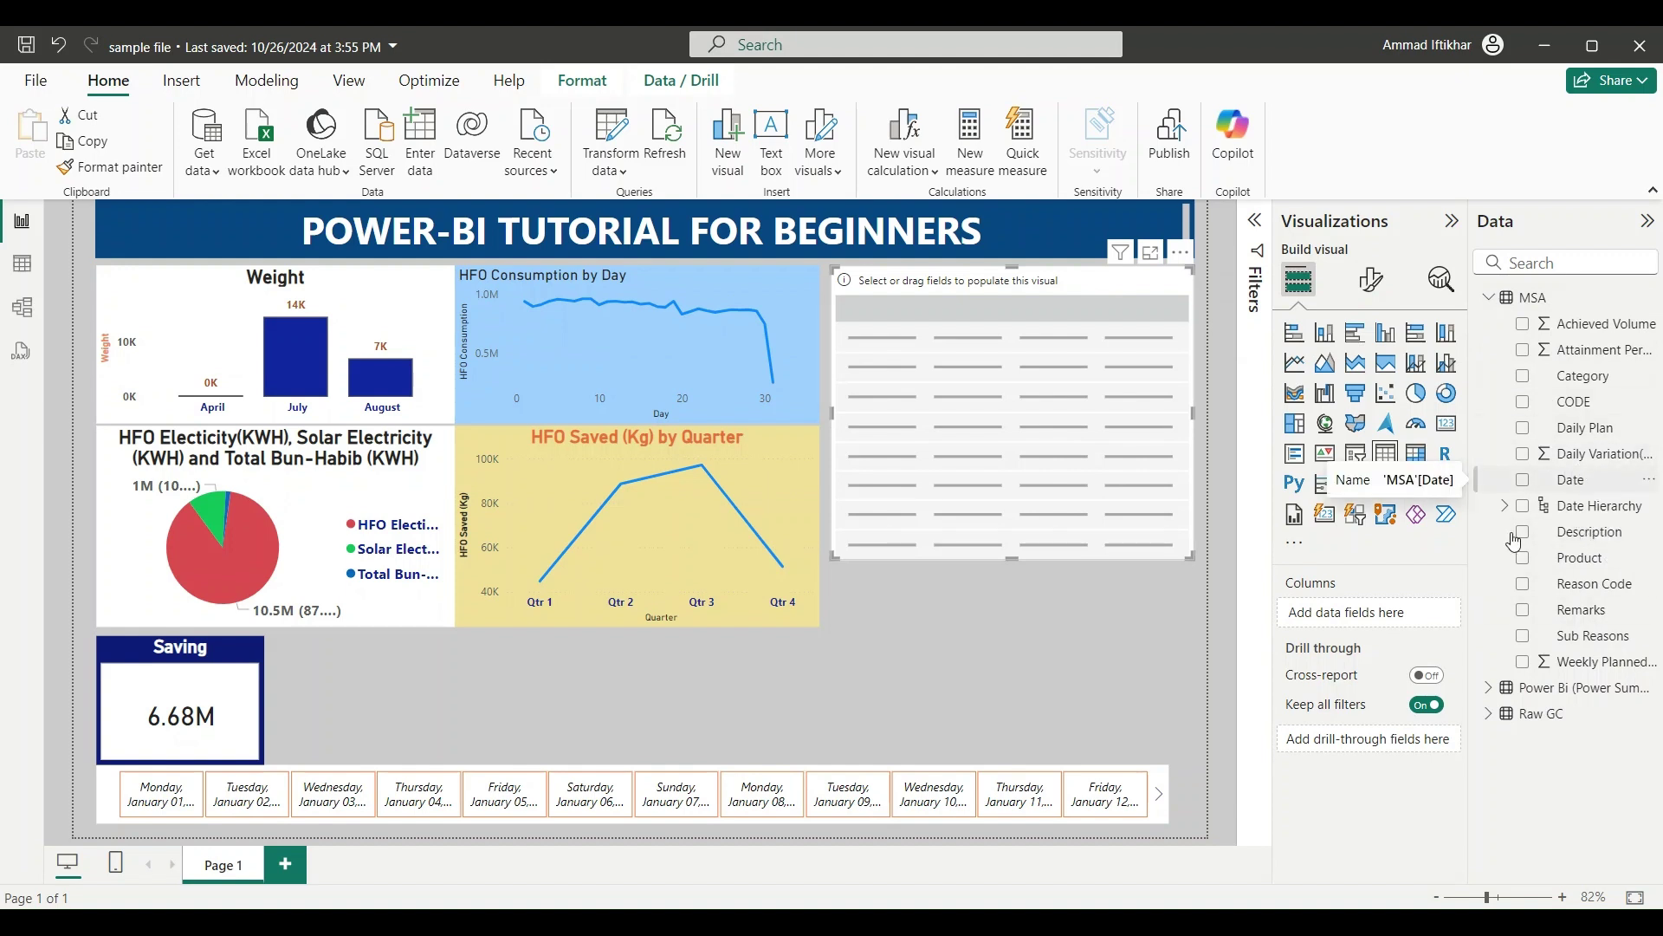
drag(1379, 625, 1379, 627)
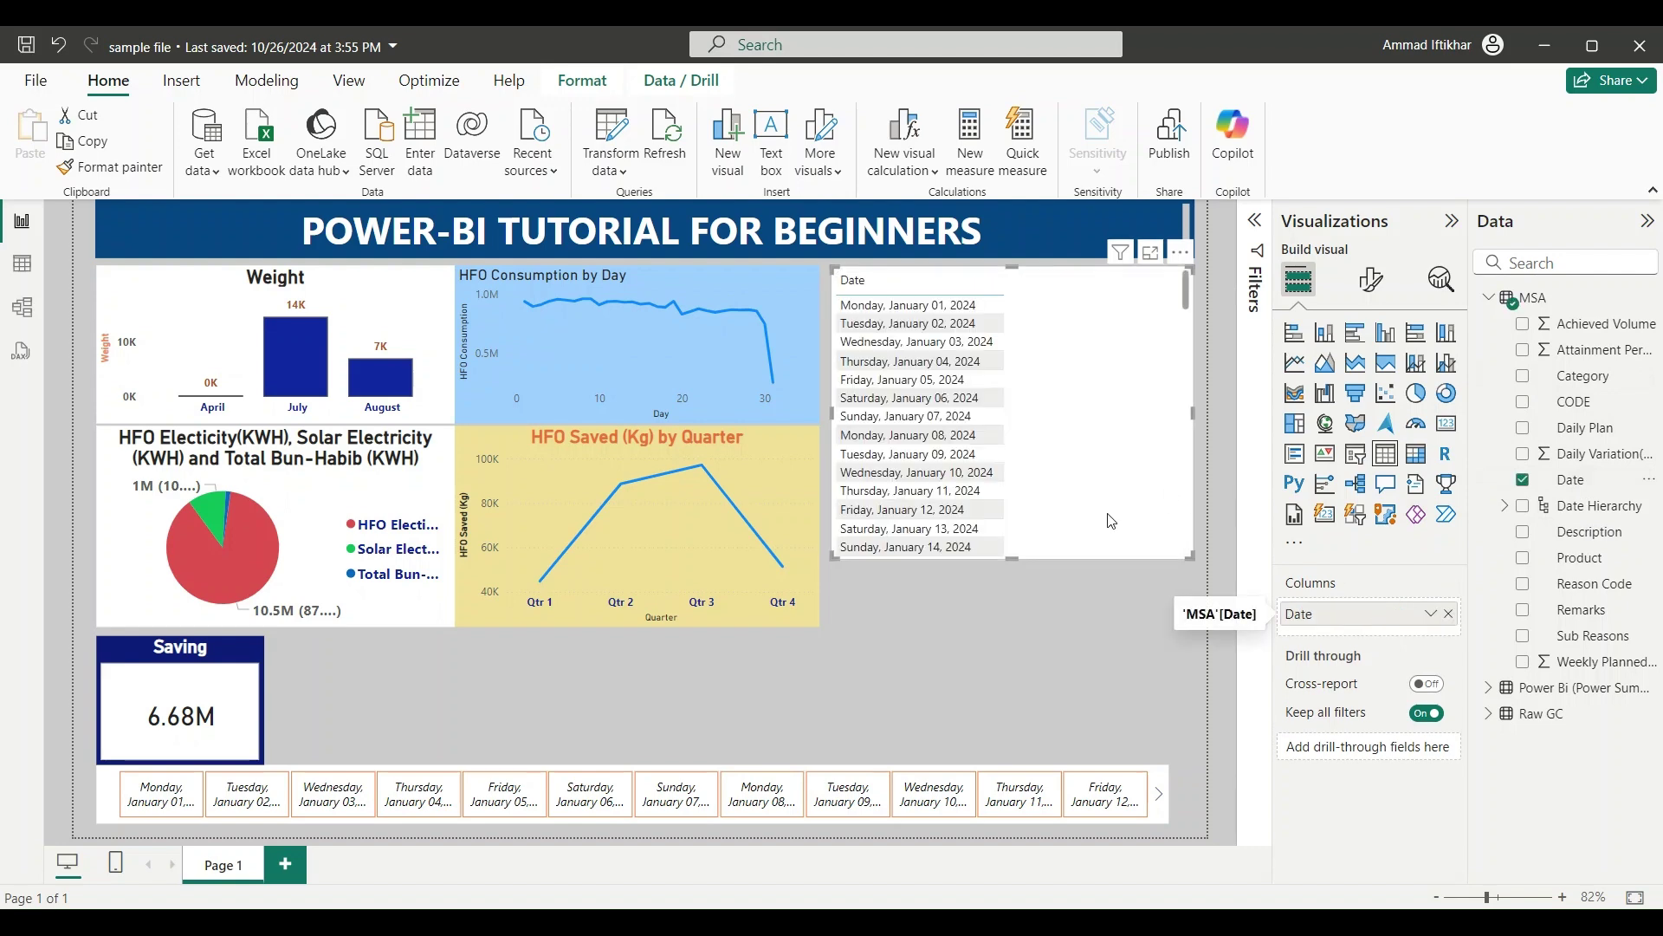
scroll(943, 526, down, 10)
scroll(943, 526, down, 20)
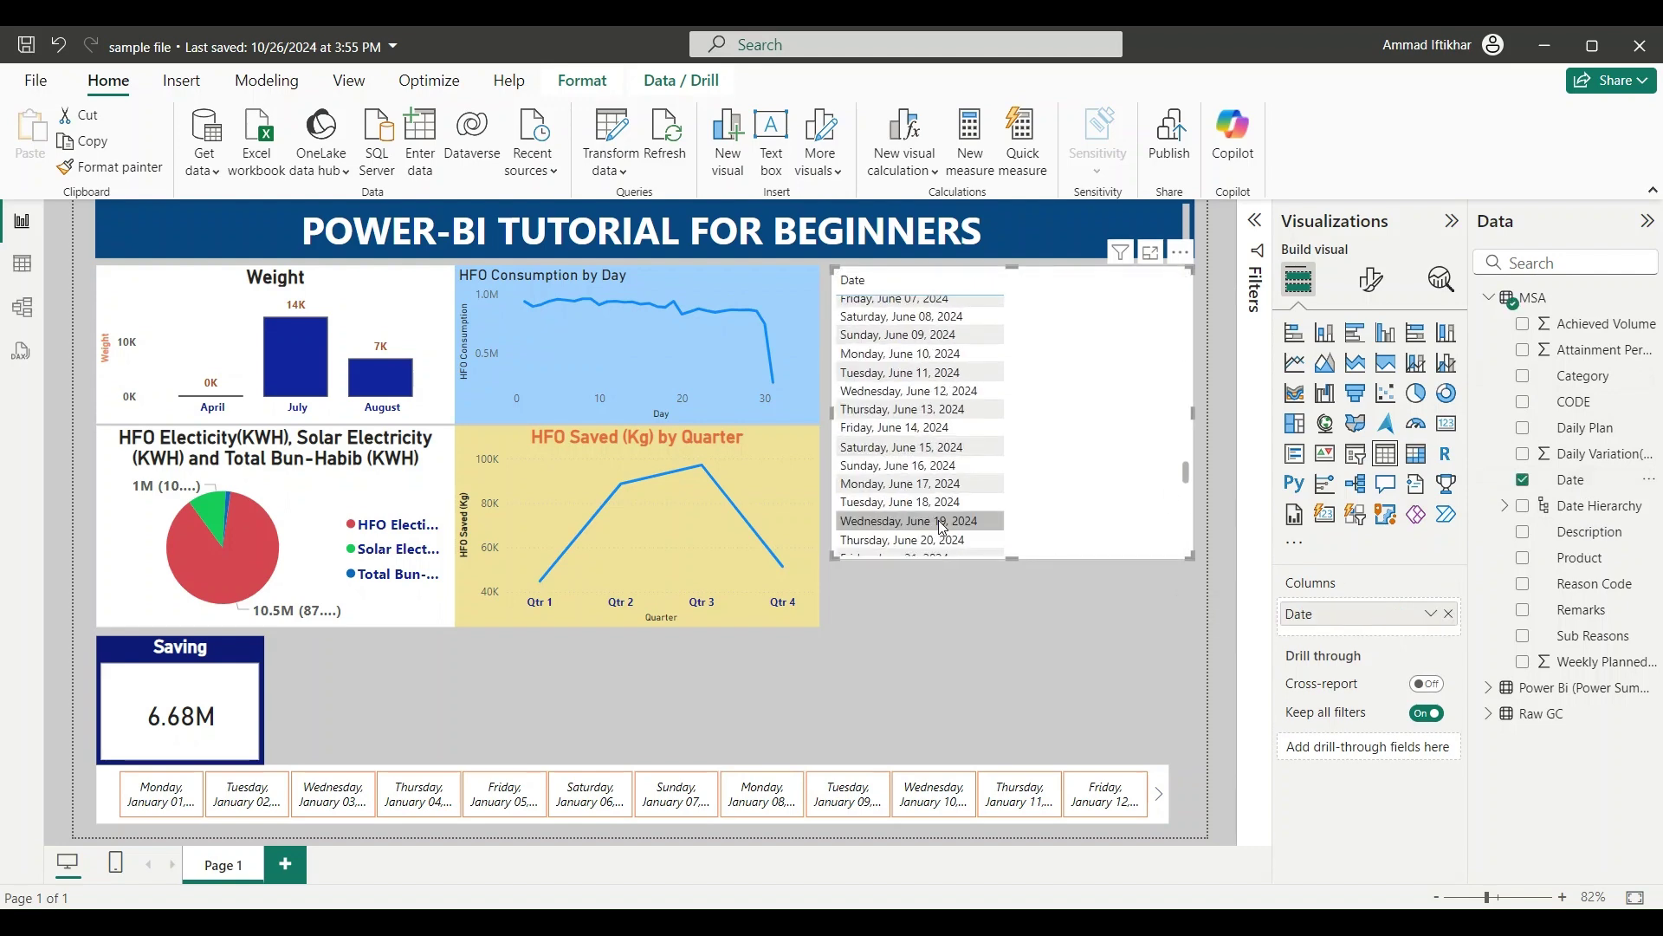
scroll(942, 526, up, 19)
scroll(942, 525, up, 10)
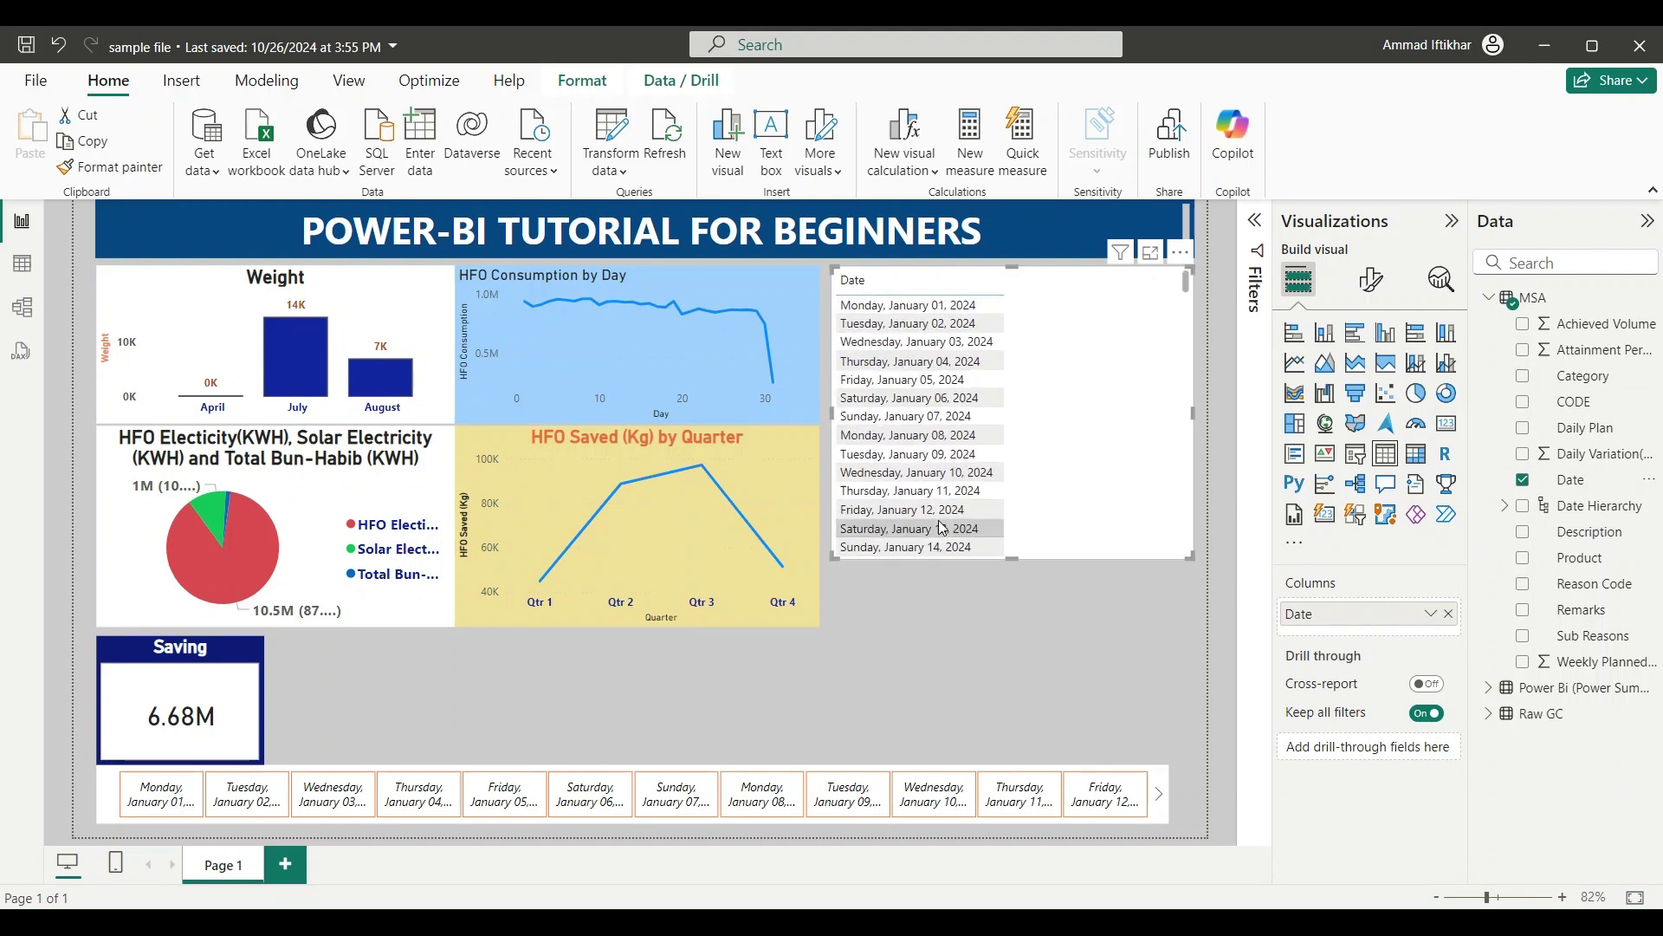
click(1431, 615)
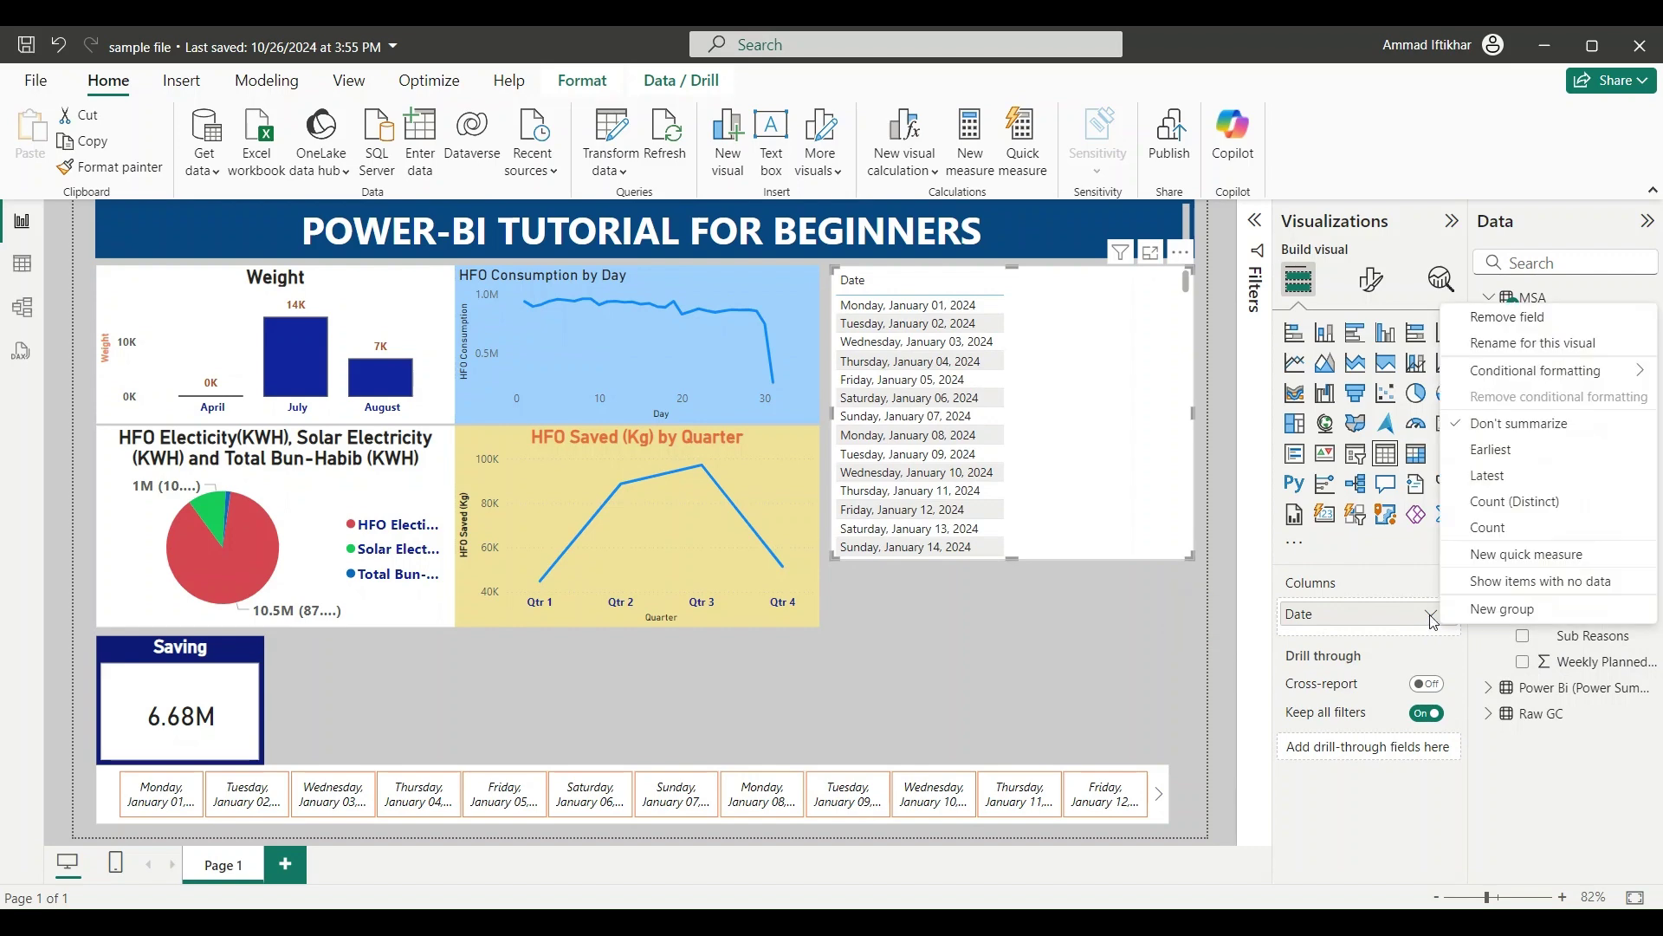
click(1470, 665)
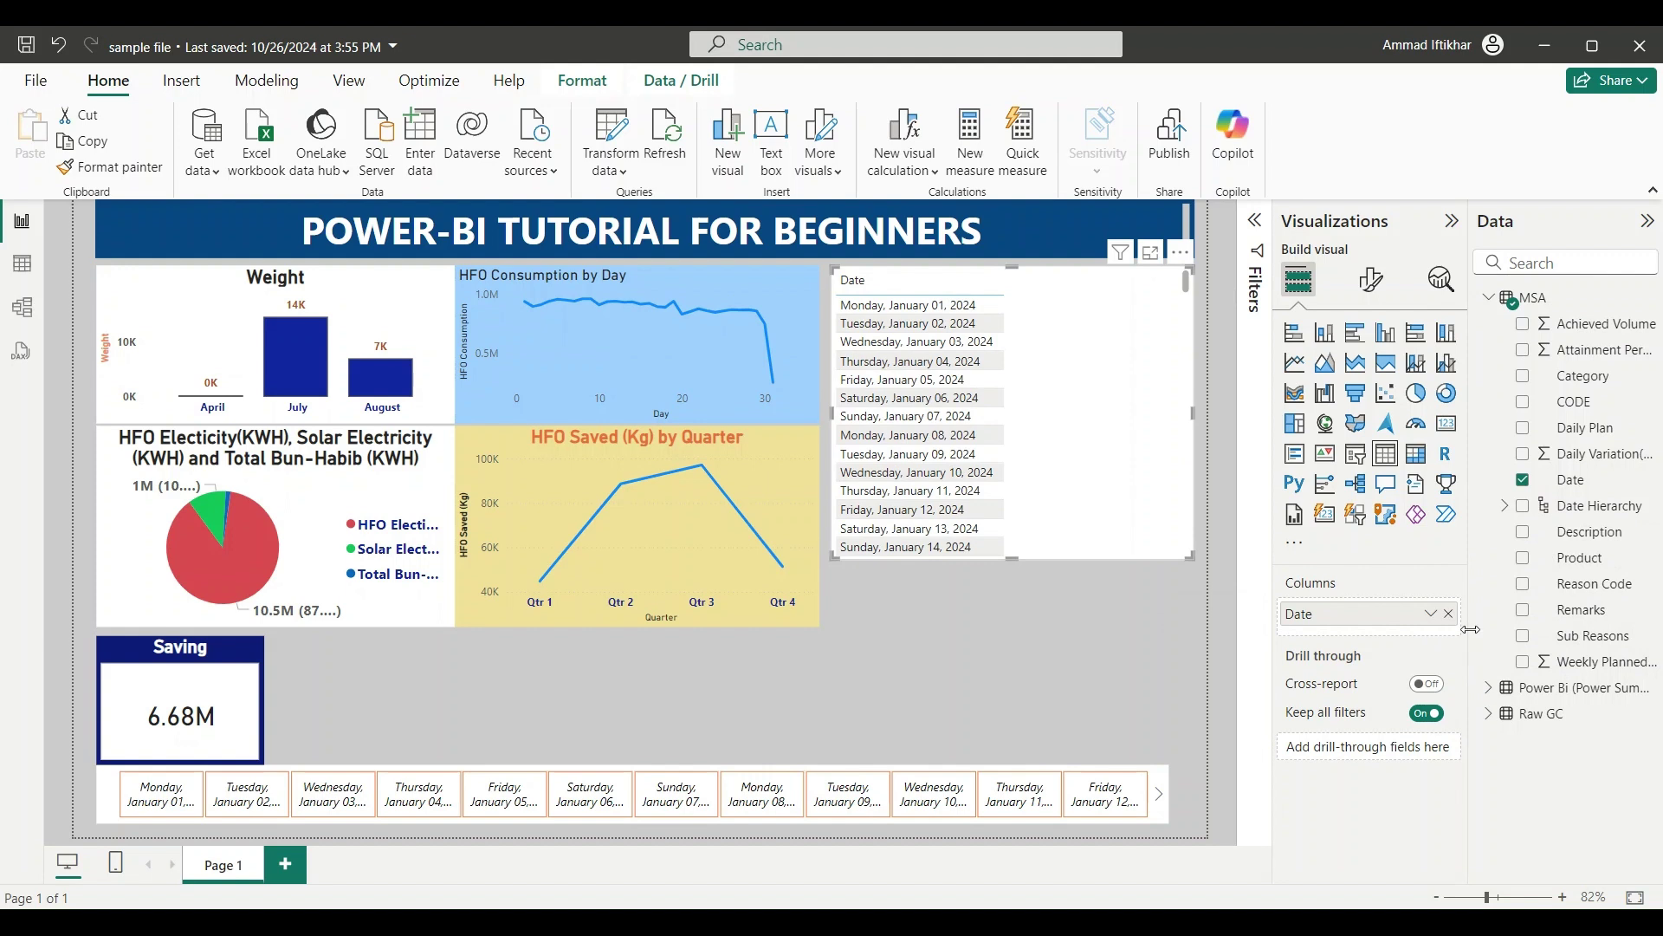
Replace the plain Date column in the table with the Date level of the MSA Date Hierarchy.
click(1507, 505)
click(1539, 532)
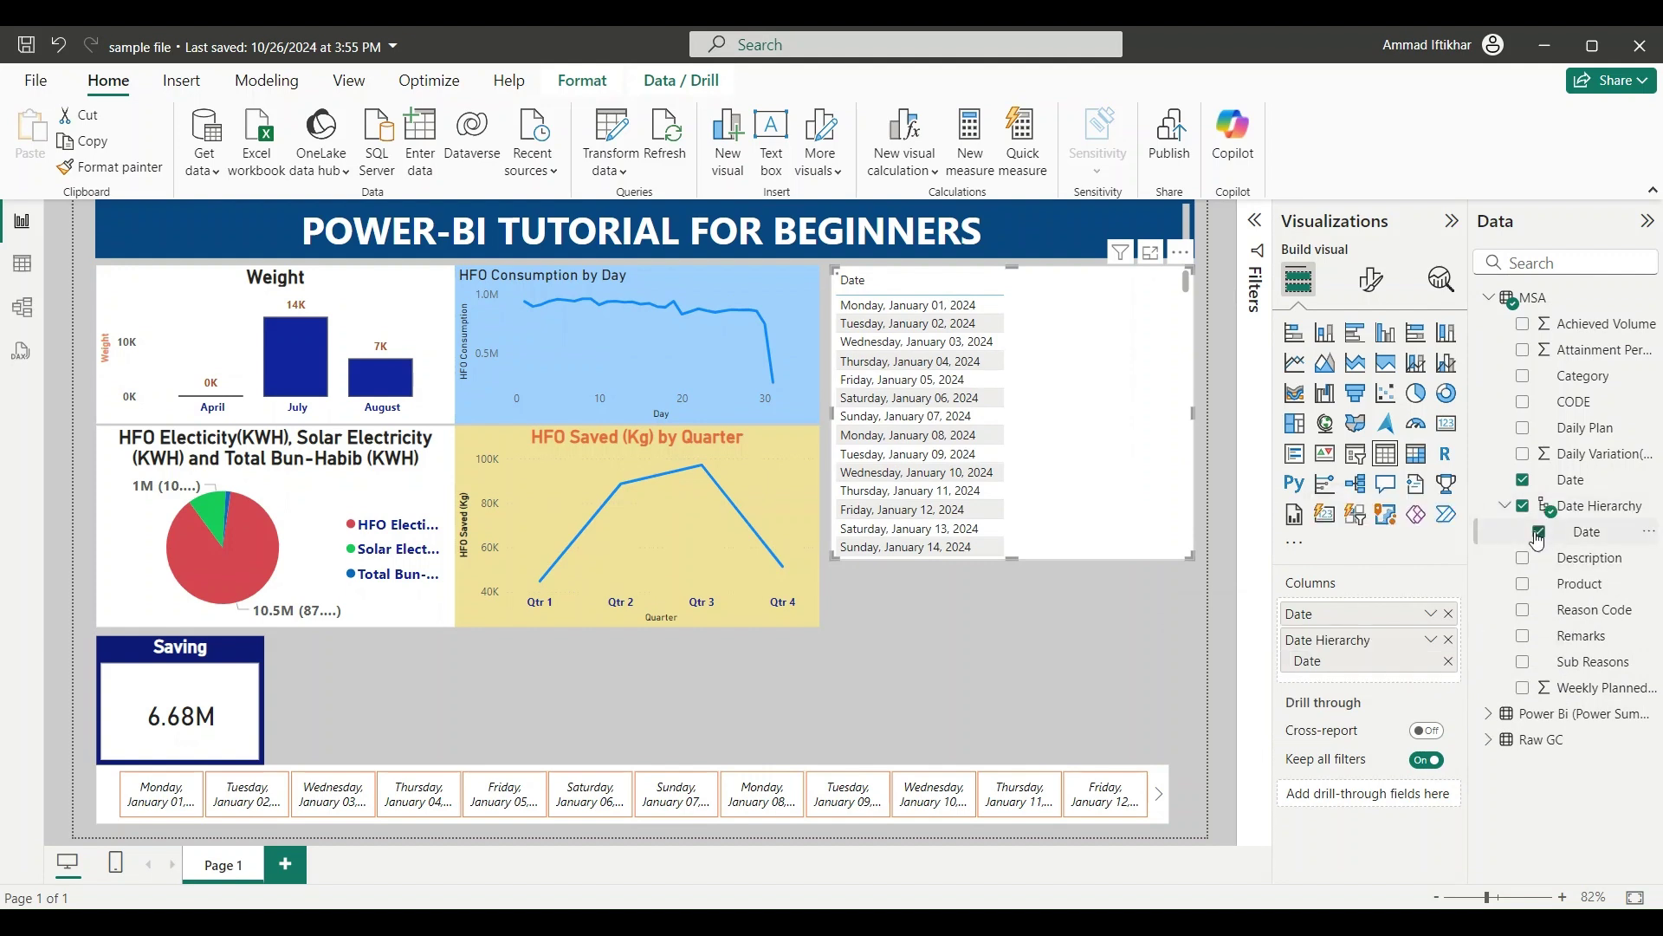
click(1449, 616)
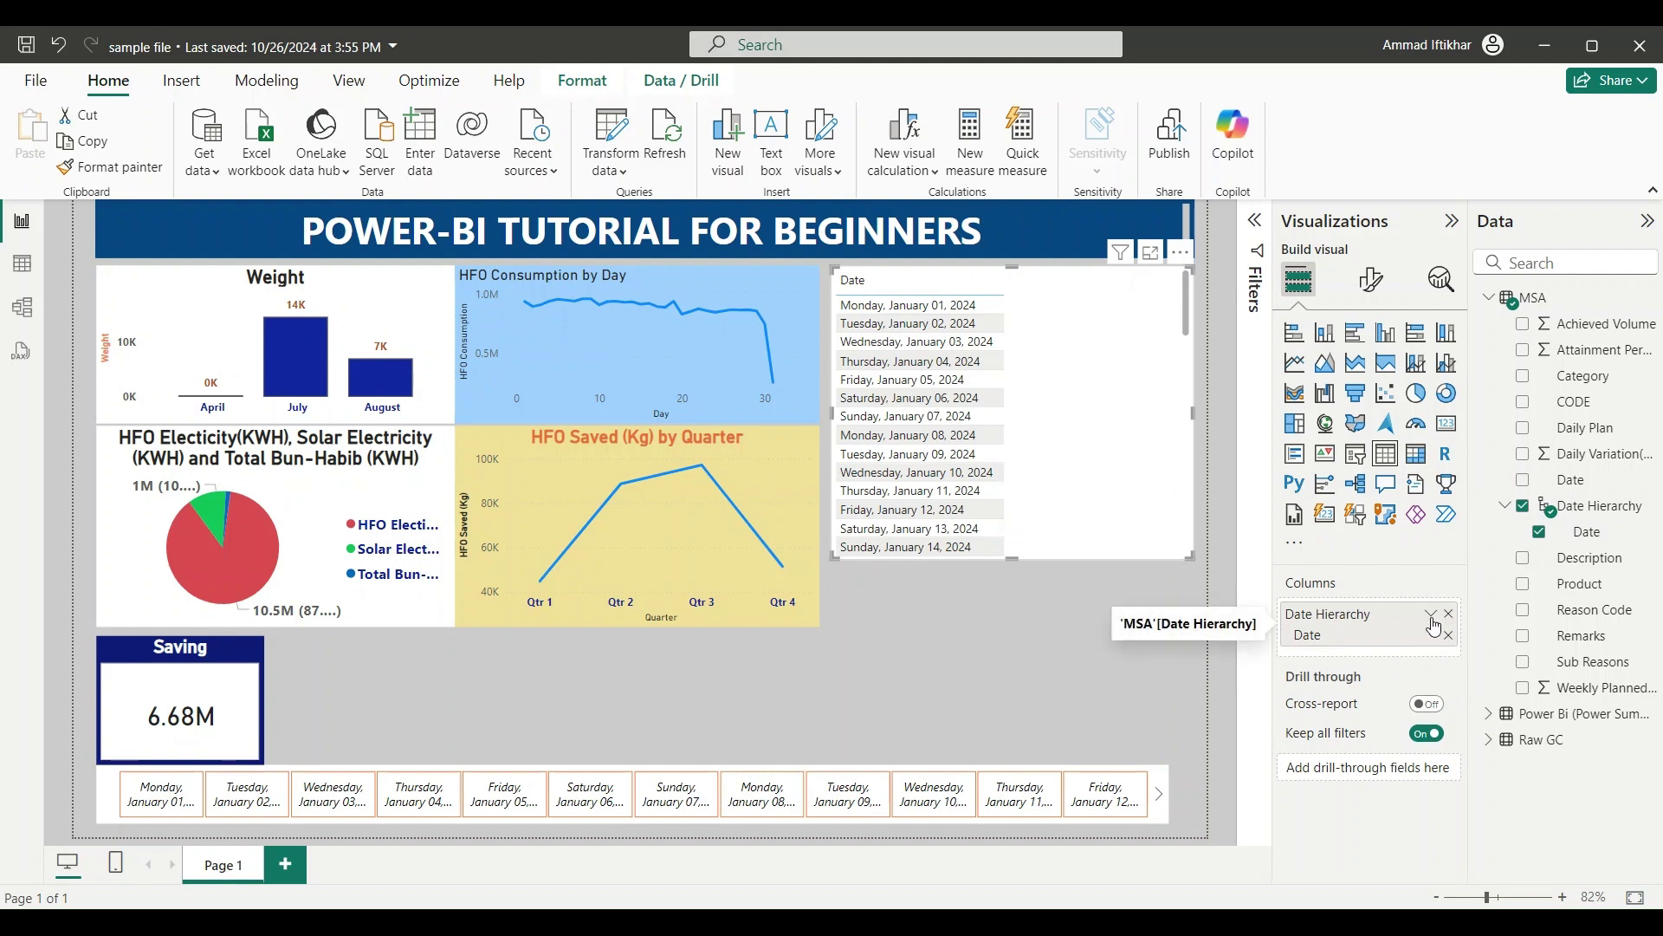
click(1431, 617)
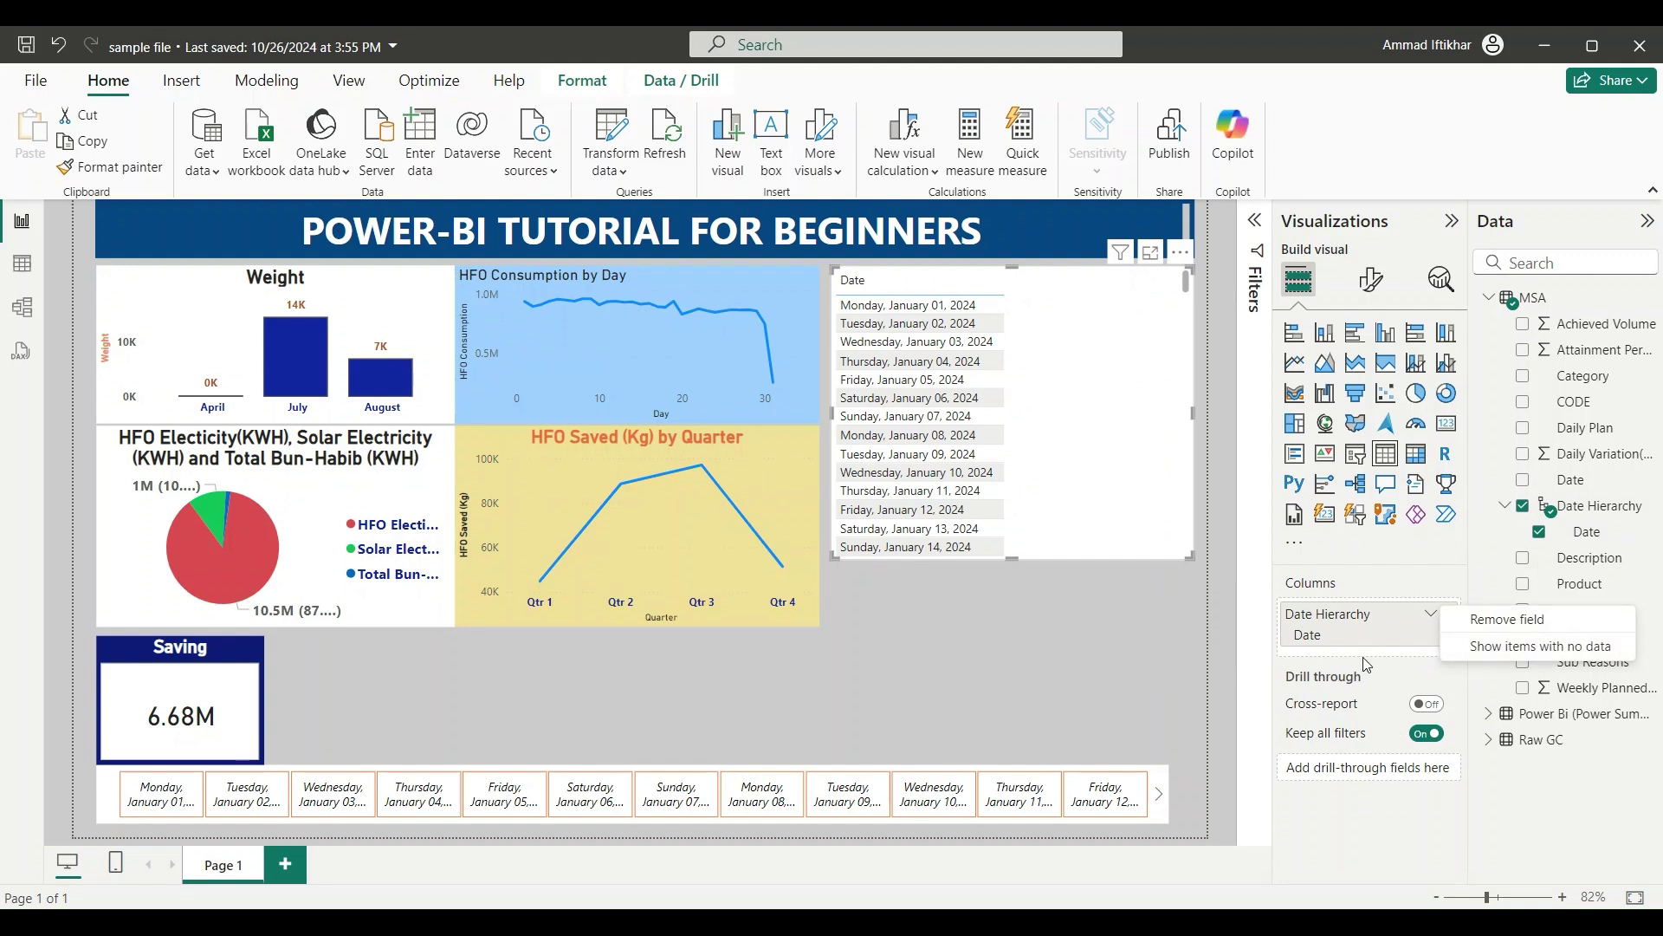
click(1148, 671)
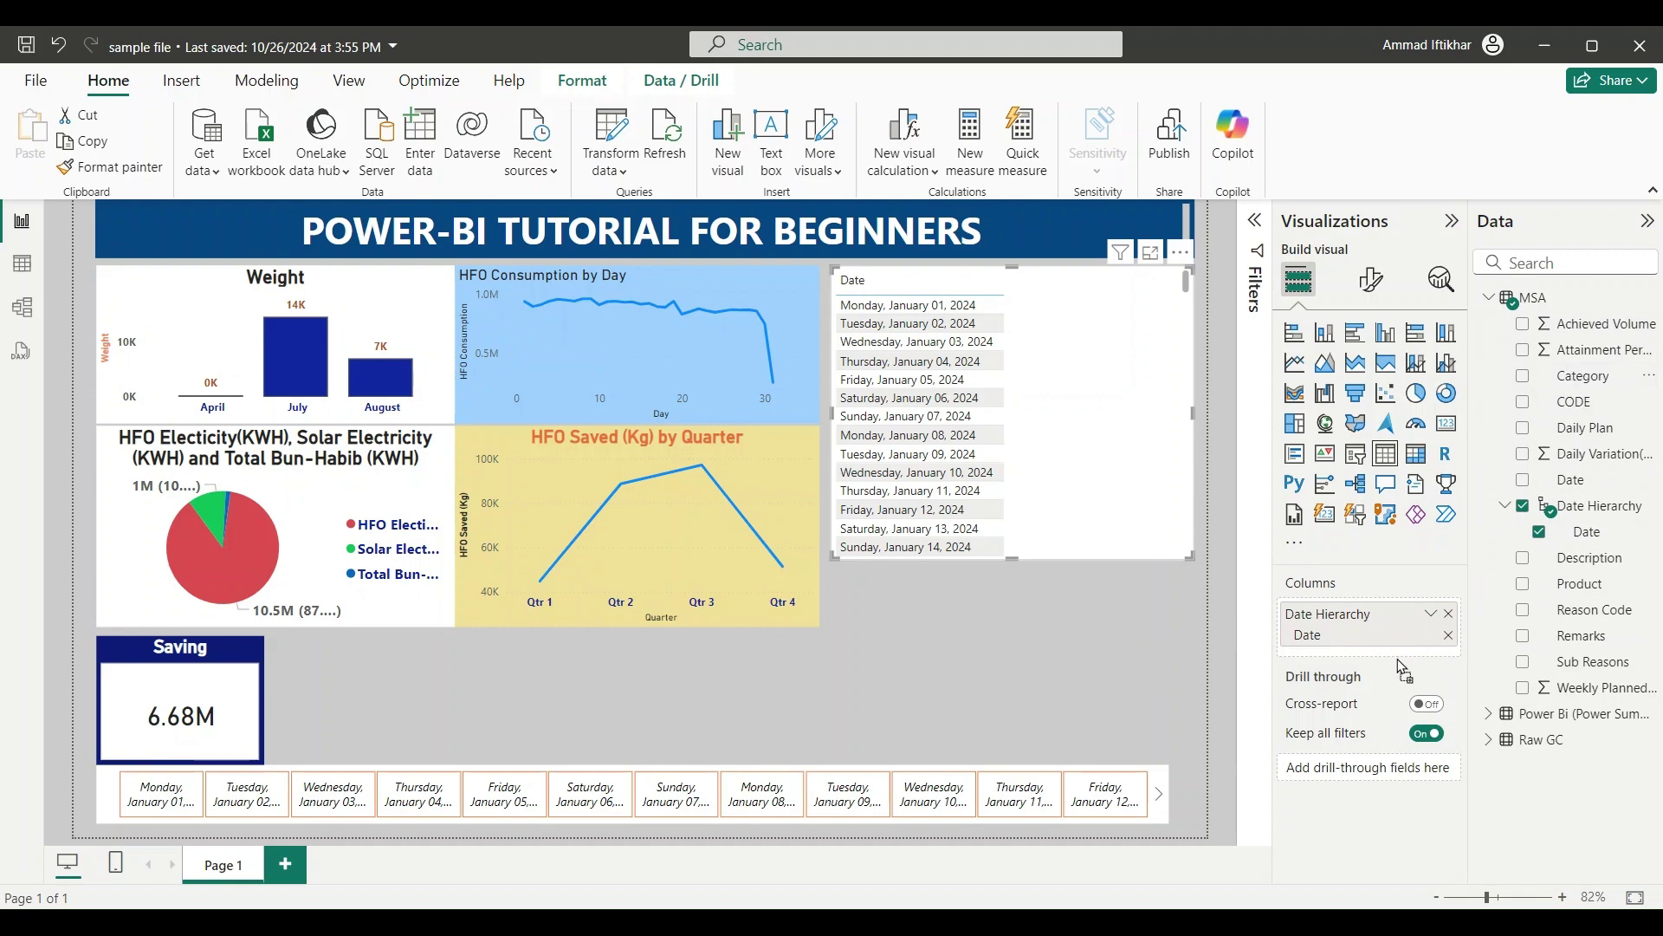
Add the MSA Category field as a column after the date and look through the table rows.
drag(1388, 664, 1386, 664)
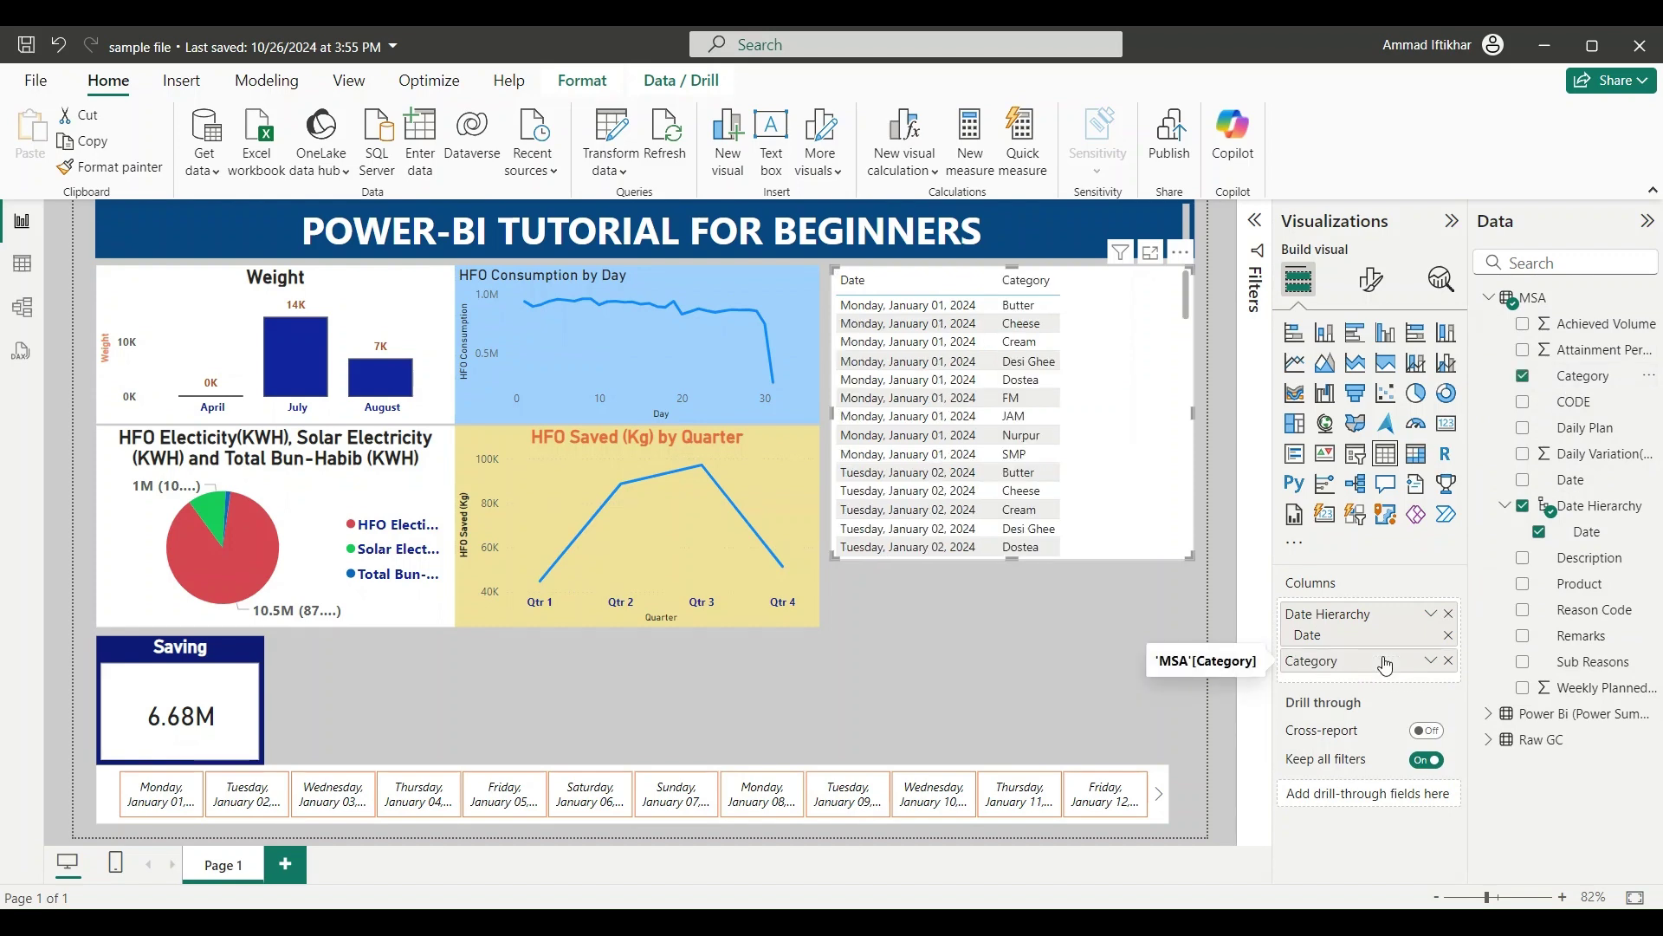
scroll(1035, 490, down, 20)
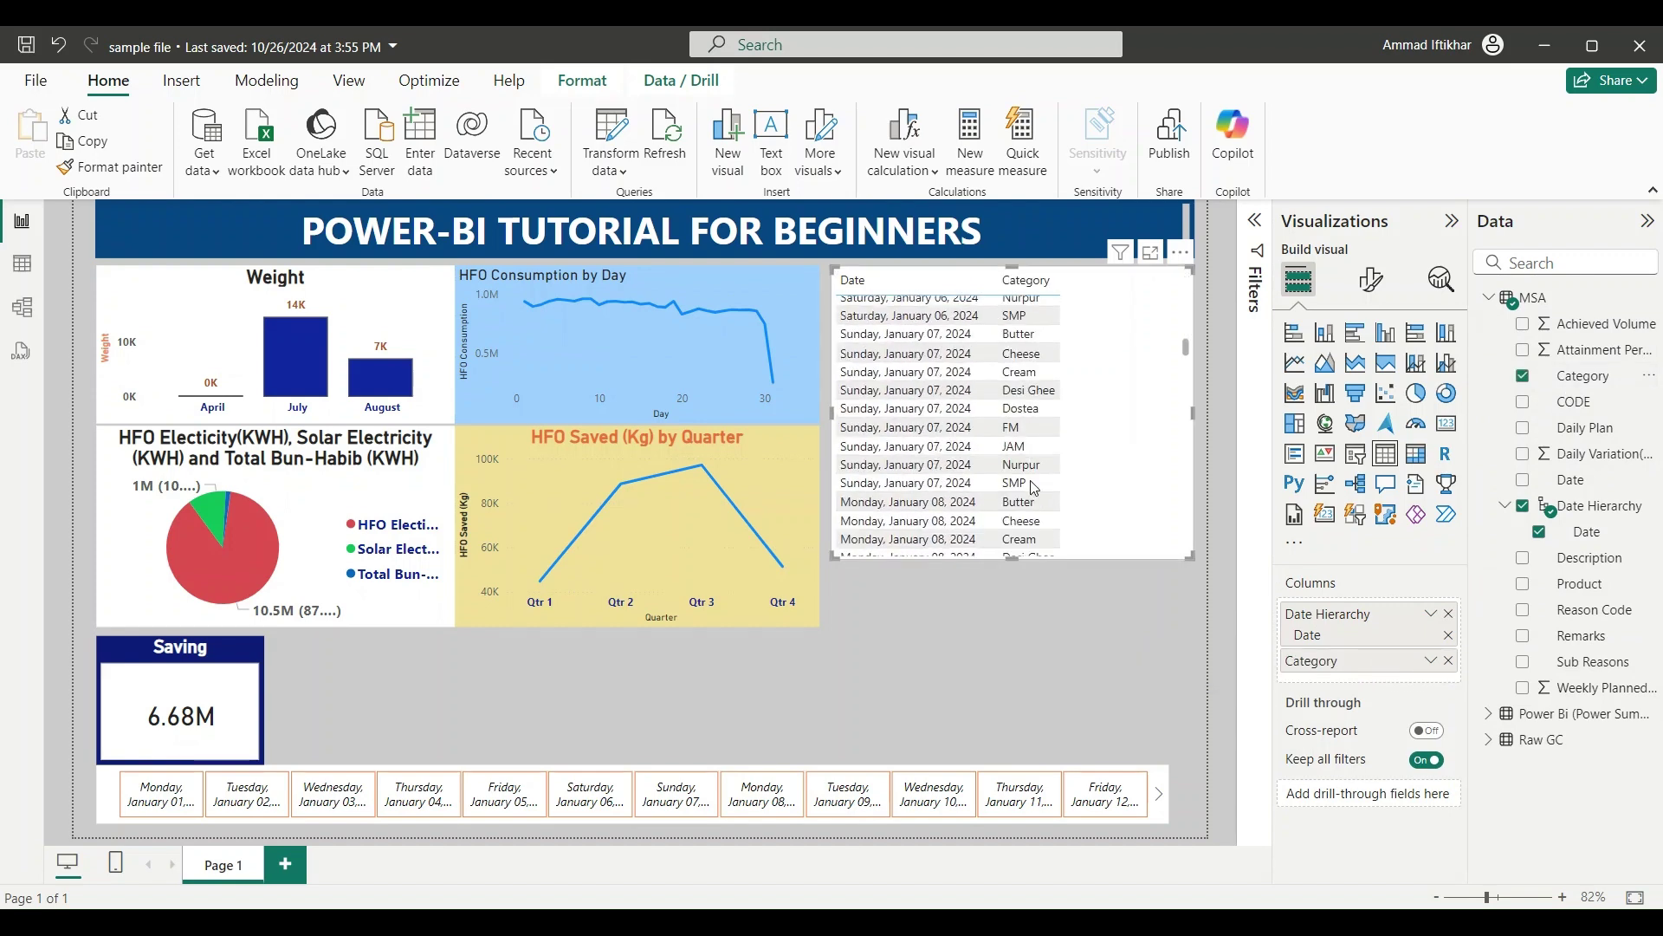
scroll(1036, 490, down, 20)
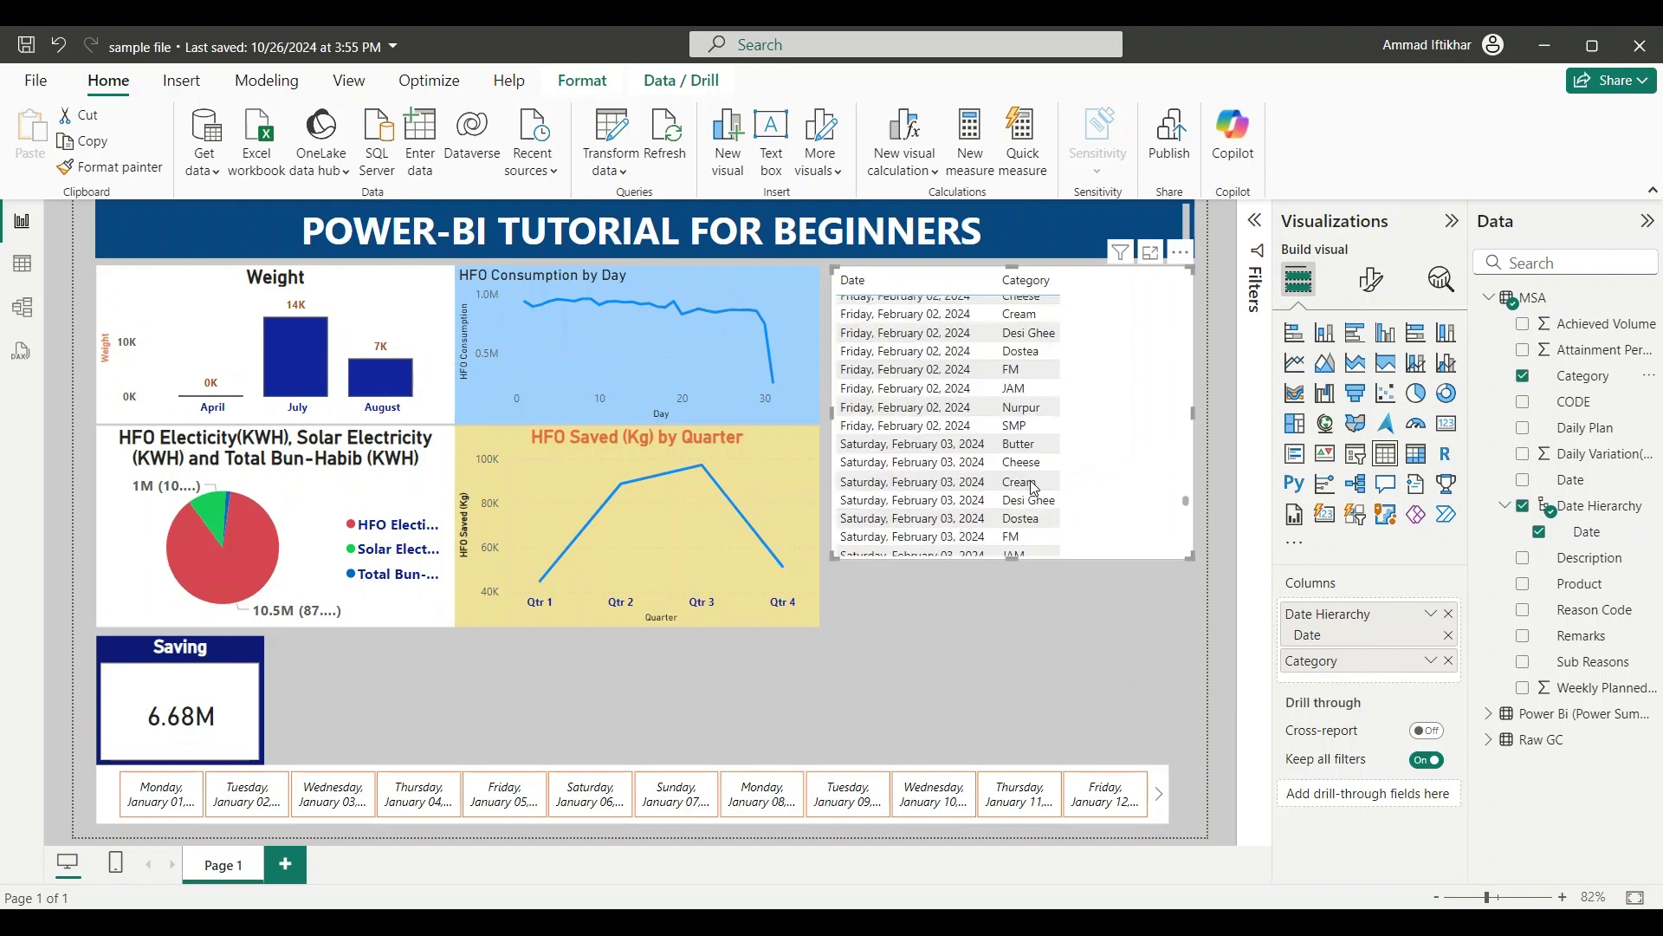
scroll(1035, 490, up, 20)
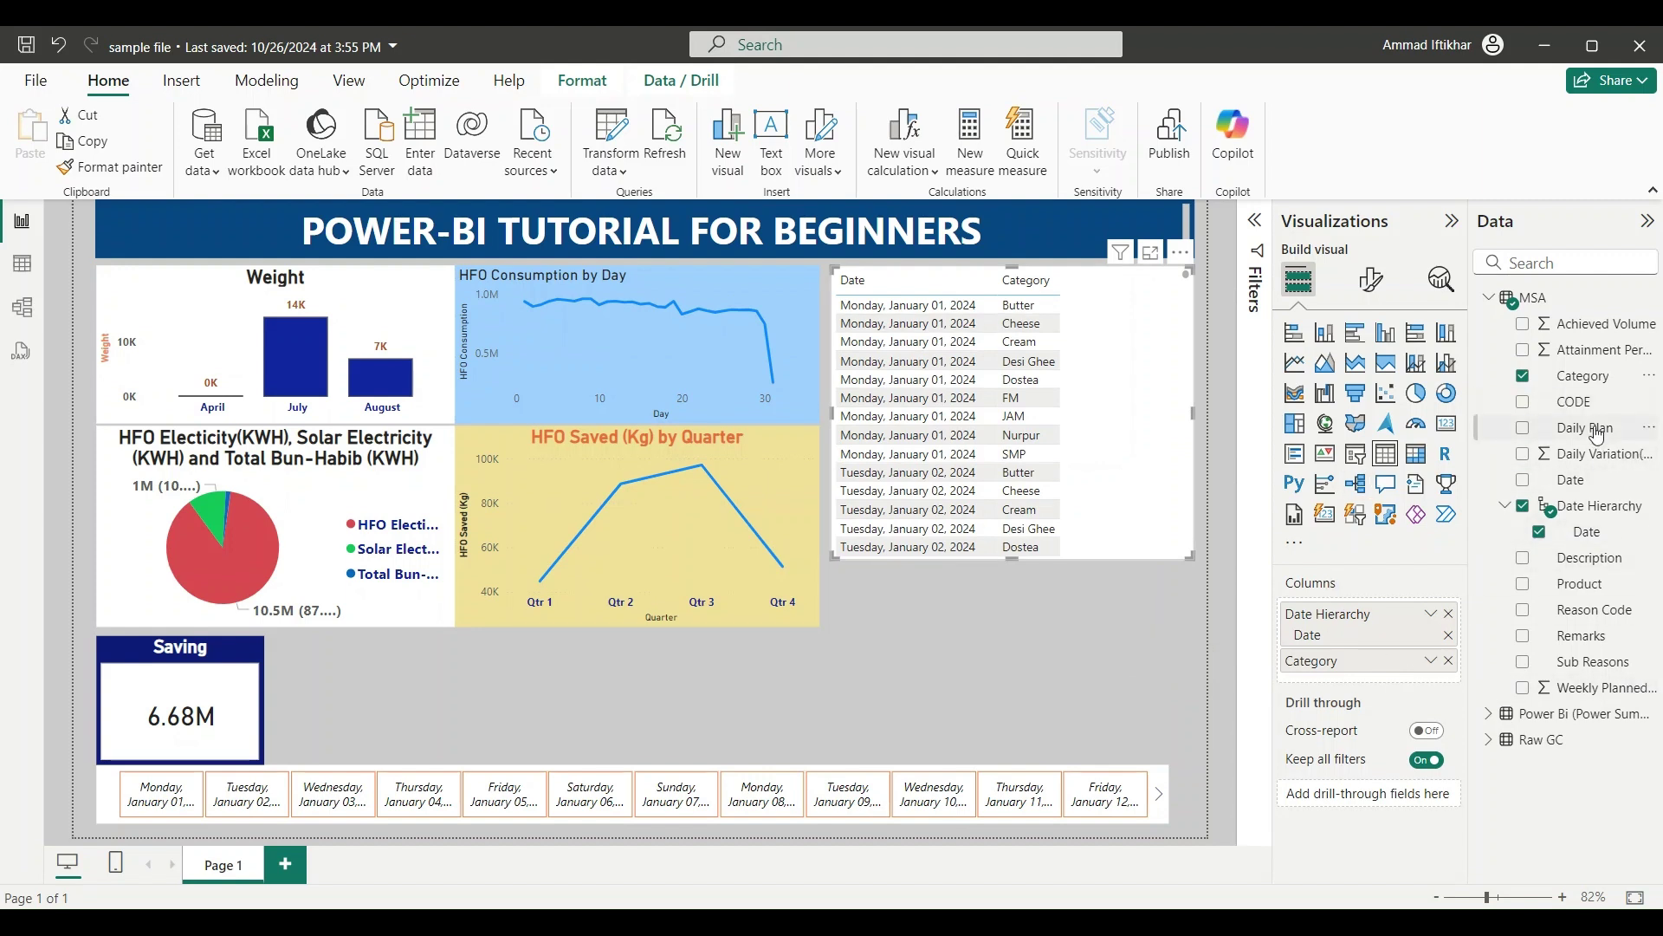
Add the Weekly Planned Volume field as a column after Category, and review its rows and calculation options.
drag(1610, 695, 1399, 684)
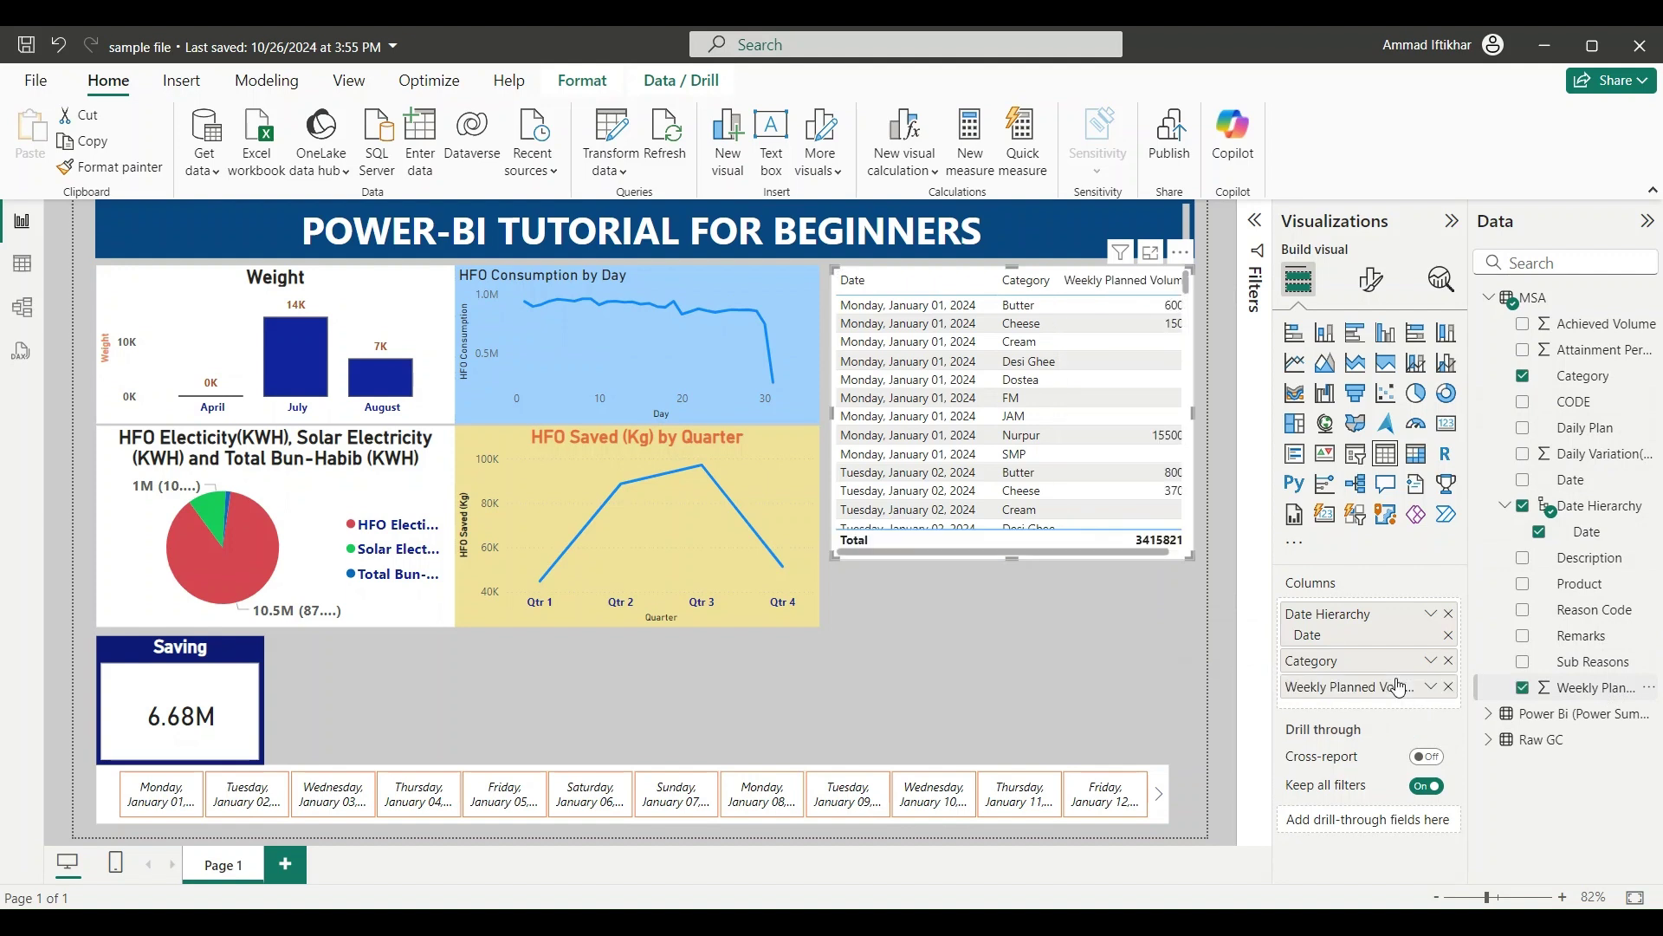
scroll(1027, 389, down, 3)
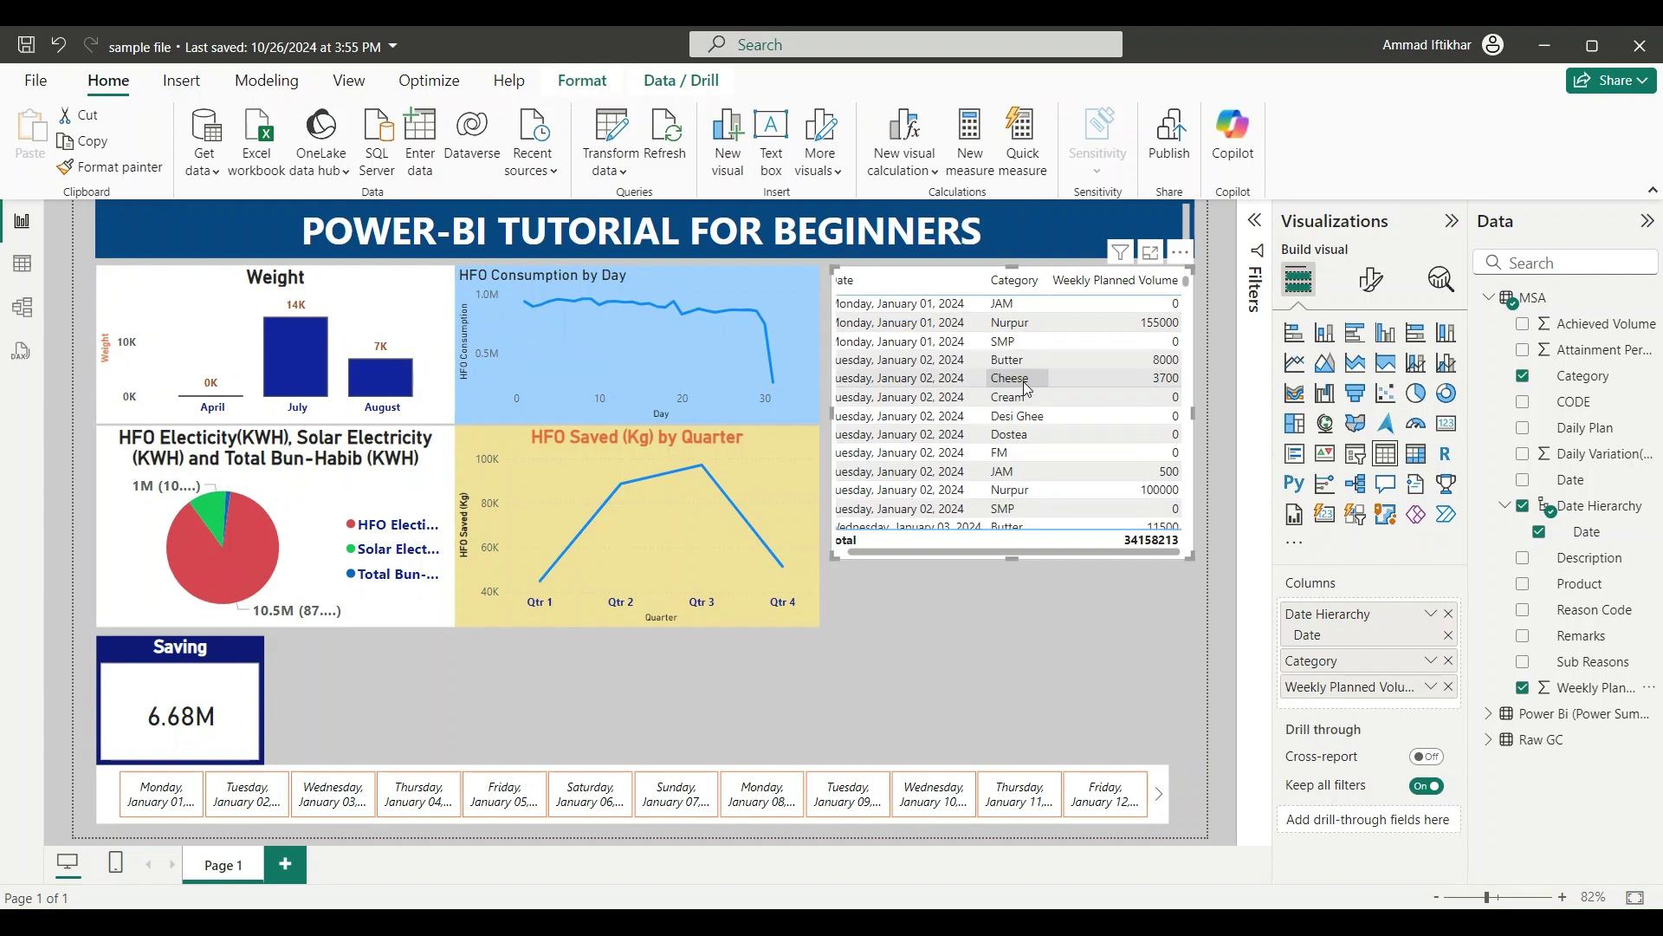
scroll(1027, 390, down, 20)
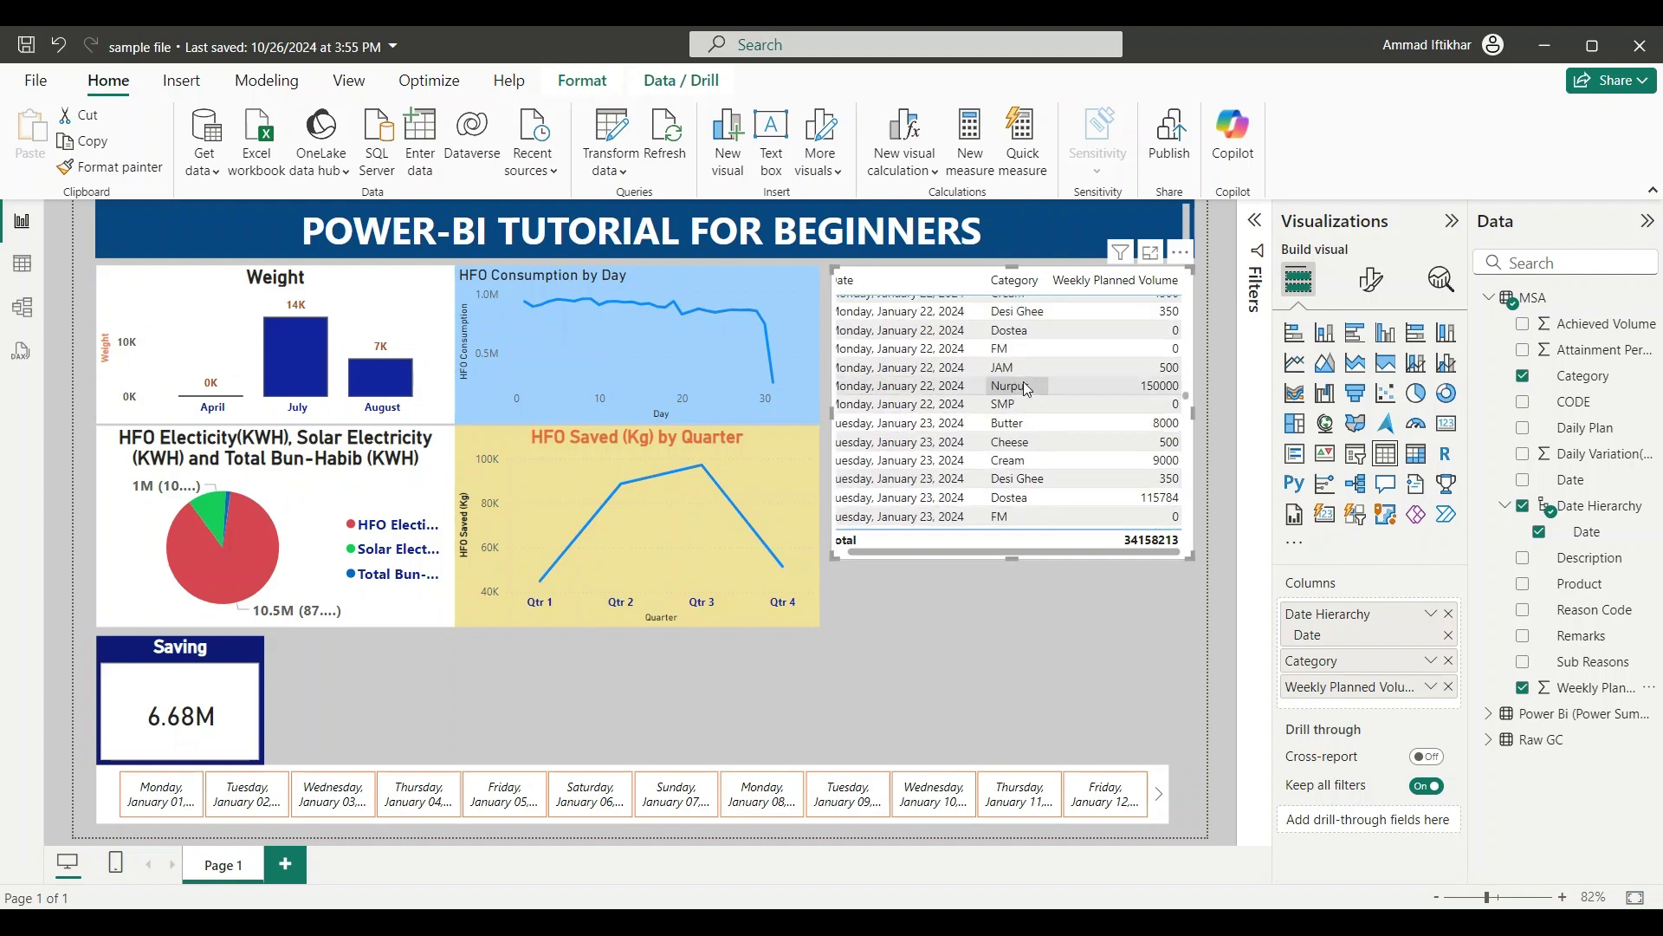
scroll(1027, 390, down, 20)
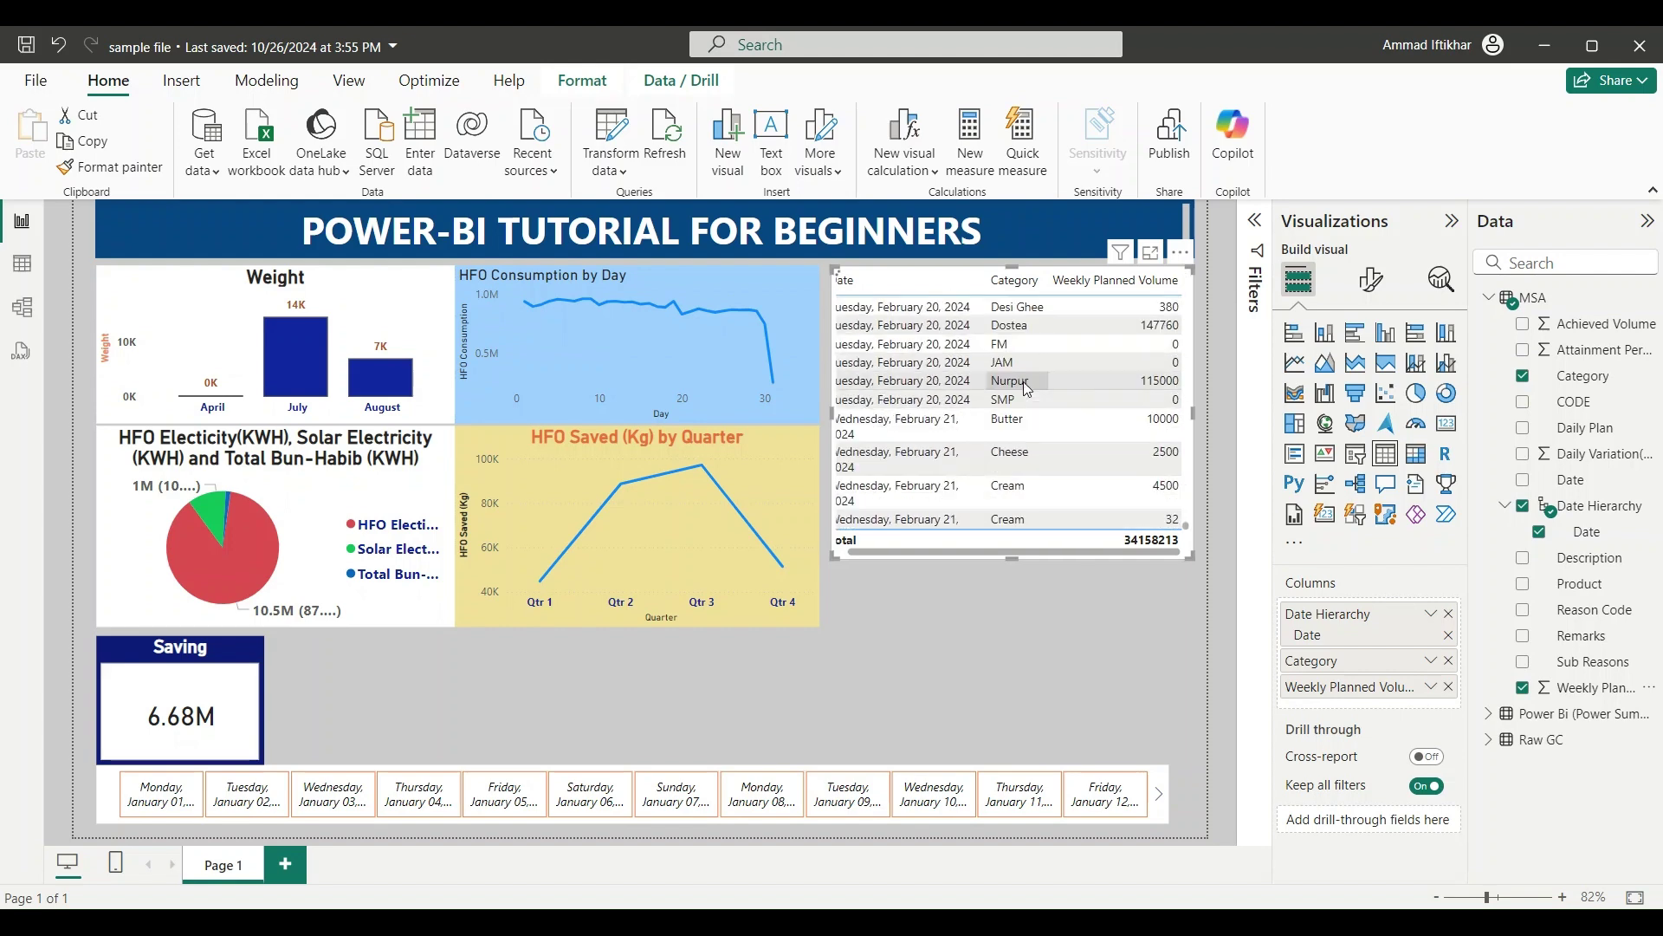
scroll(1028, 389, up, 20)
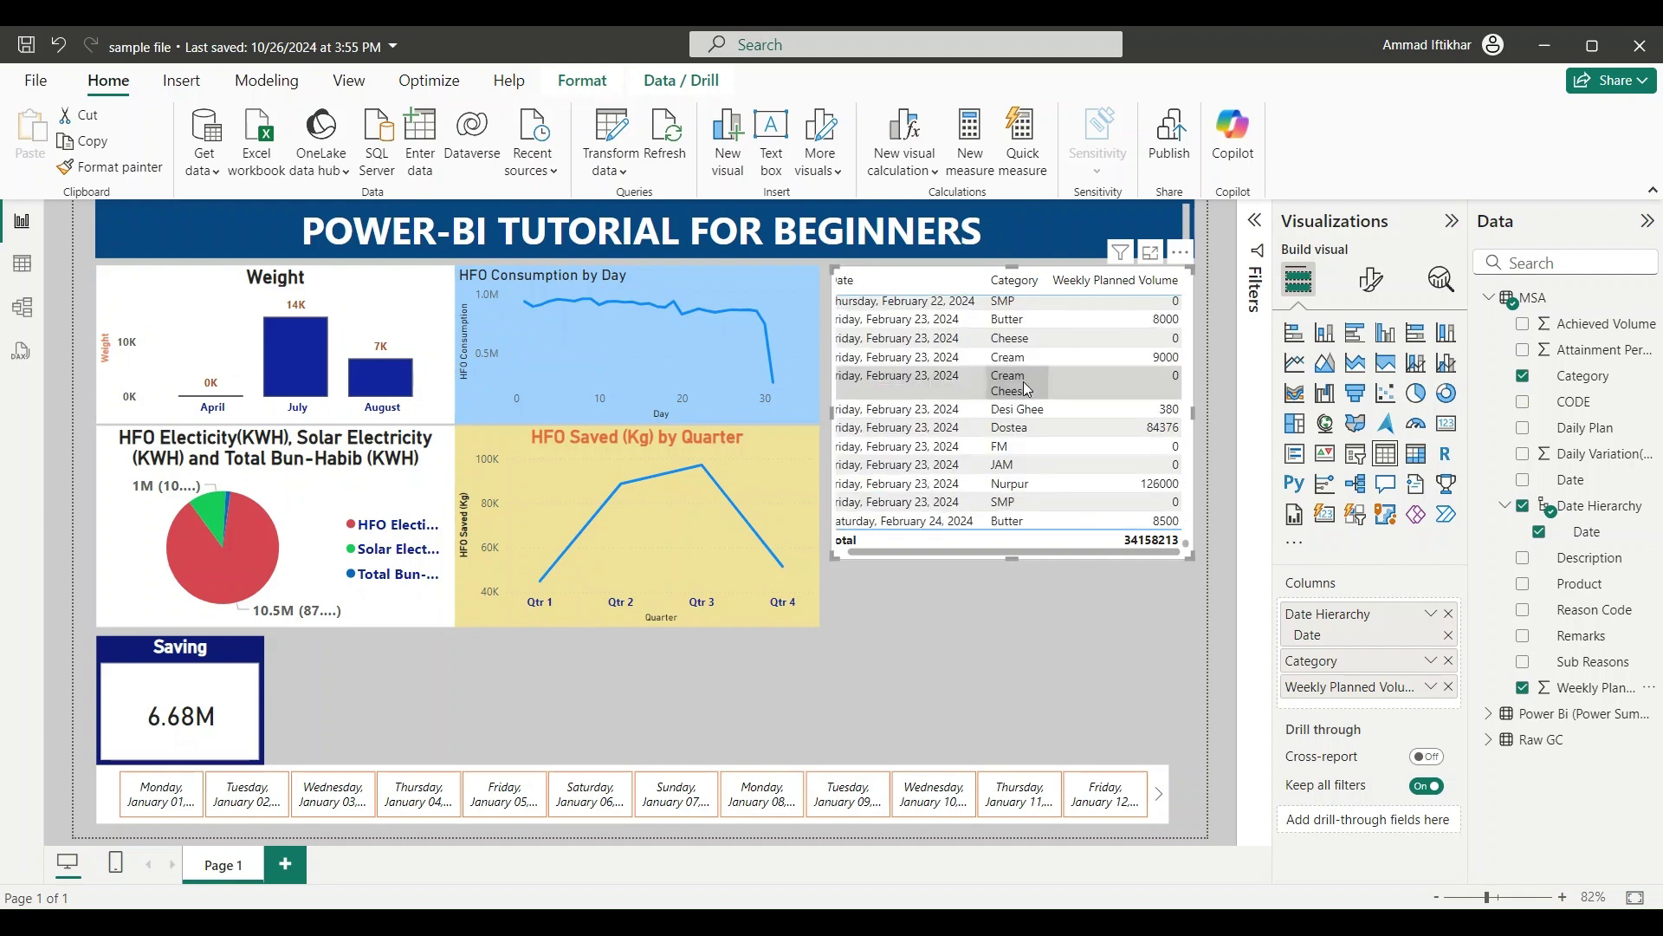
click(1432, 689)
mouse_move(1562, 652)
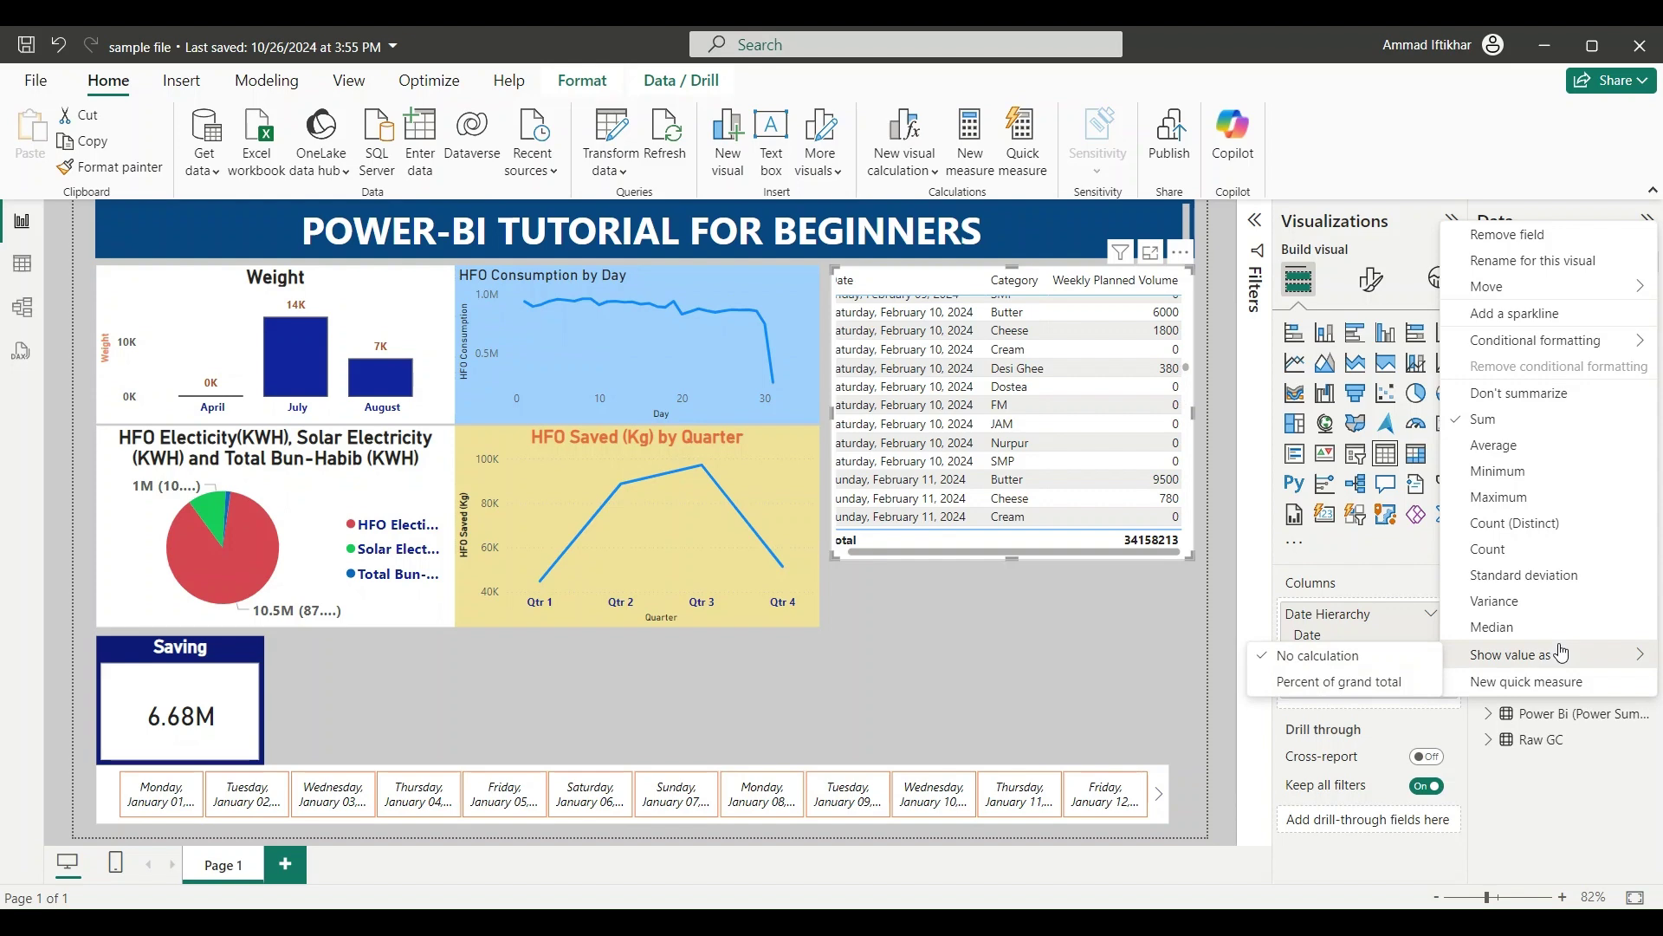
key(Escape)
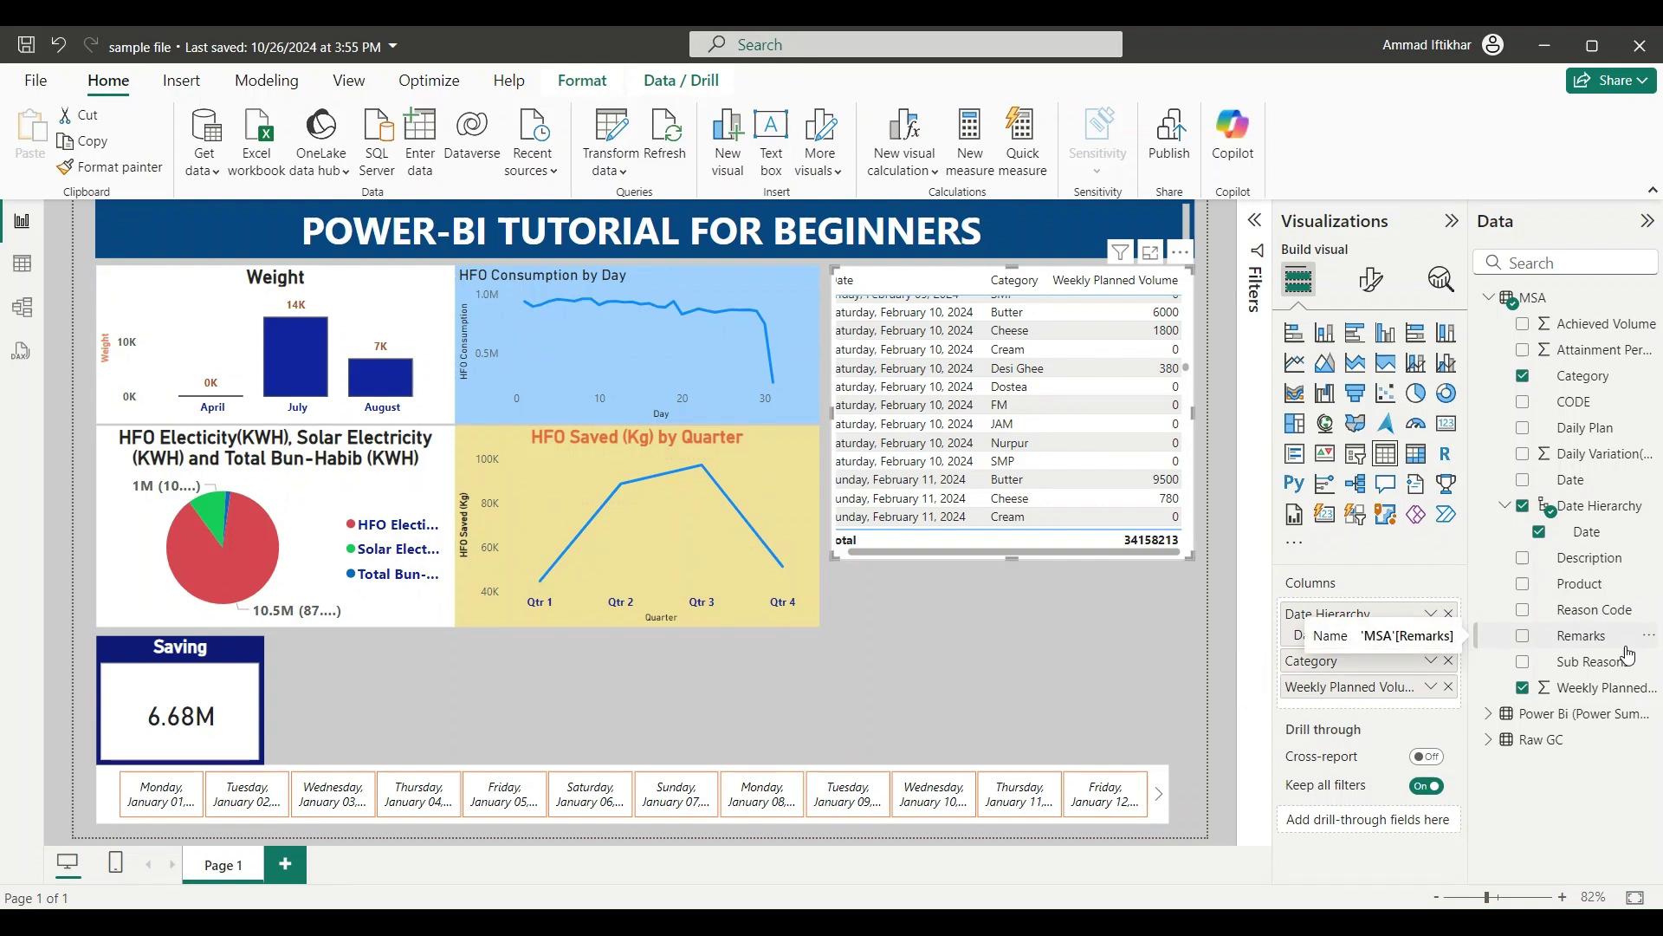
Add the Daily Variation(Weekly Plan vs Actual) field as a column after Weekly Planned Volume, and look across the table's columns from the first rows.
drag(1626, 650, 1395, 710)
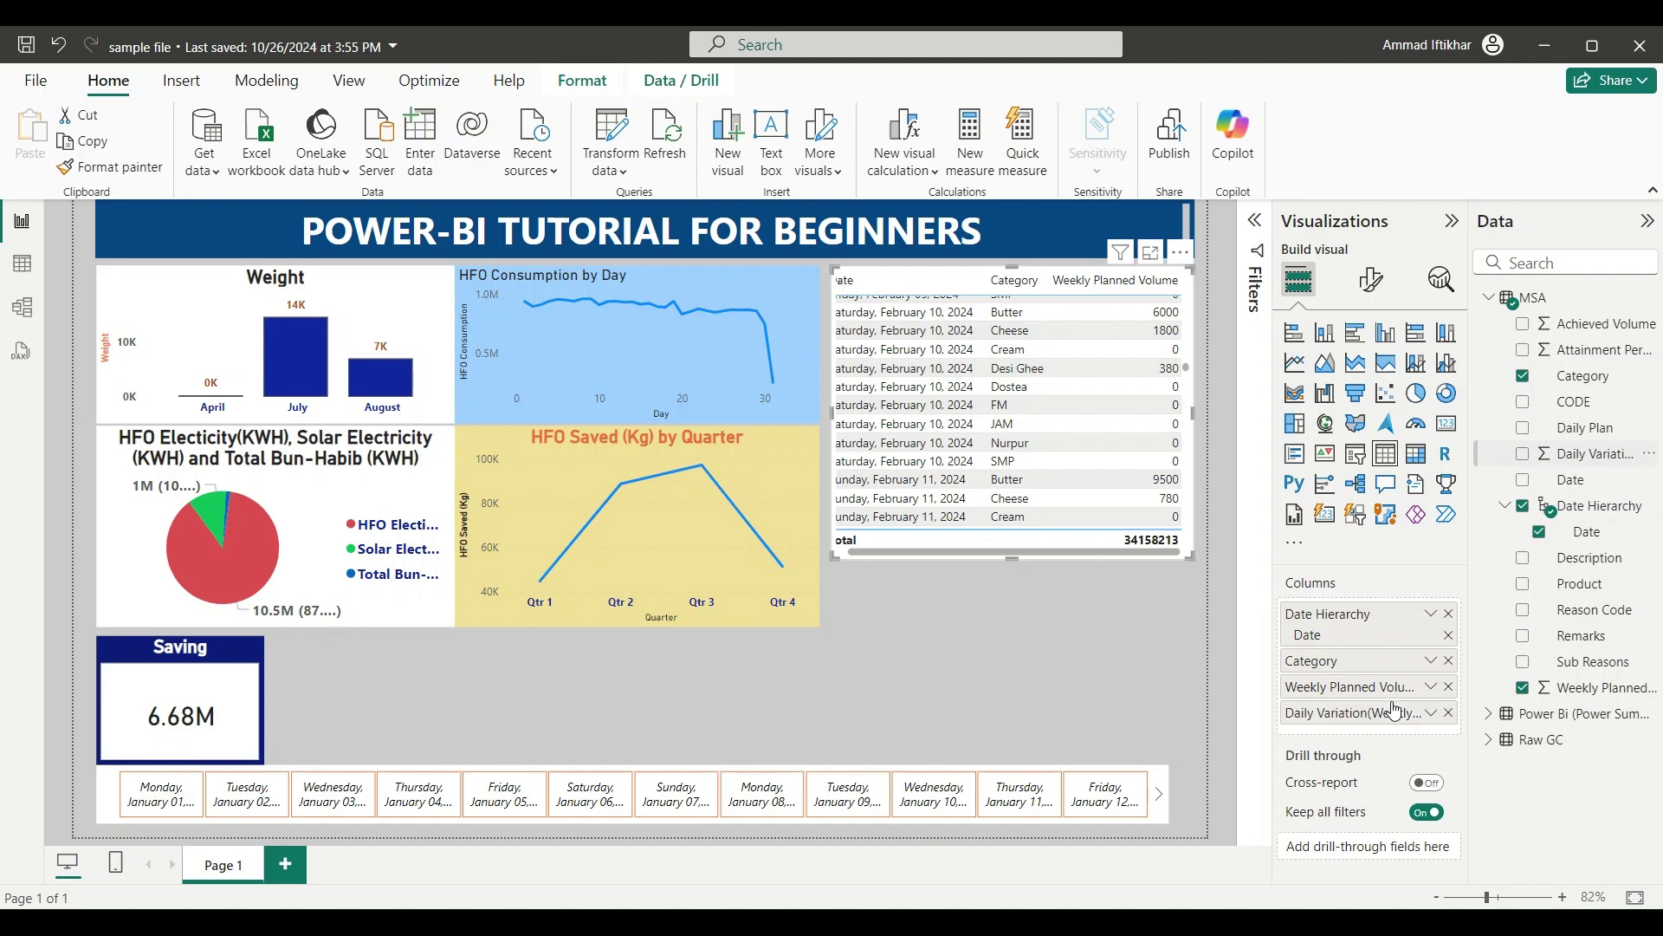
drag(1026, 551, 927, 568)
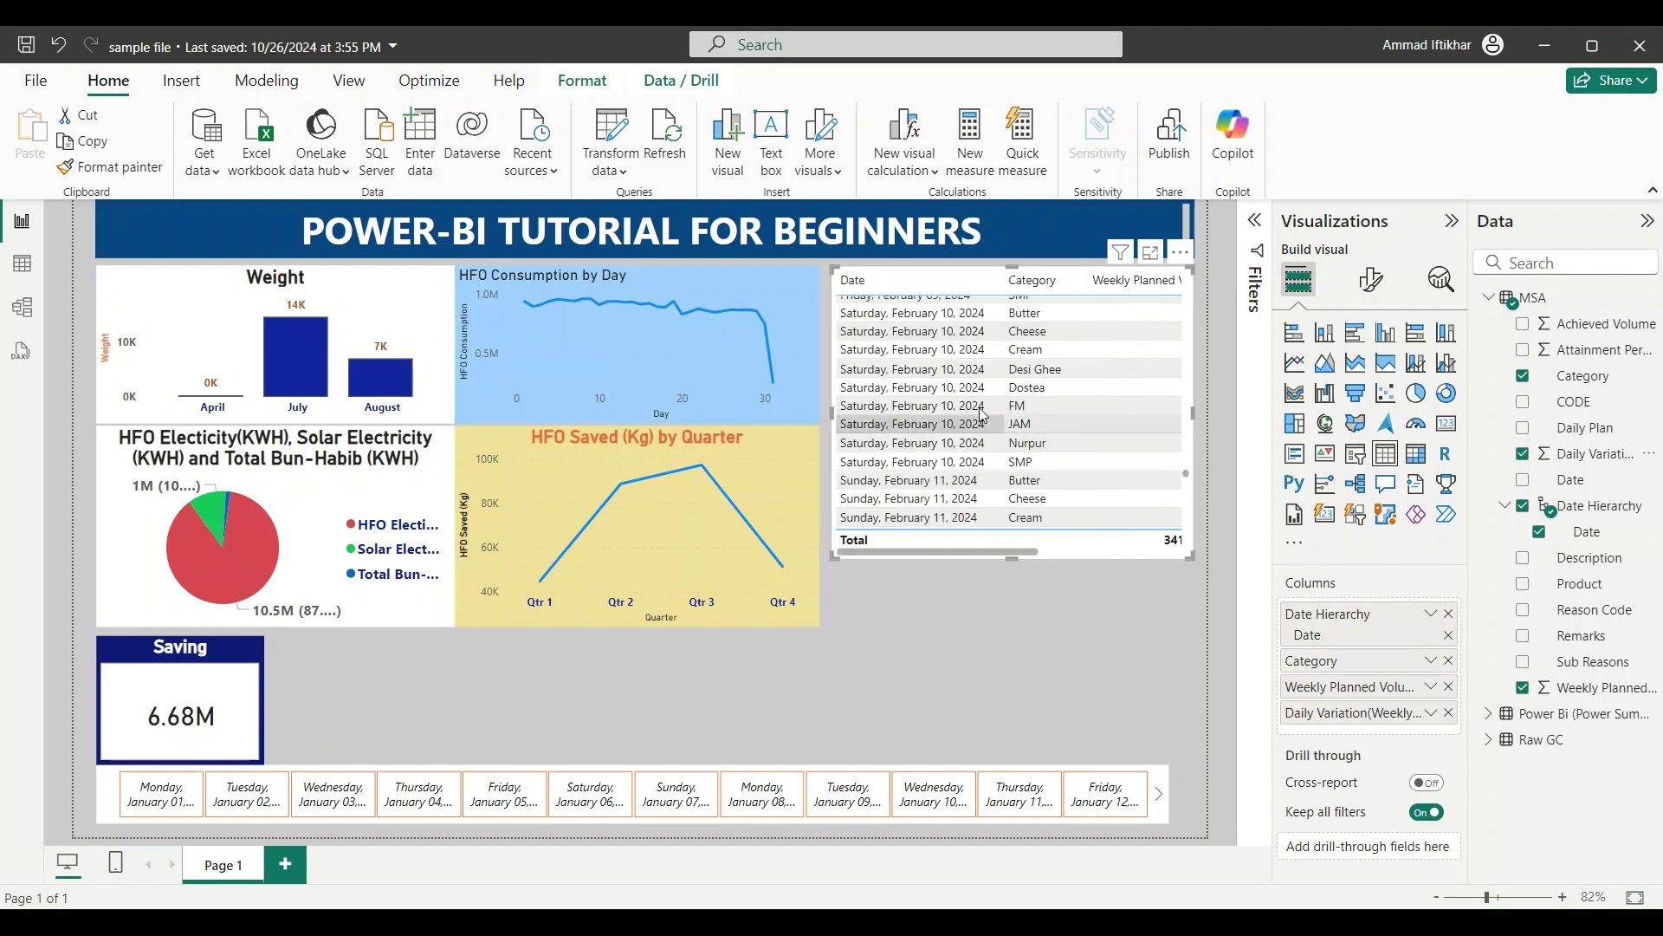
scroll(983, 416, up, 3)
scroll(983, 415, up, 20)
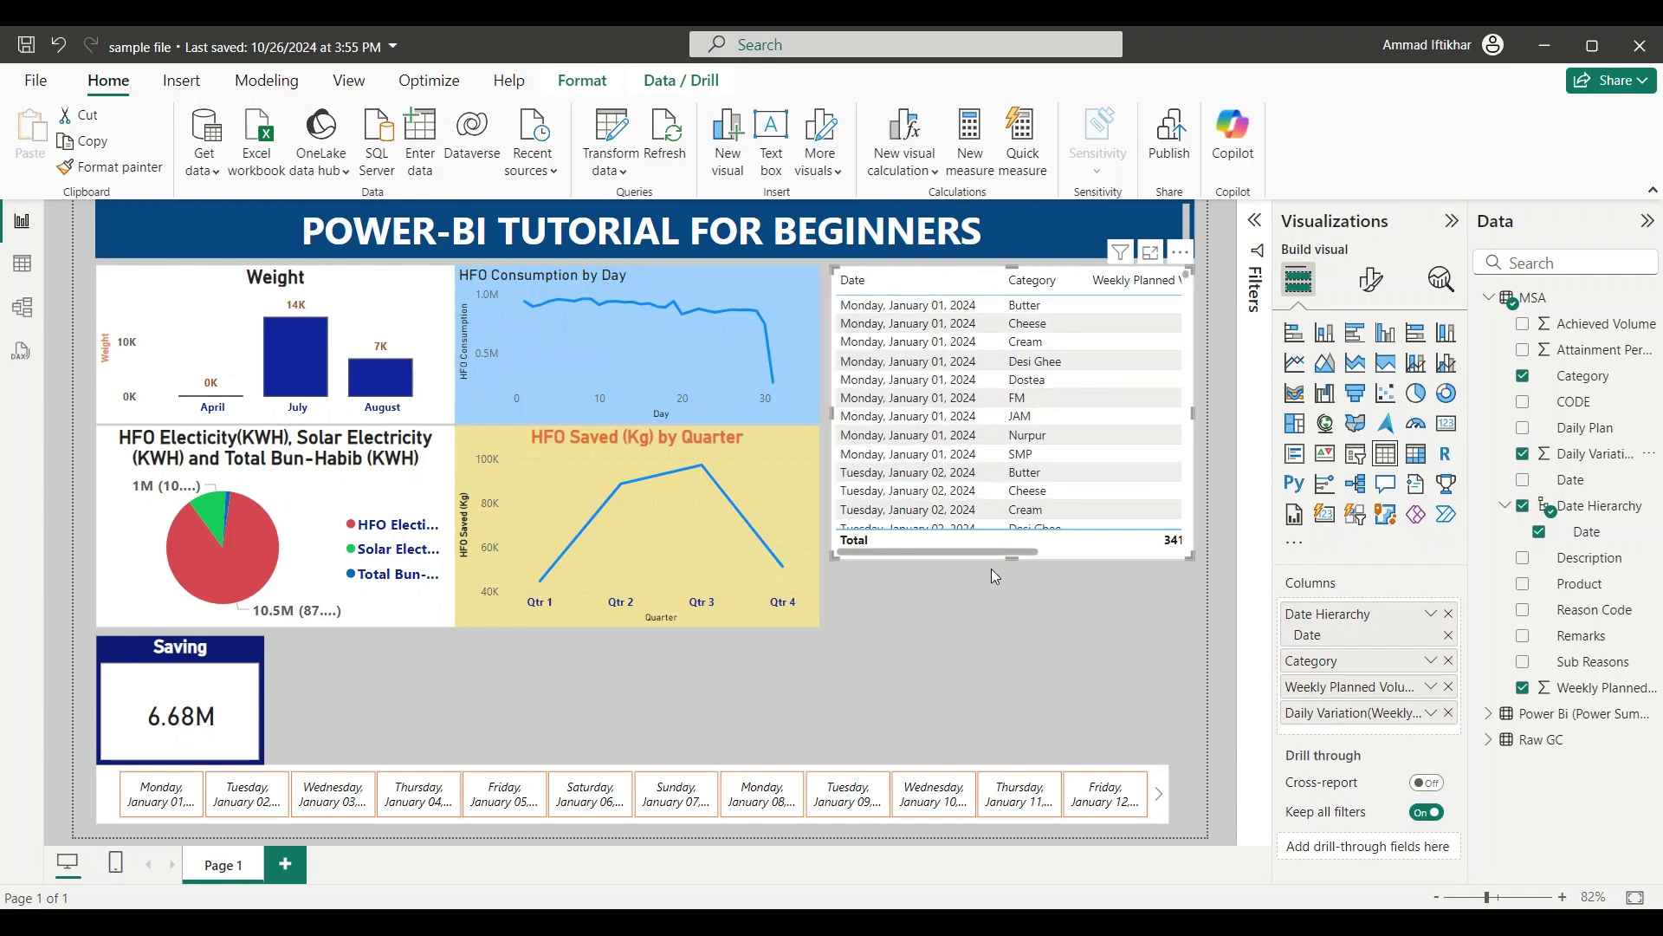
mouse_move(984, 552)
mouse_down()
mouse_move(1129, 545)
mouse_move(971, 564)
mouse_up()
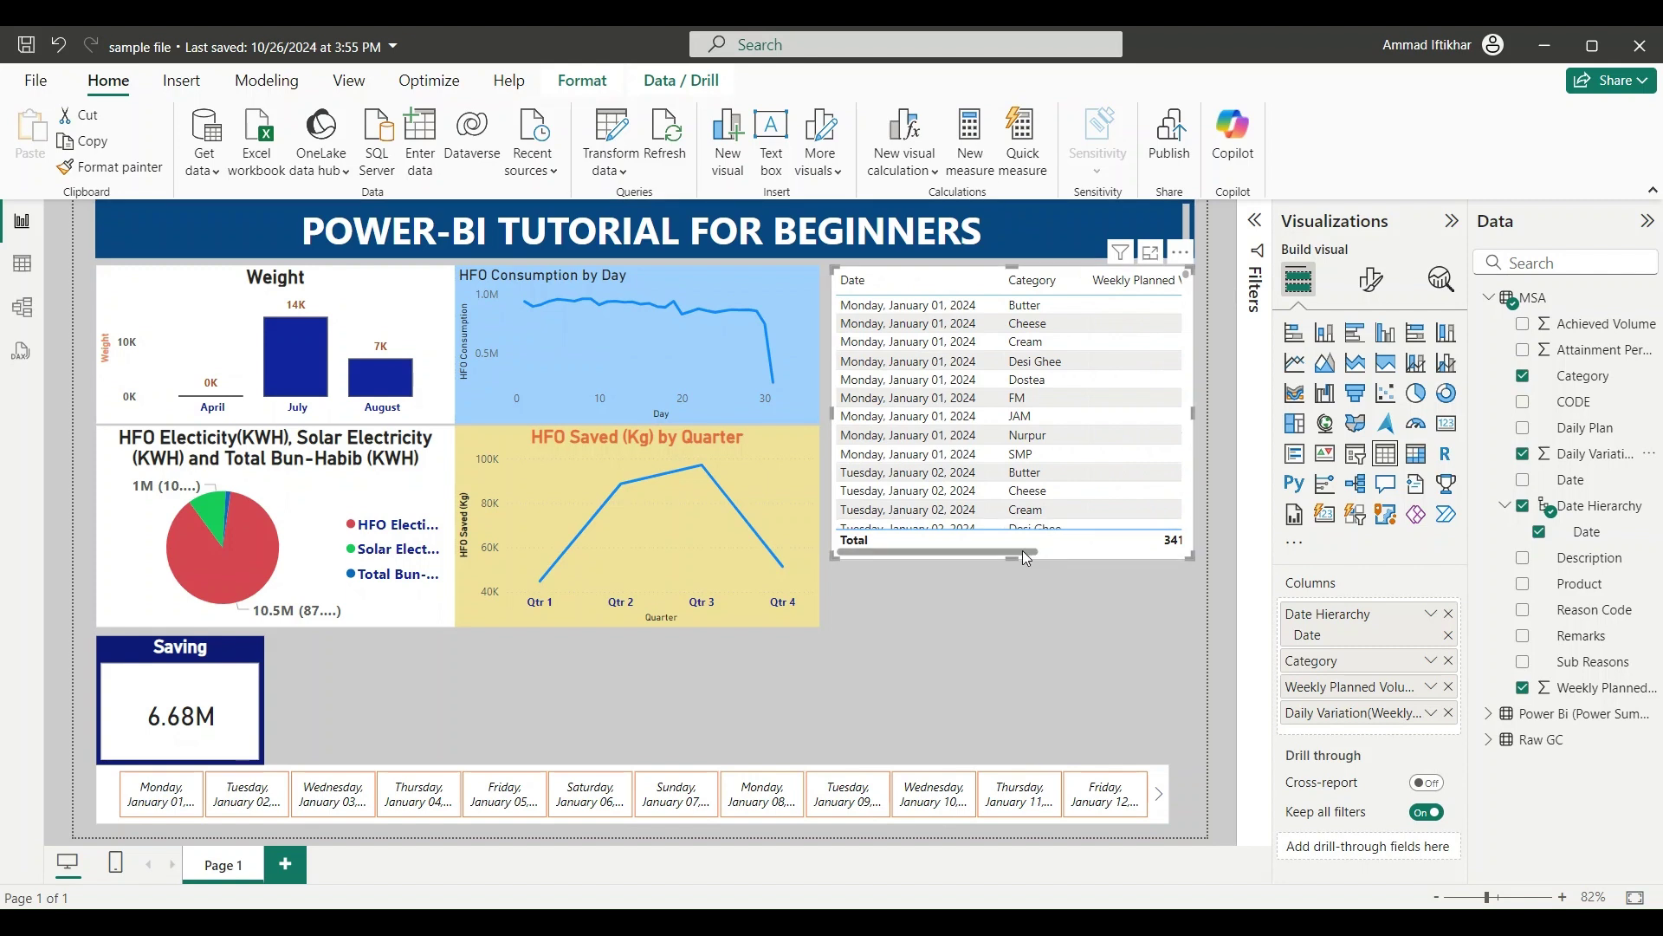
drag(1036, 552, 1178, 554)
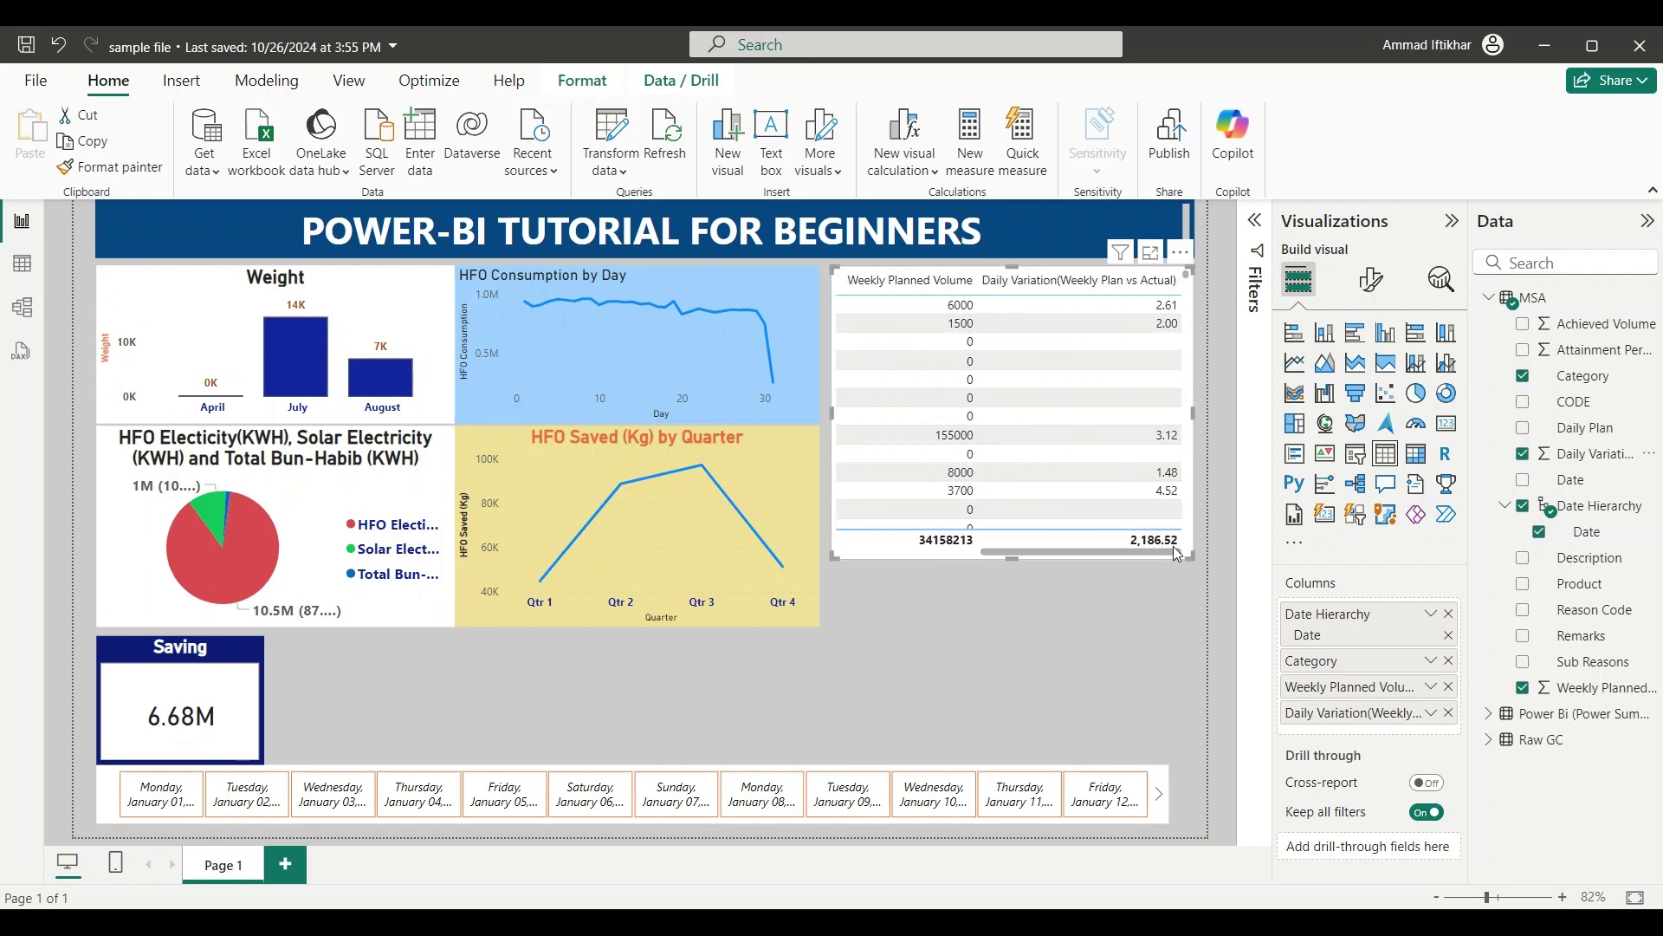
drag(1179, 555, 927, 544)
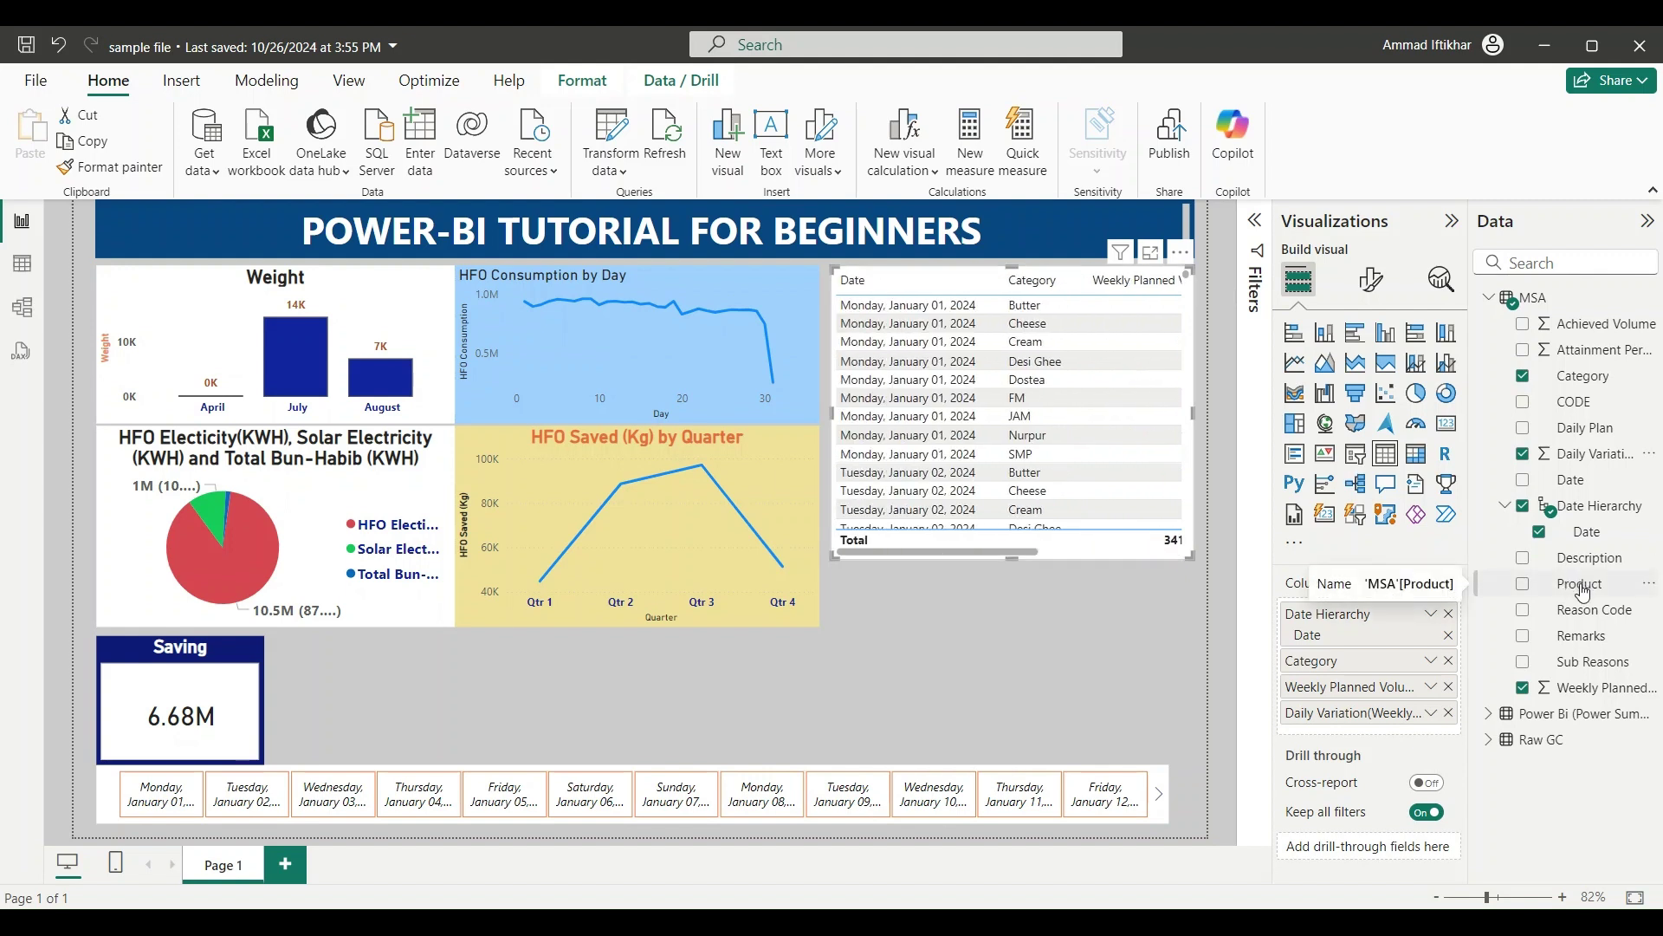
Add the Product field as a column ahead of Category, and the Description field directly after Category.
drag(1584, 592, 1380, 684)
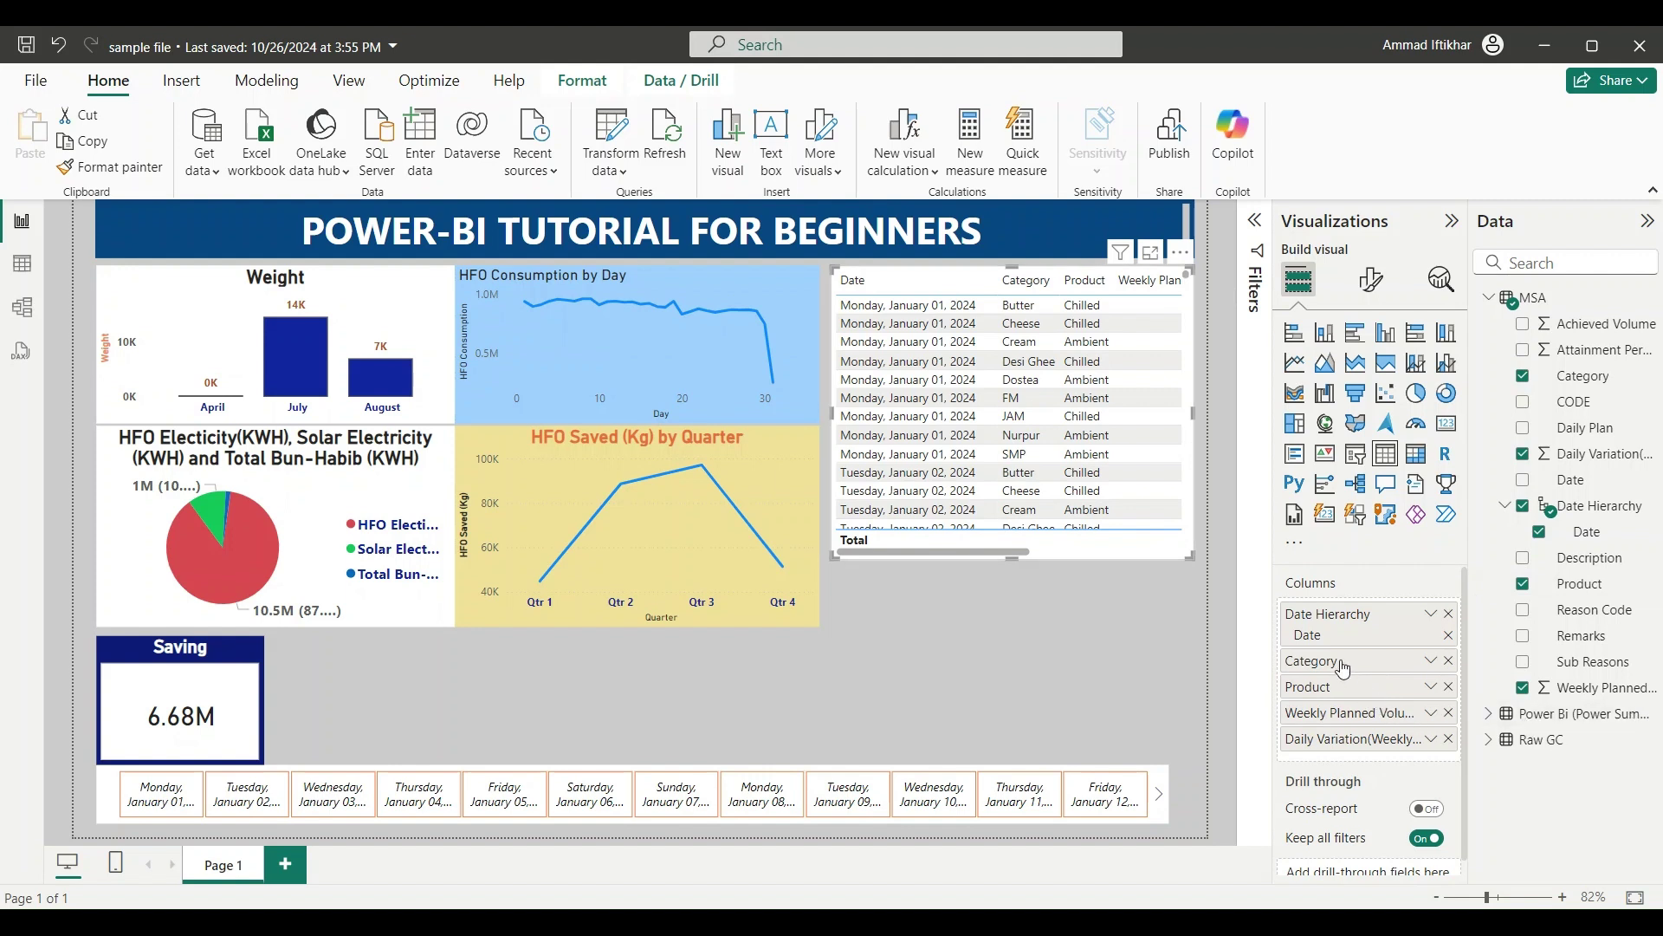
drag(1336, 698, 1334, 666)
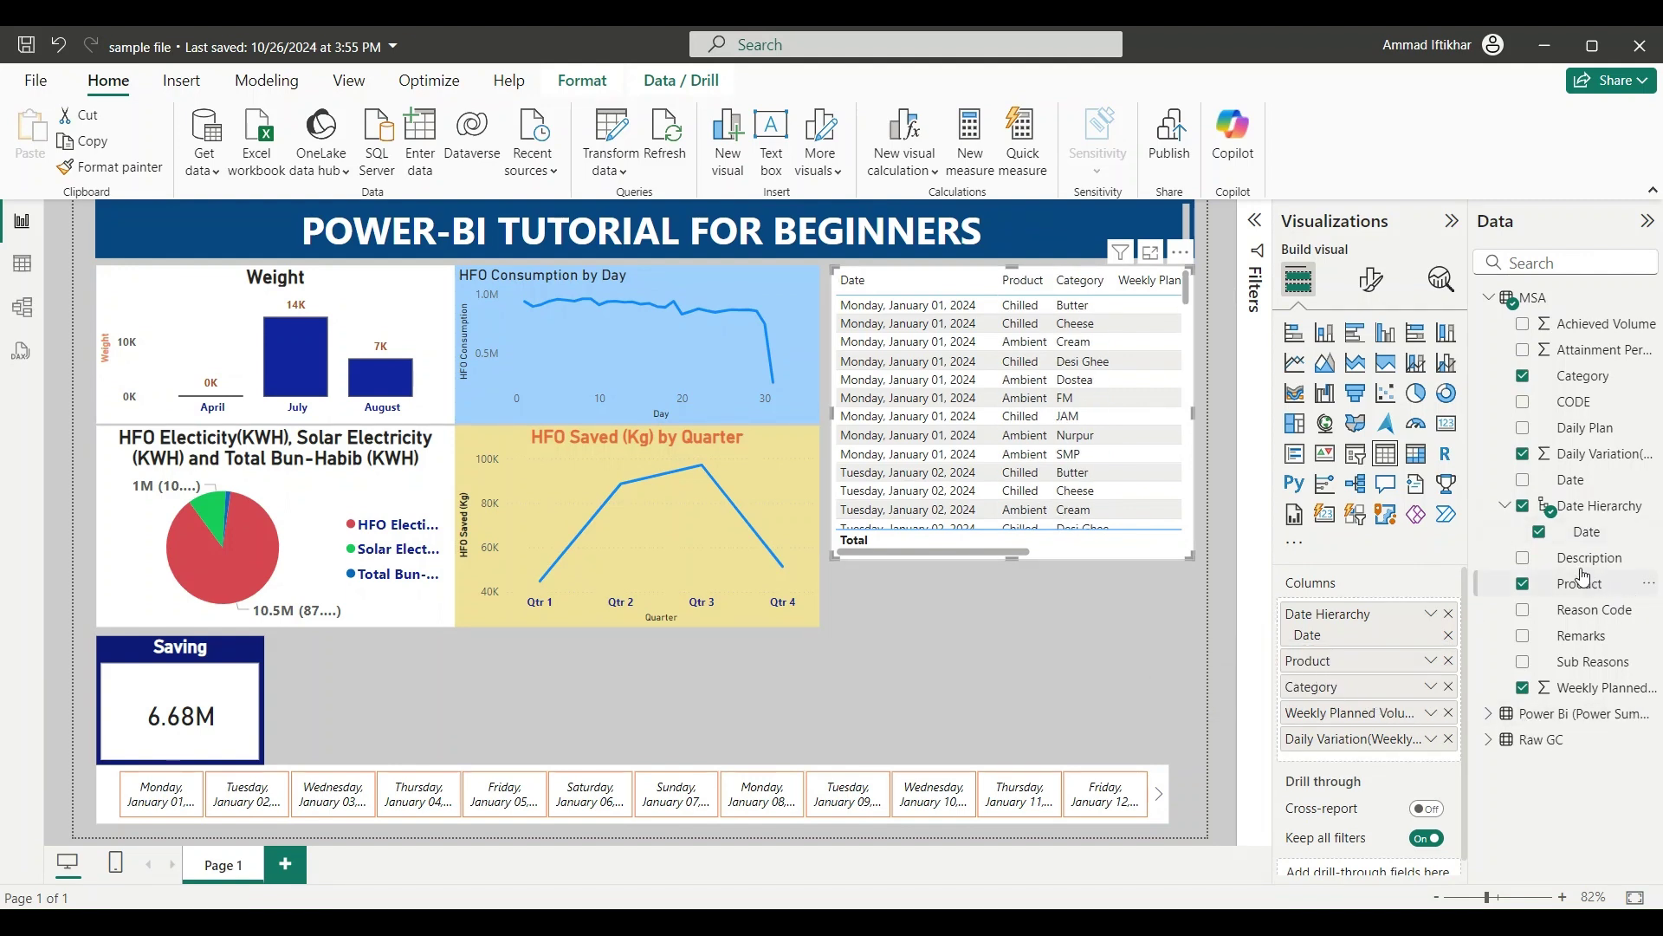
drag(1576, 567, 1378, 713)
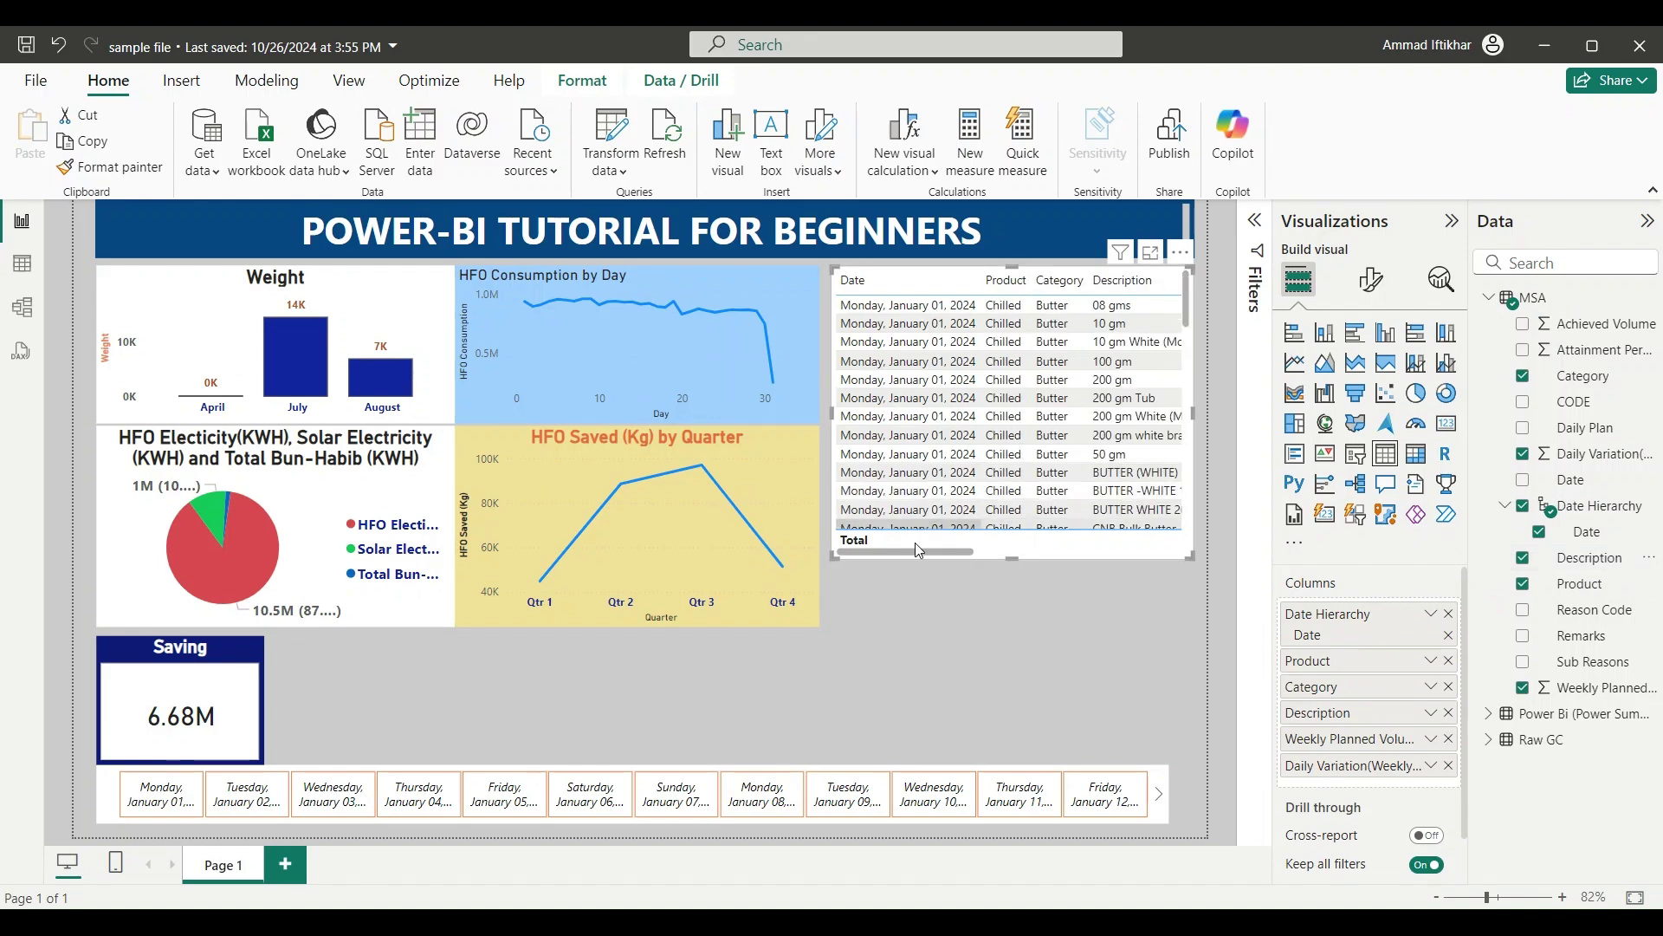
Align the table against the HFO charts, extend its height down to their lower edge, and check its remaining columns.
mouse_move(907, 556)
mouse_down()
mouse_move(987, 555)
mouse_move(941, 604)
mouse_move(896, 553)
mouse_up()
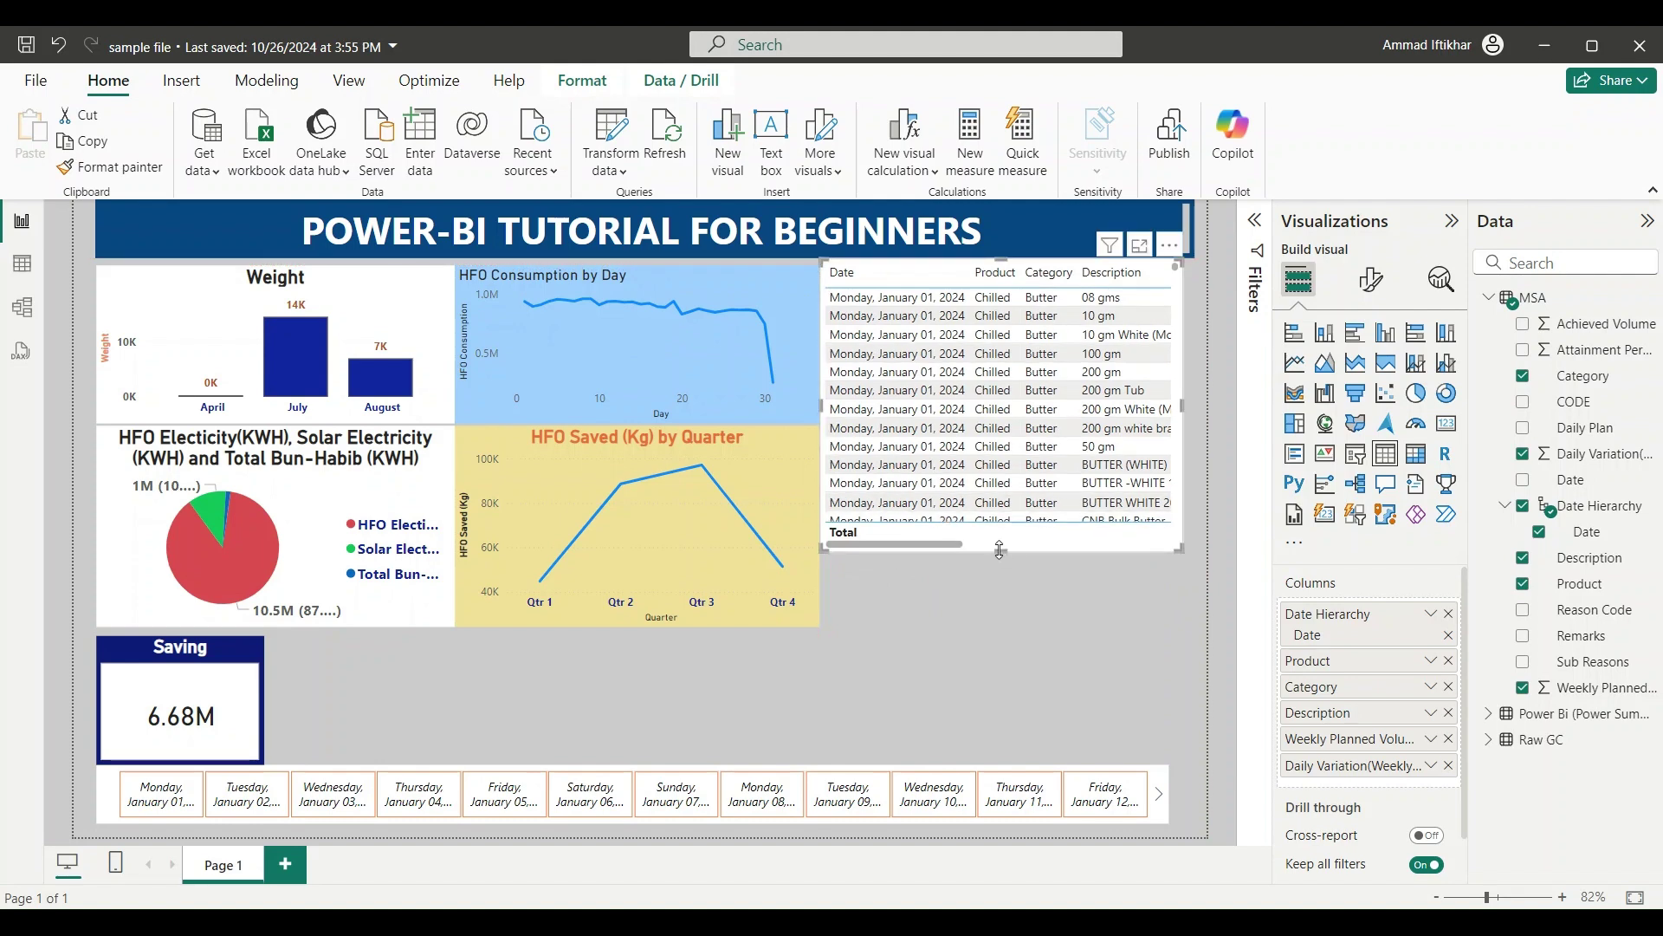
drag(999, 556, 1004, 616)
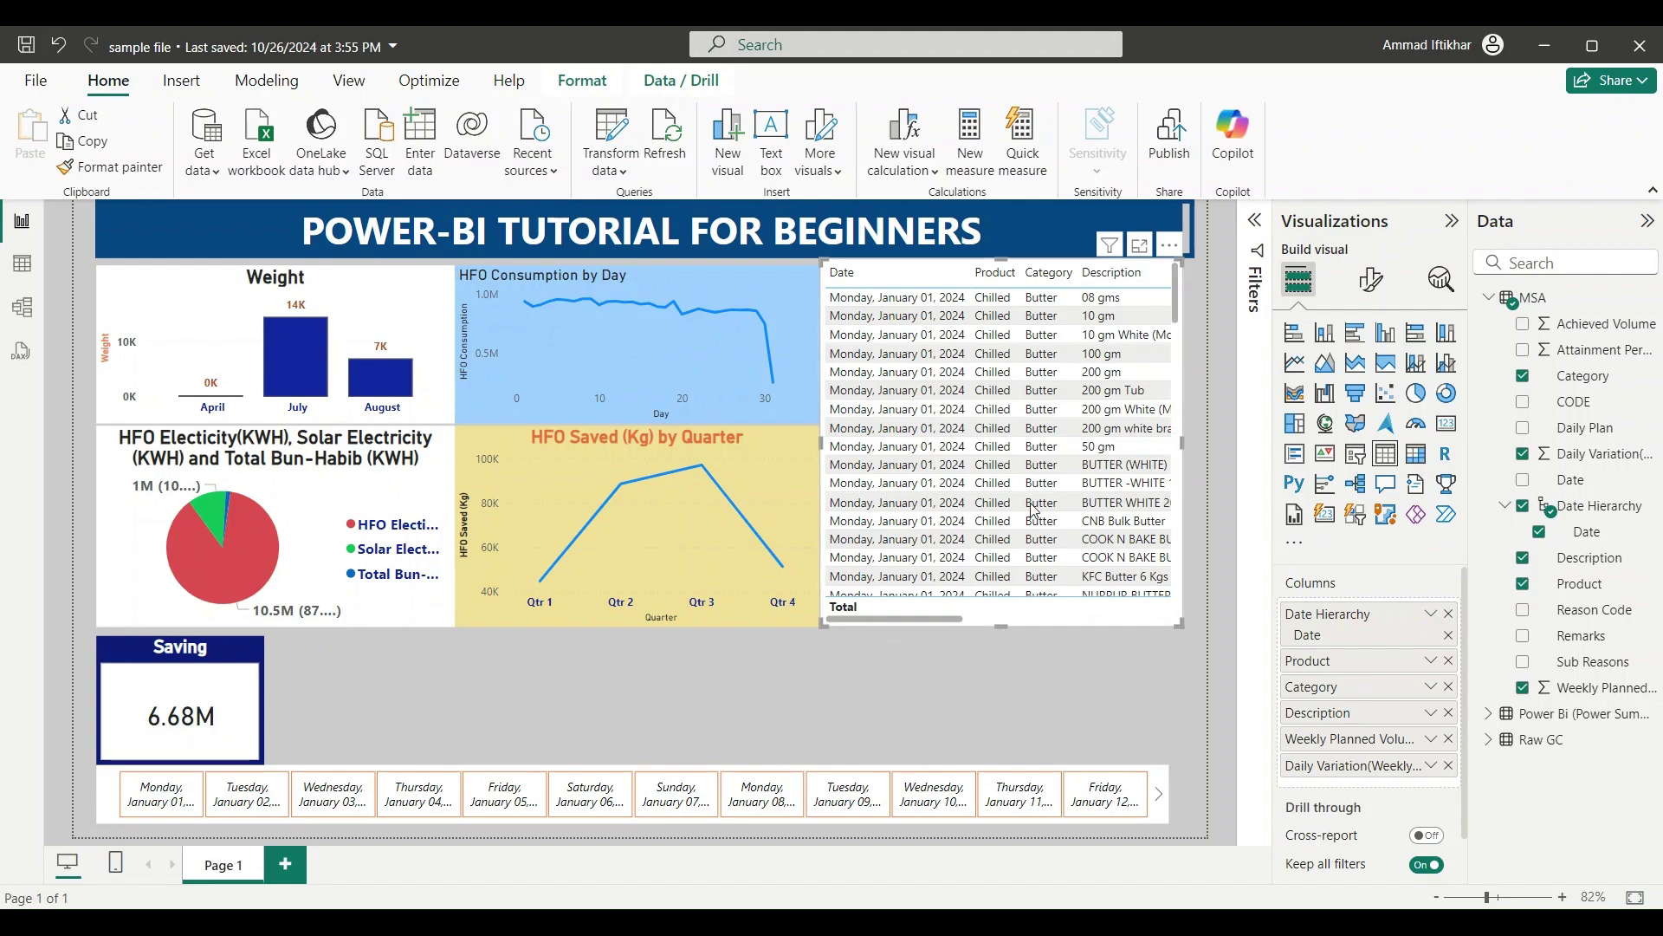
drag(943, 621, 1134, 606)
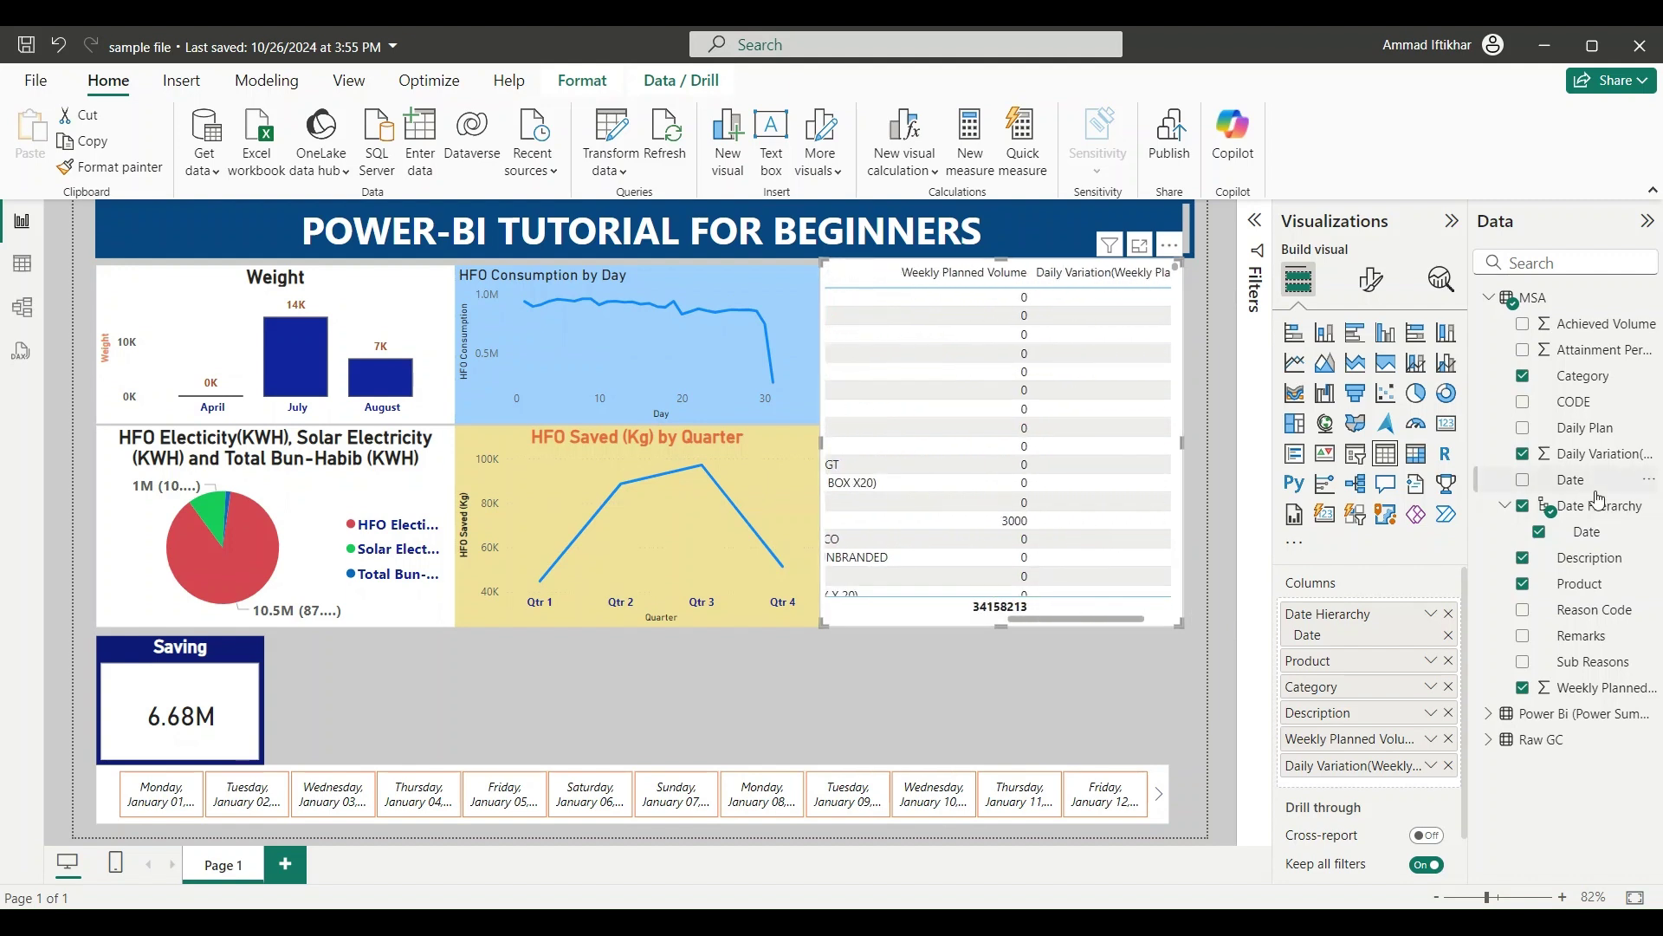
Add the Achieved Volume field as a column between Weekly Planned Volume and Daily Variation, and look across the table's columns.
drag(1581, 330, 1417, 760)
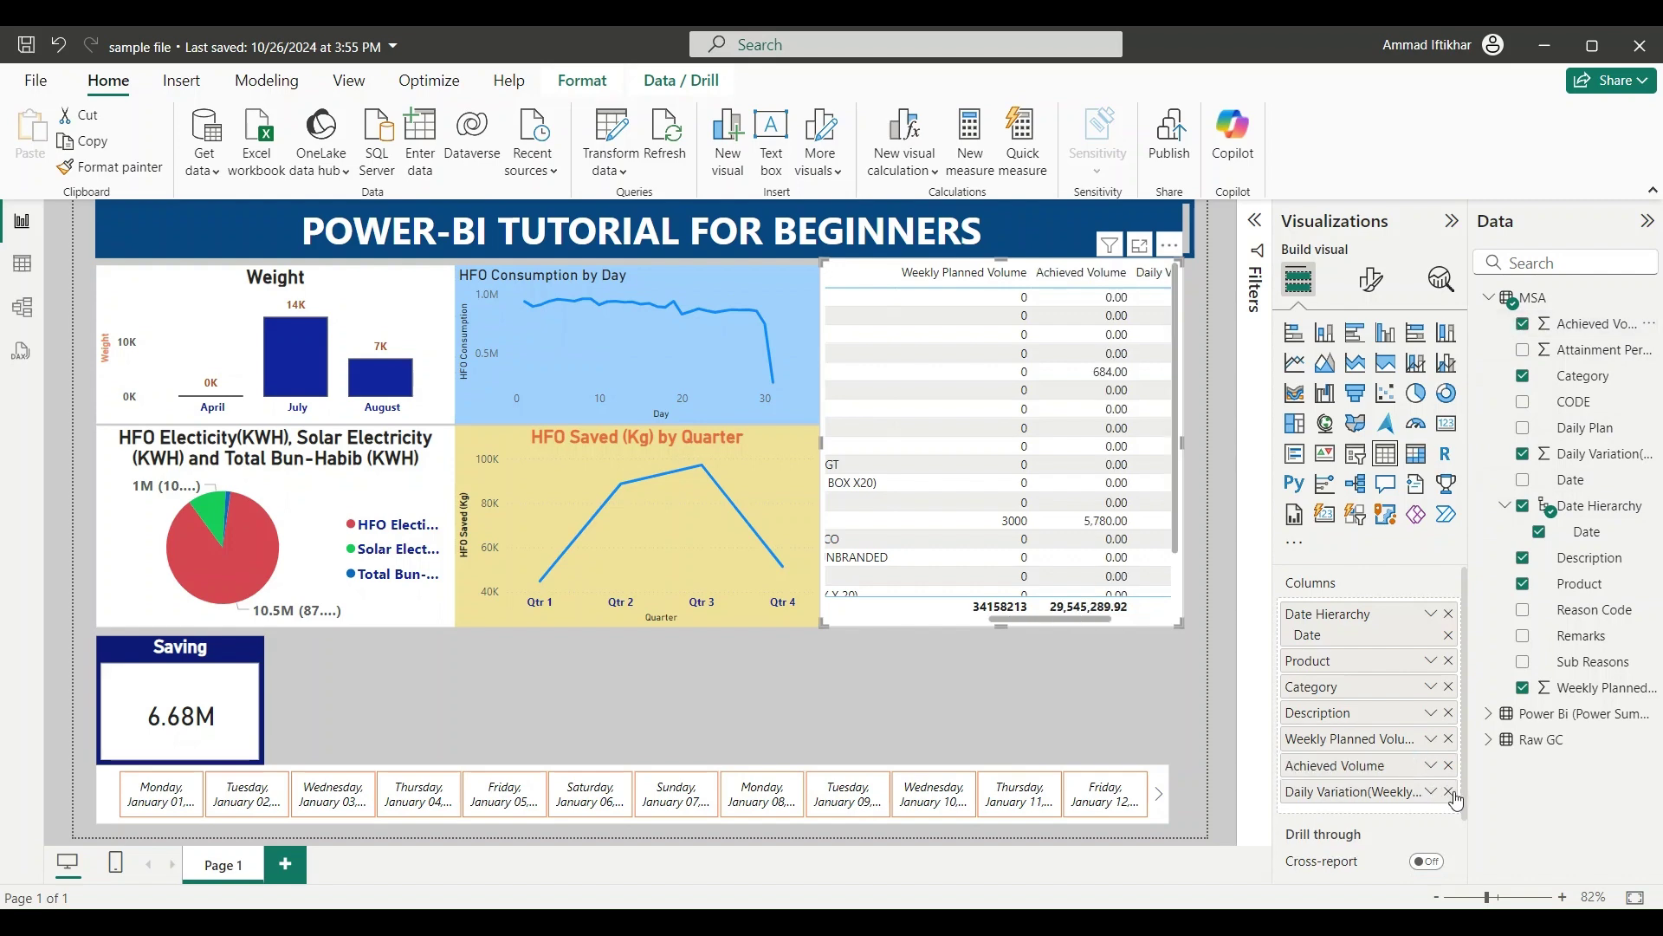
drag(1038, 621, 1138, 621)
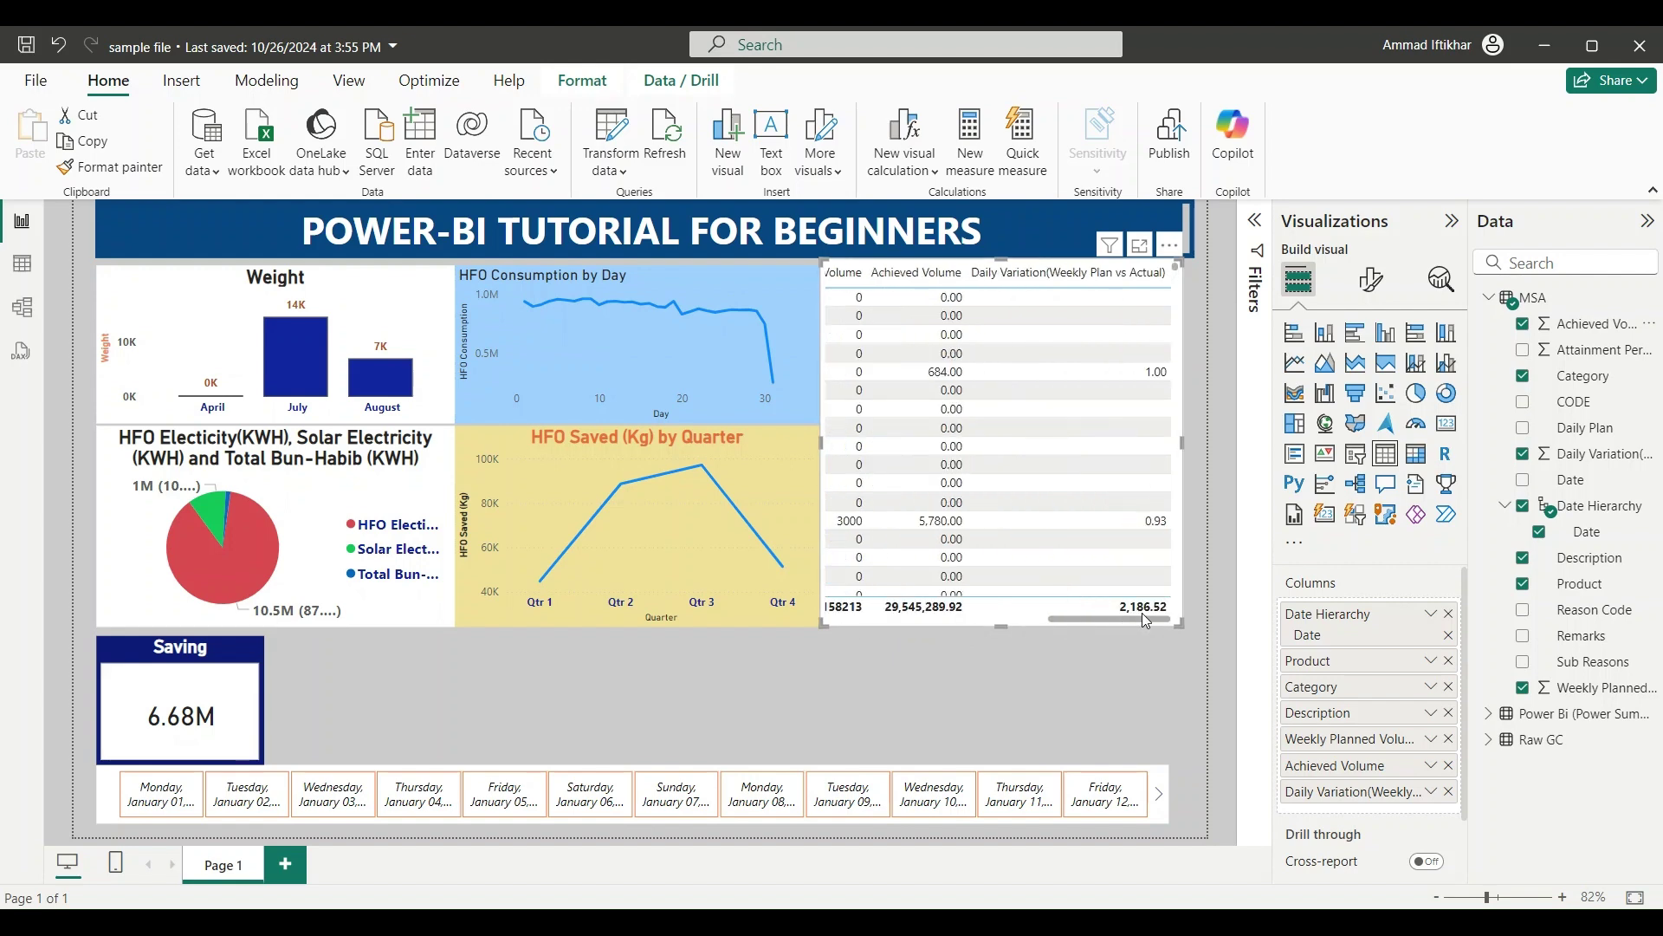
drag(1097, 611, 825, 636)
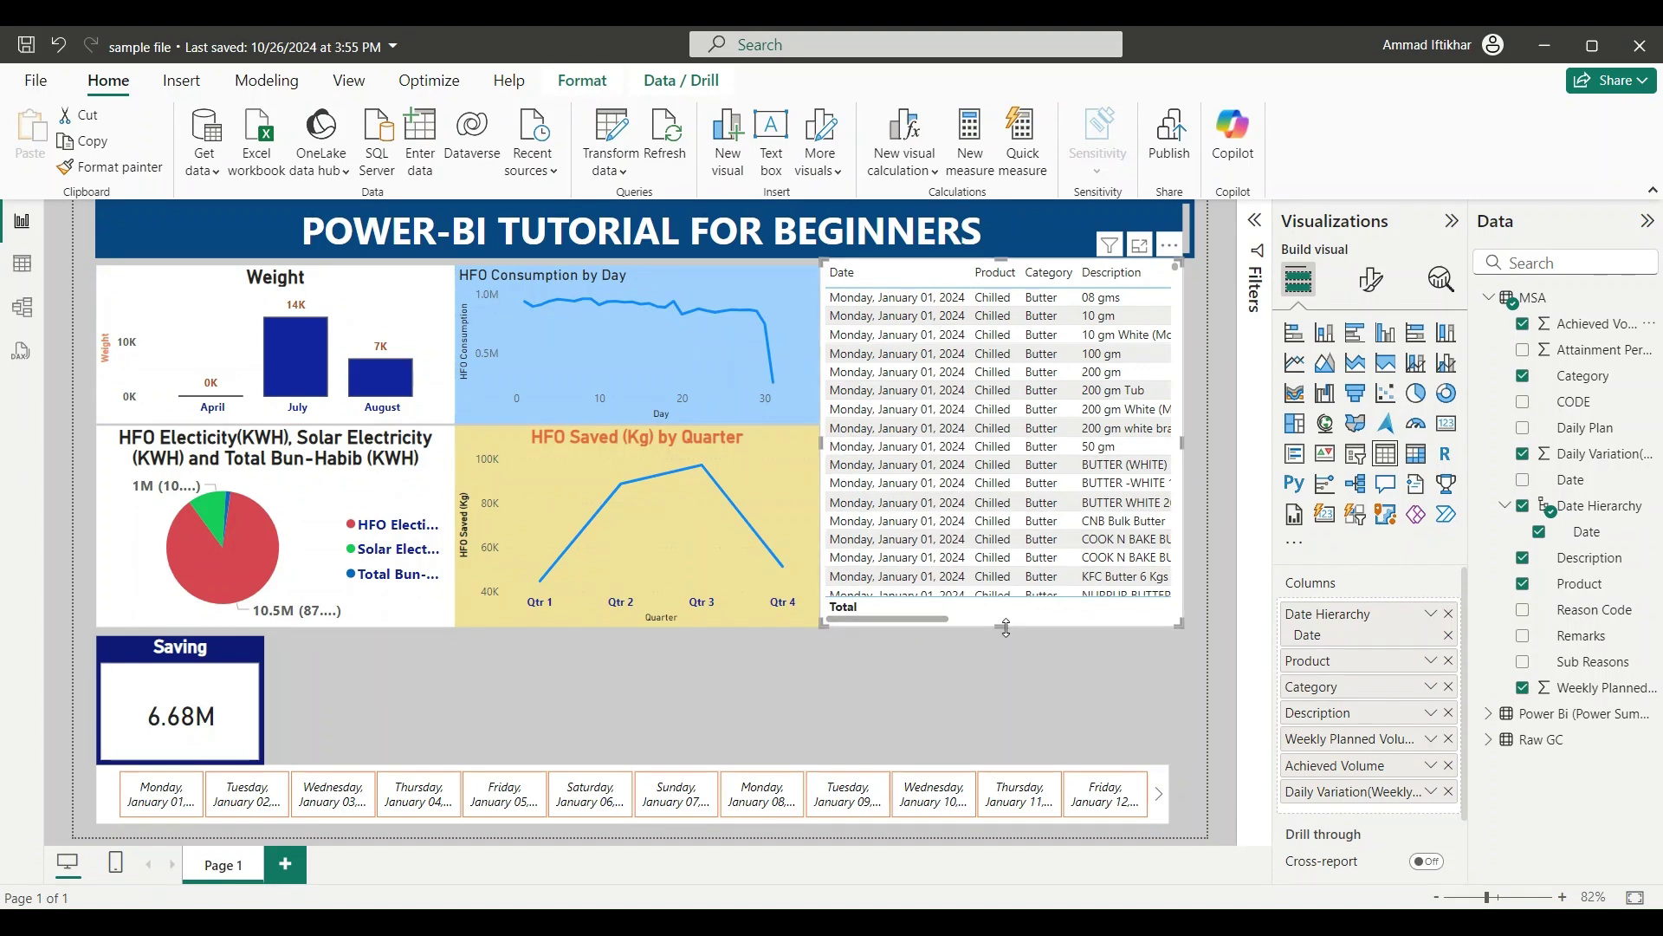
Sort the table by date ascending and place it beside the Saving card, resized to fill the space above the date slicer.
drag(1003, 626, 1003, 433)
click(867, 271)
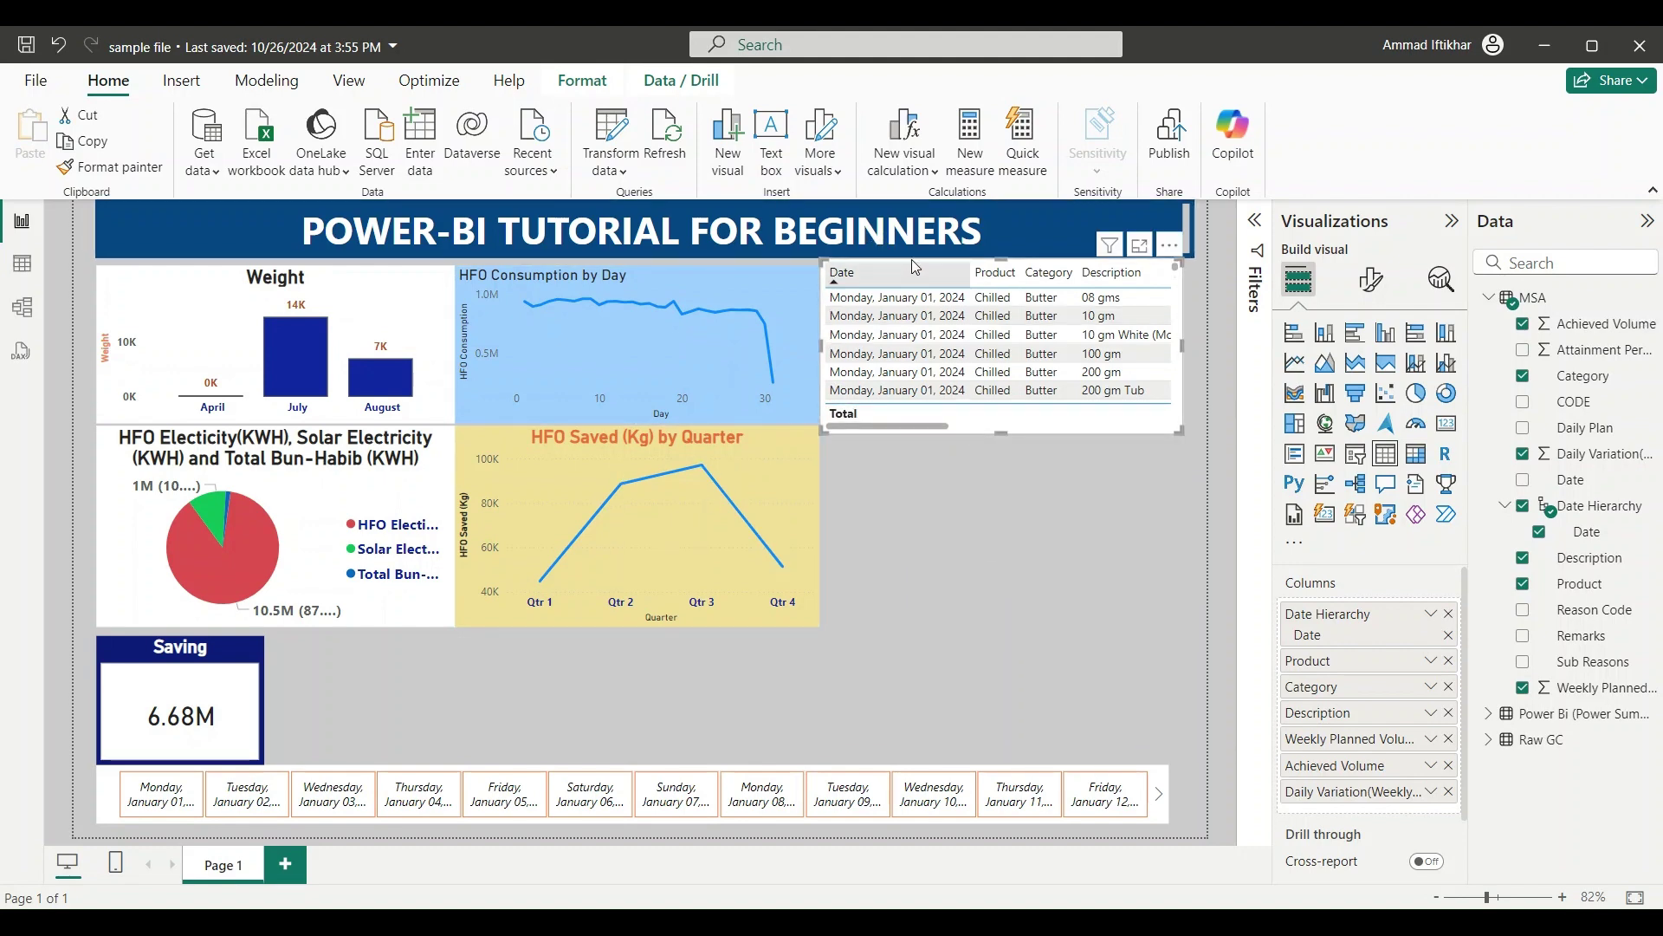
drag(915, 260, 373, 644)
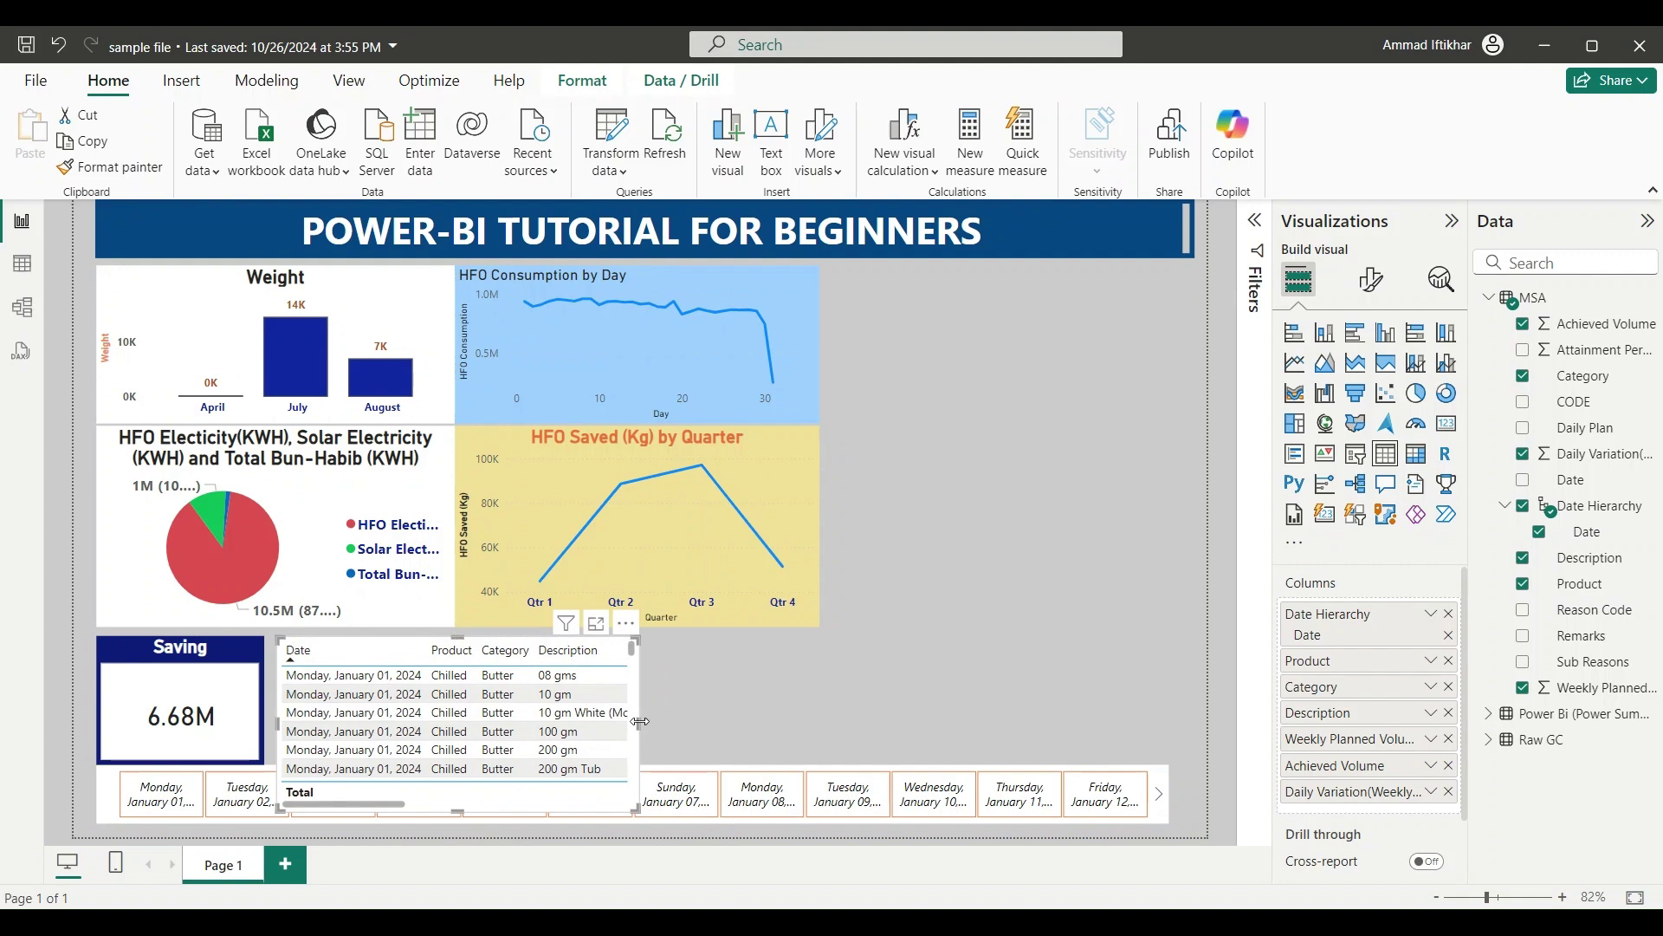
drag(640, 721, 1185, 661)
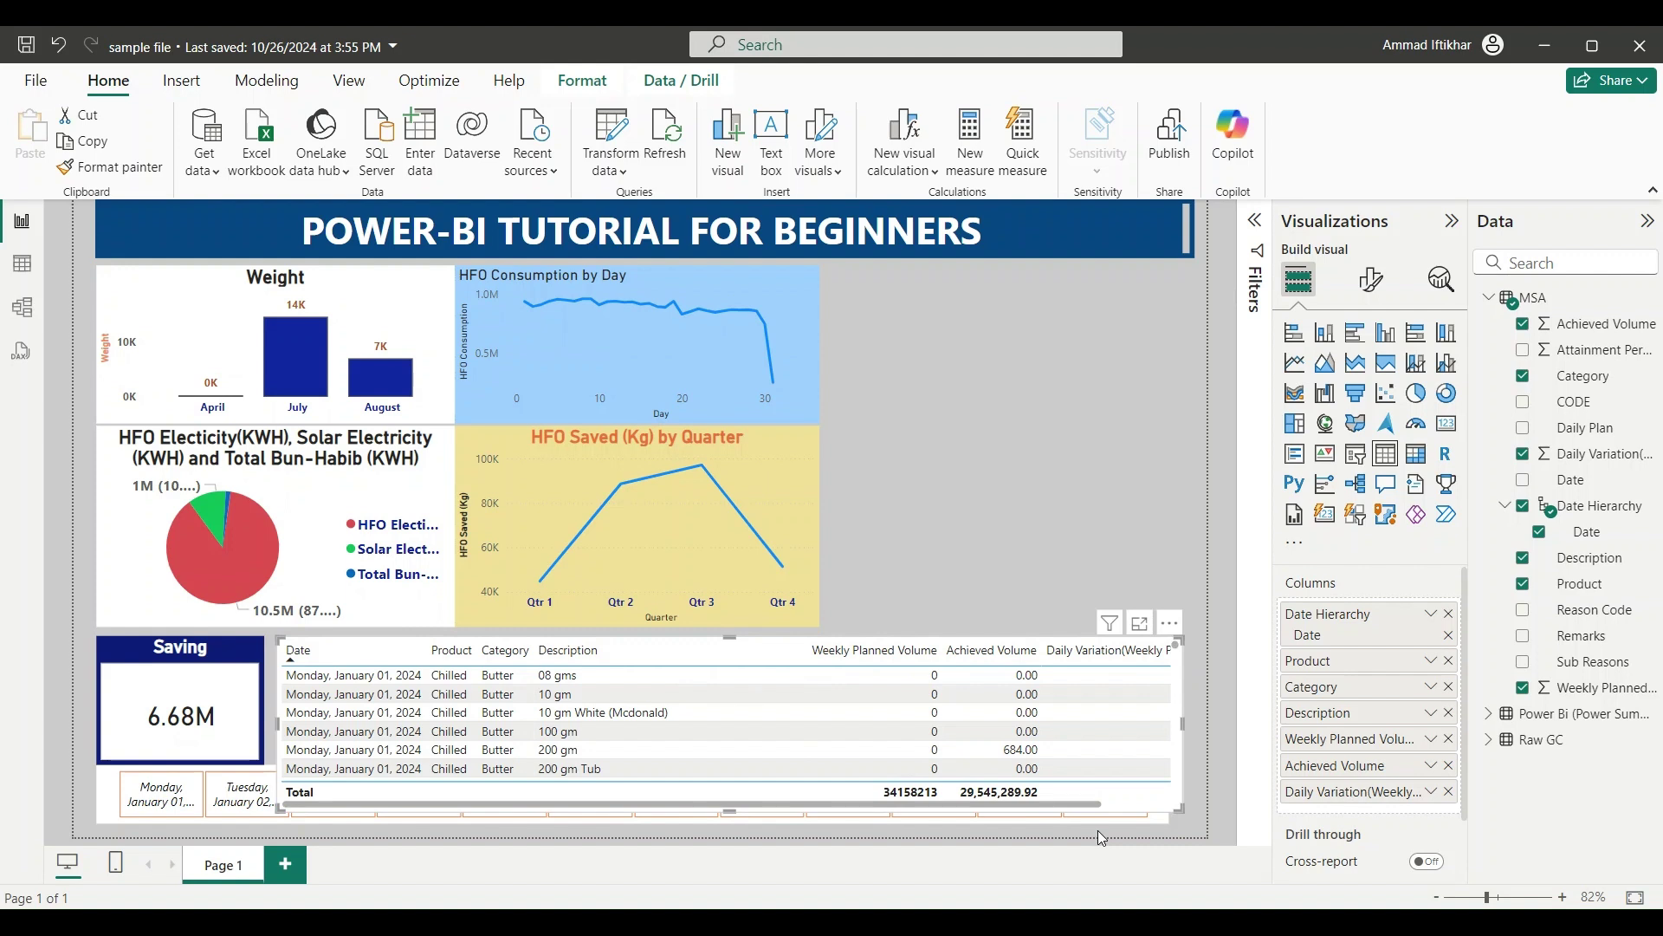
drag(1181, 812, 1164, 778)
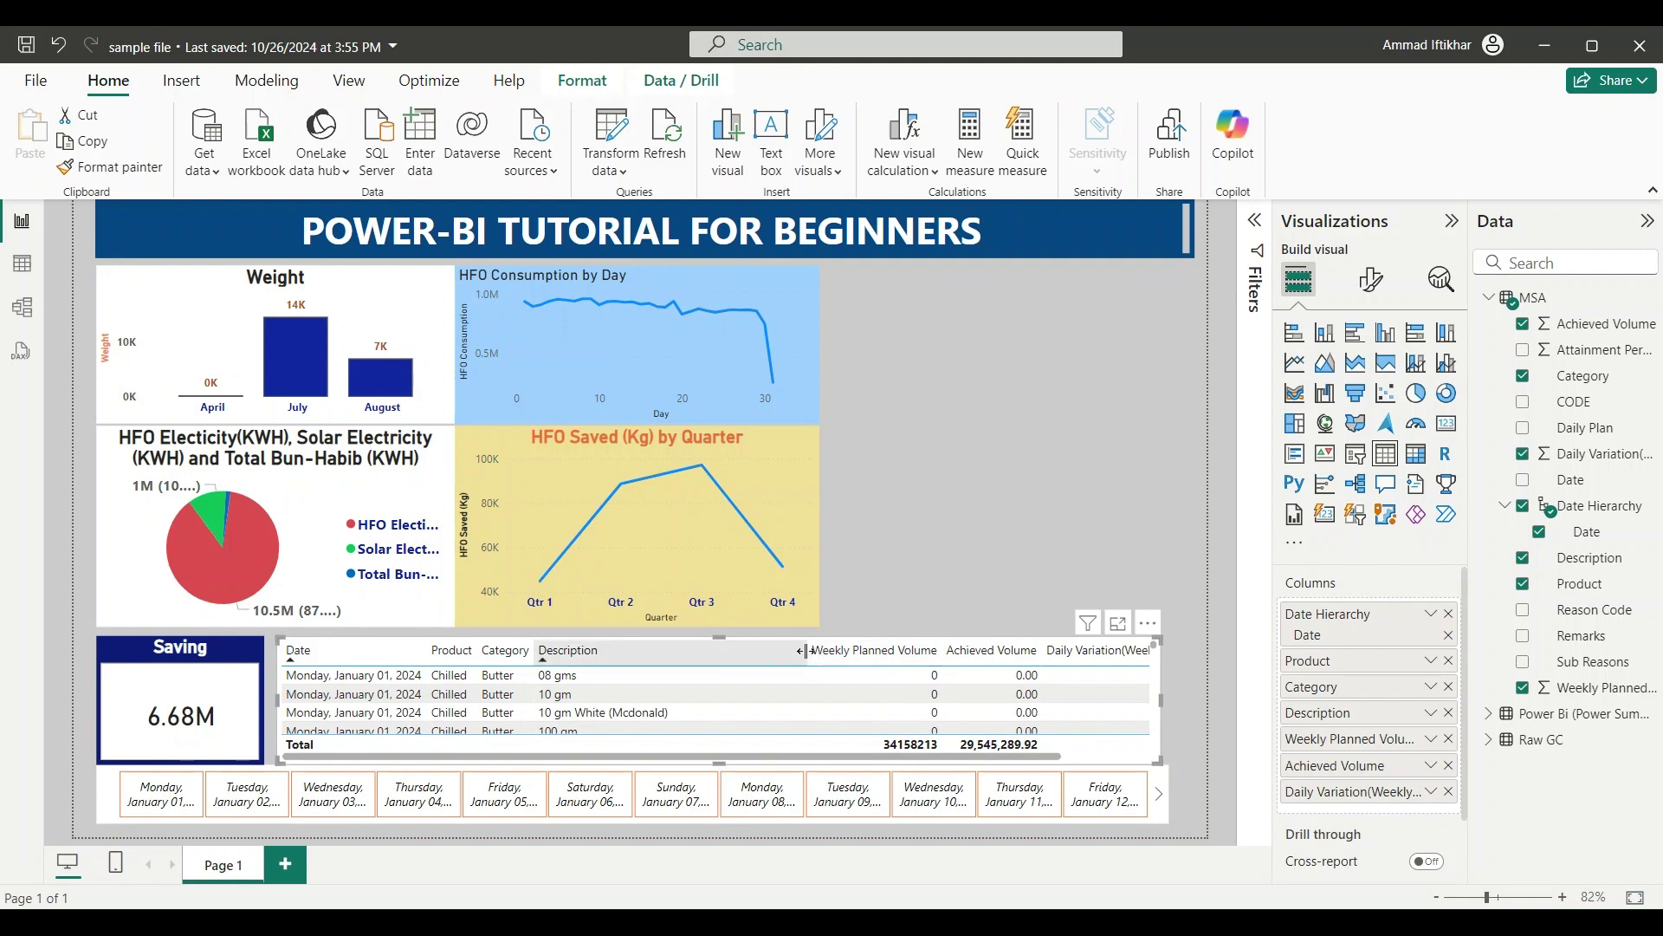
Narrow the Description column, widen Achieved Volume, and extend the table's width to fit the Daily Variation column.
drag(806, 651, 690, 659)
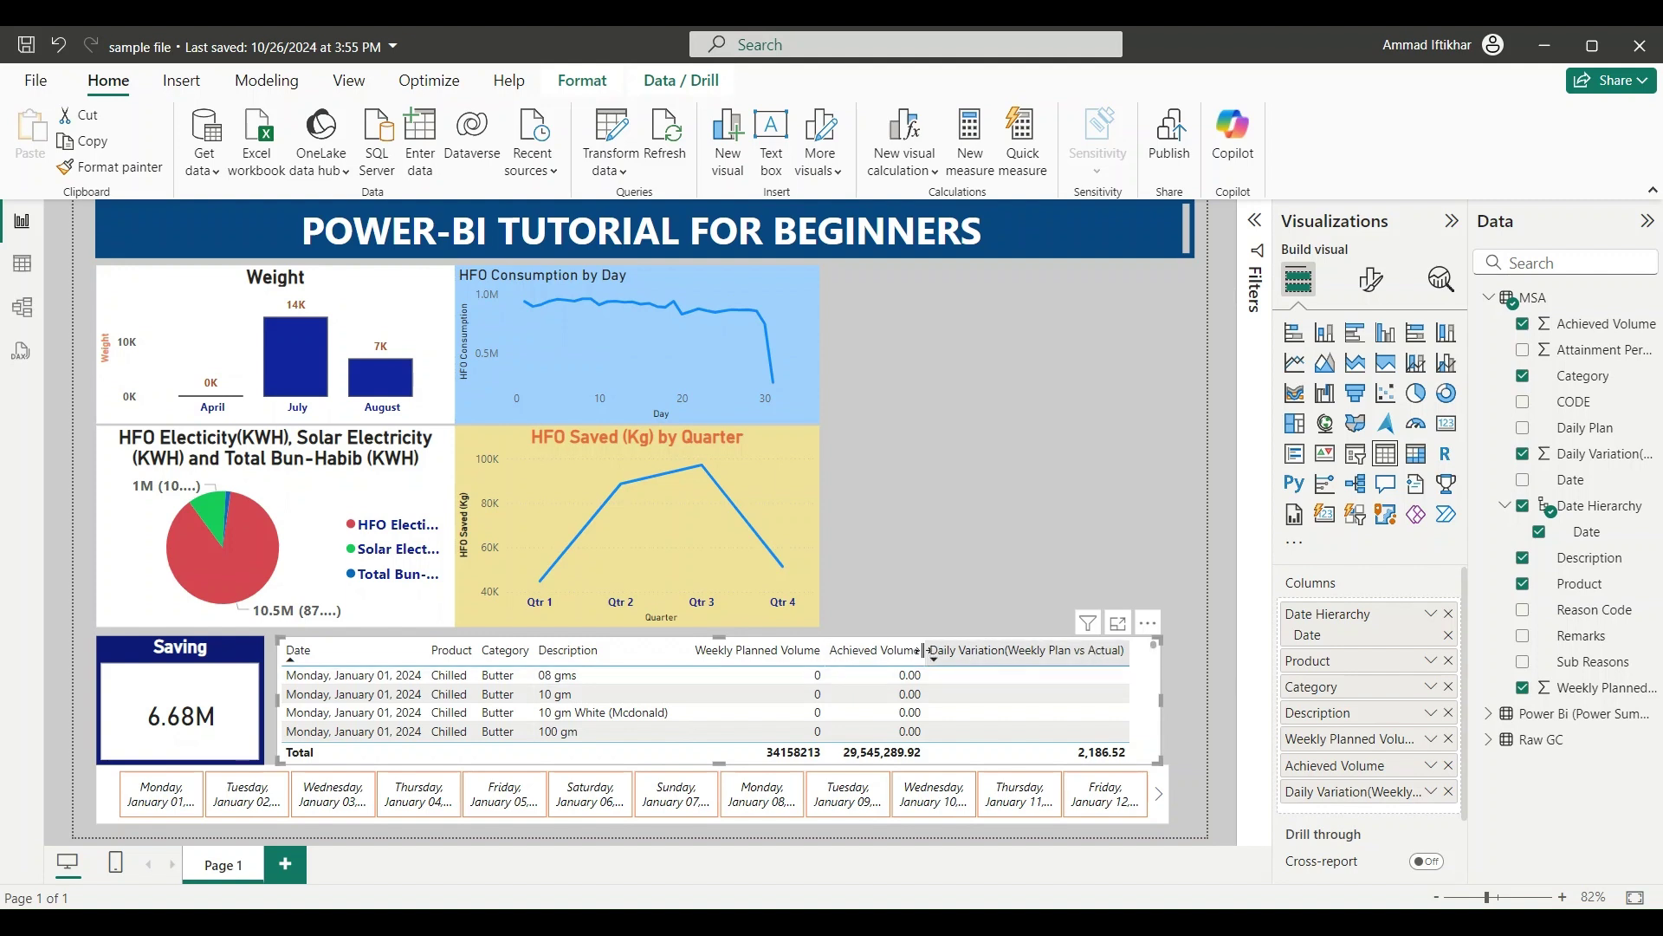
drag(931, 658, 970, 658)
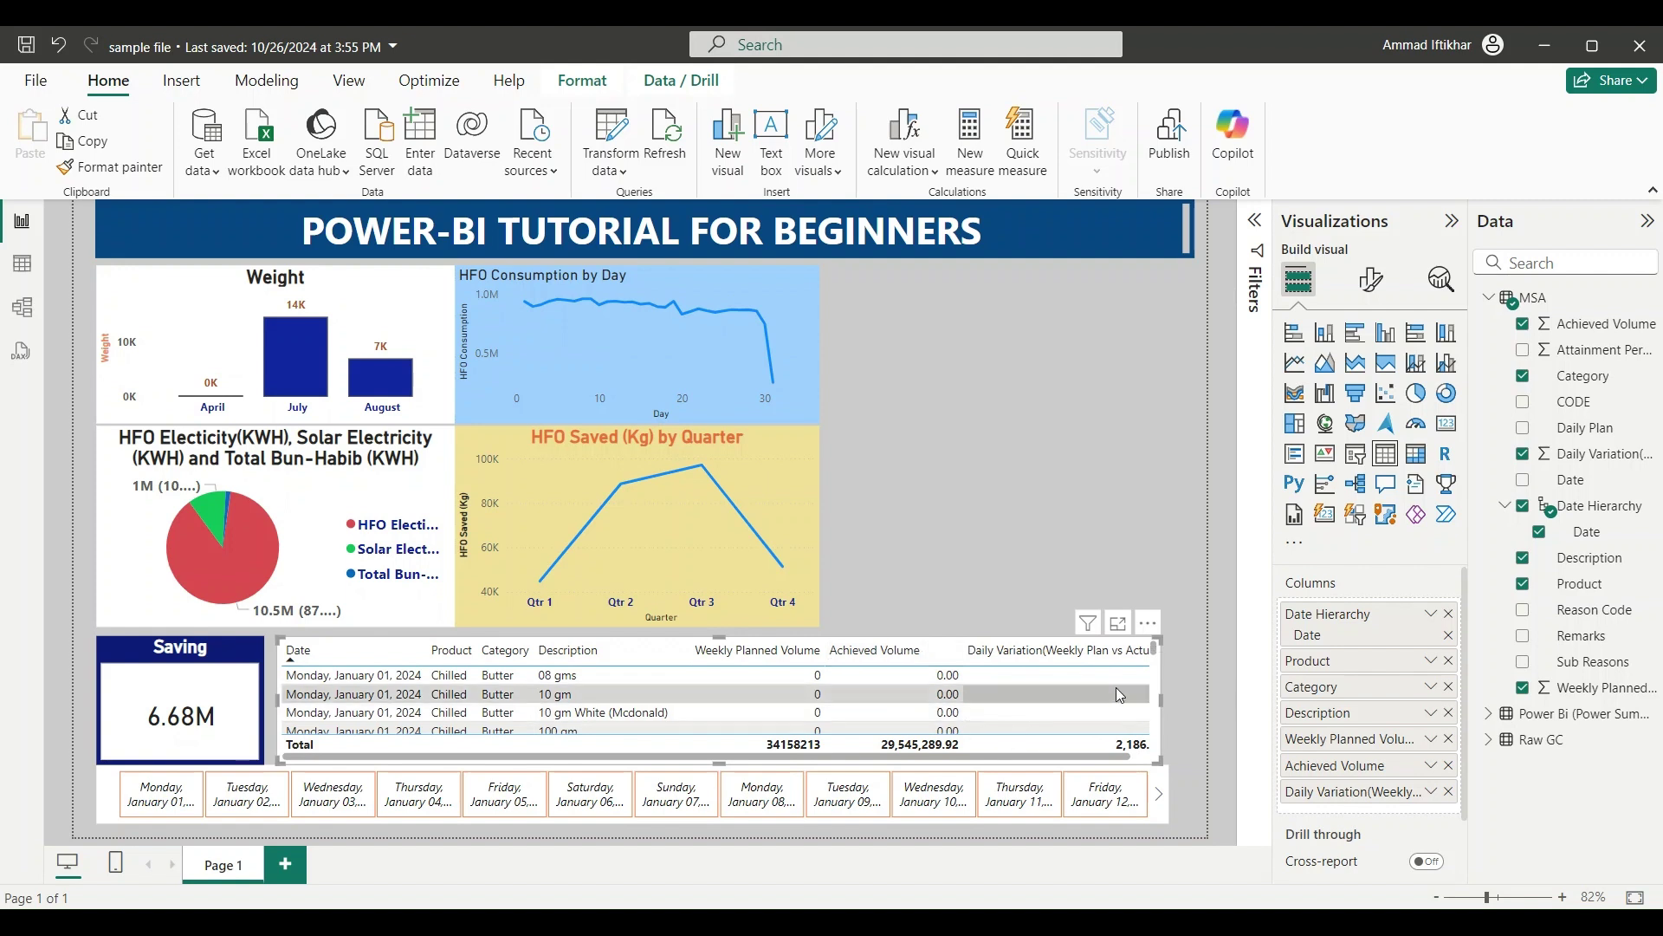
drag(1169, 702, 1183, 699)
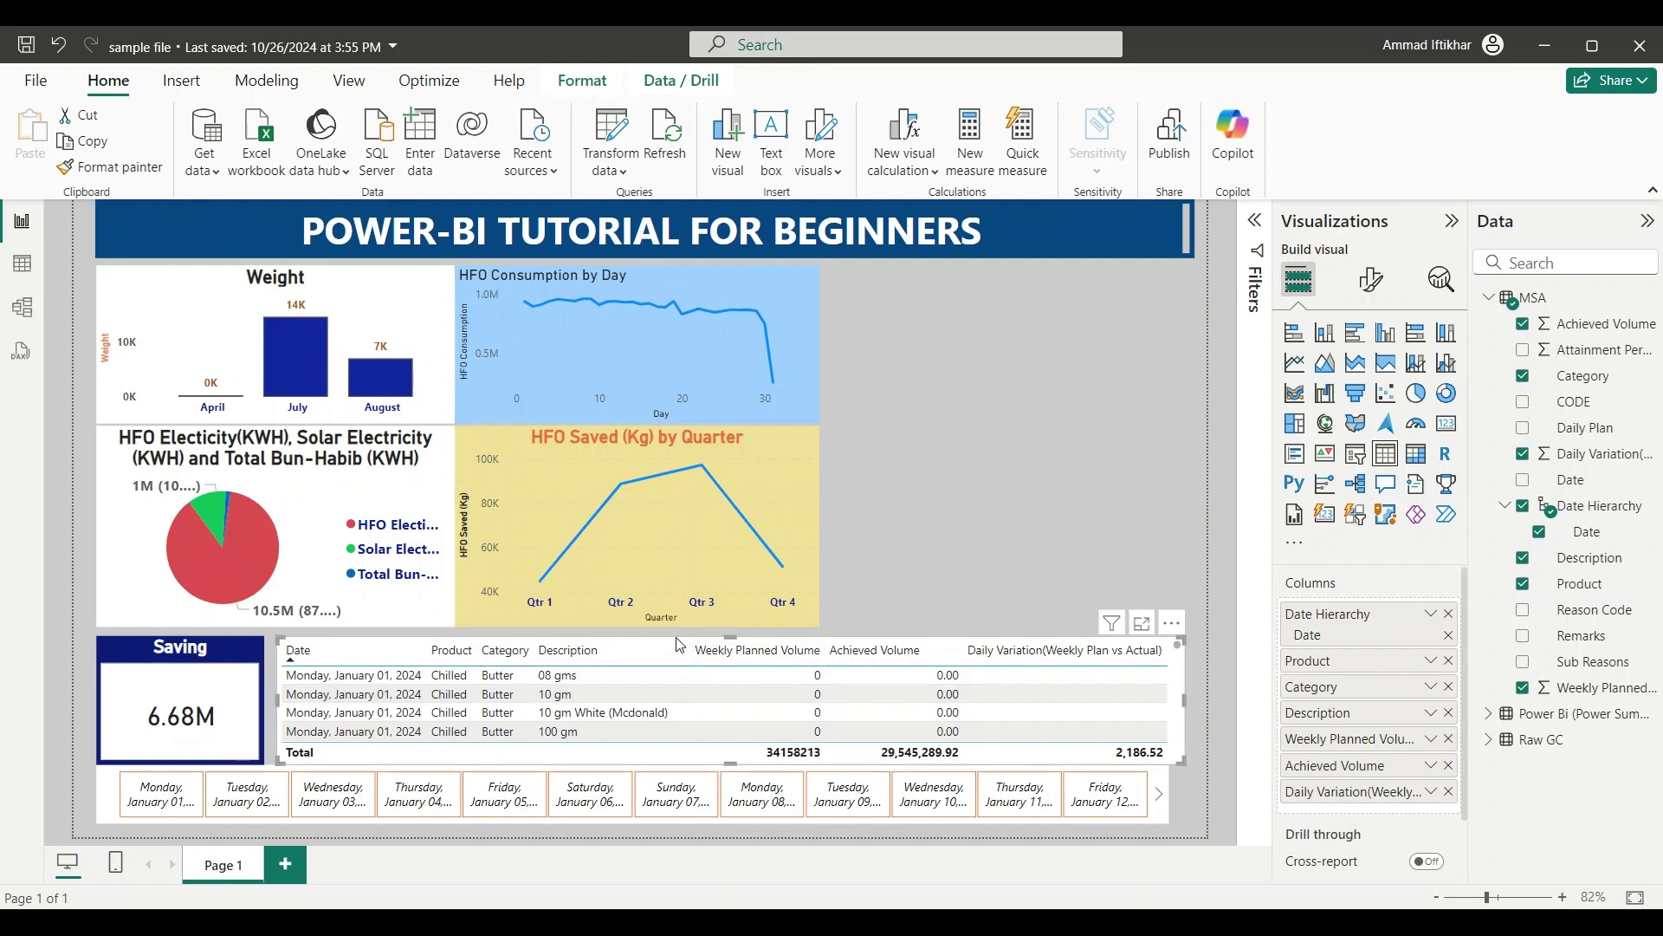
Try bold text and a larger font size on the table's values in its visual formatting.
click(1371, 279)
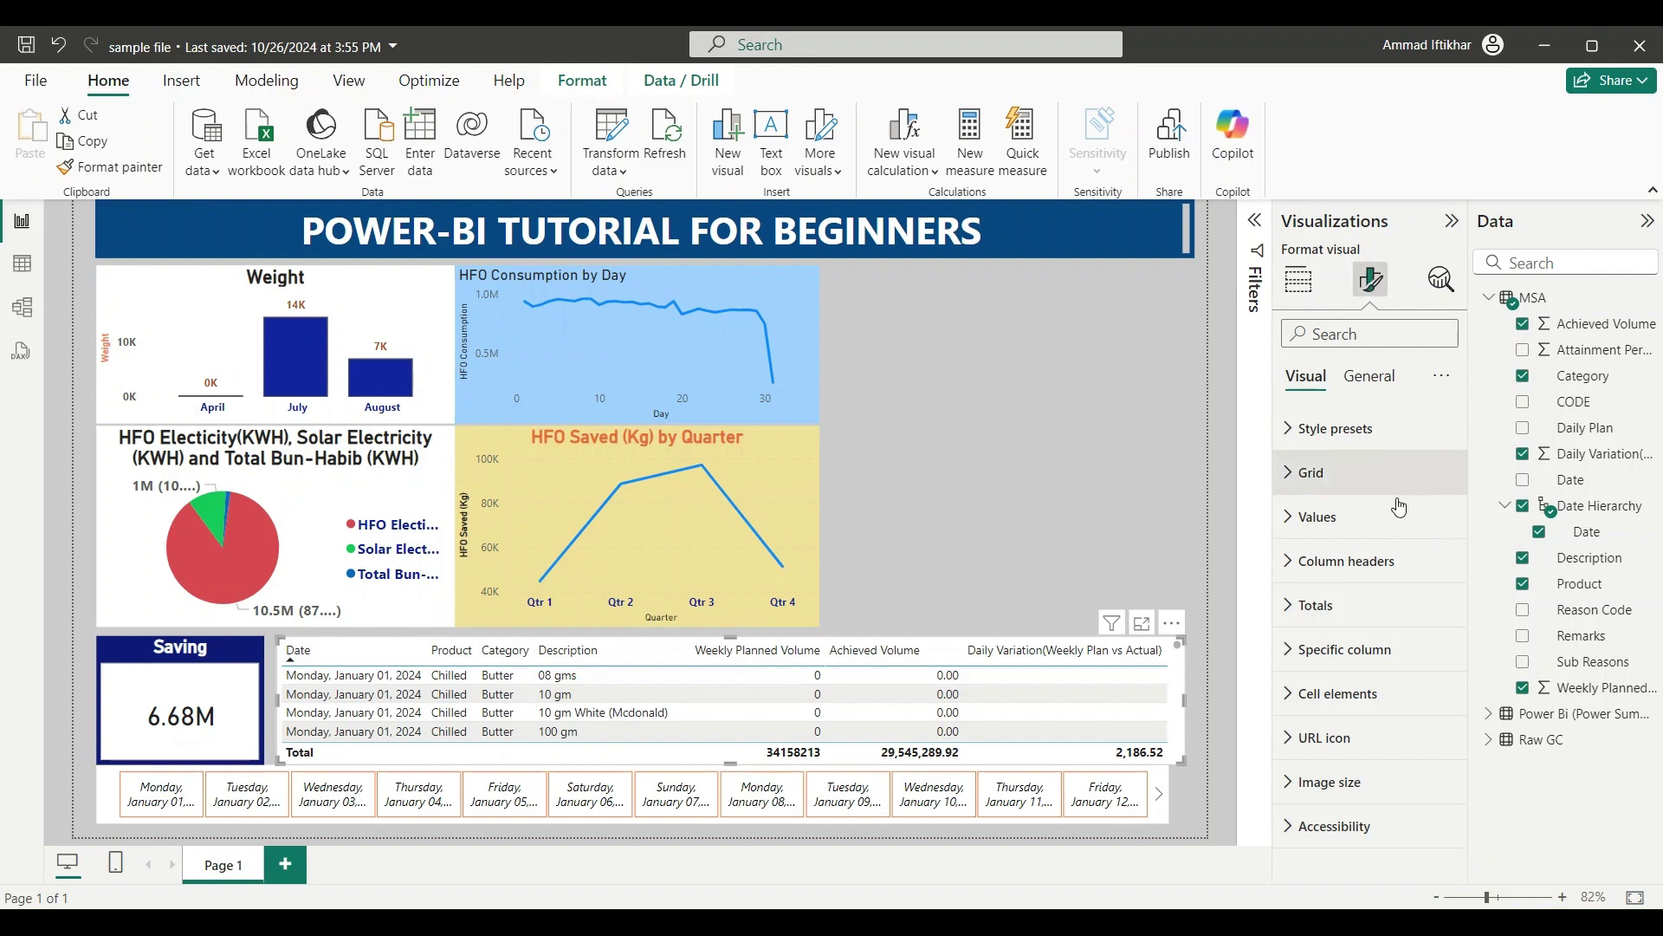
click(1287, 430)
click(1286, 429)
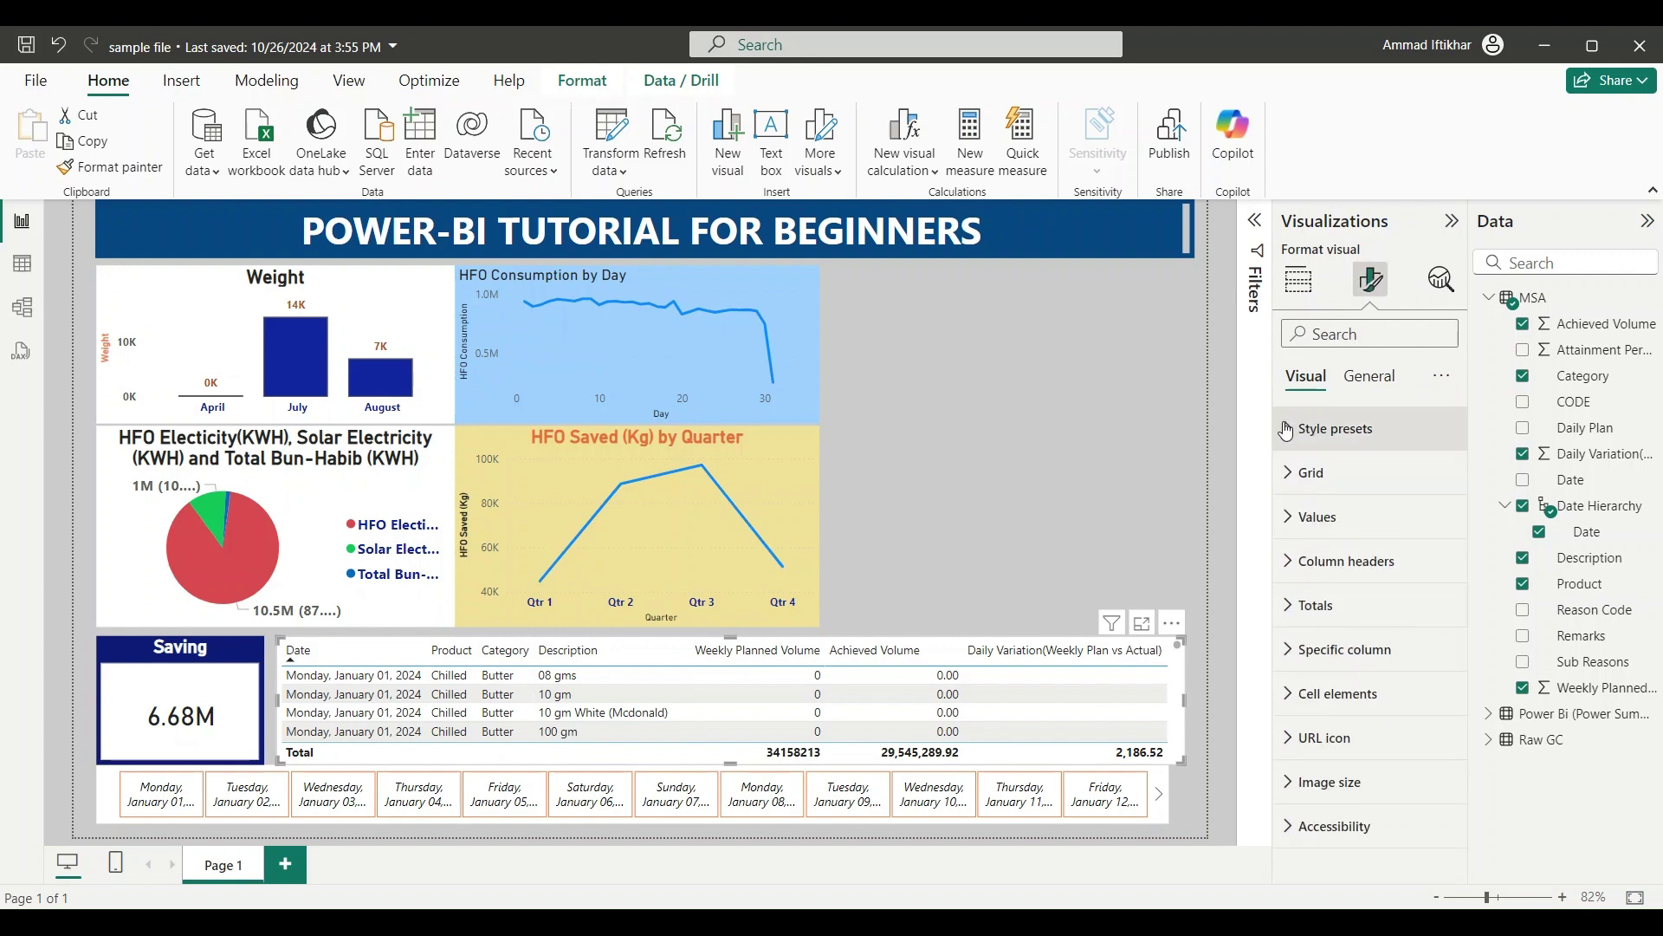
click(1312, 516)
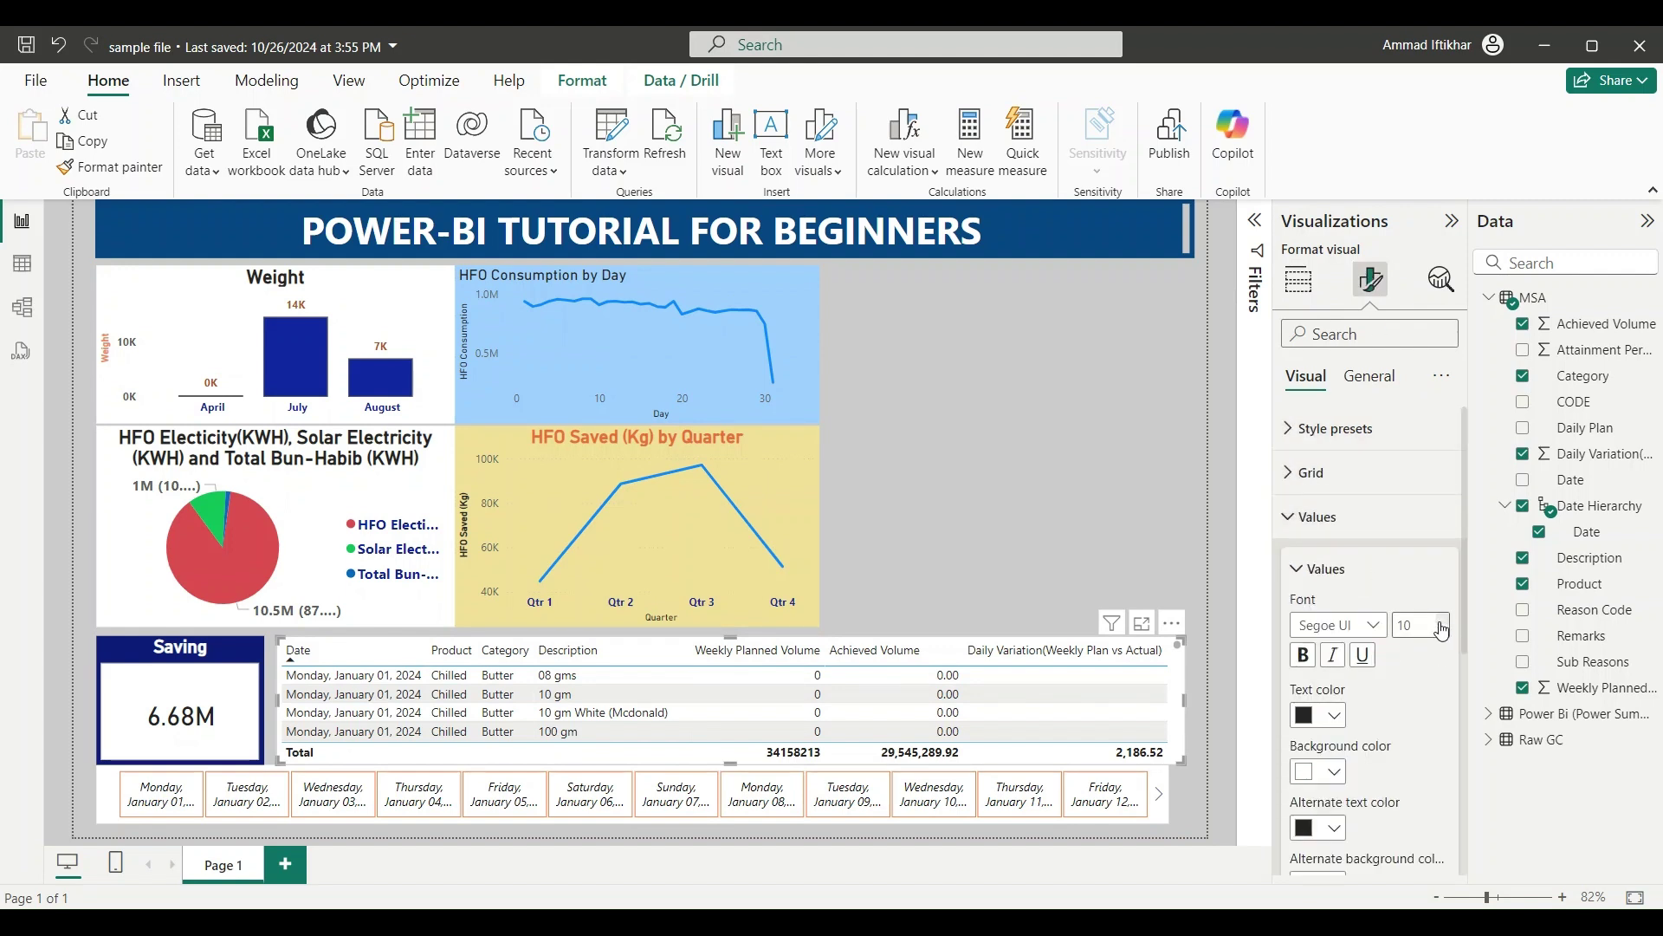
click(1304, 659)
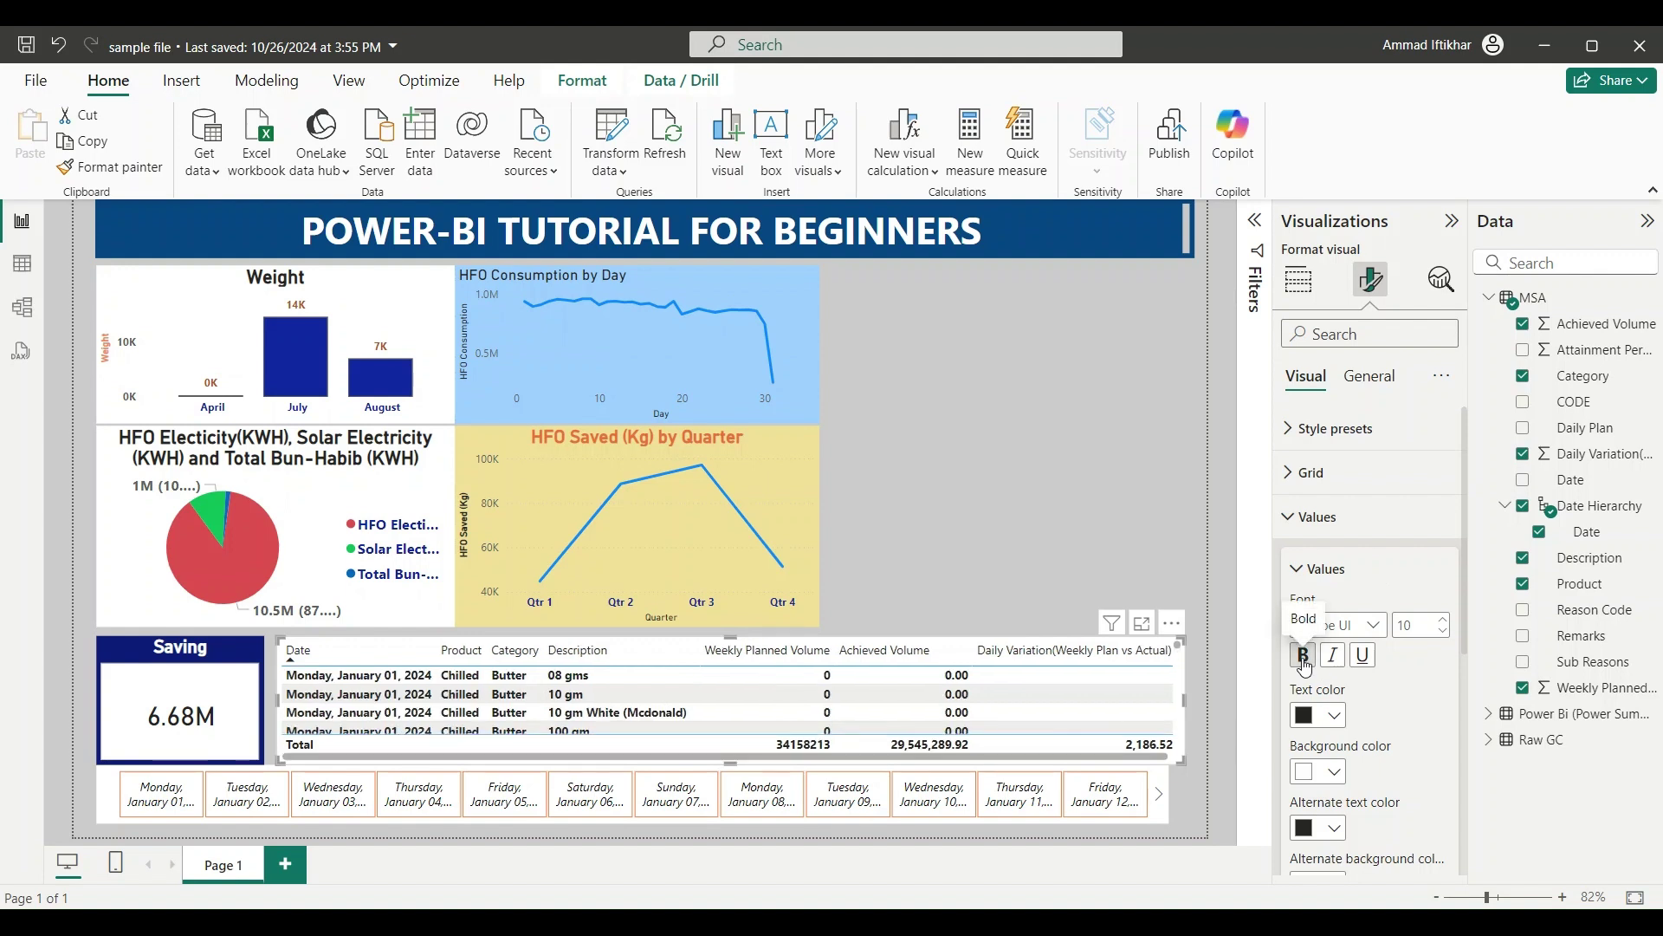
click(1304, 660)
click(1443, 620)
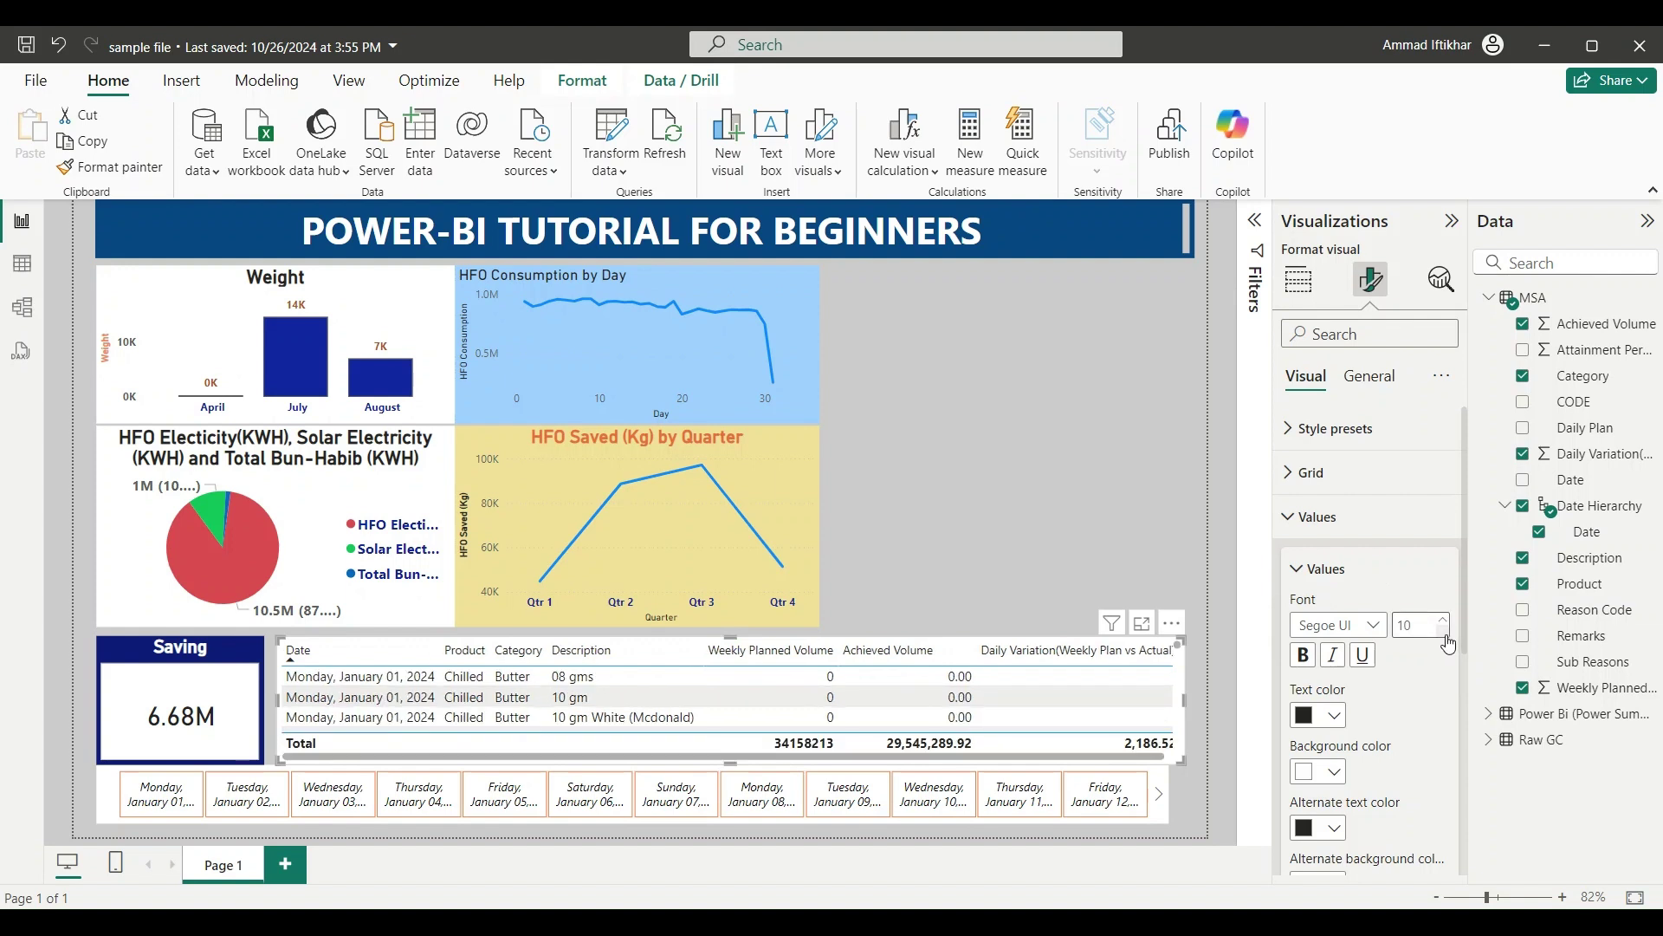
click(1299, 575)
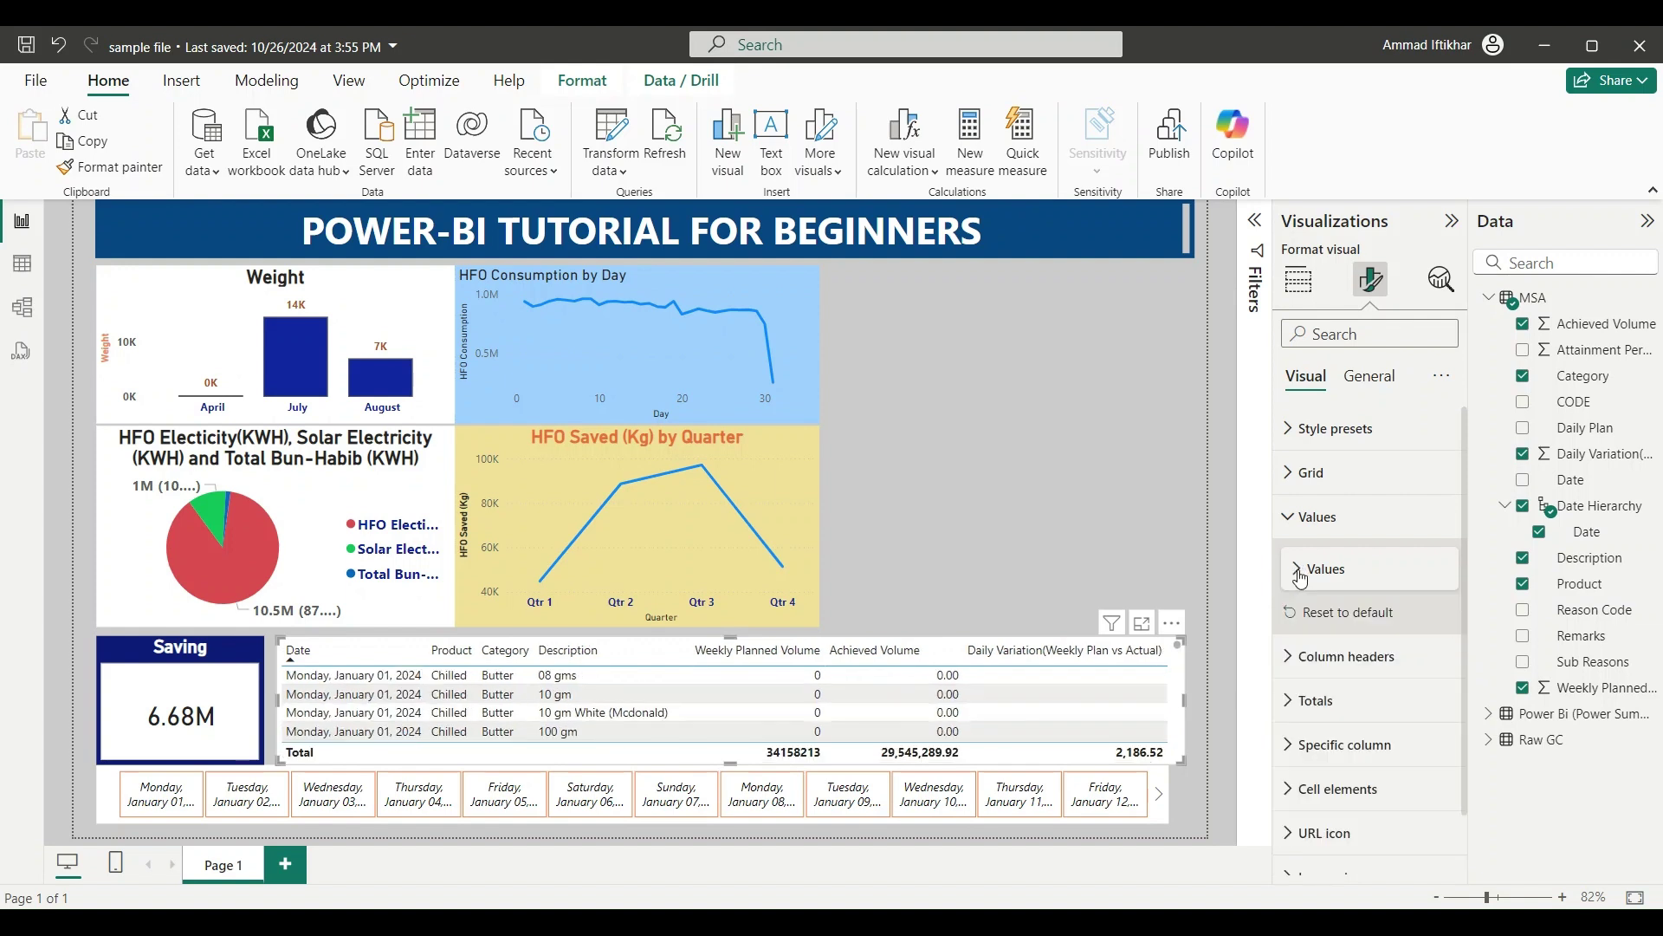
Format the table's column headers in bold at font size 11 with a dark orange-brown text color.
scroll(1299, 656, down, 1)
click(1287, 590)
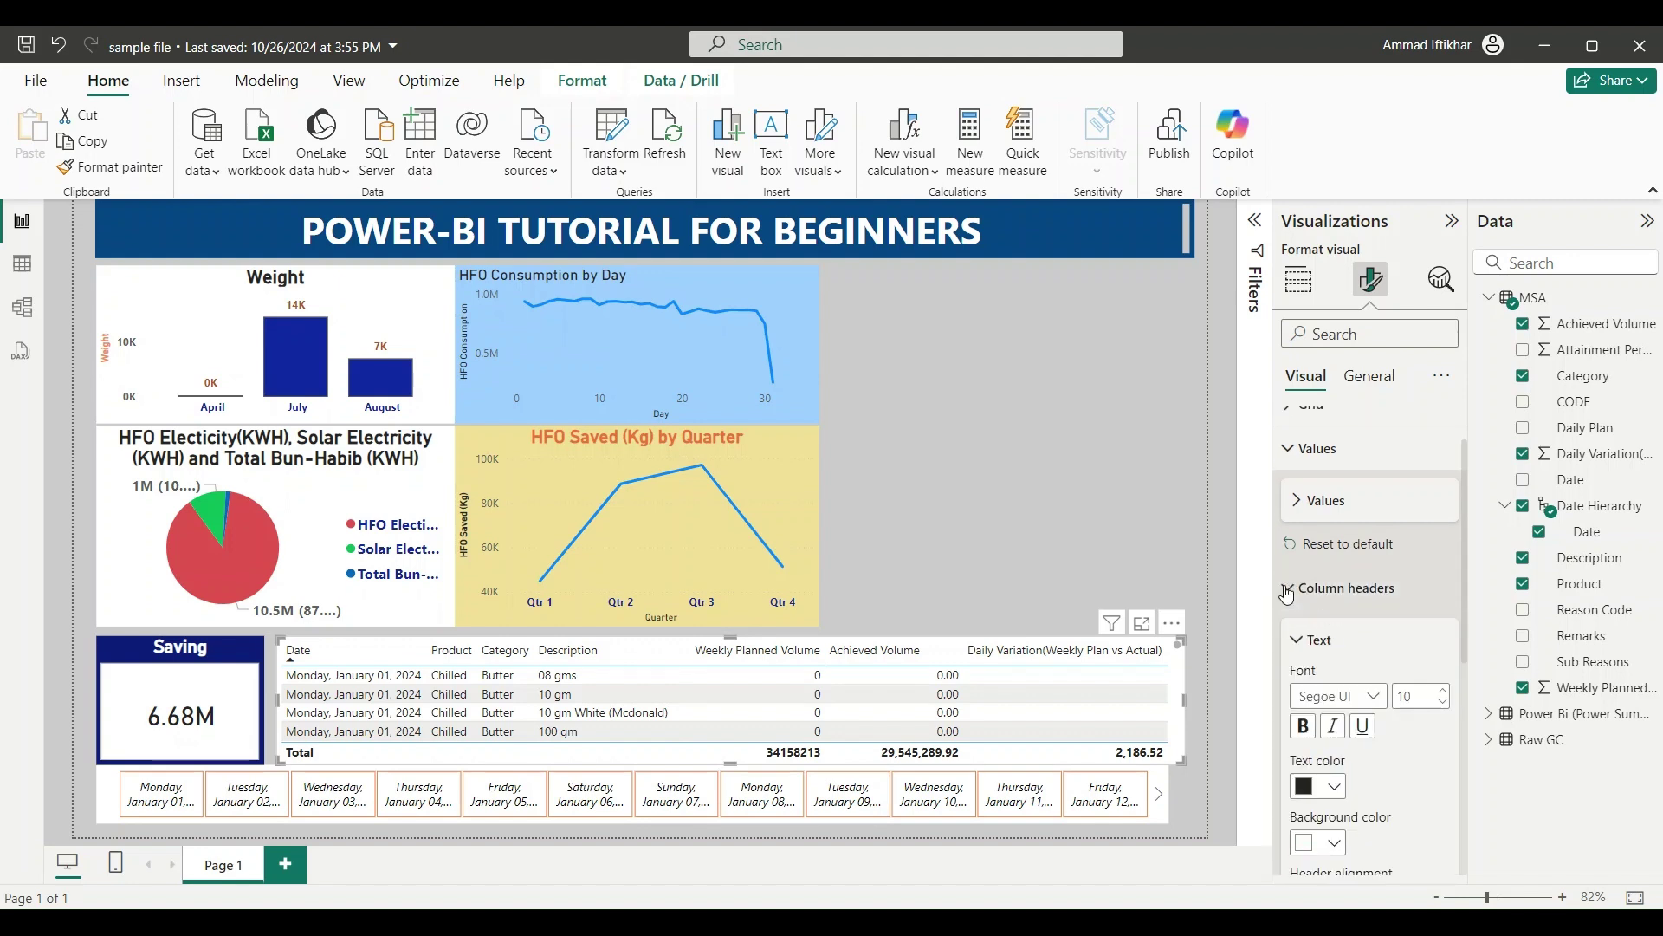
click(1304, 741)
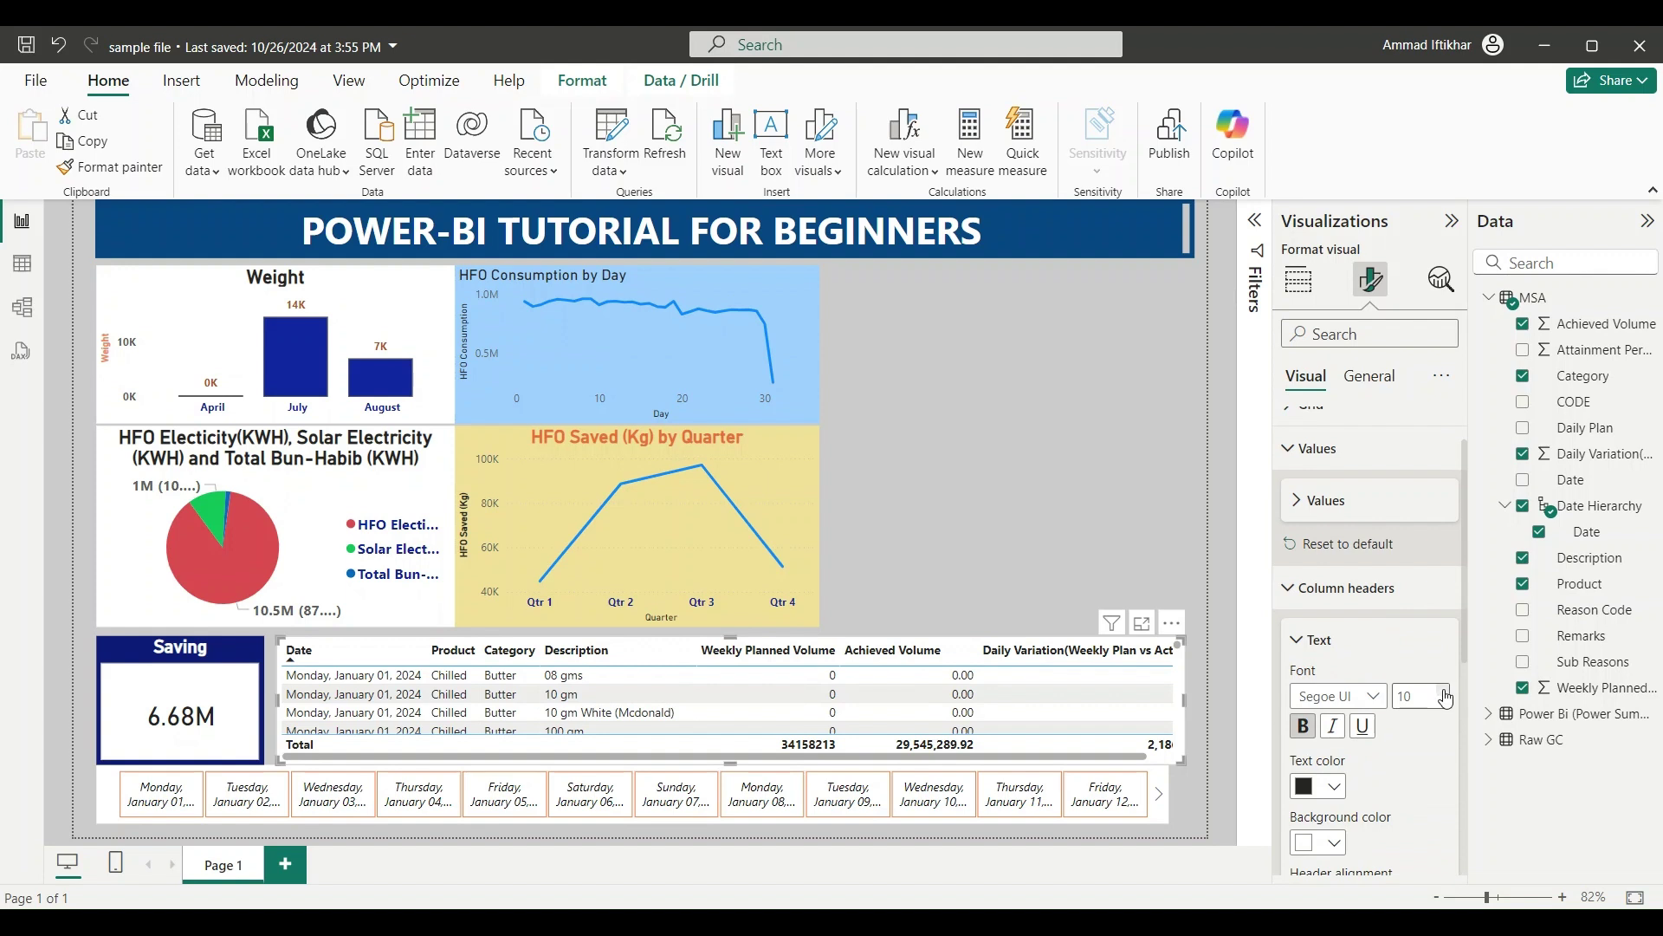
click(1340, 789)
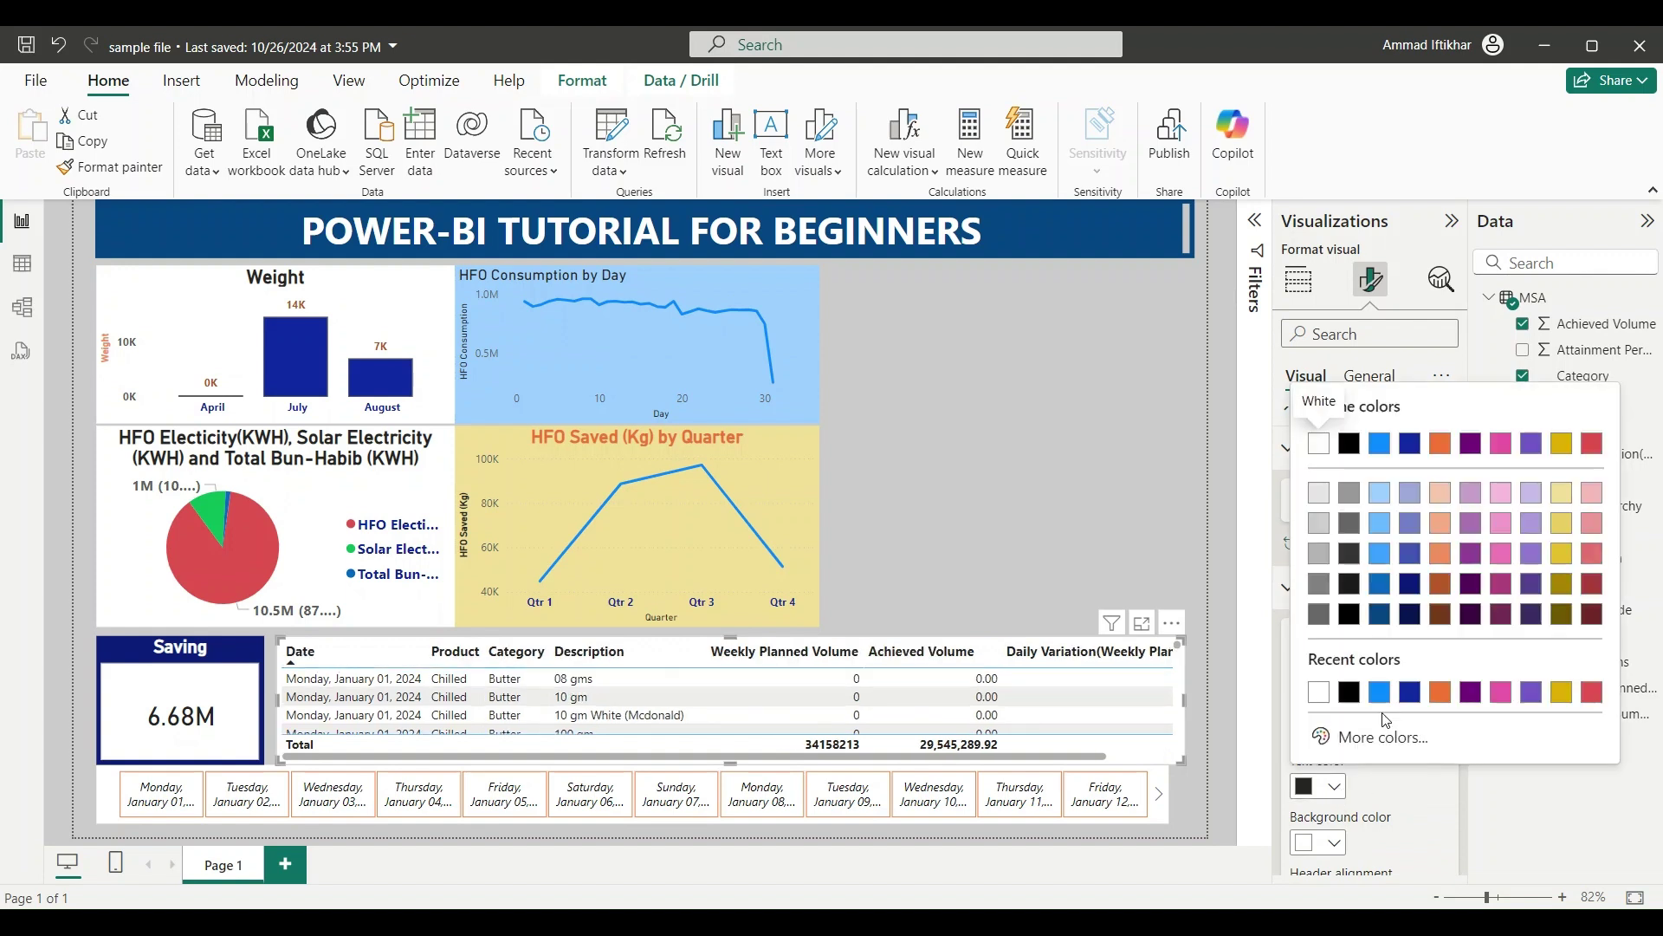
click(1532, 693)
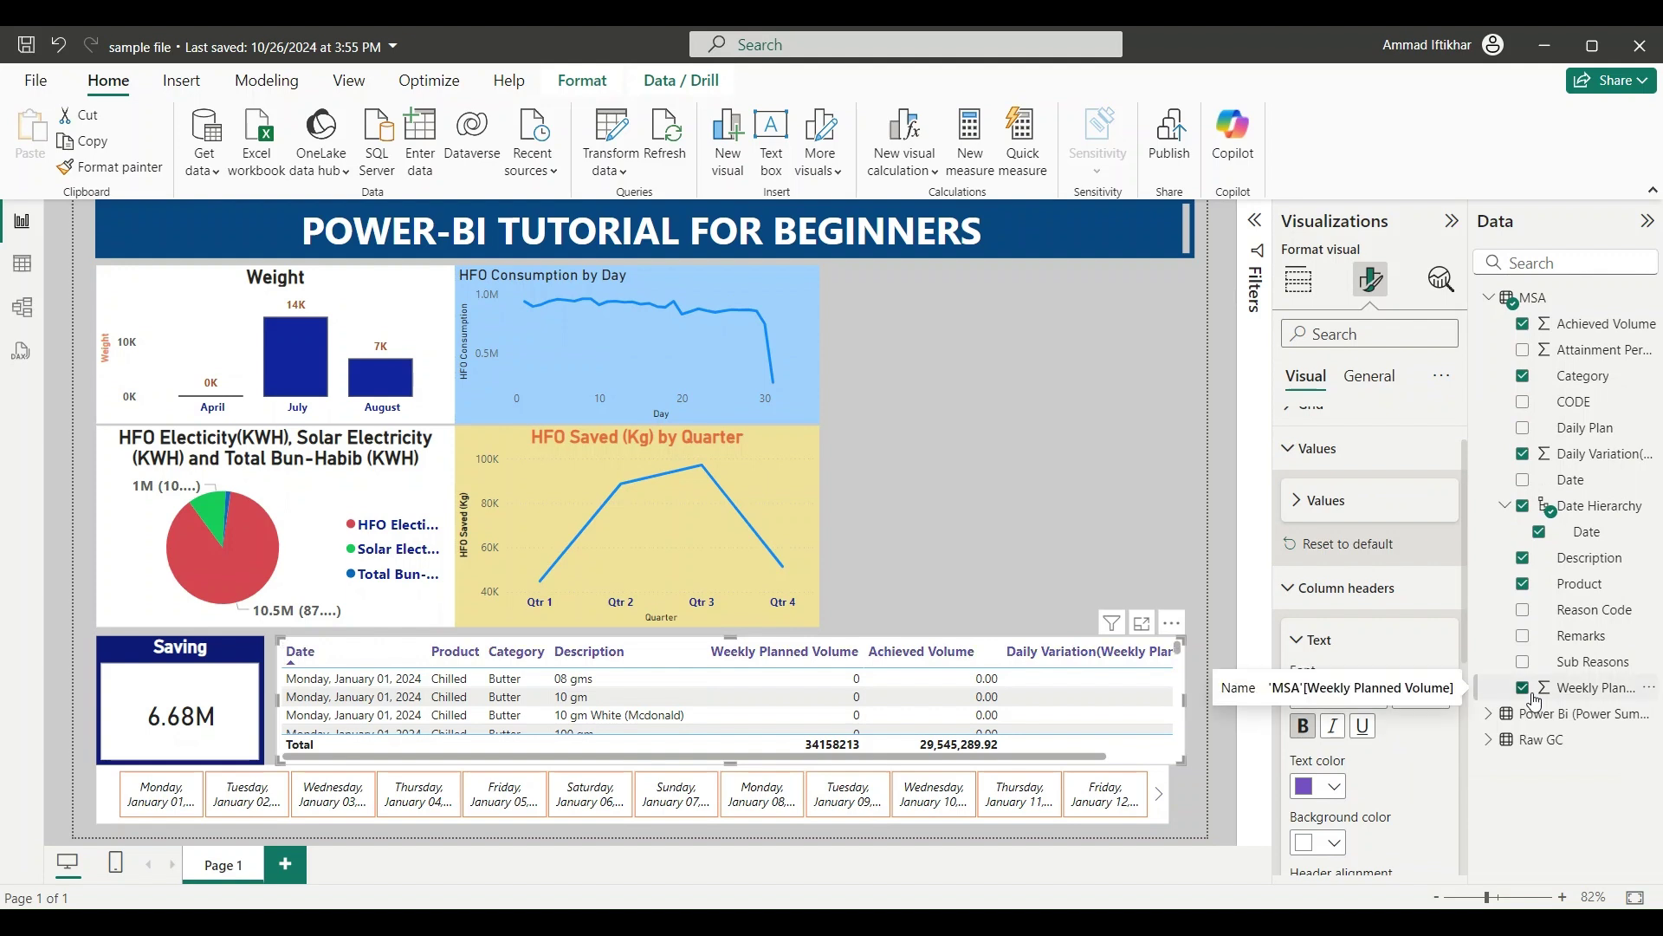
click(1326, 786)
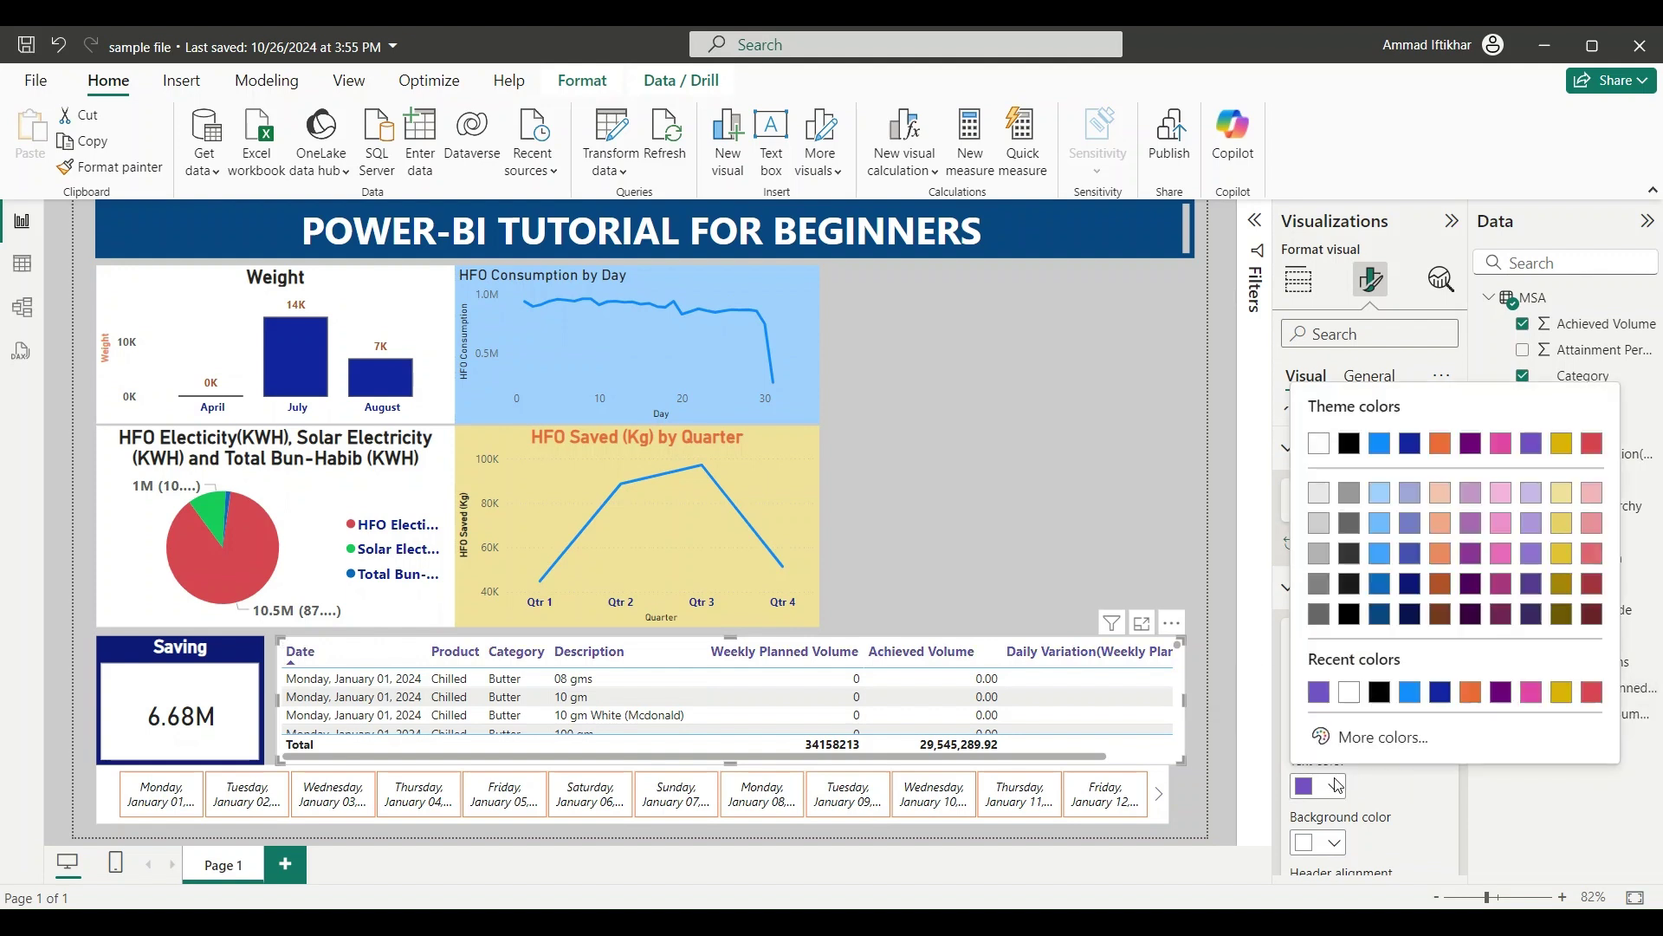
click(1443, 617)
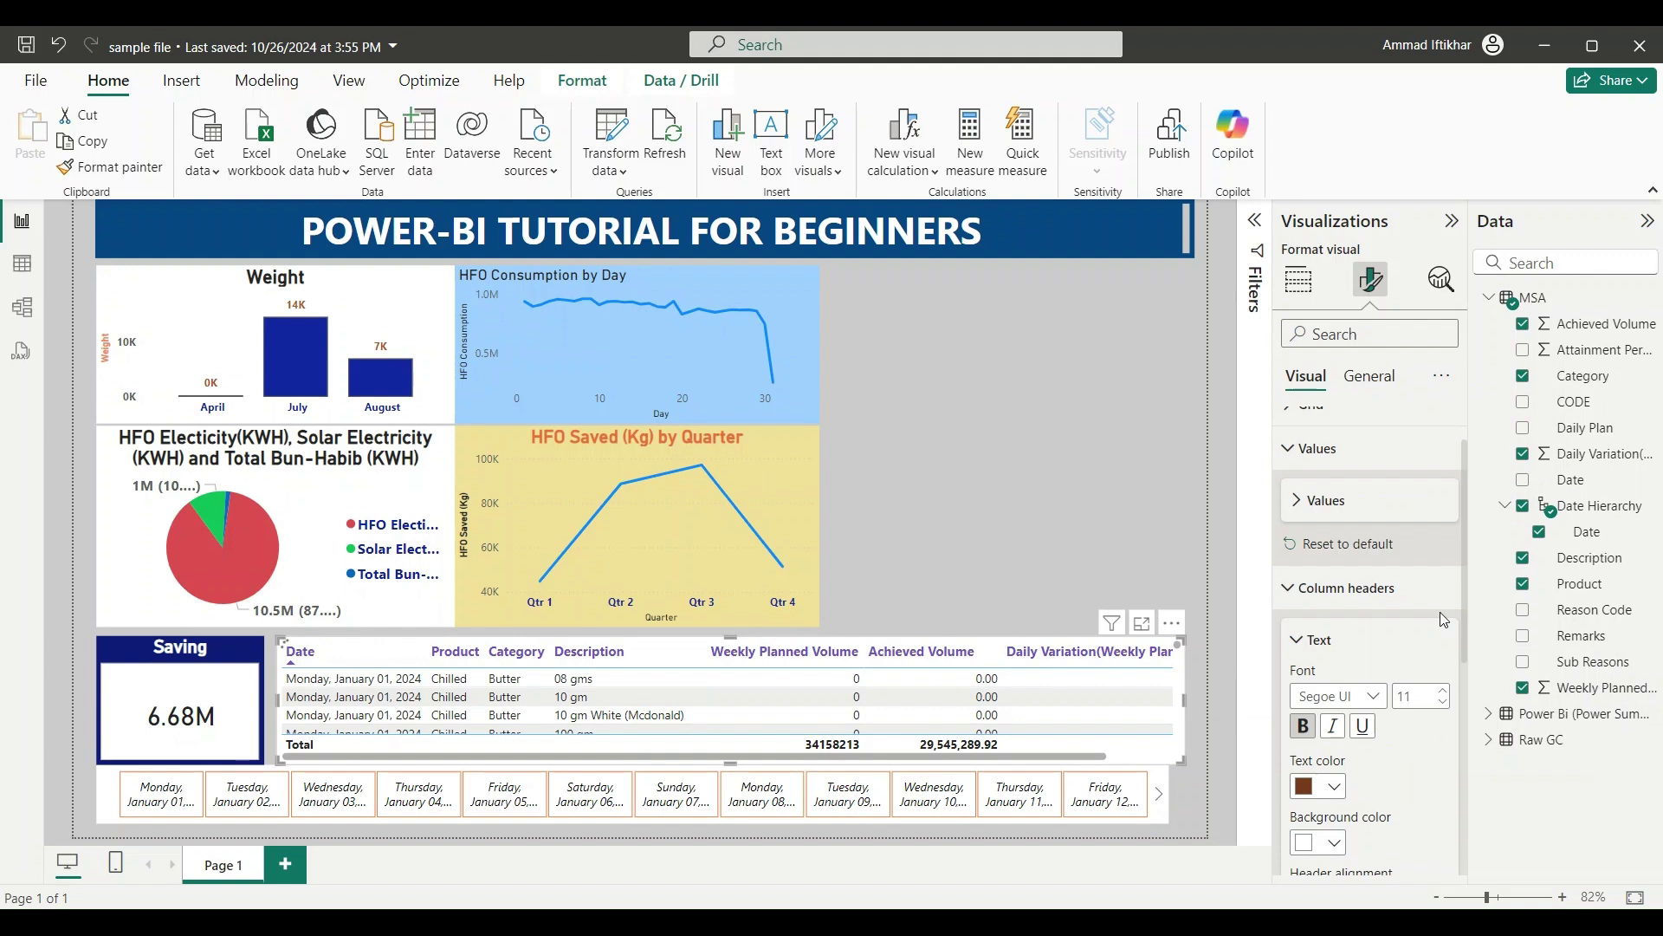
click(1301, 602)
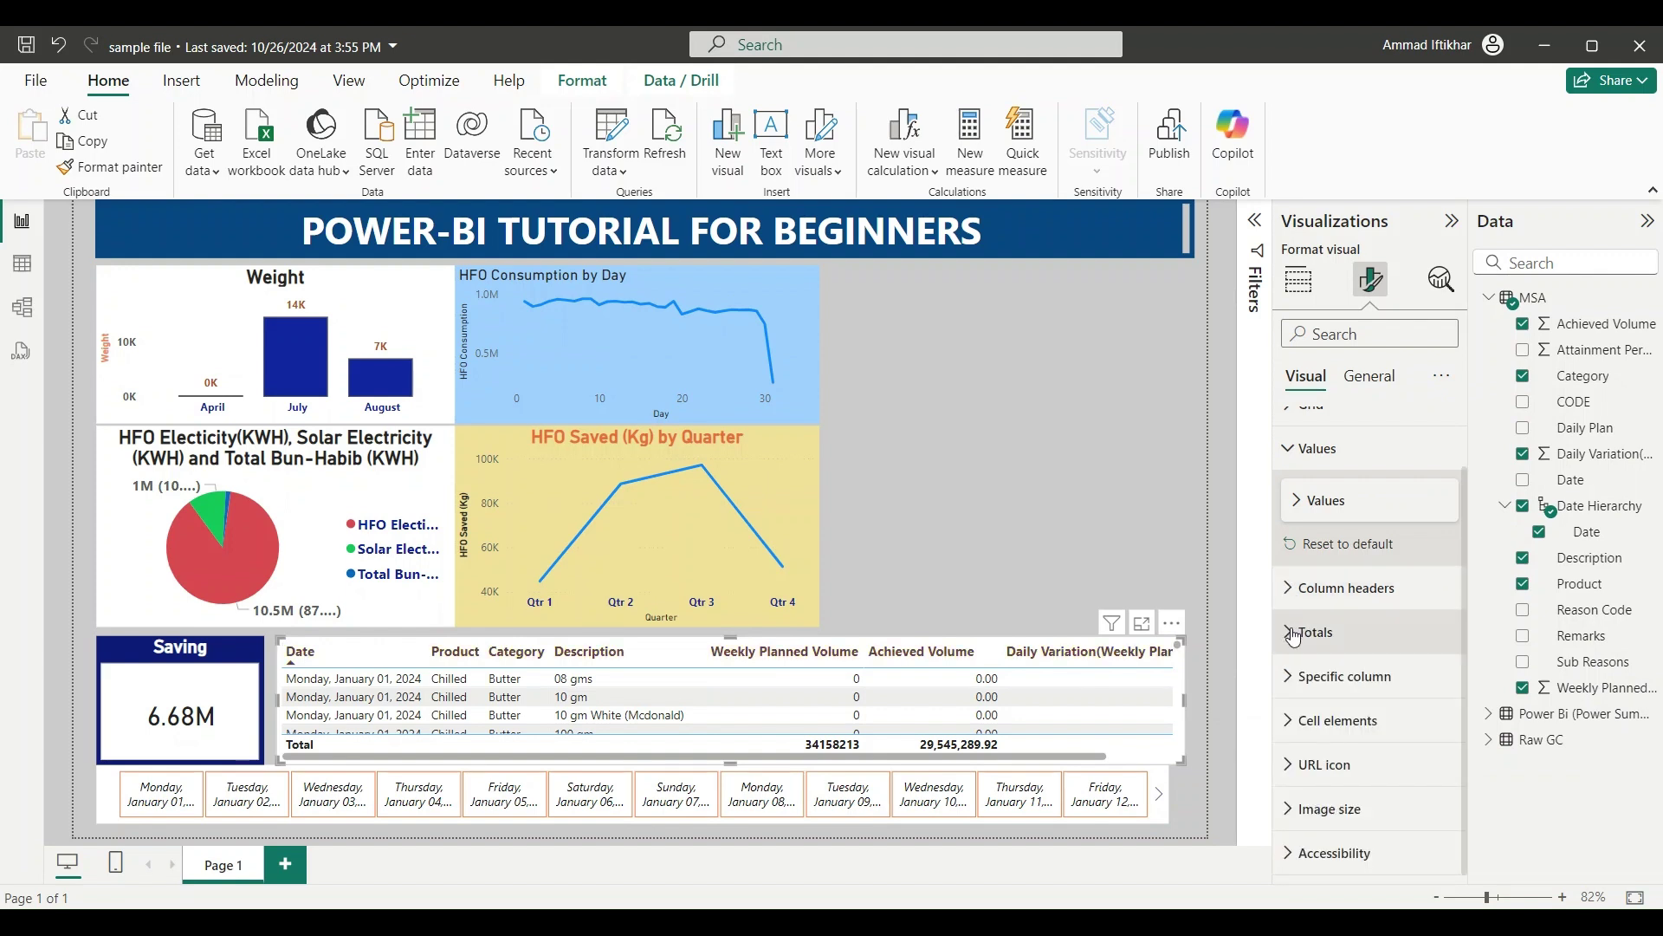
Format the table's totals row with red text and a light gray background color.
click(1290, 639)
scroll(1420, 719, down, 1)
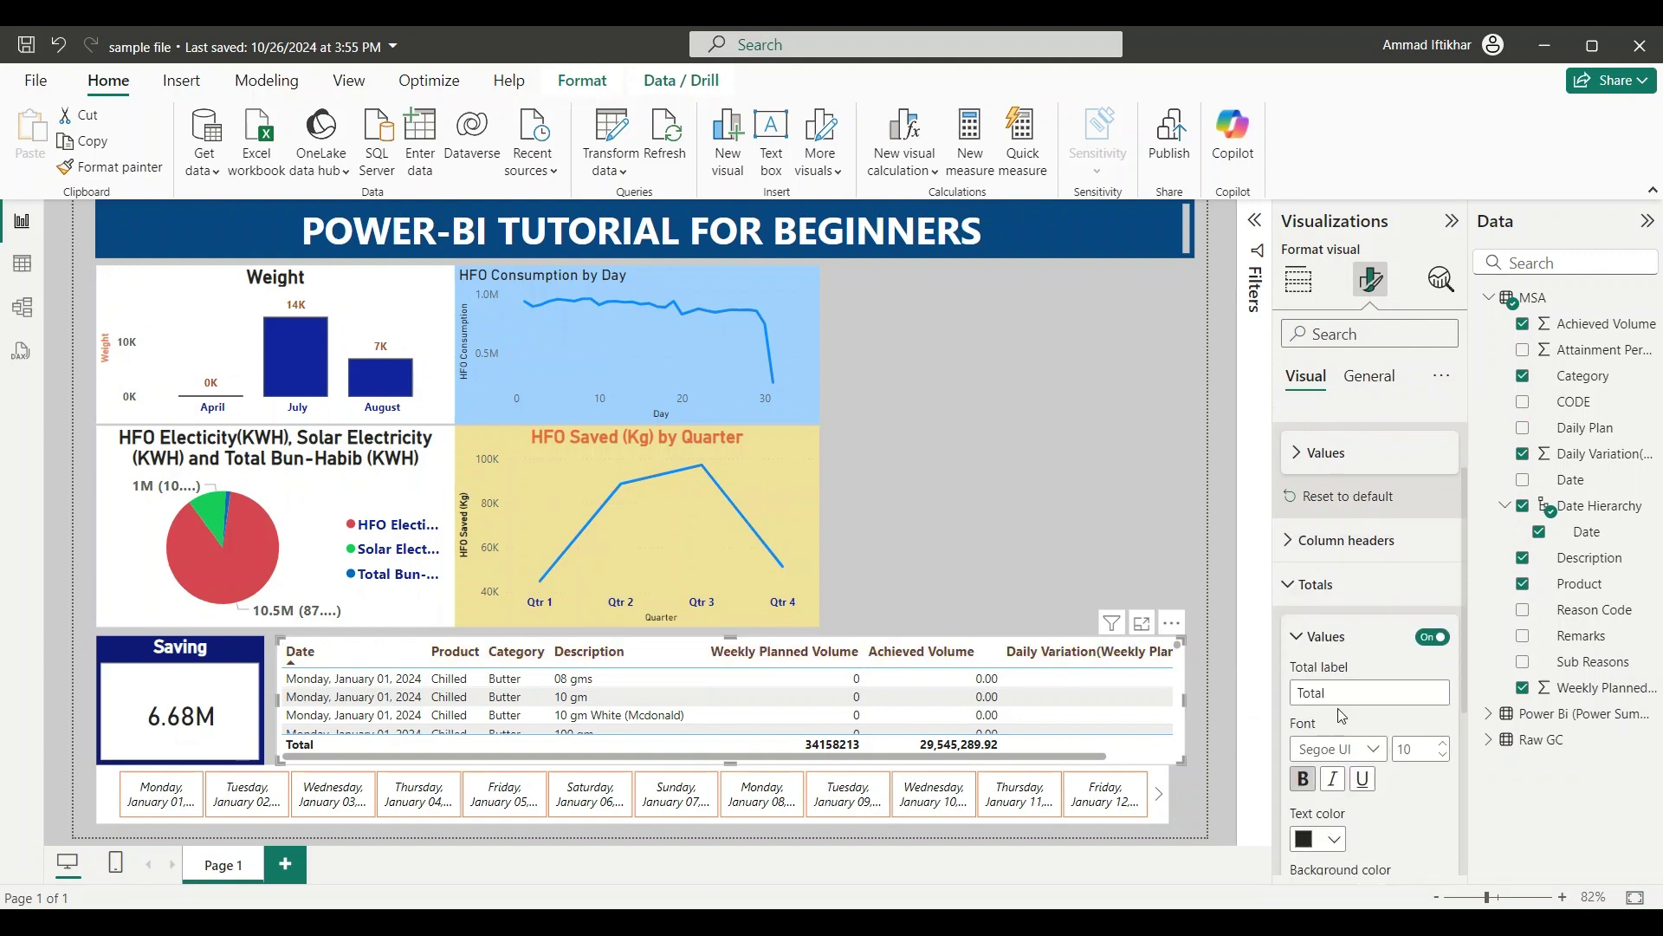
click(1334, 818)
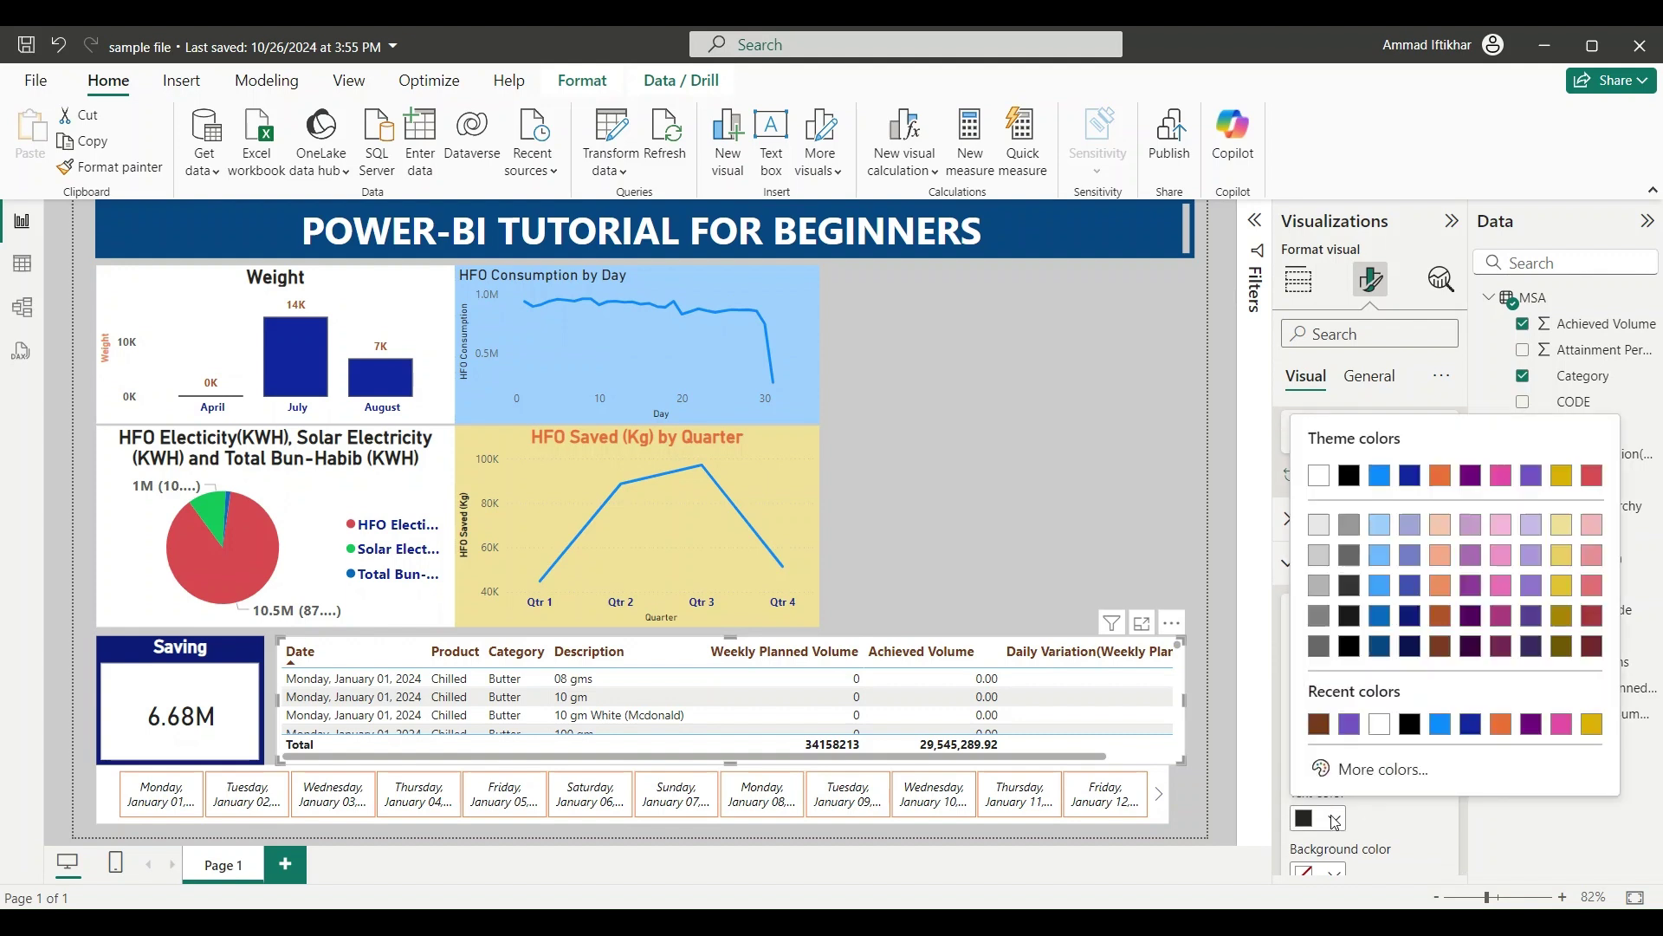
click(1596, 479)
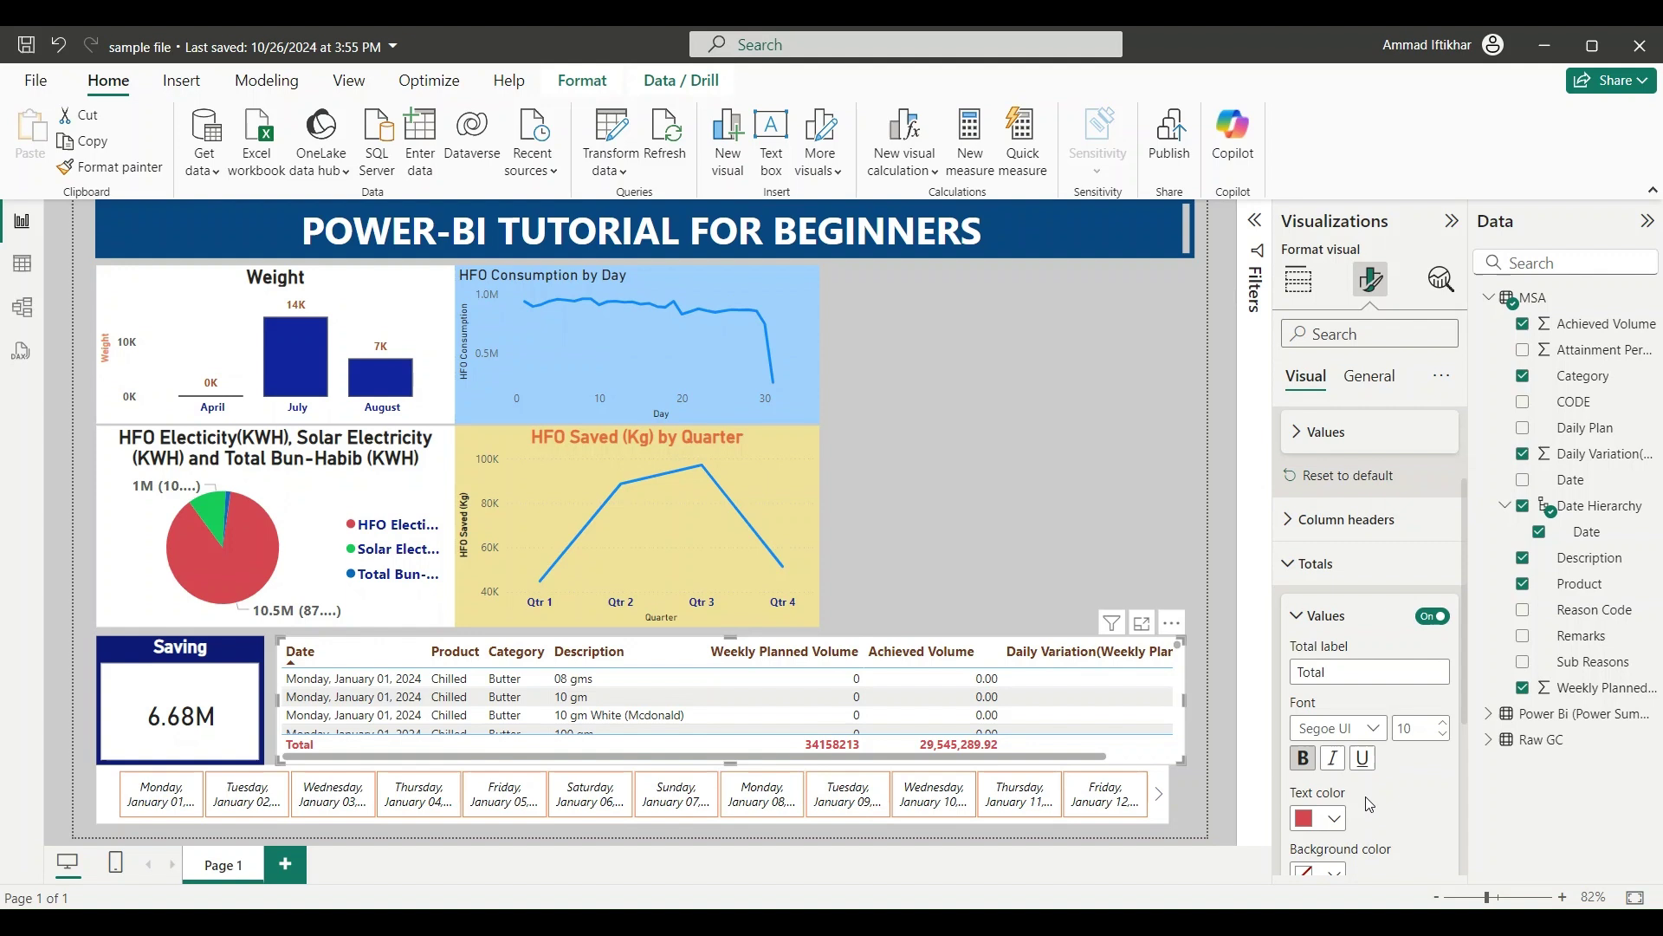
scroll(1362, 782, down, 4)
scroll(1362, 783, down, 1)
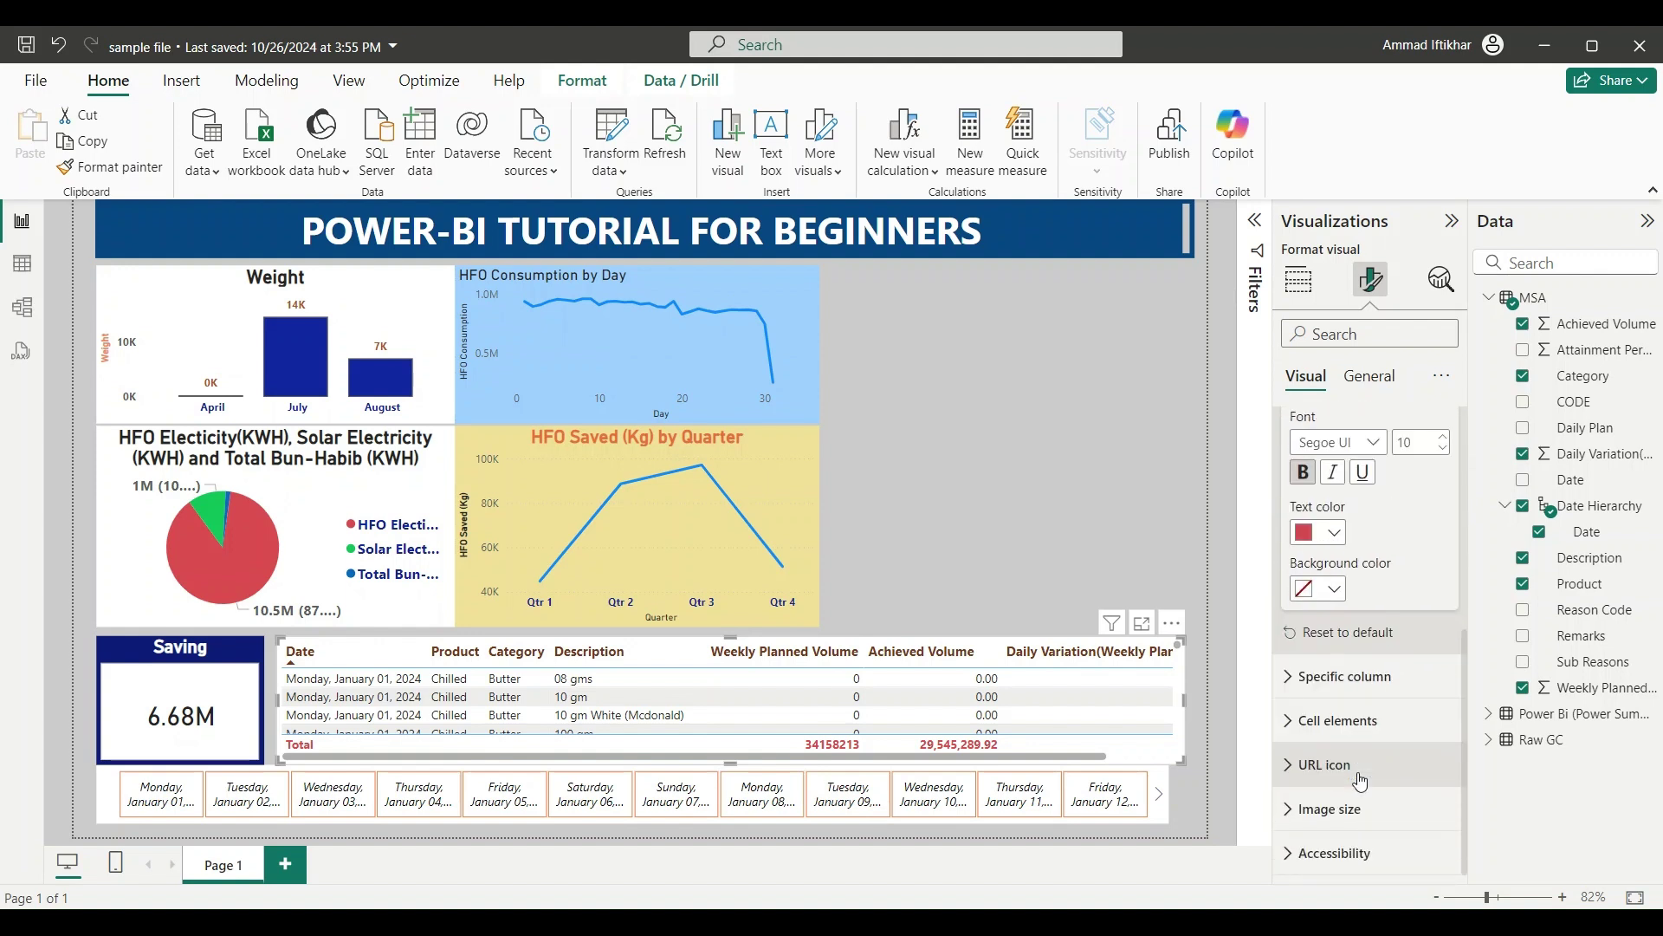
click(1336, 589)
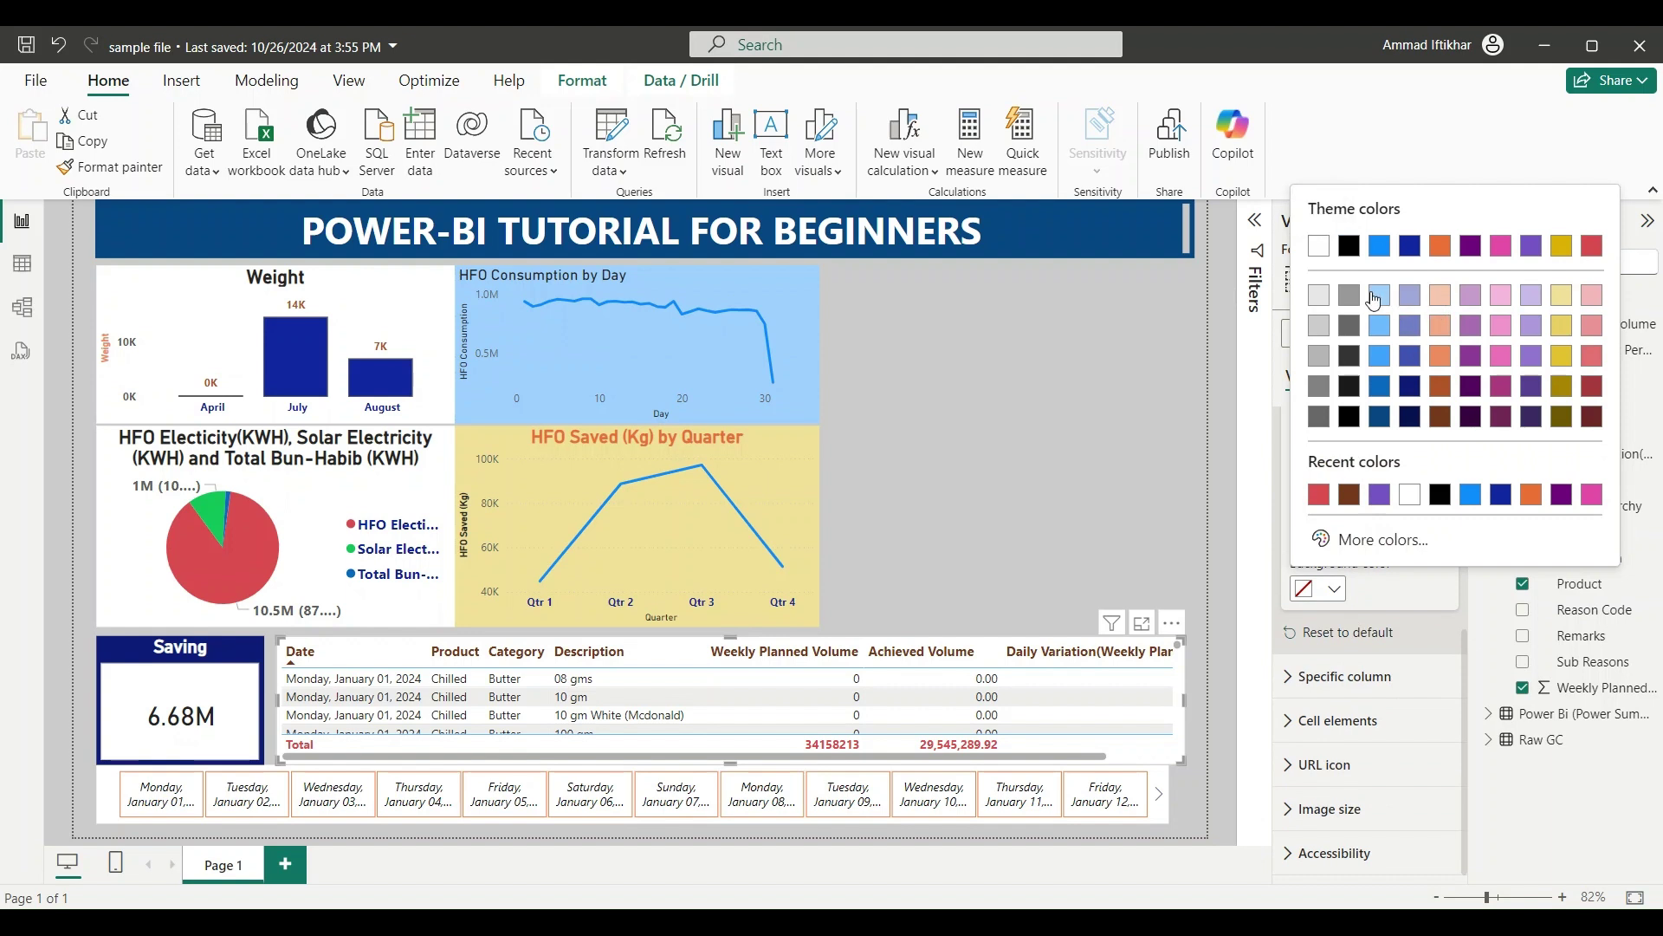
click(1318, 334)
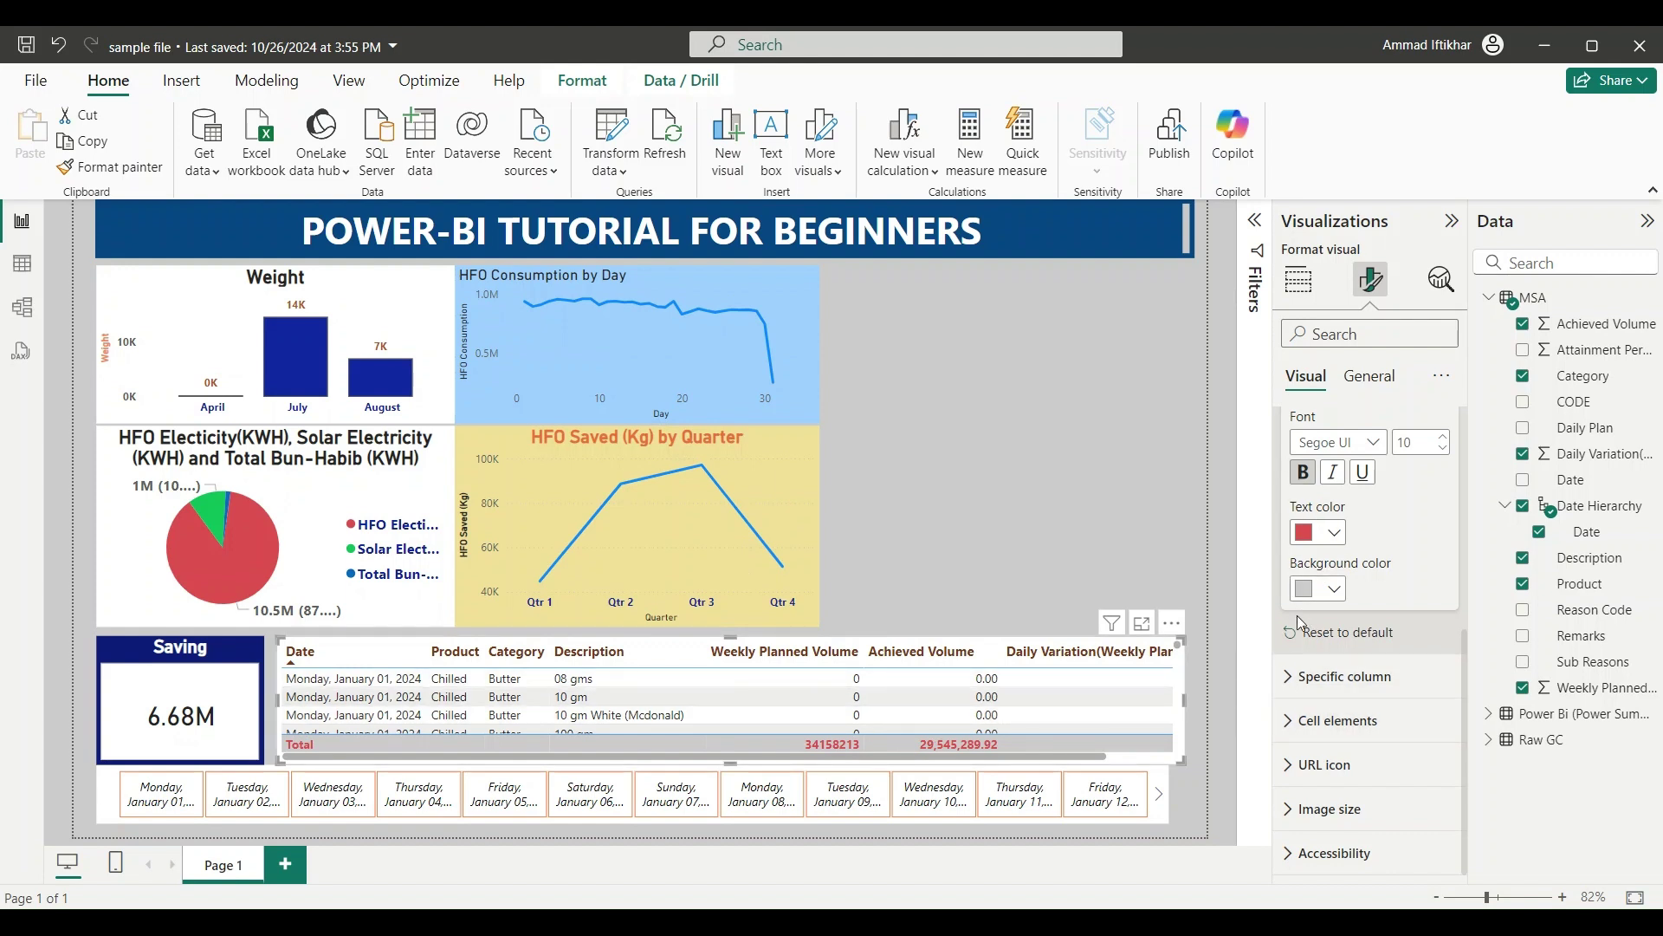
Try the cell elements background color for the Date series and review the table's other visual formatting options.
click(1290, 722)
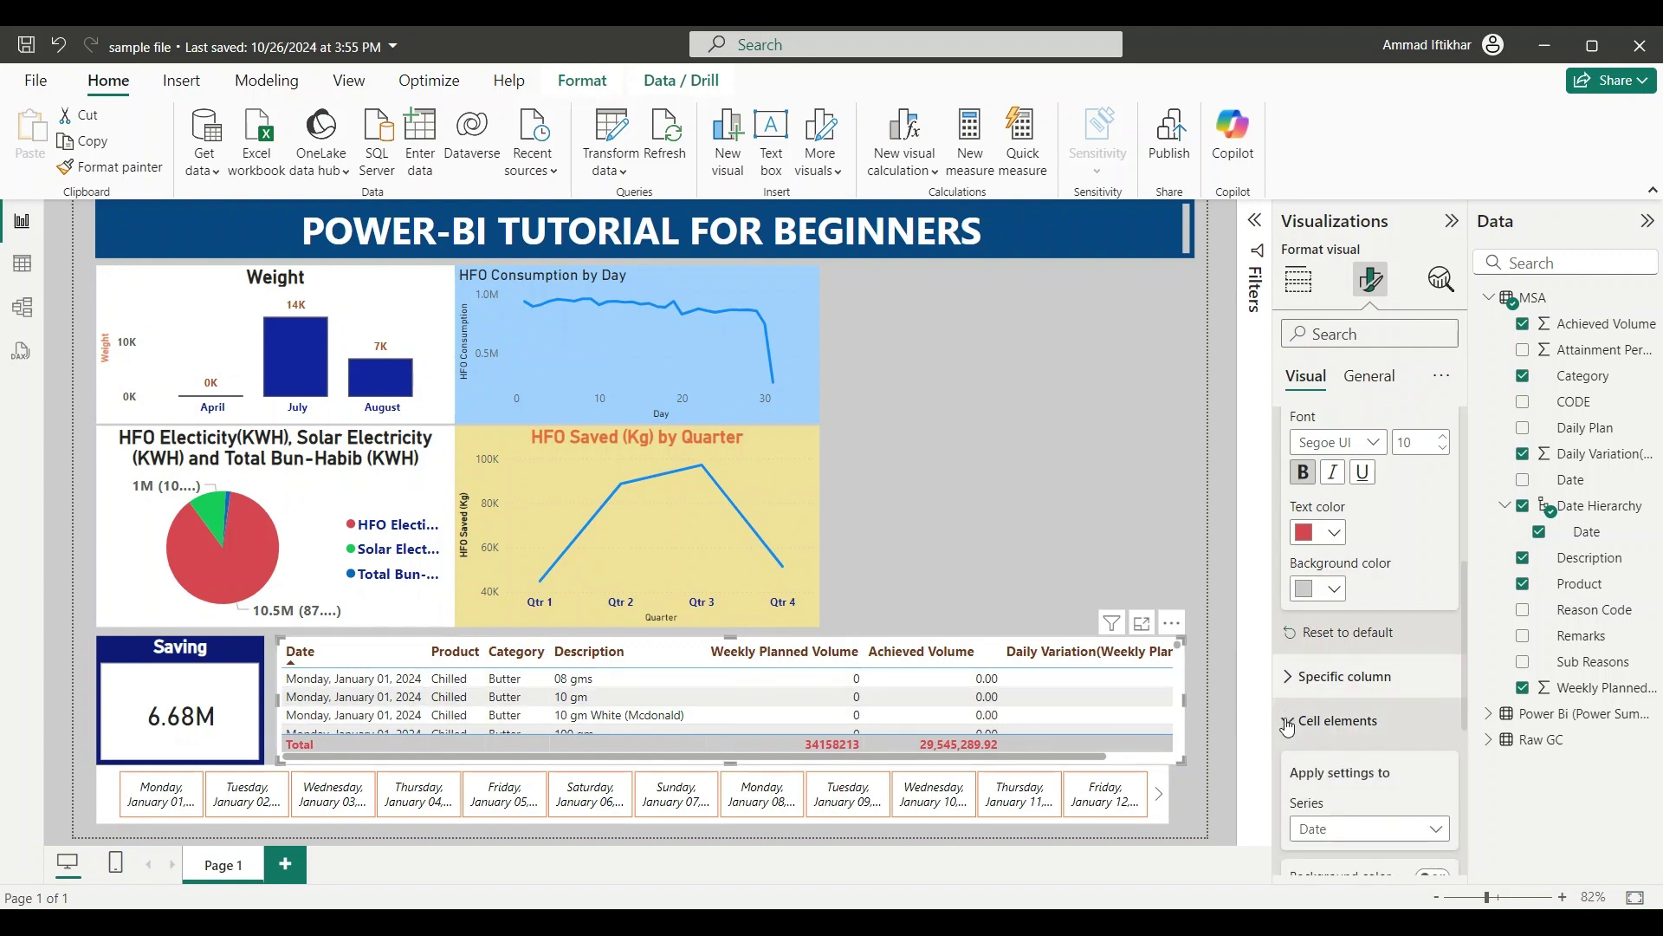
scroll(1290, 726, down, 5)
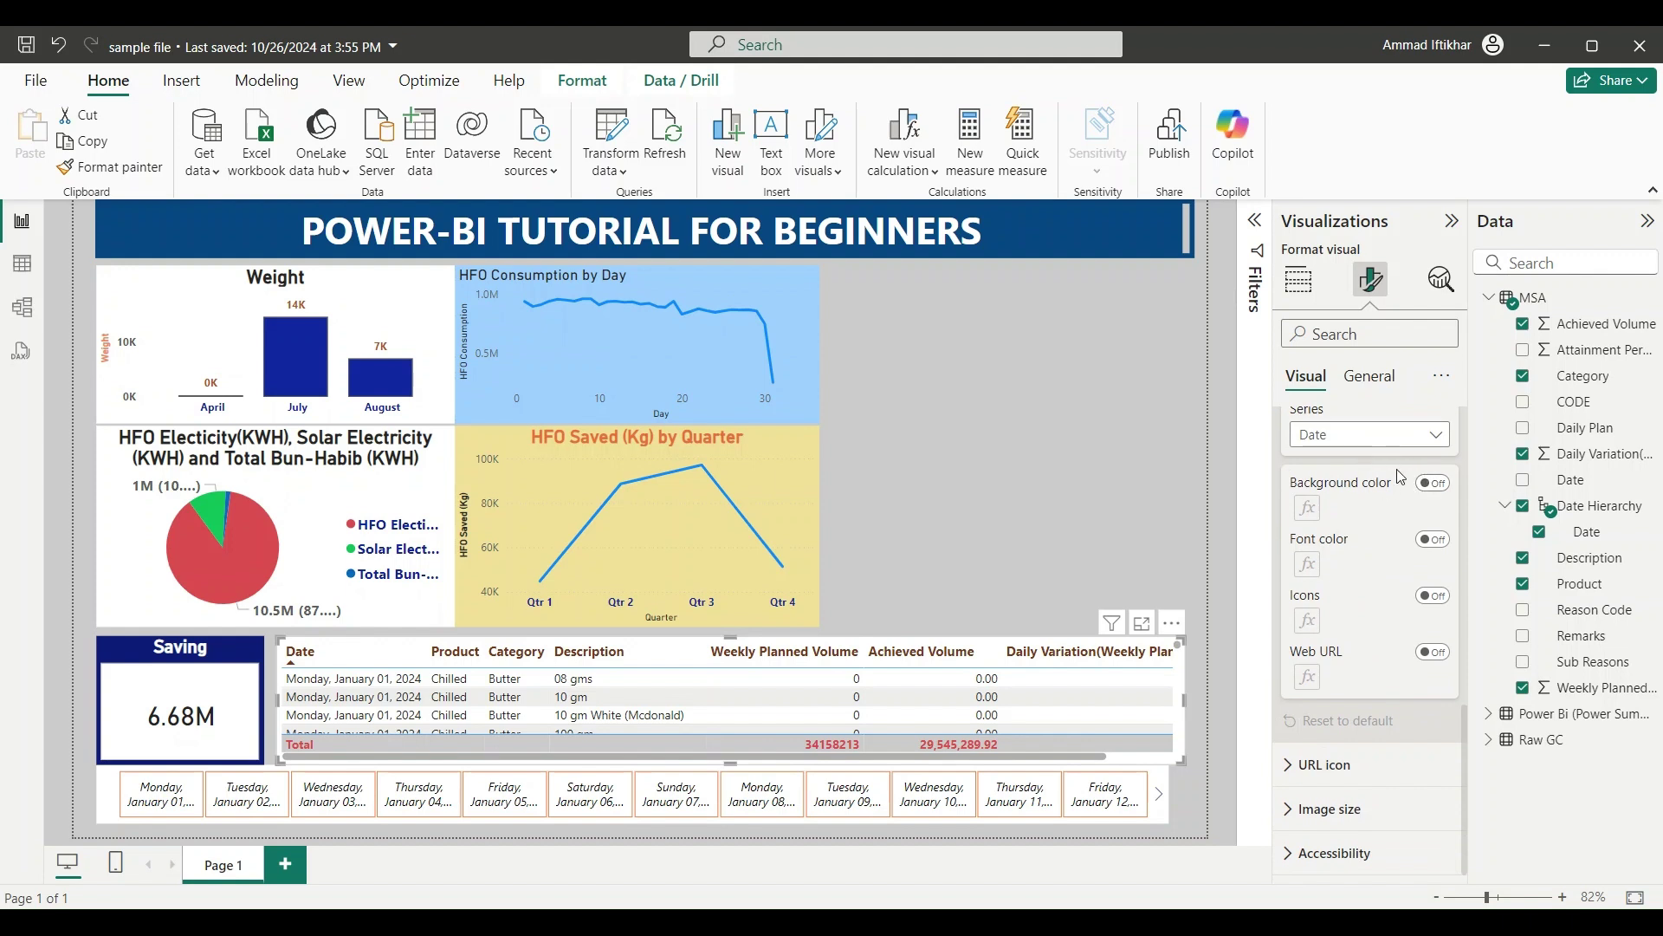
click(1431, 486)
click(1433, 483)
scroll(1387, 688, up, 10)
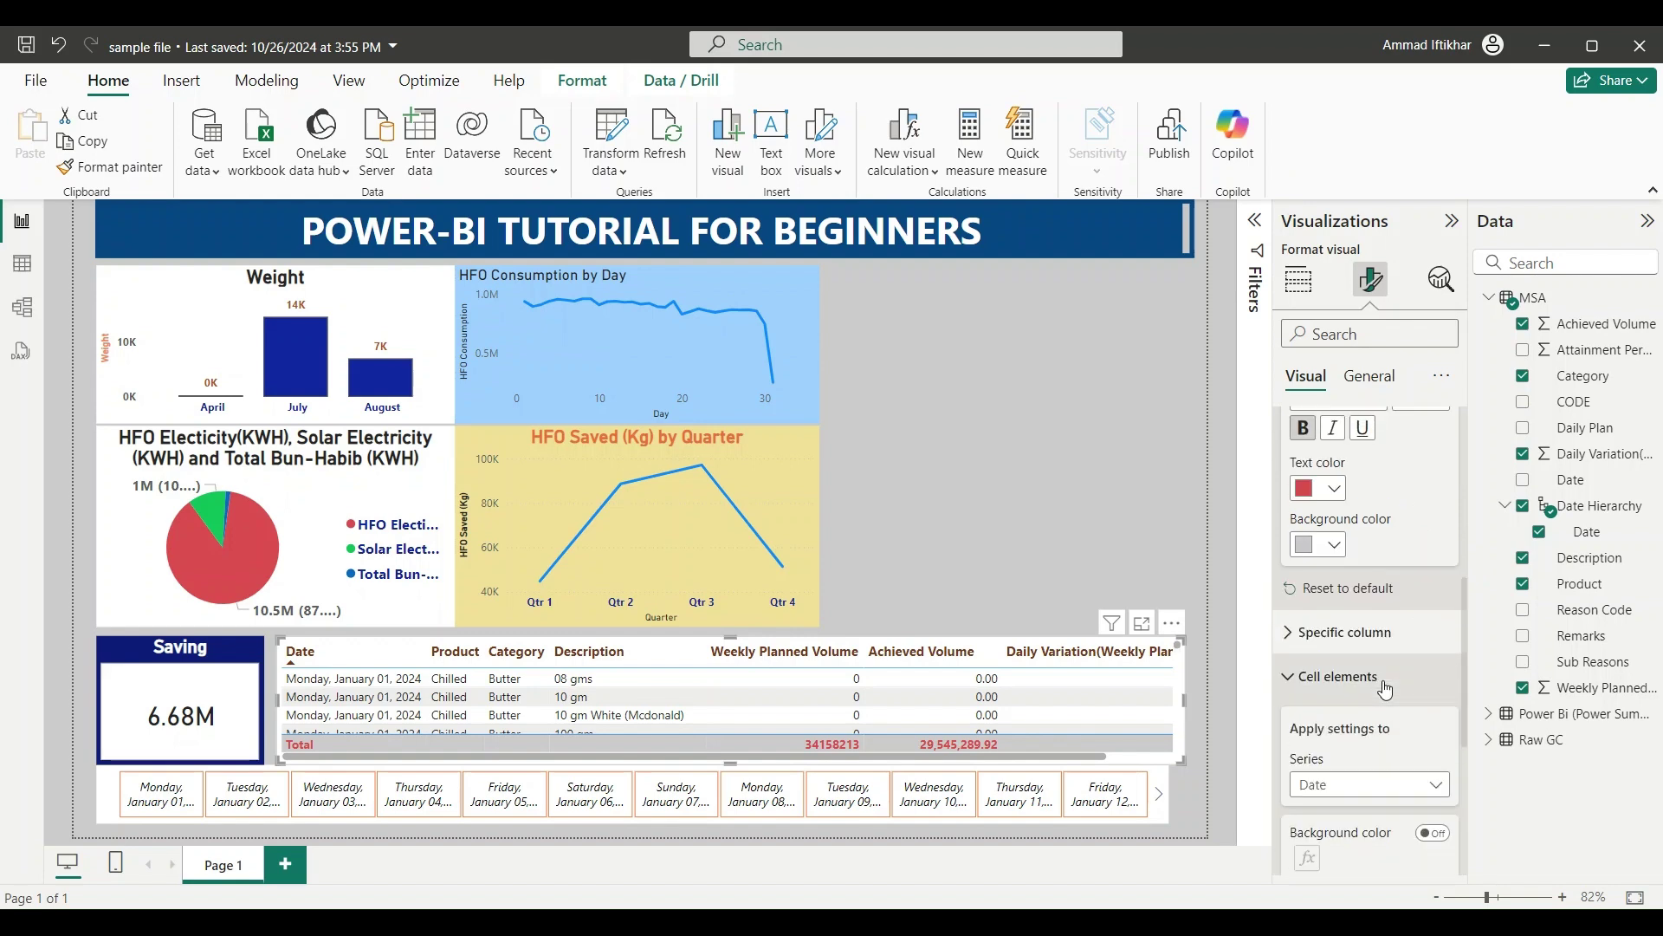
scroll(1384, 684, down, 5)
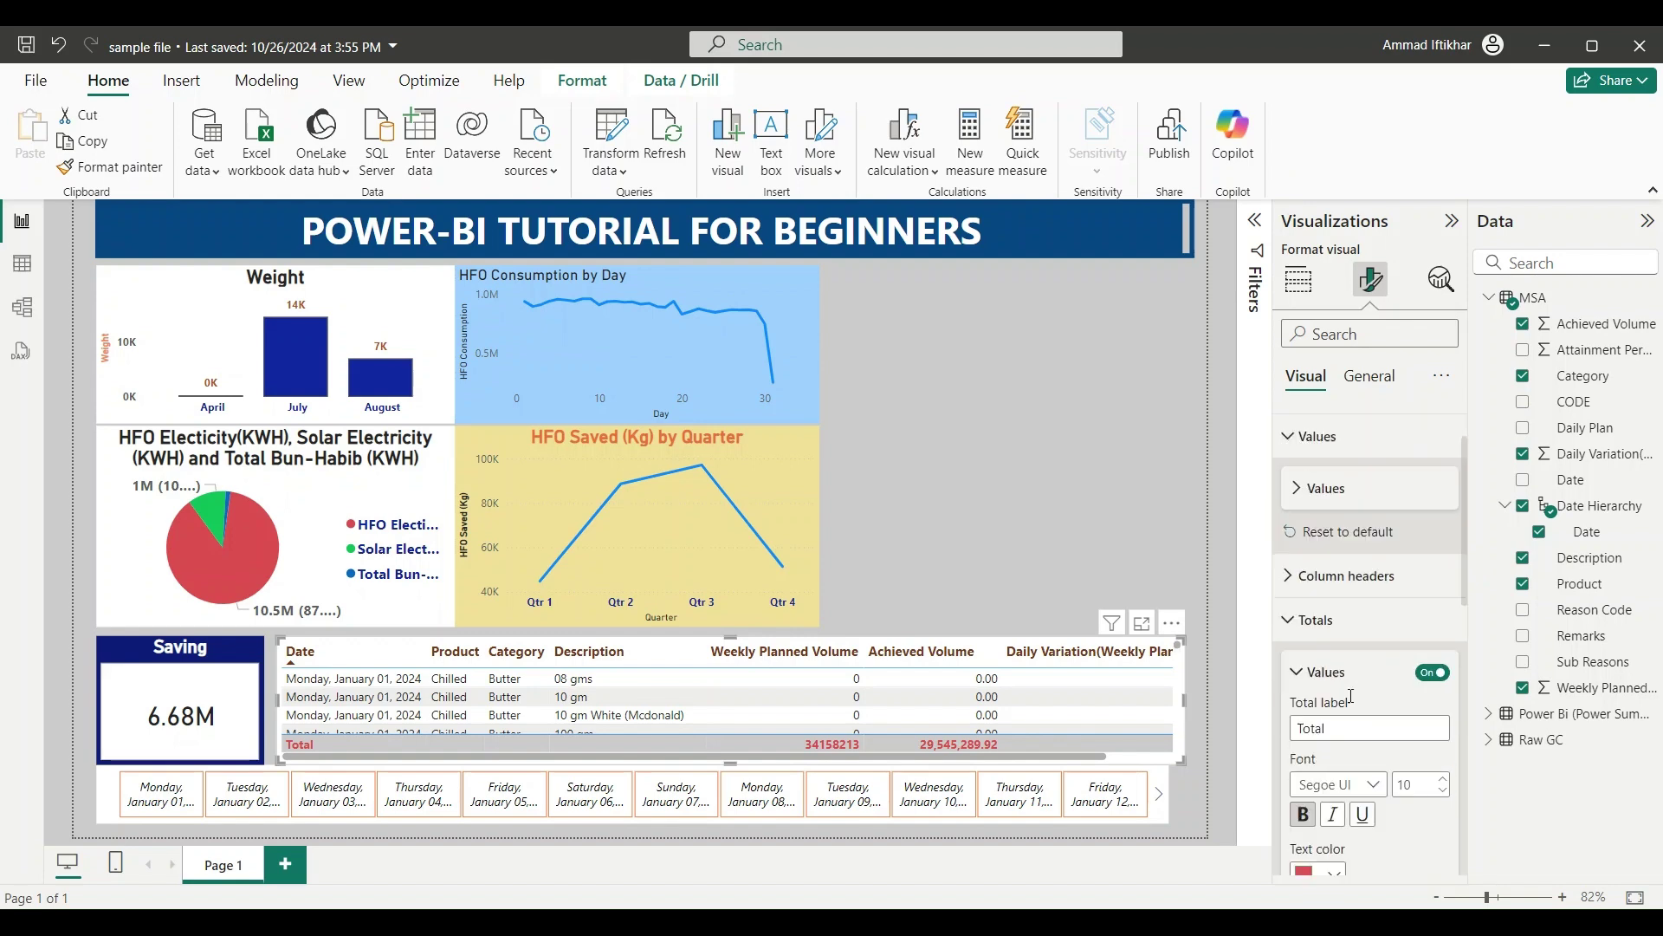
scroll(1352, 703, down, 2)
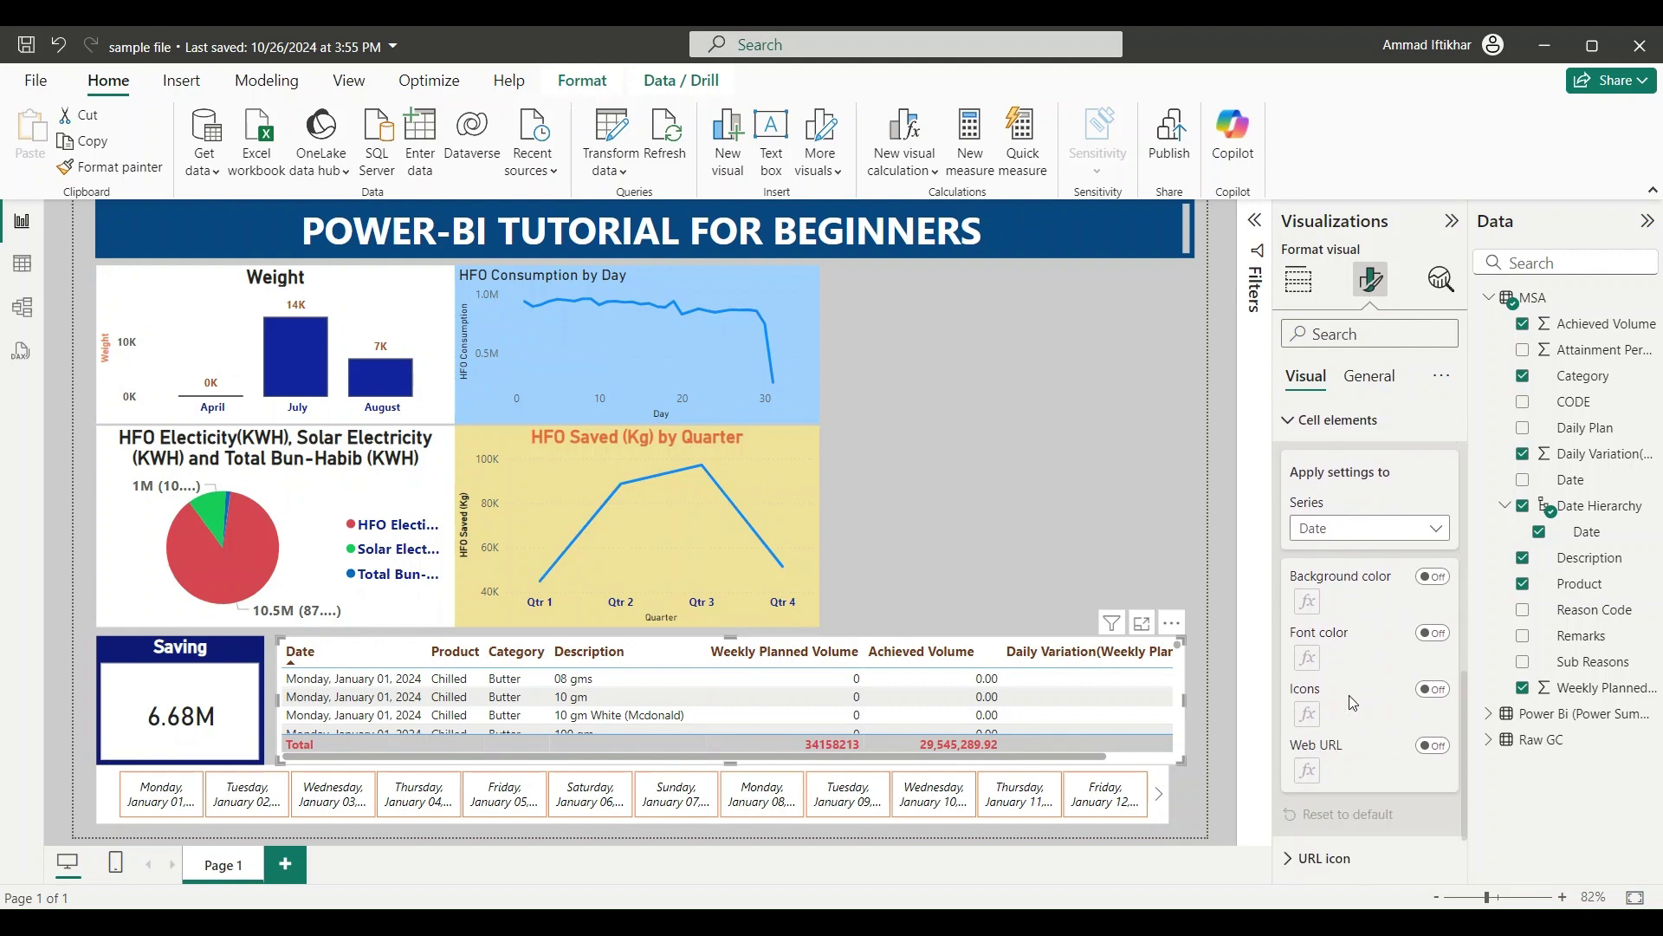
click(1293, 421)
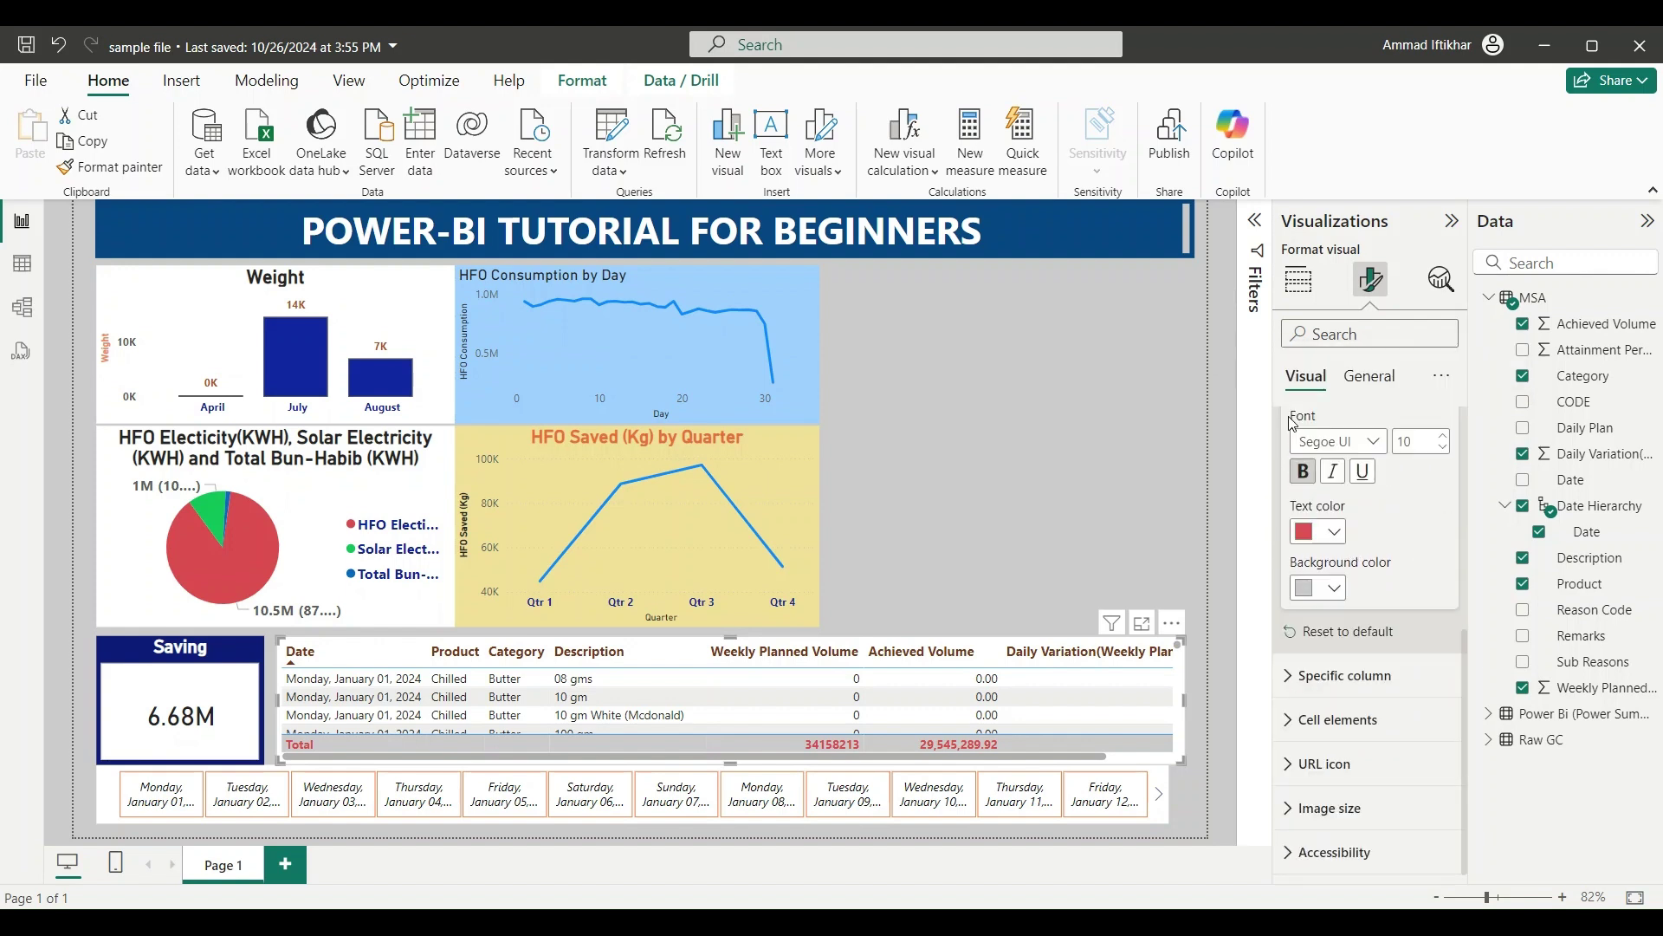
scroll(1348, 709, up, 2)
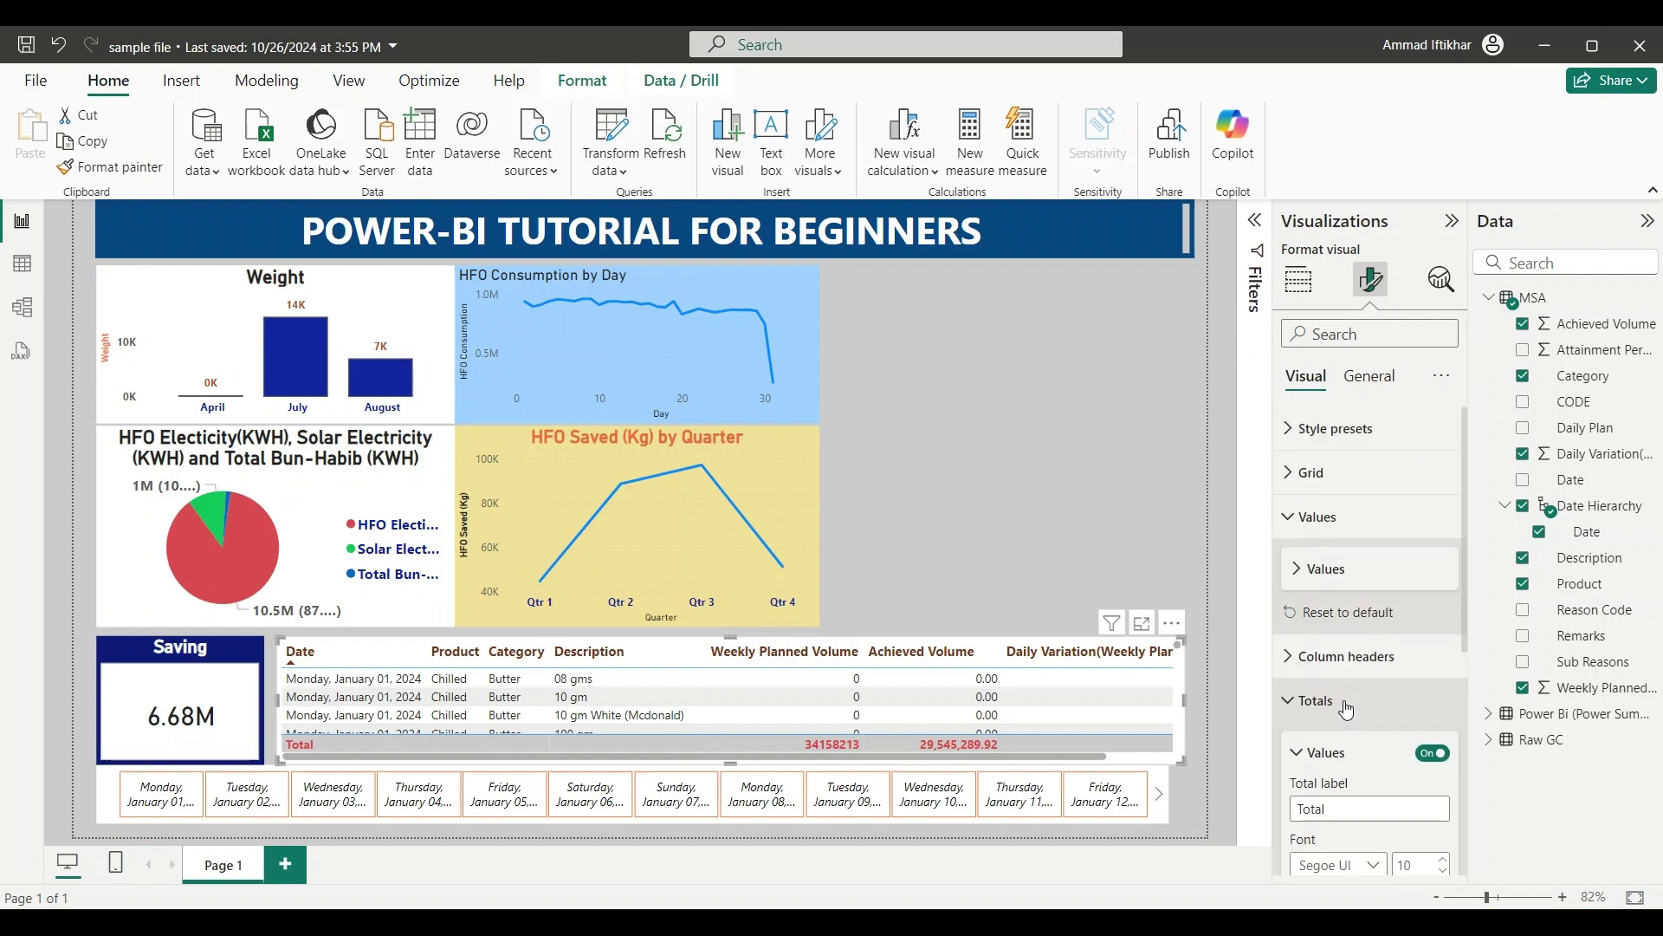
scroll(1347, 708, down, 2)
scroll(1348, 708, up, 2)
scroll(1347, 711, down, 2)
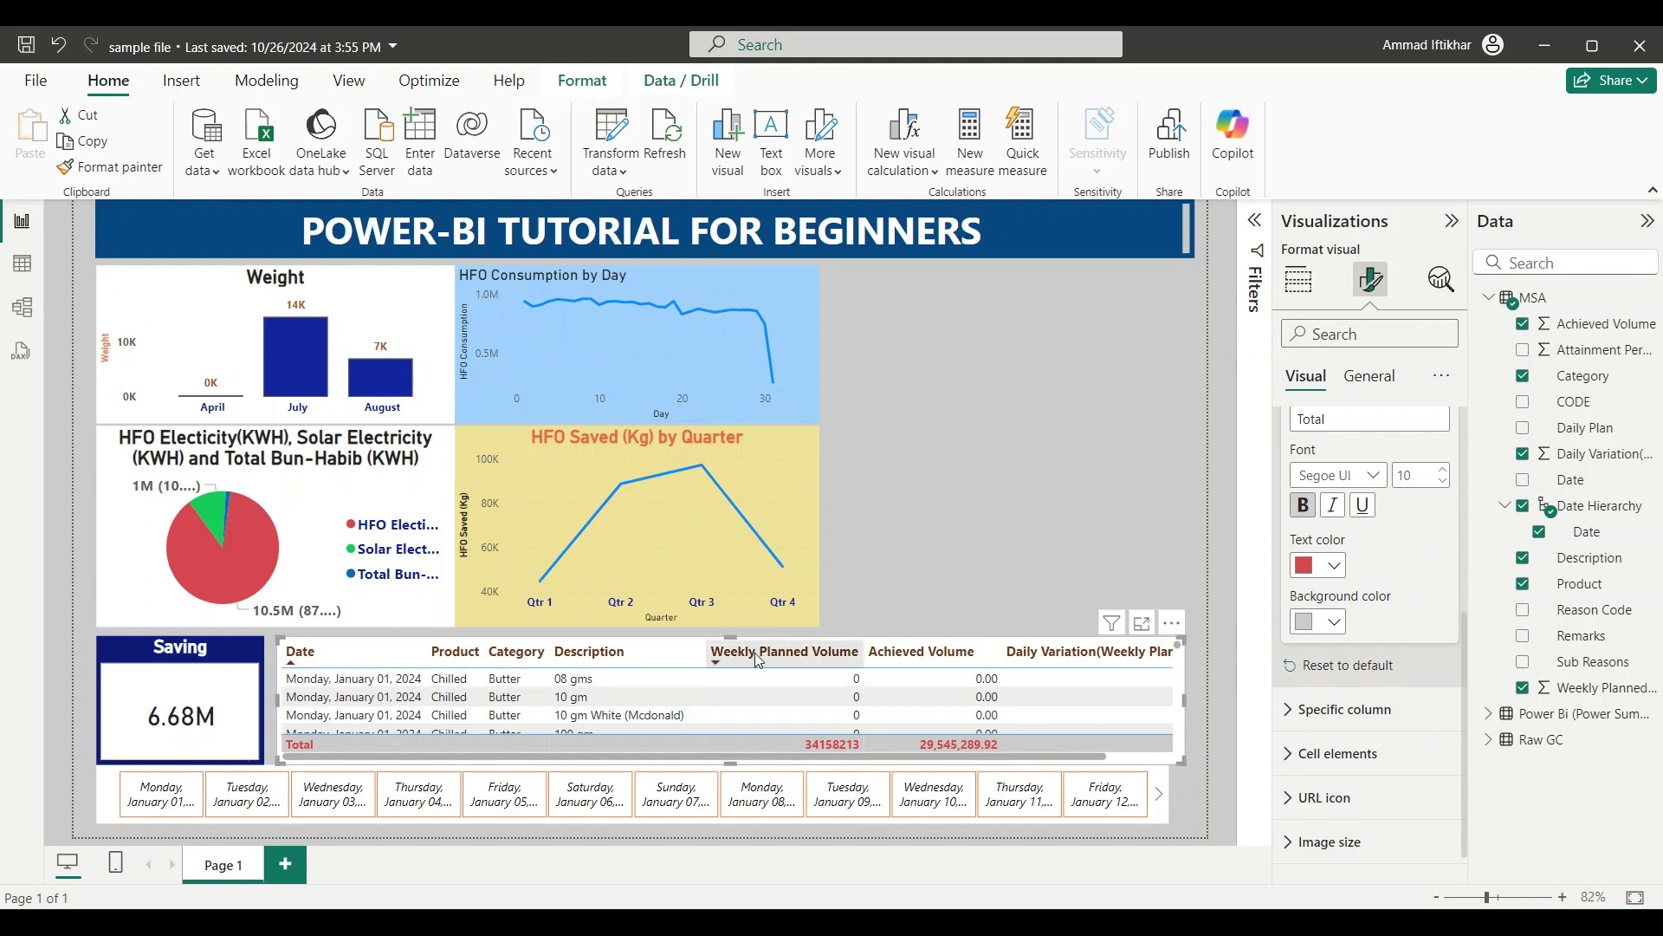
Examine the size settings in the table's general properties.
click(1366, 378)
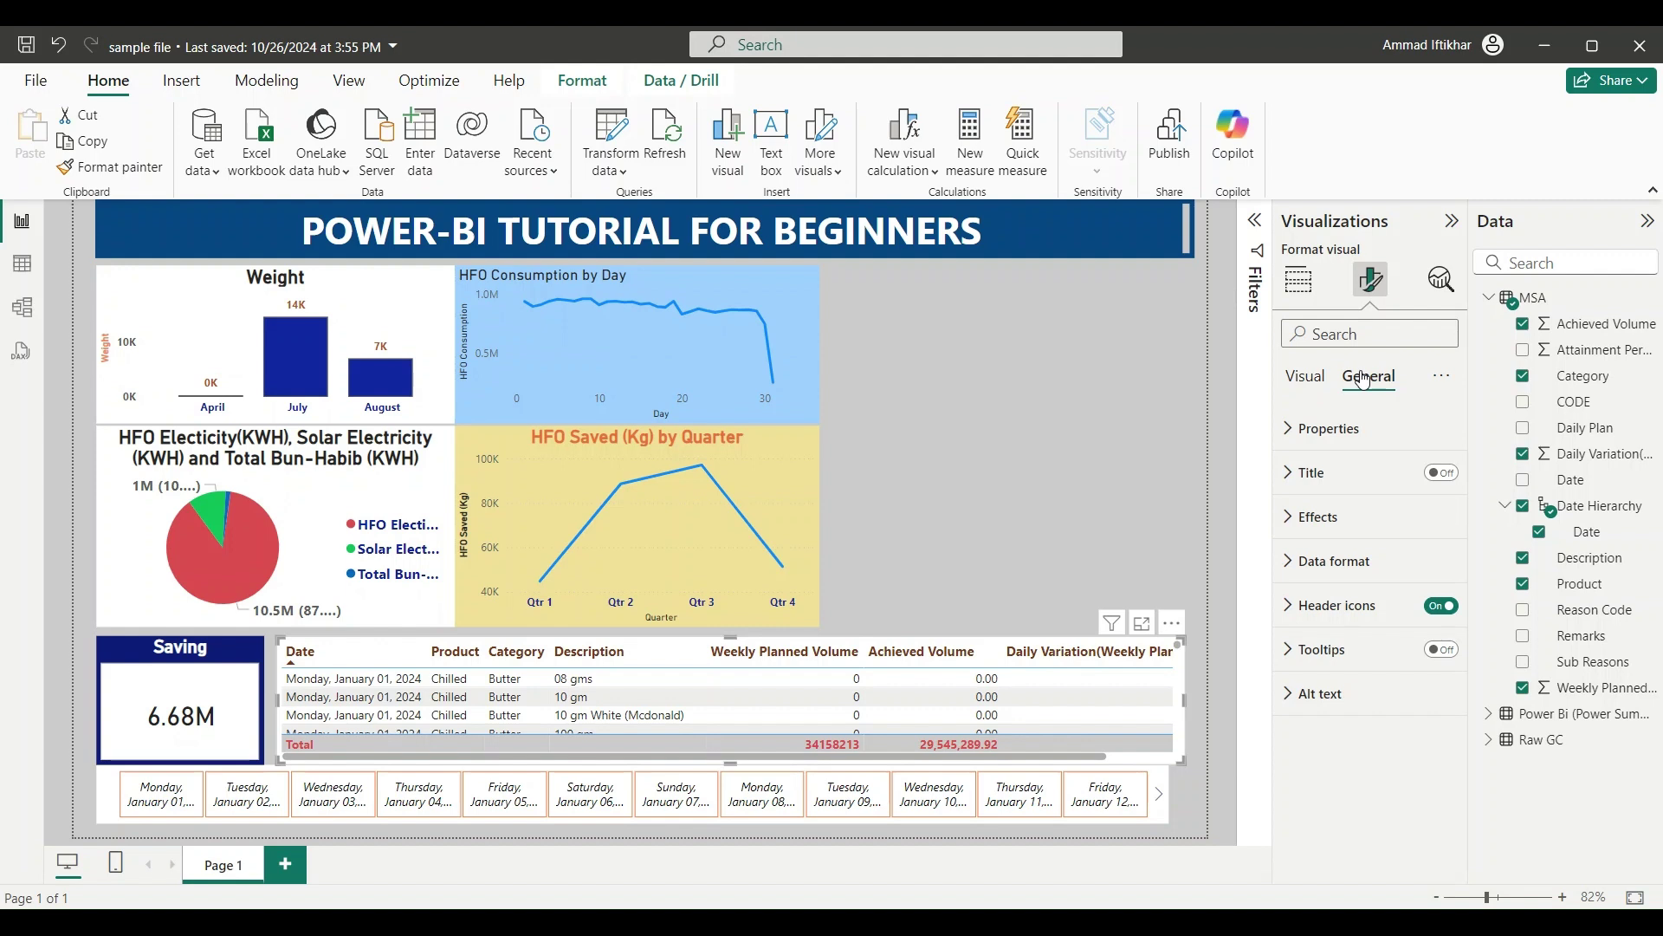
click(1286, 450)
click(1287, 450)
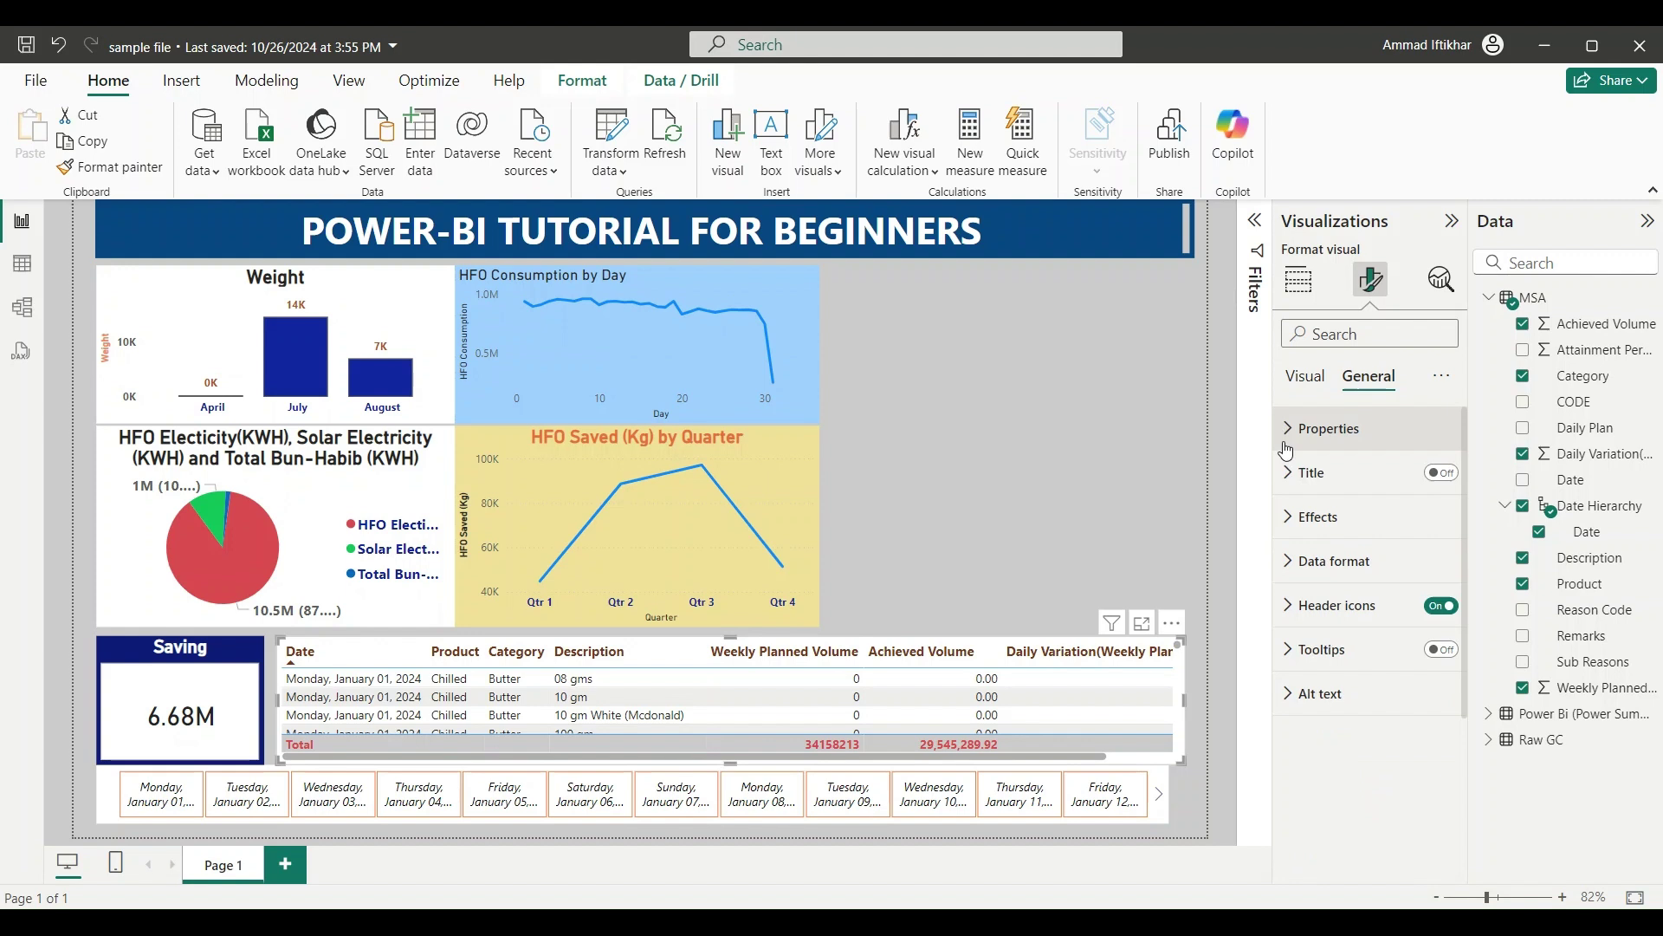
click(1284, 444)
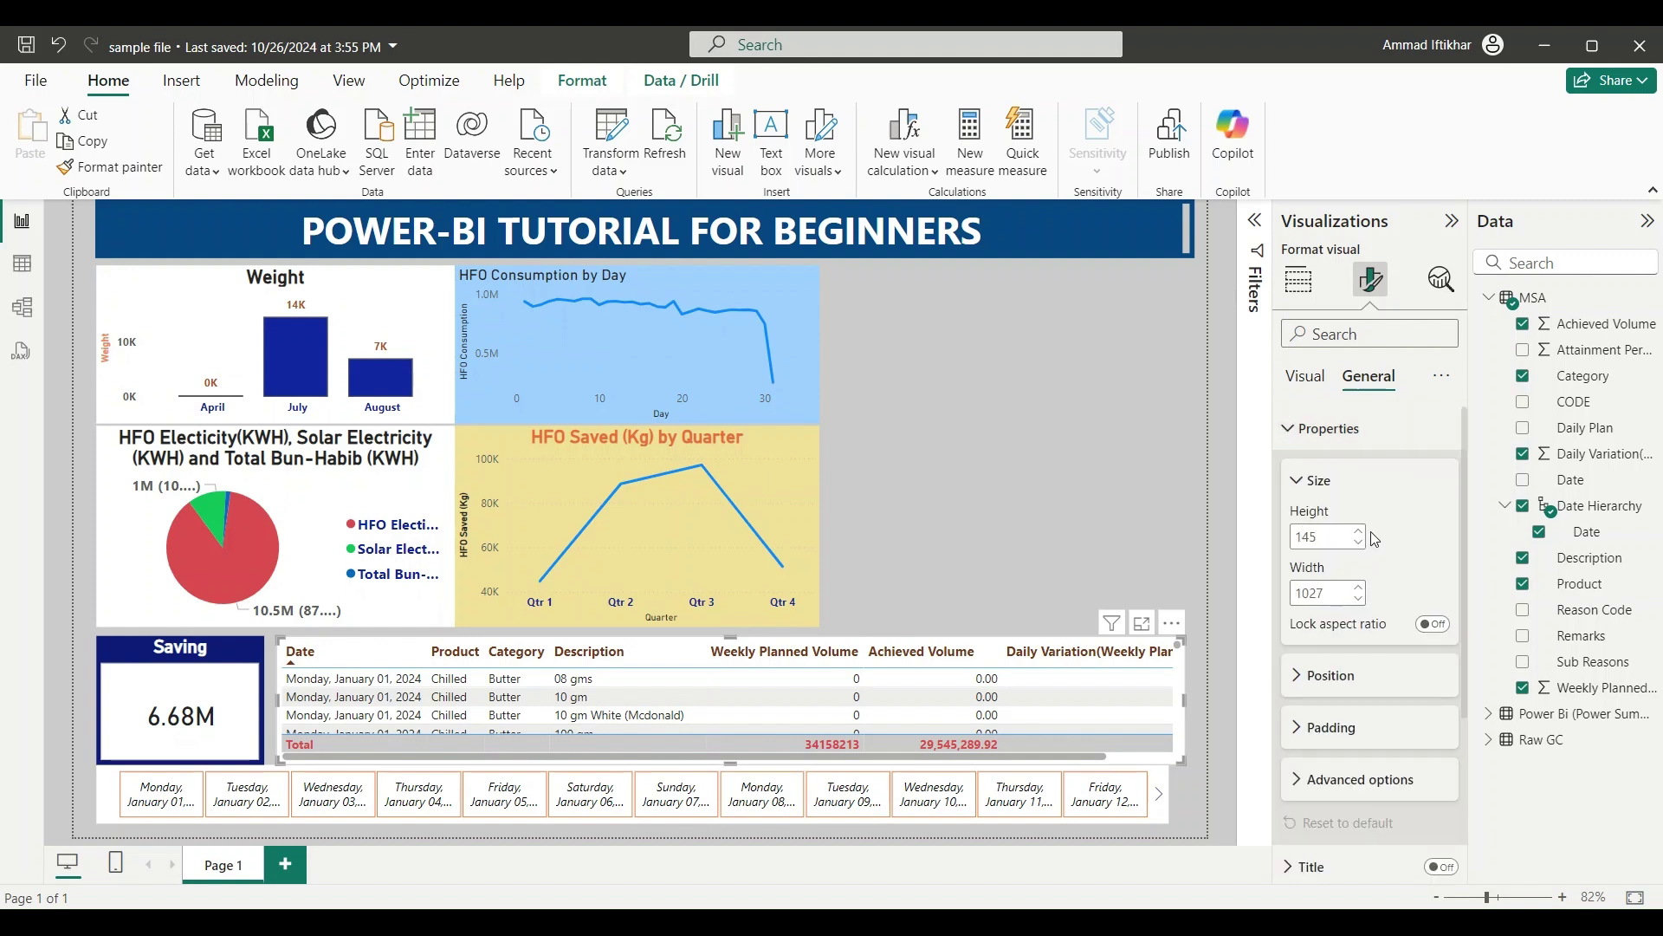
scroll(1311, 688, down, 3)
scroll(1293, 592, up, 3)
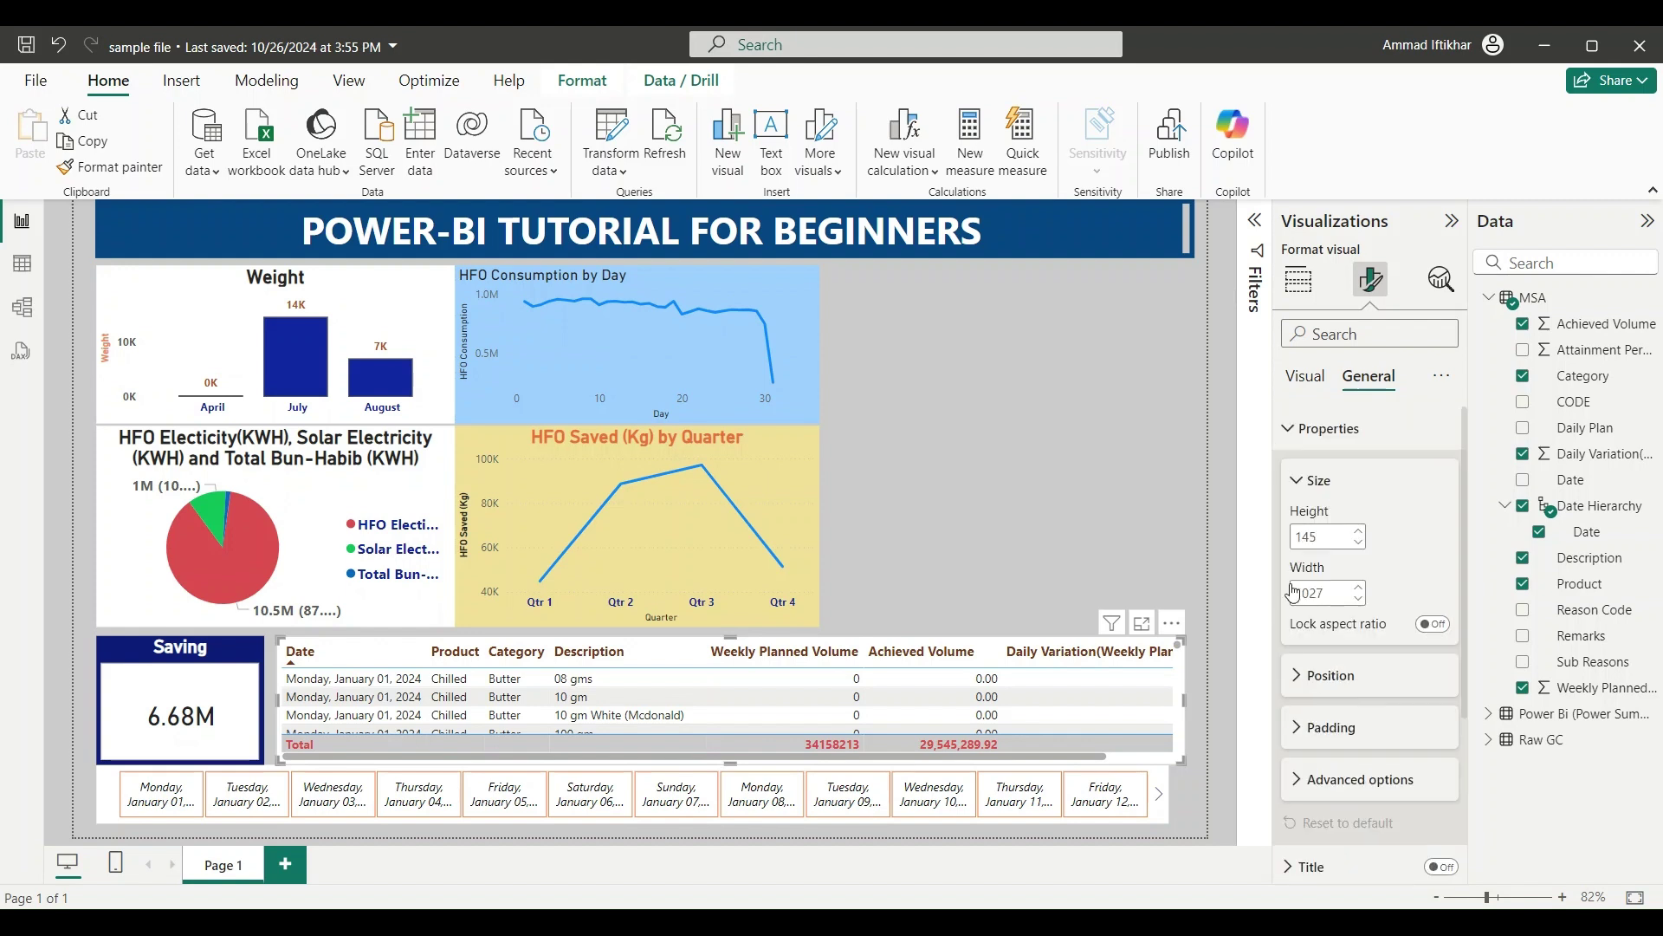
click(1289, 429)
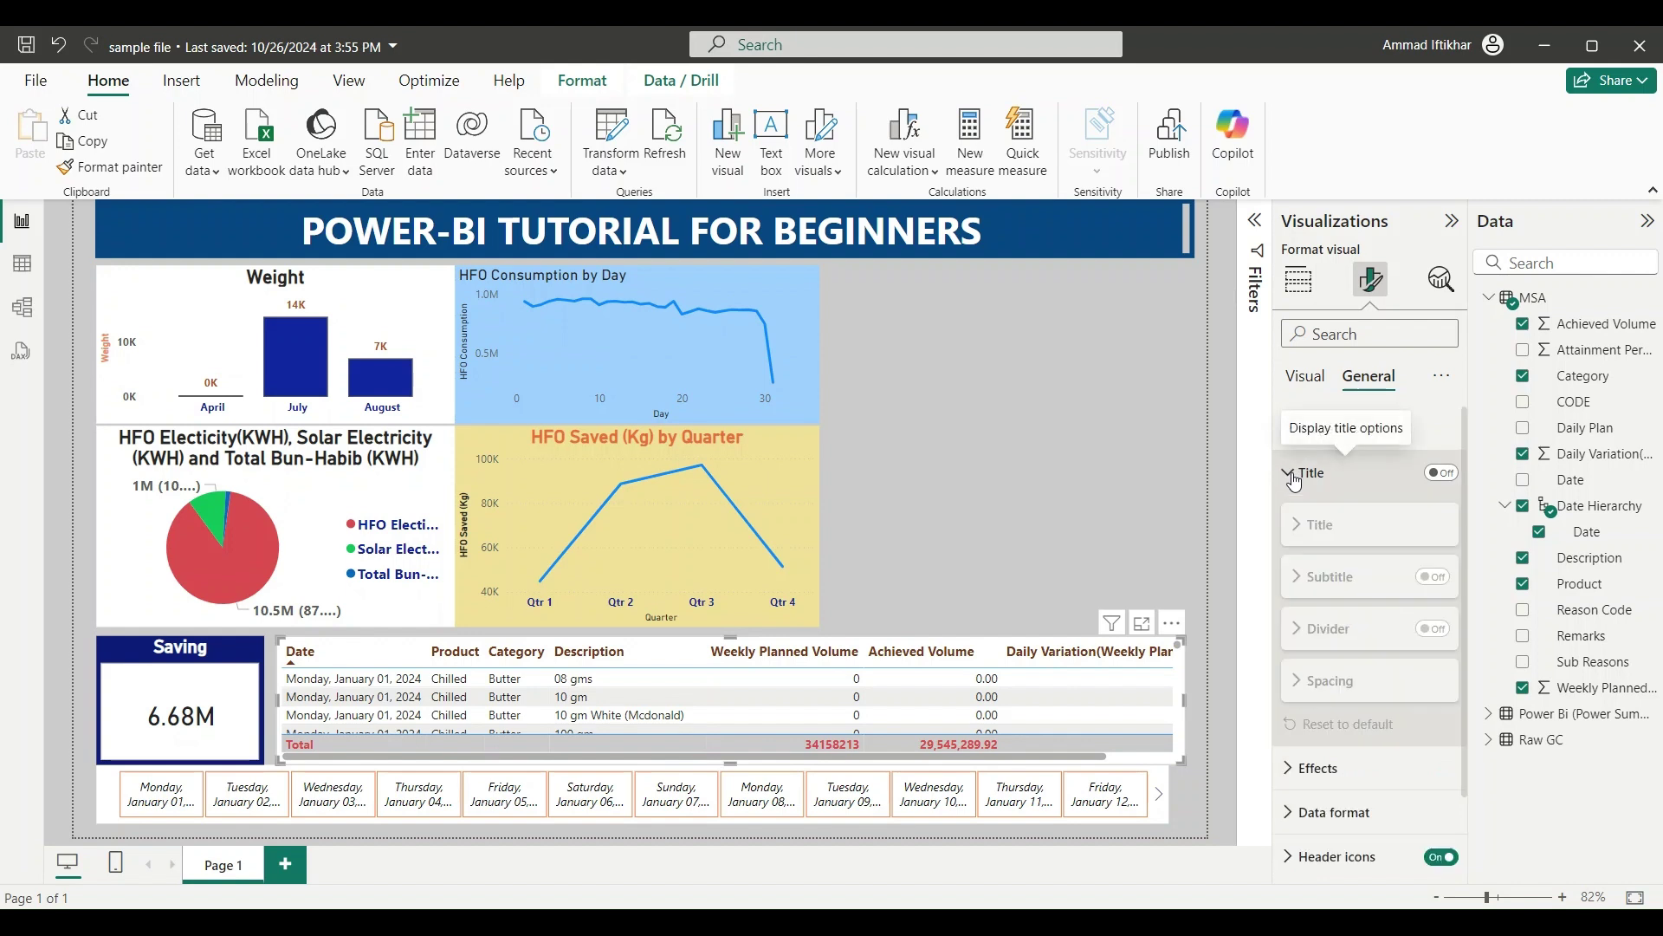
Turn on the table's title and set its text to "Production Plan vs Achievement".
click(1442, 475)
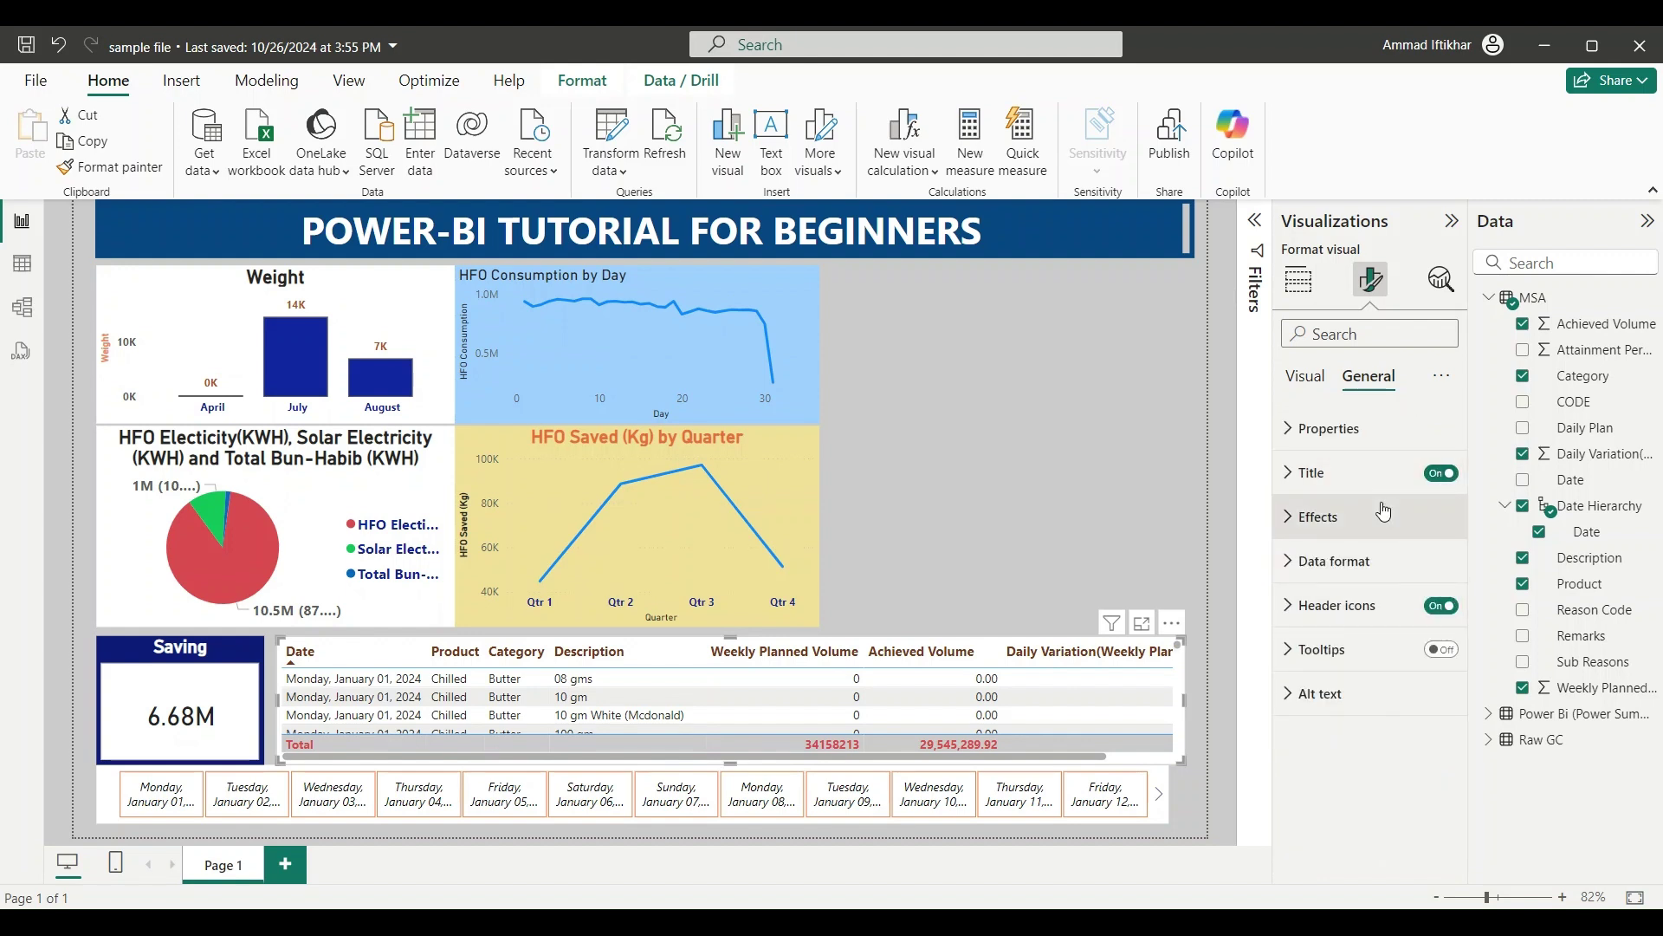
click(1312, 473)
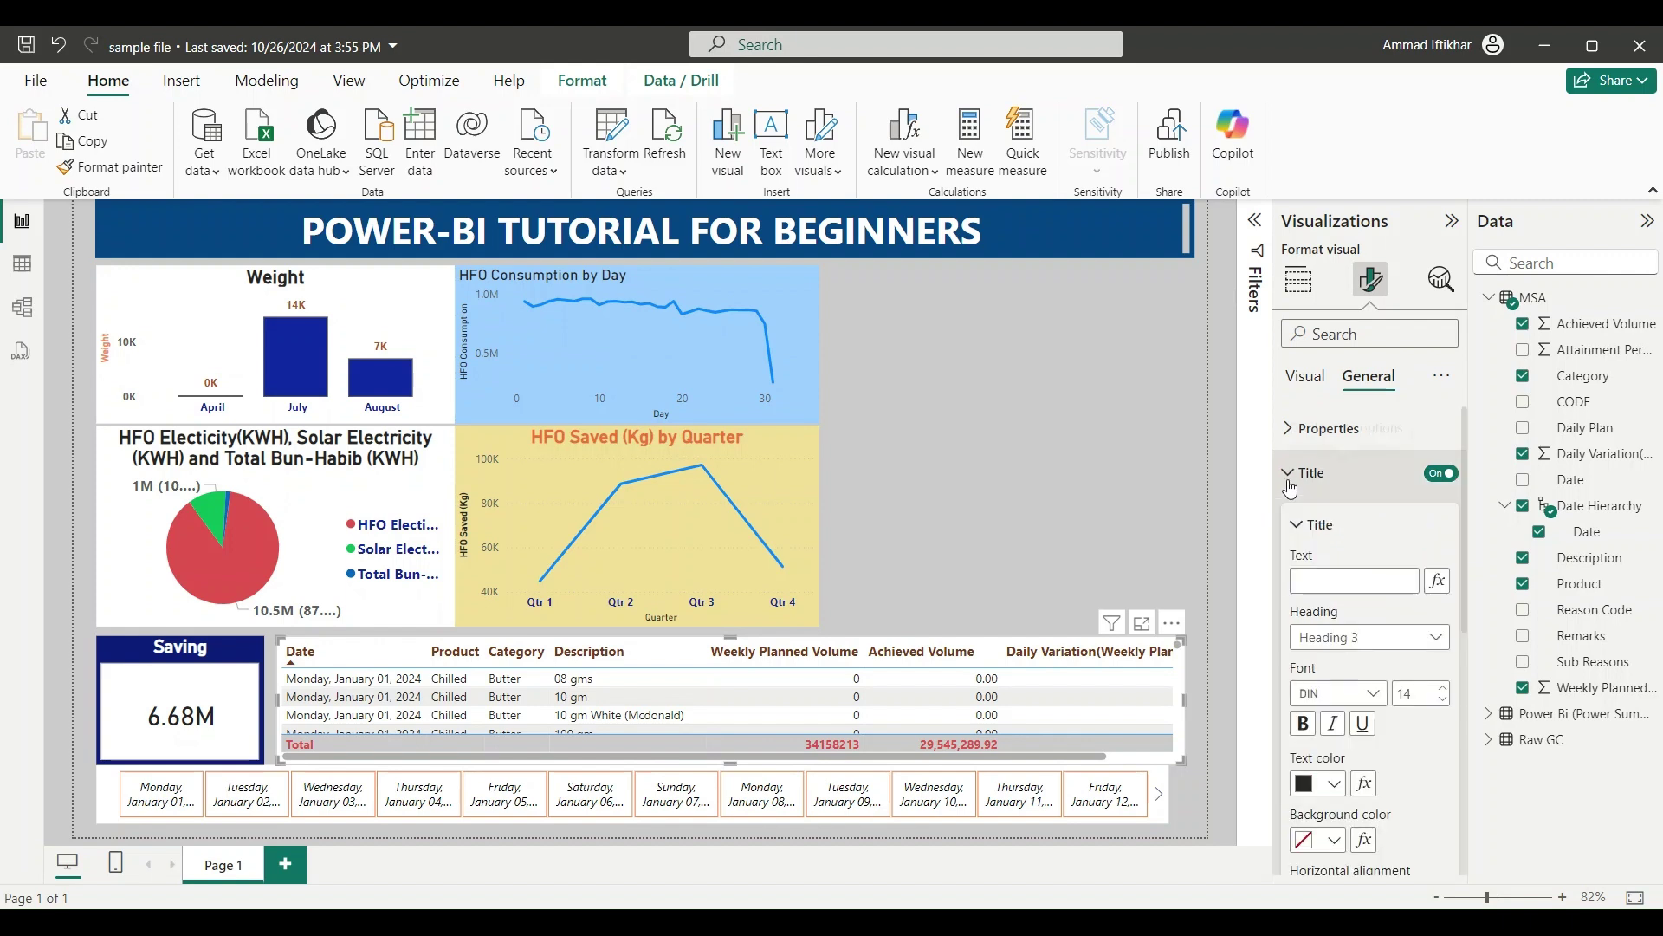
click(1326, 582)
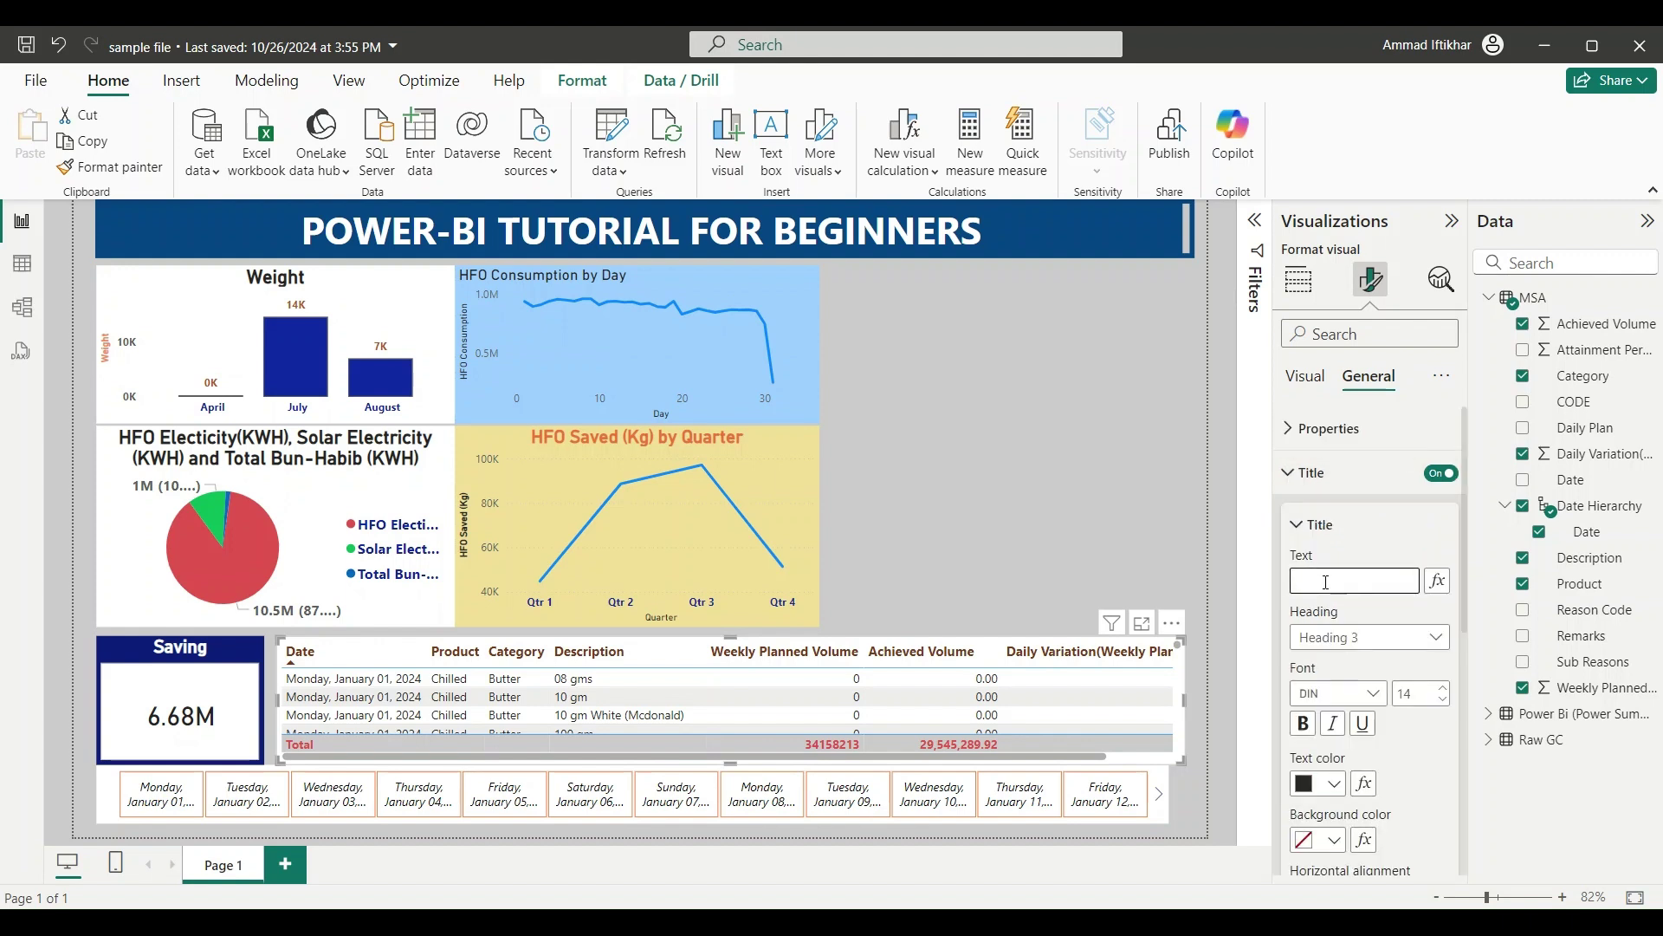
text(PR)
key(BackSpace)
text(roduction )
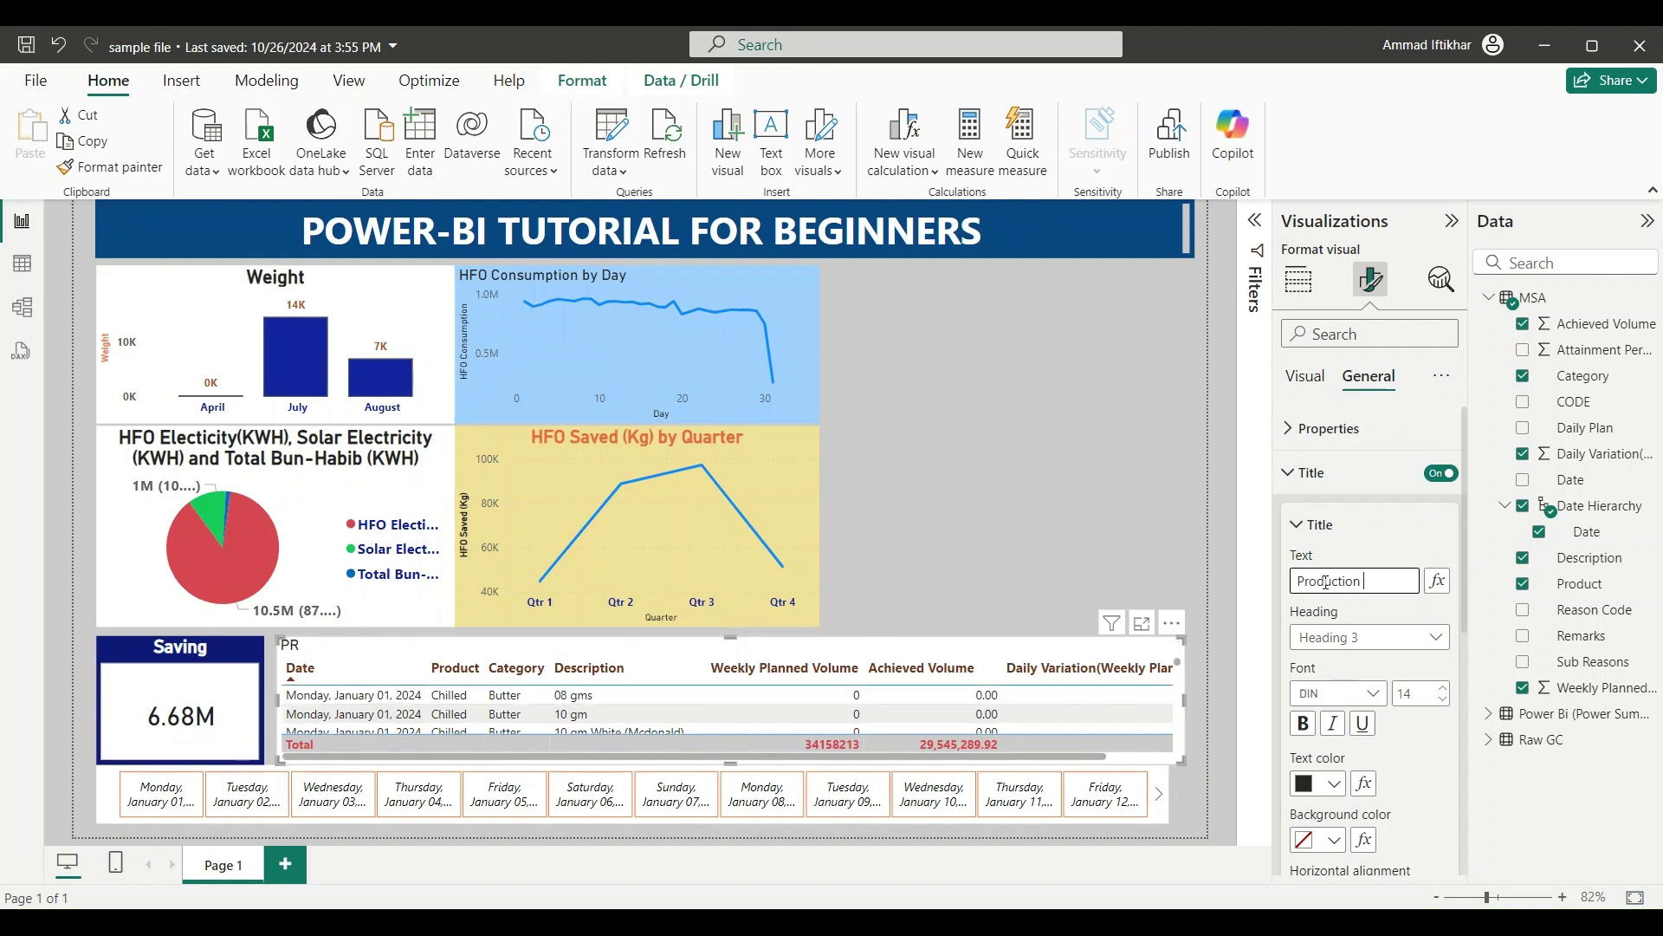
text(Plan vs Achievement)
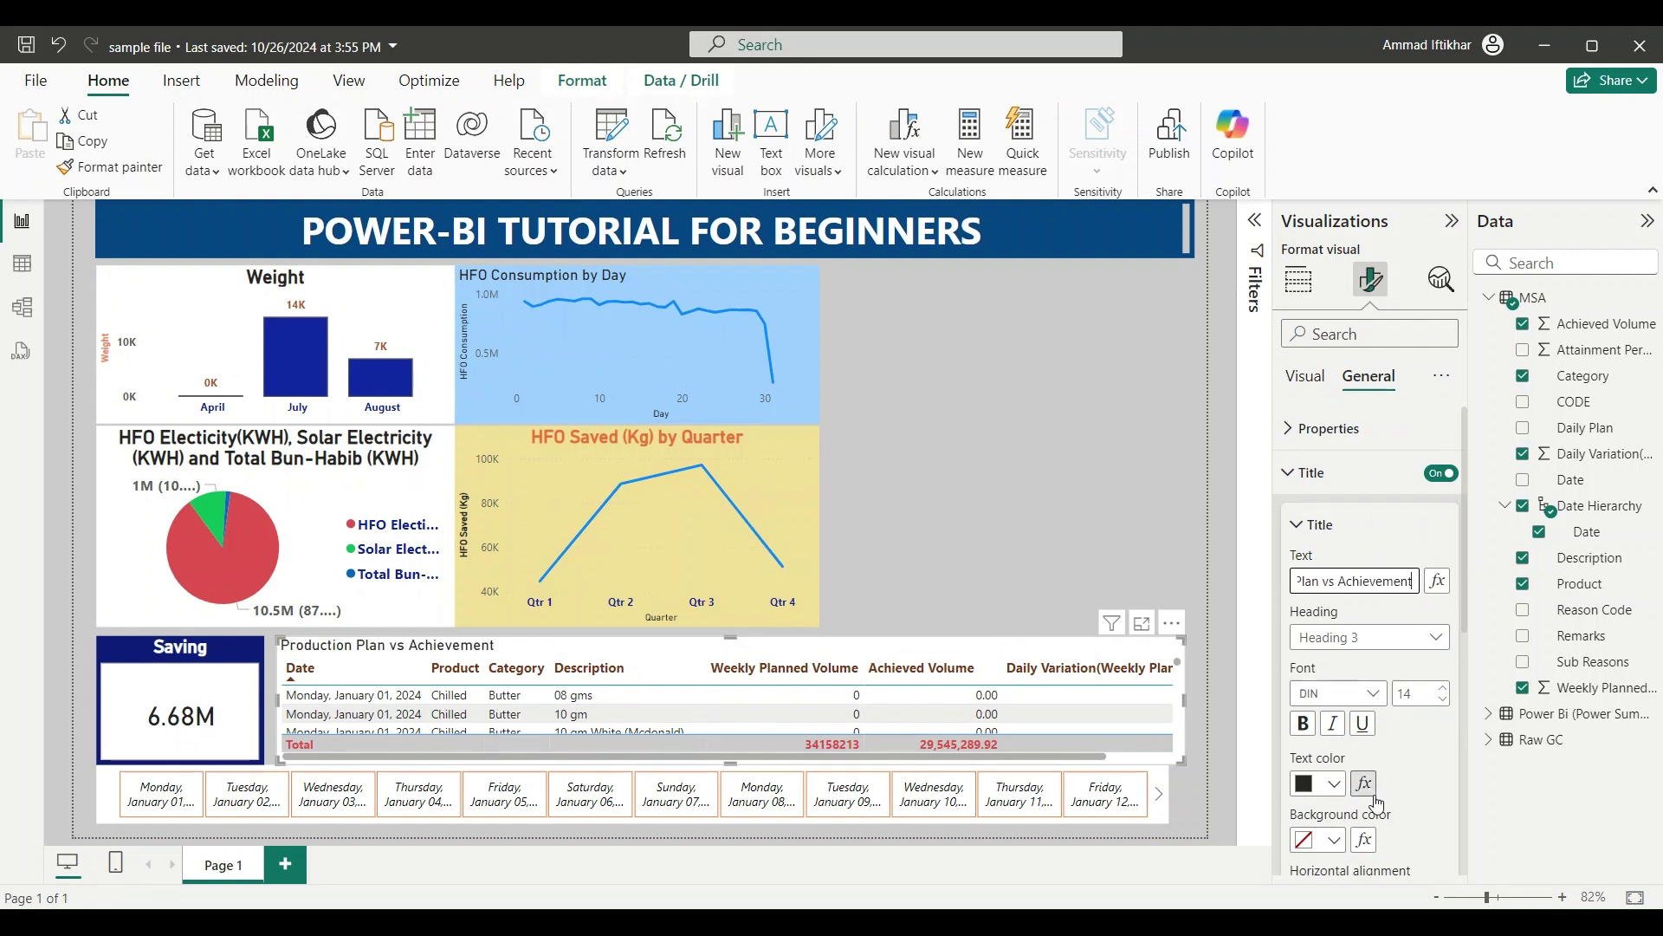
Center the table's title and make it bold and purple at font size 18.
scroll(1359, 773, down, 3)
click(1336, 732)
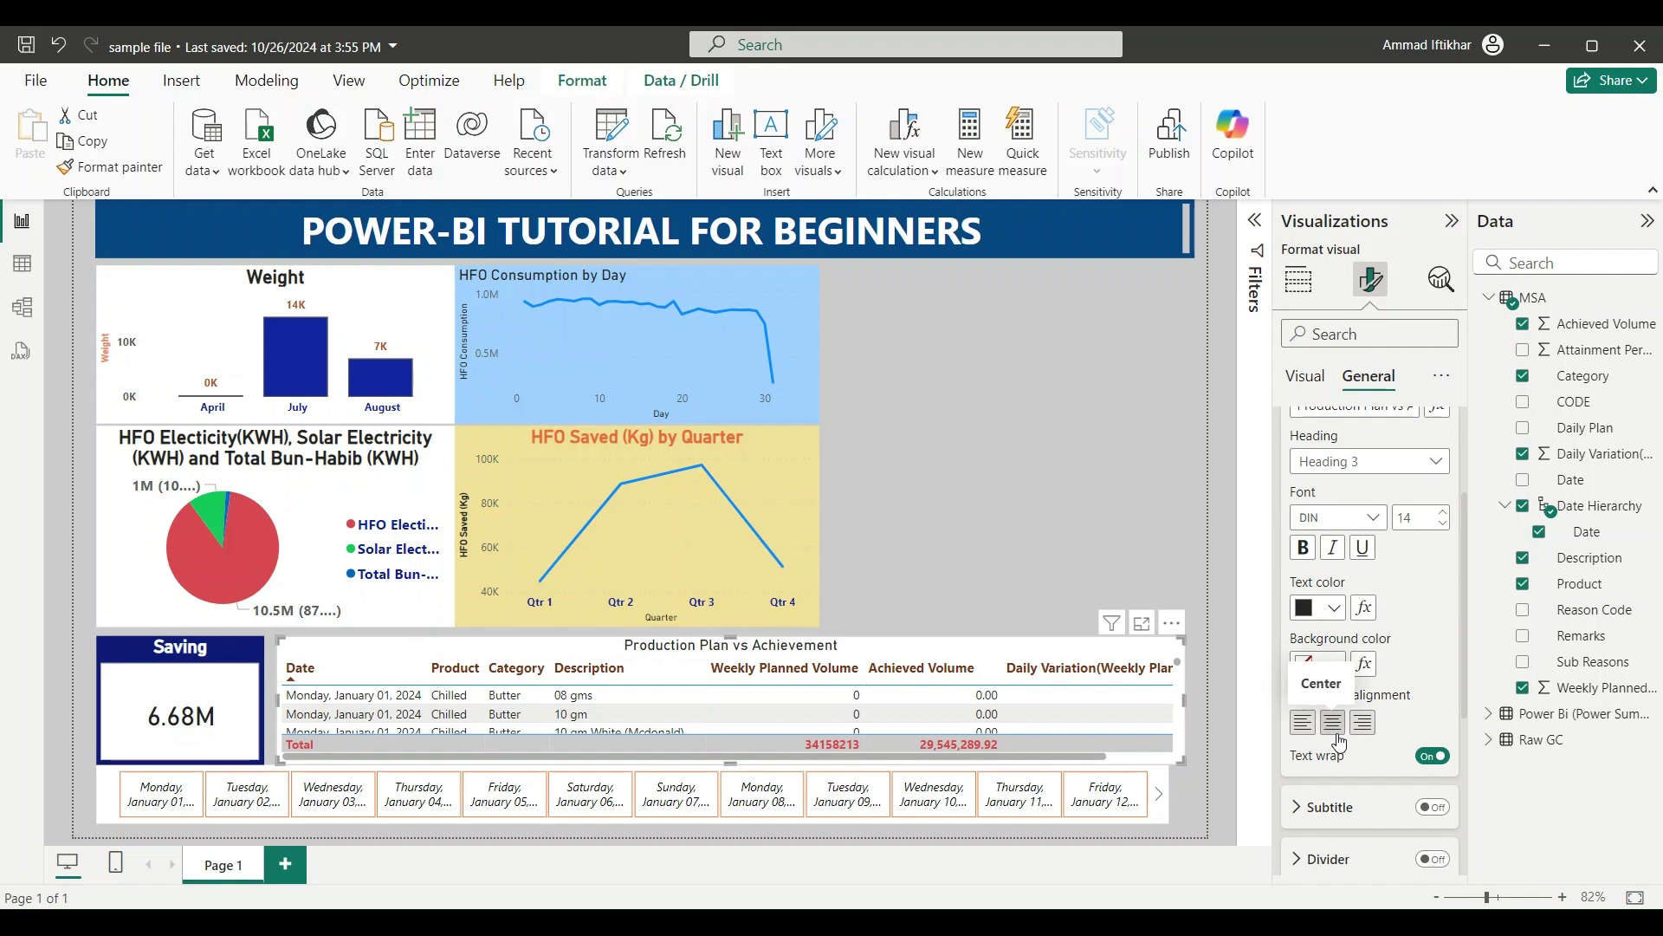
click(1303, 547)
click(1341, 611)
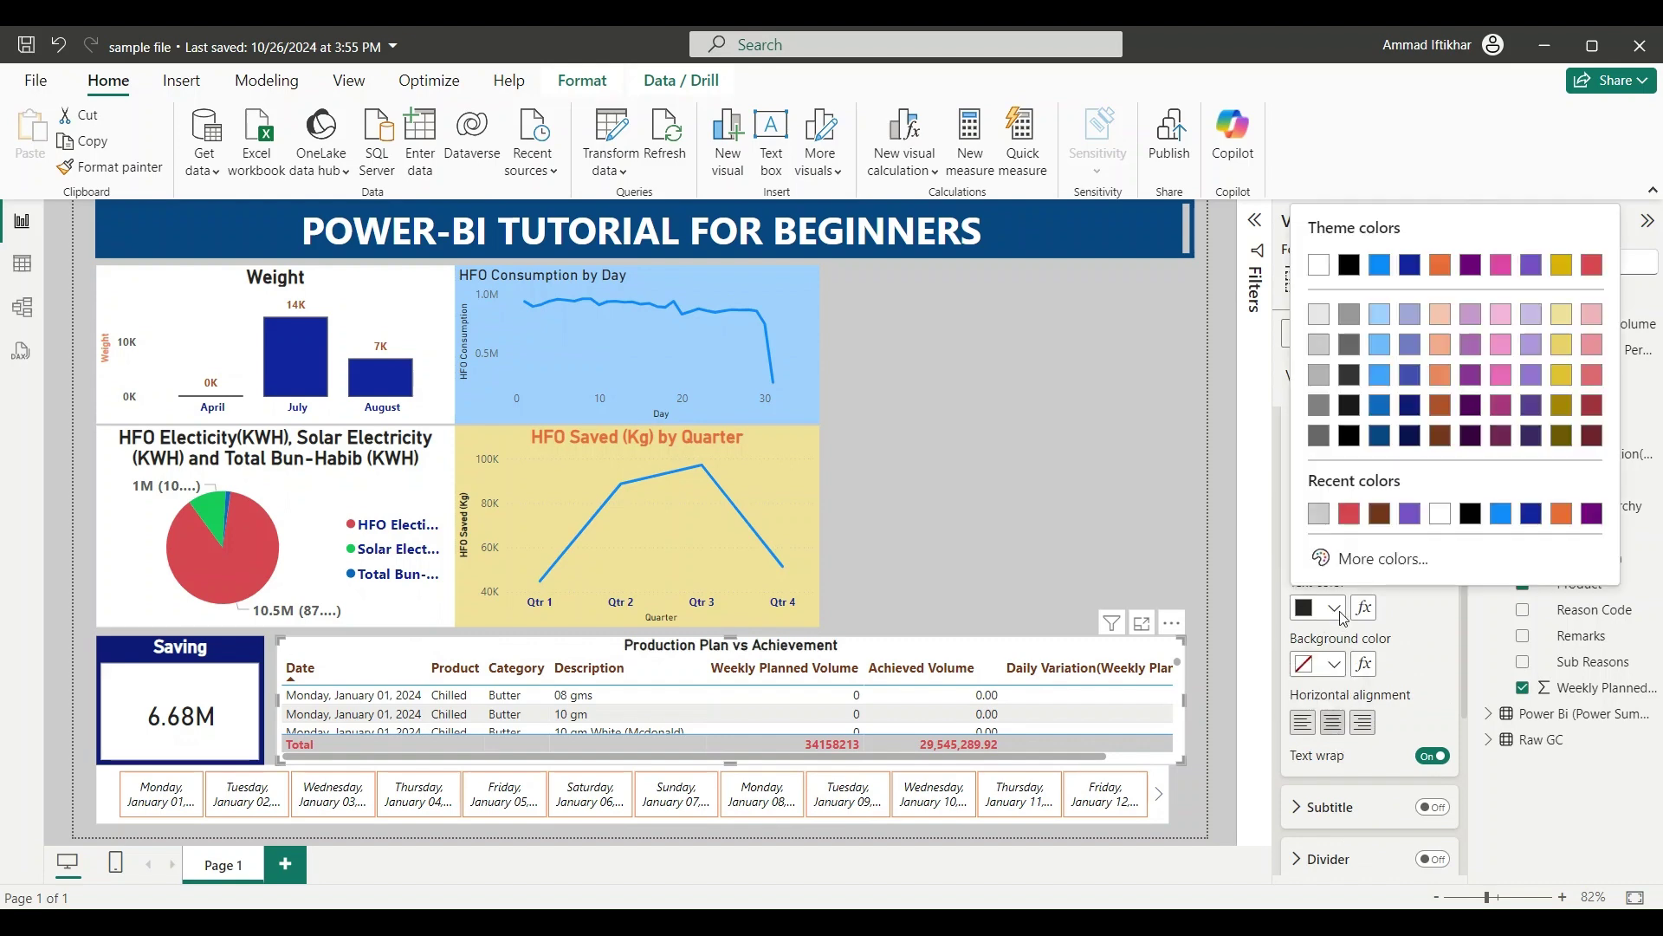
click(1411, 514)
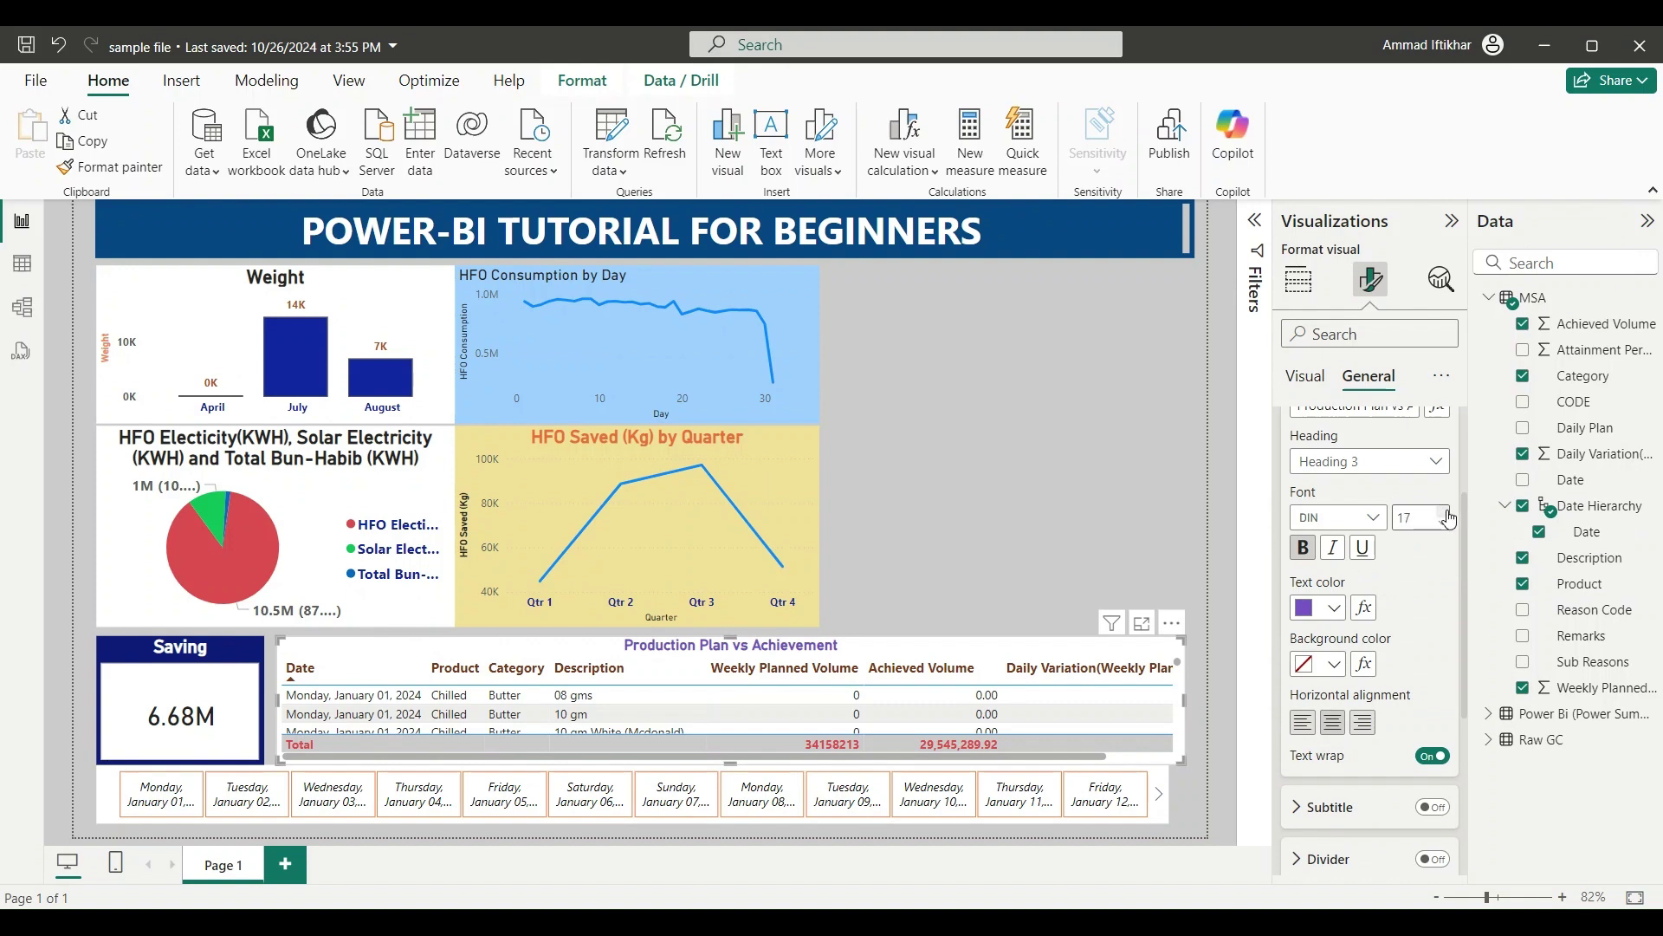
click(1449, 513)
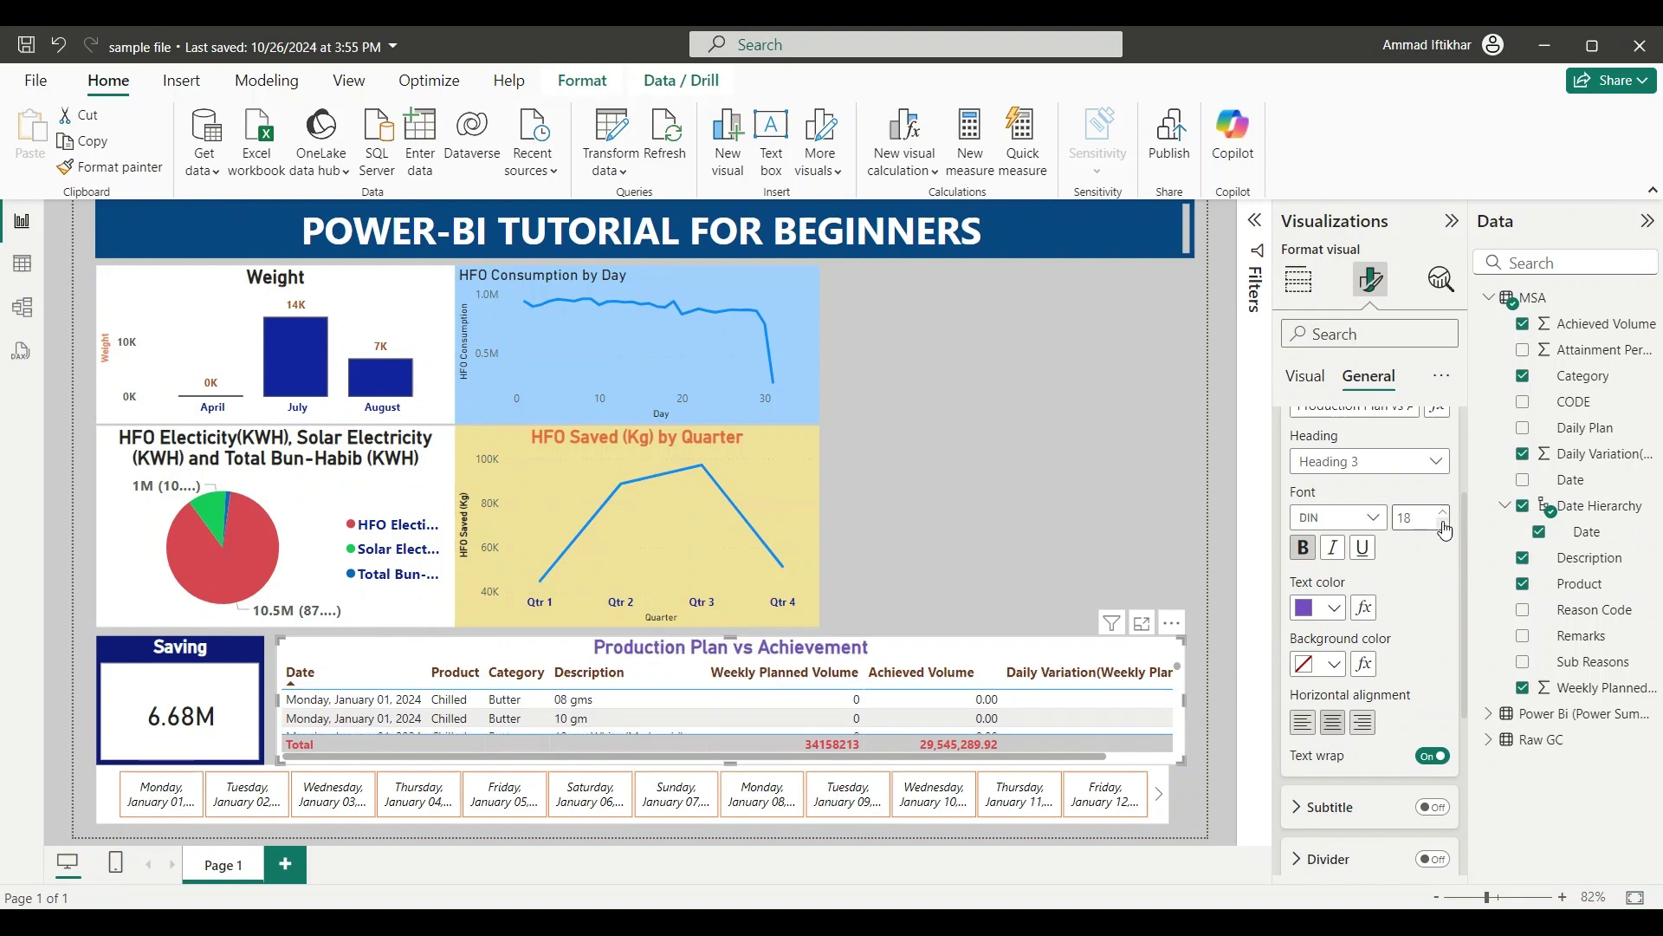
Give the table's title a light orange background and deselect the table to check it on the page.
click(1336, 666)
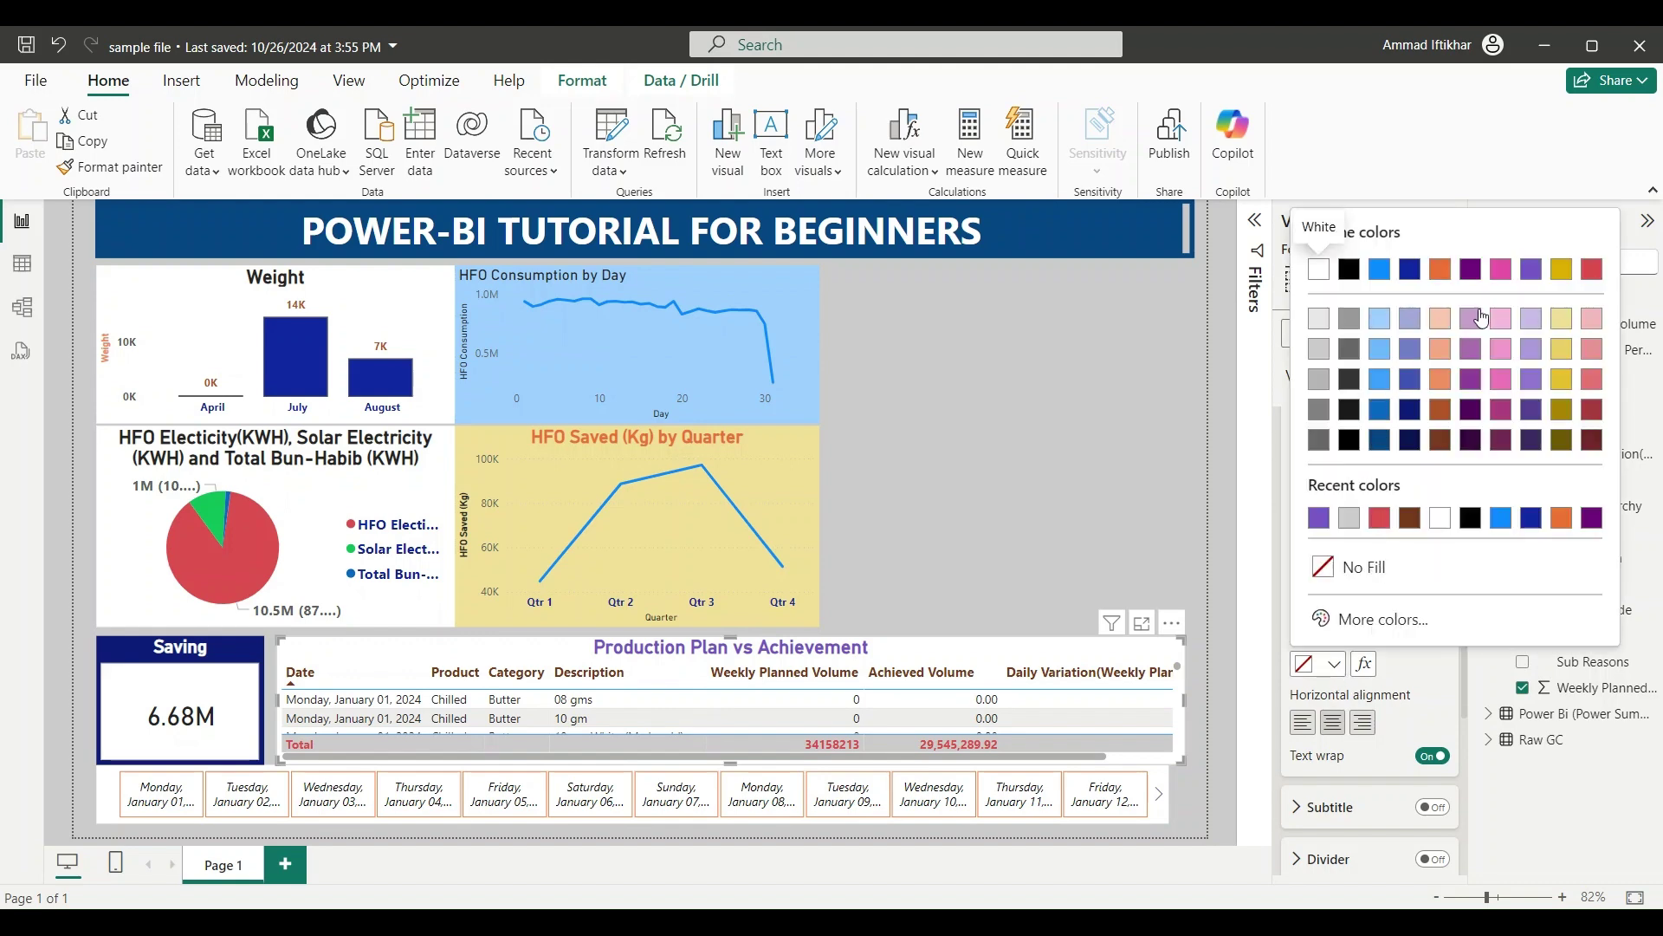
click(1440, 321)
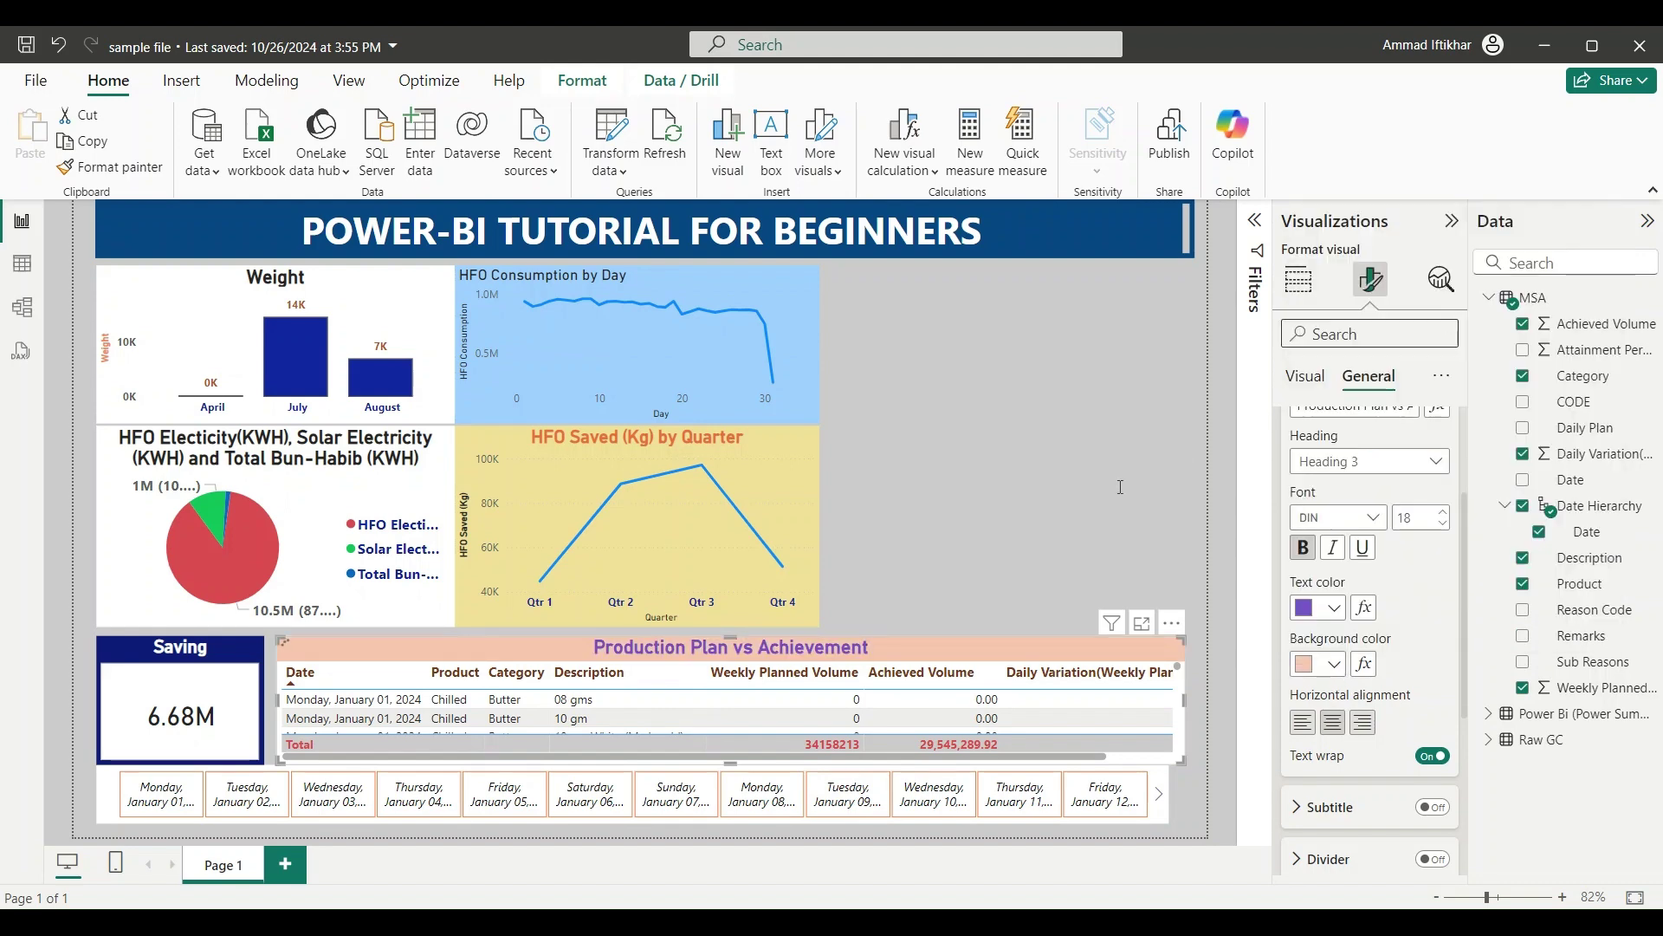
click(1078, 525)
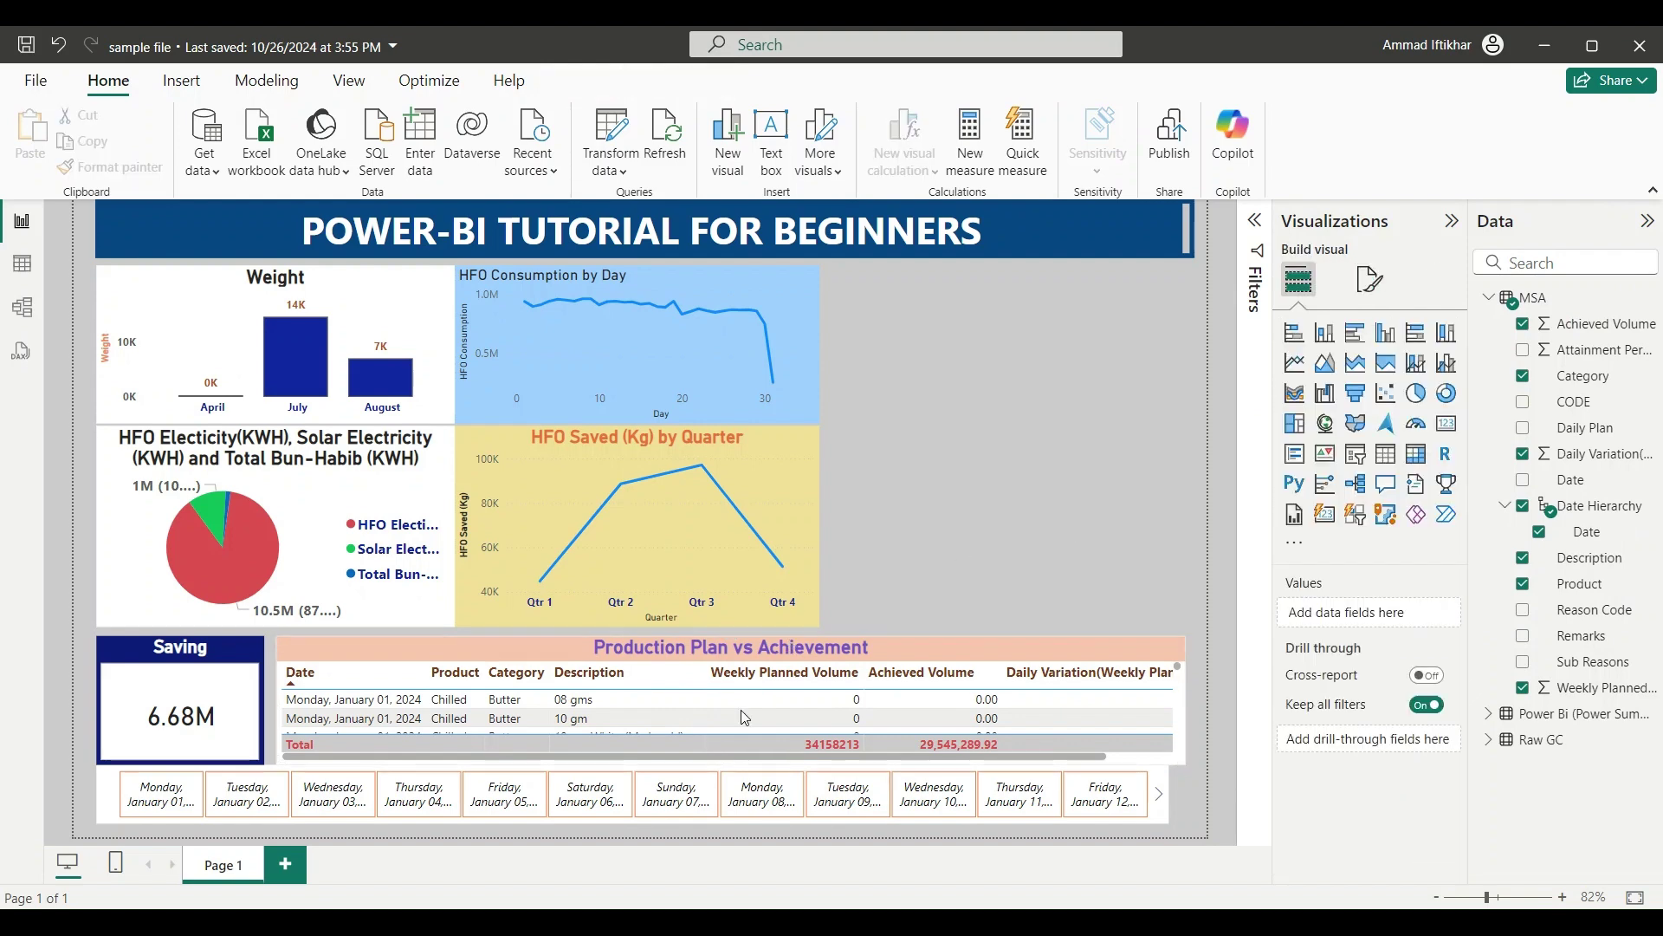
scroll(853, 728, down, 2)
scroll(853, 739, up, 2)
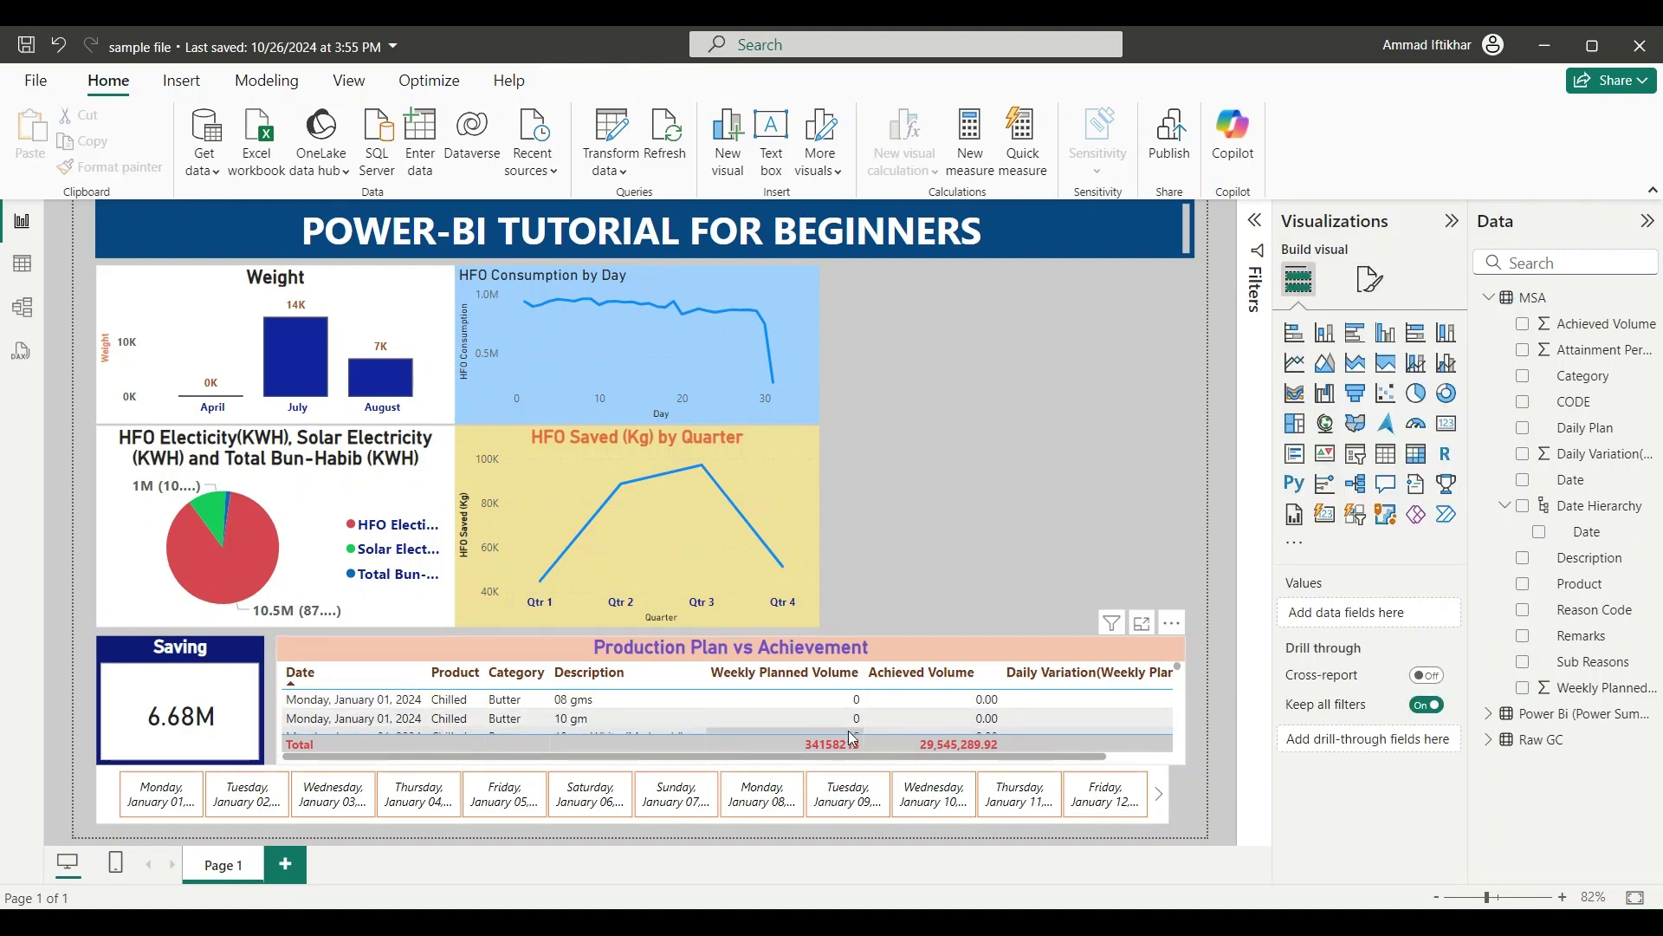
Give the Production Plan vs Achievement table a custom light turquoise background color, #46E7E7.
click(1081, 646)
click(1370, 279)
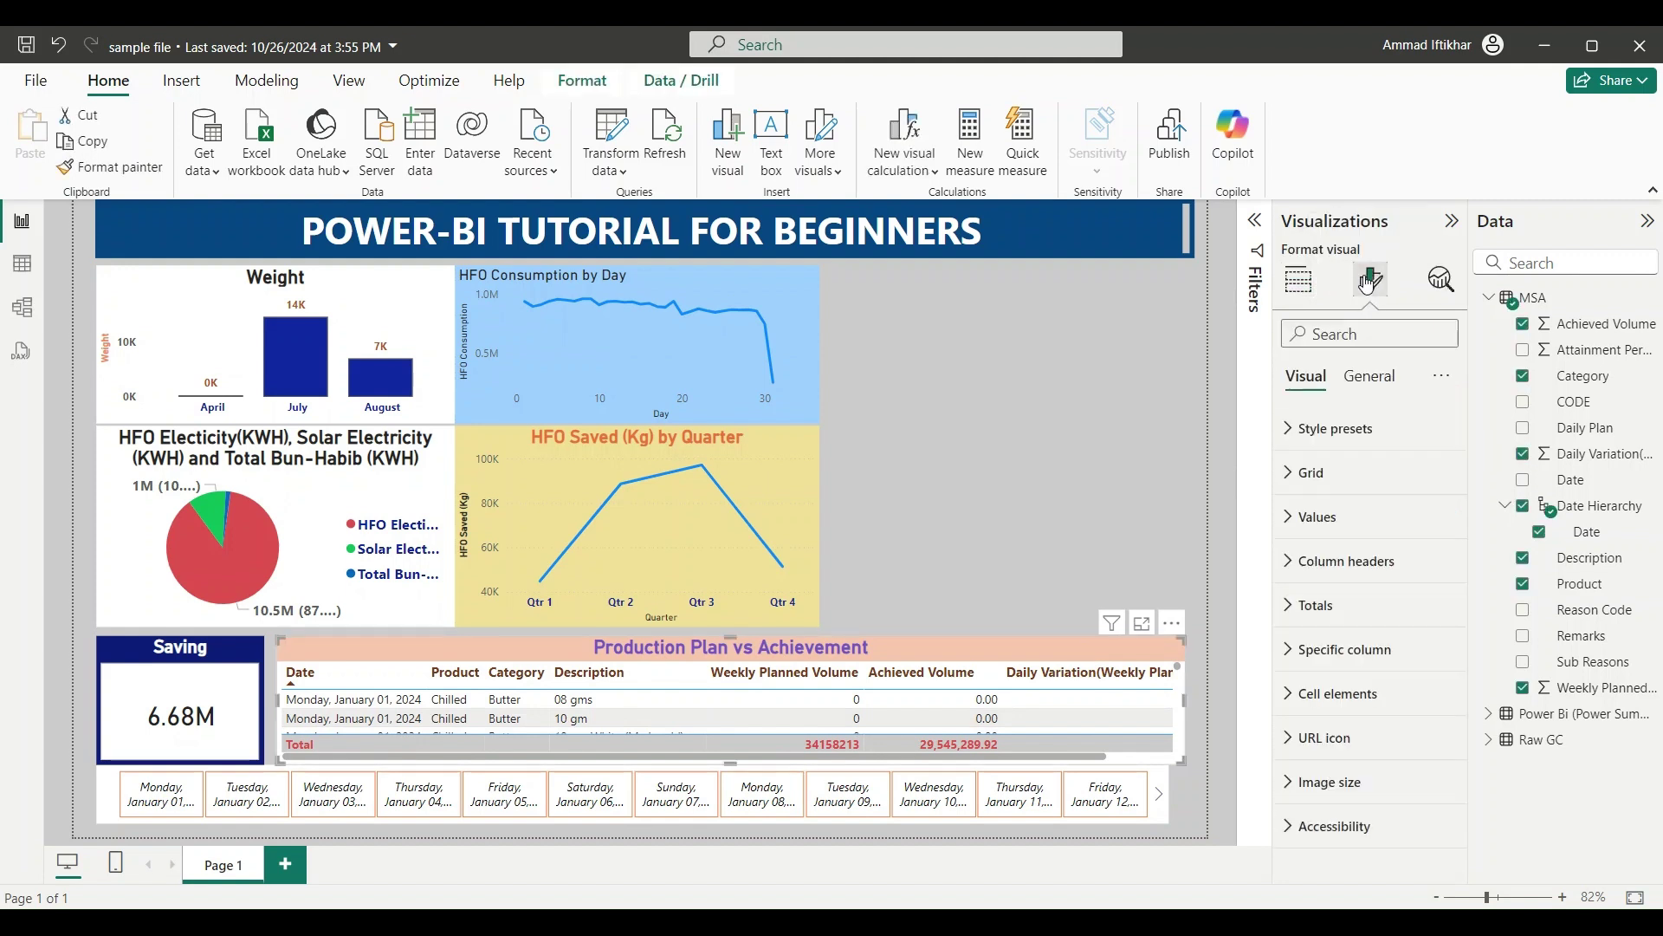
click(1368, 376)
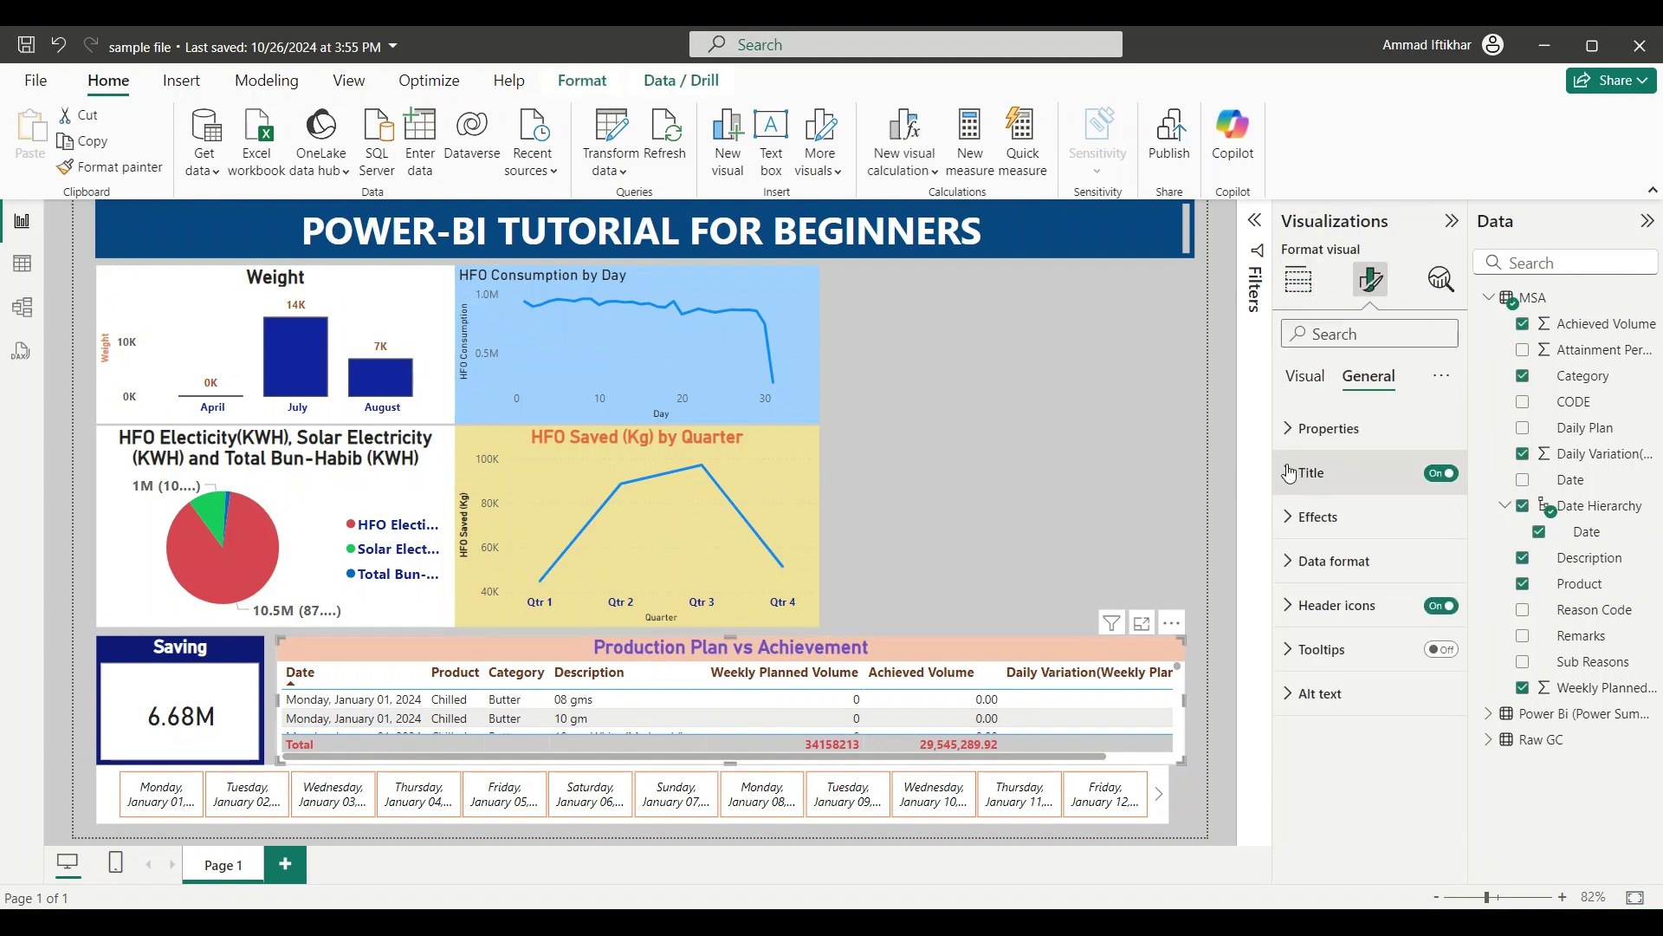
click(1288, 520)
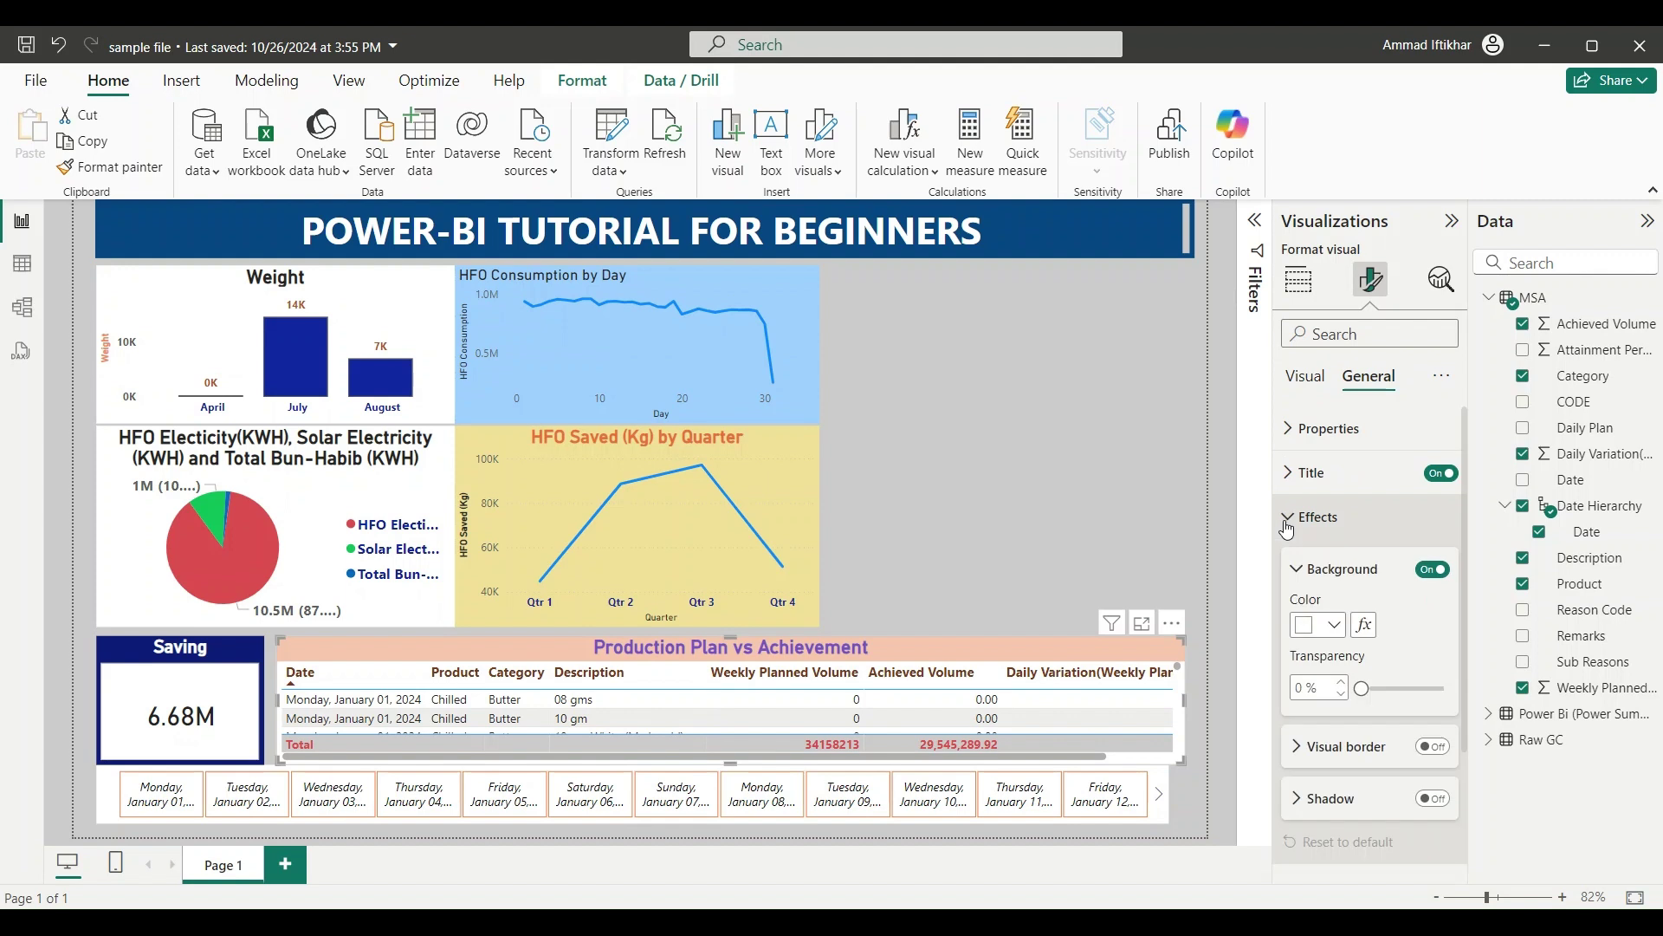
click(1336, 625)
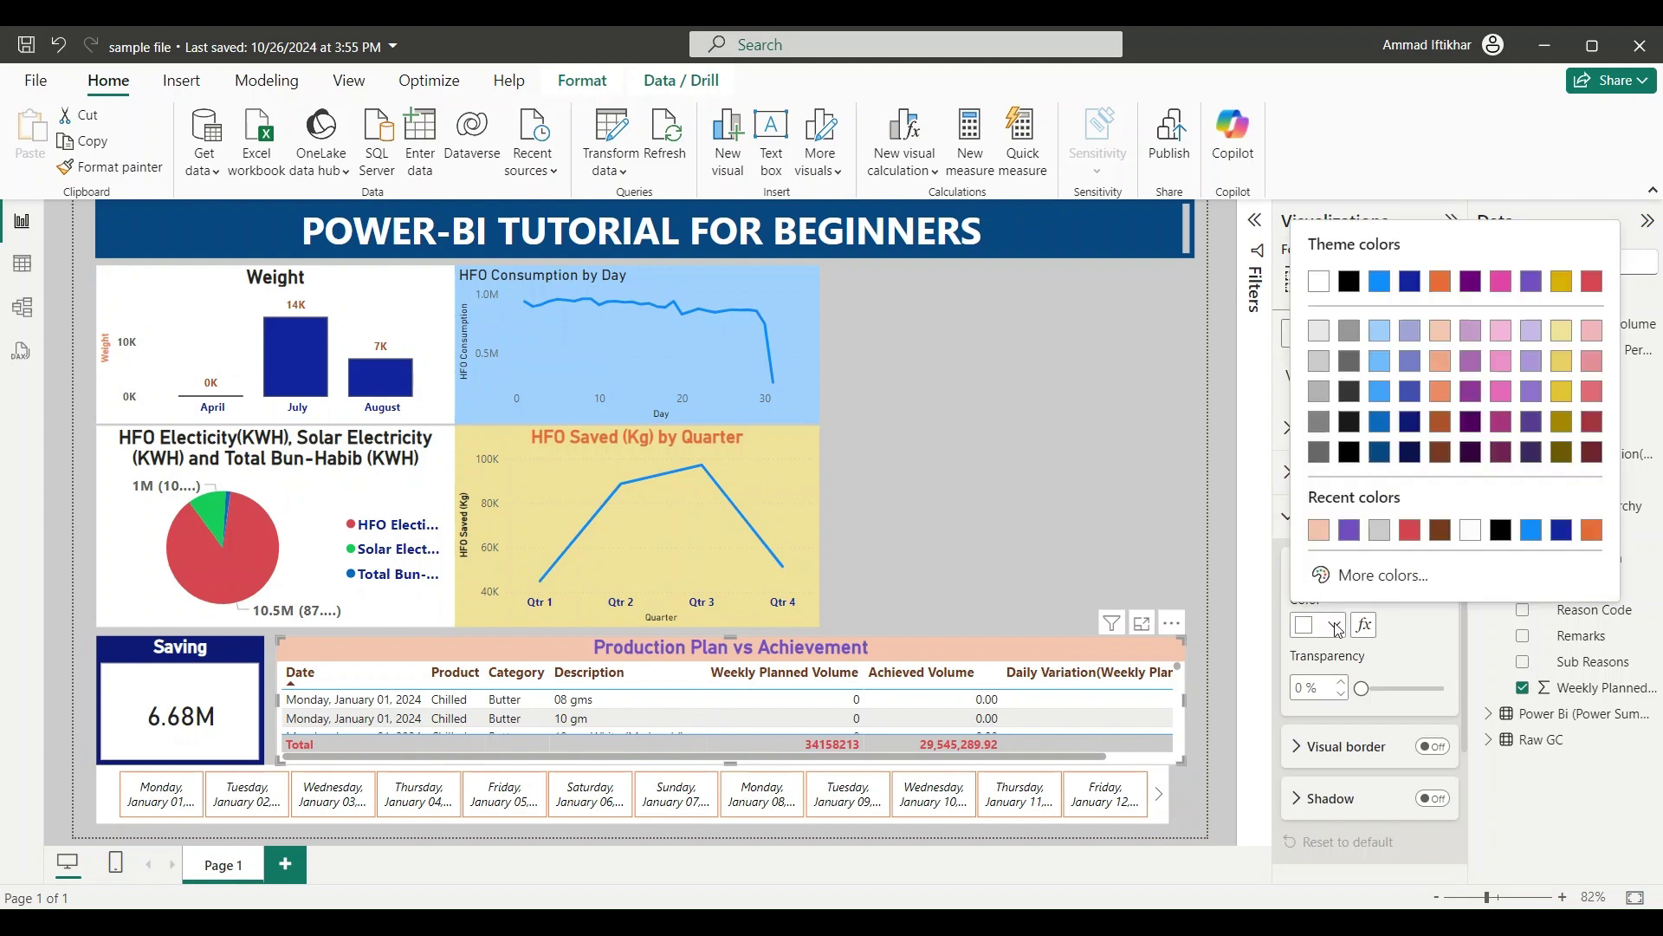
click(1358, 576)
drag(1318, 506, 1453, 512)
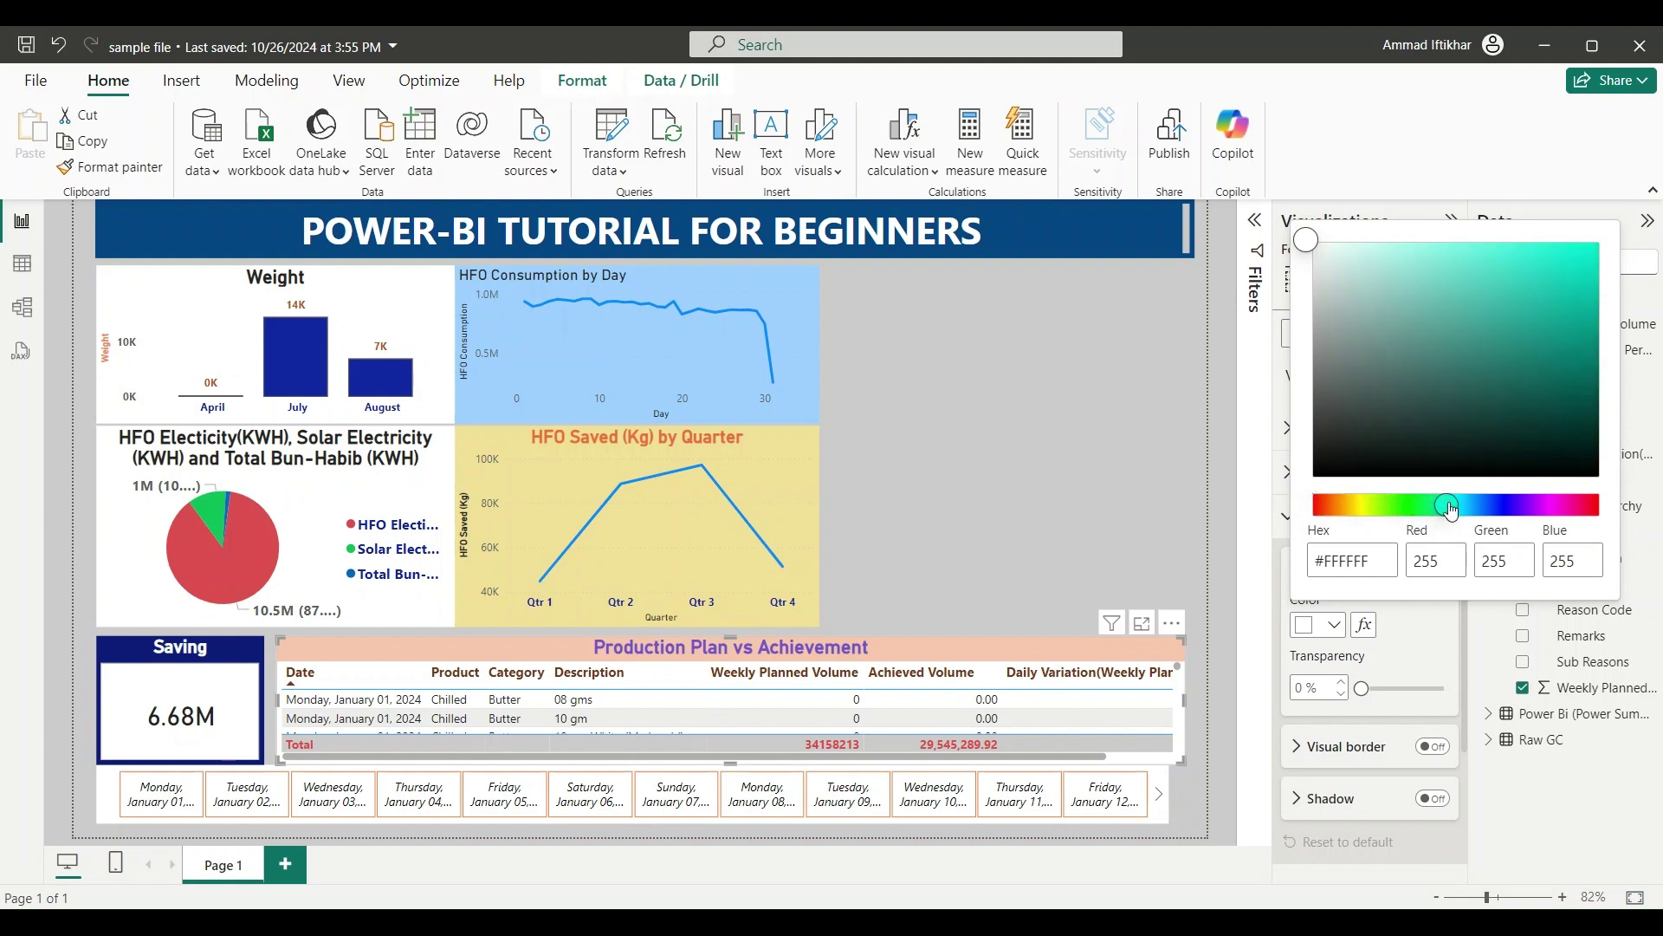
click(1555, 327)
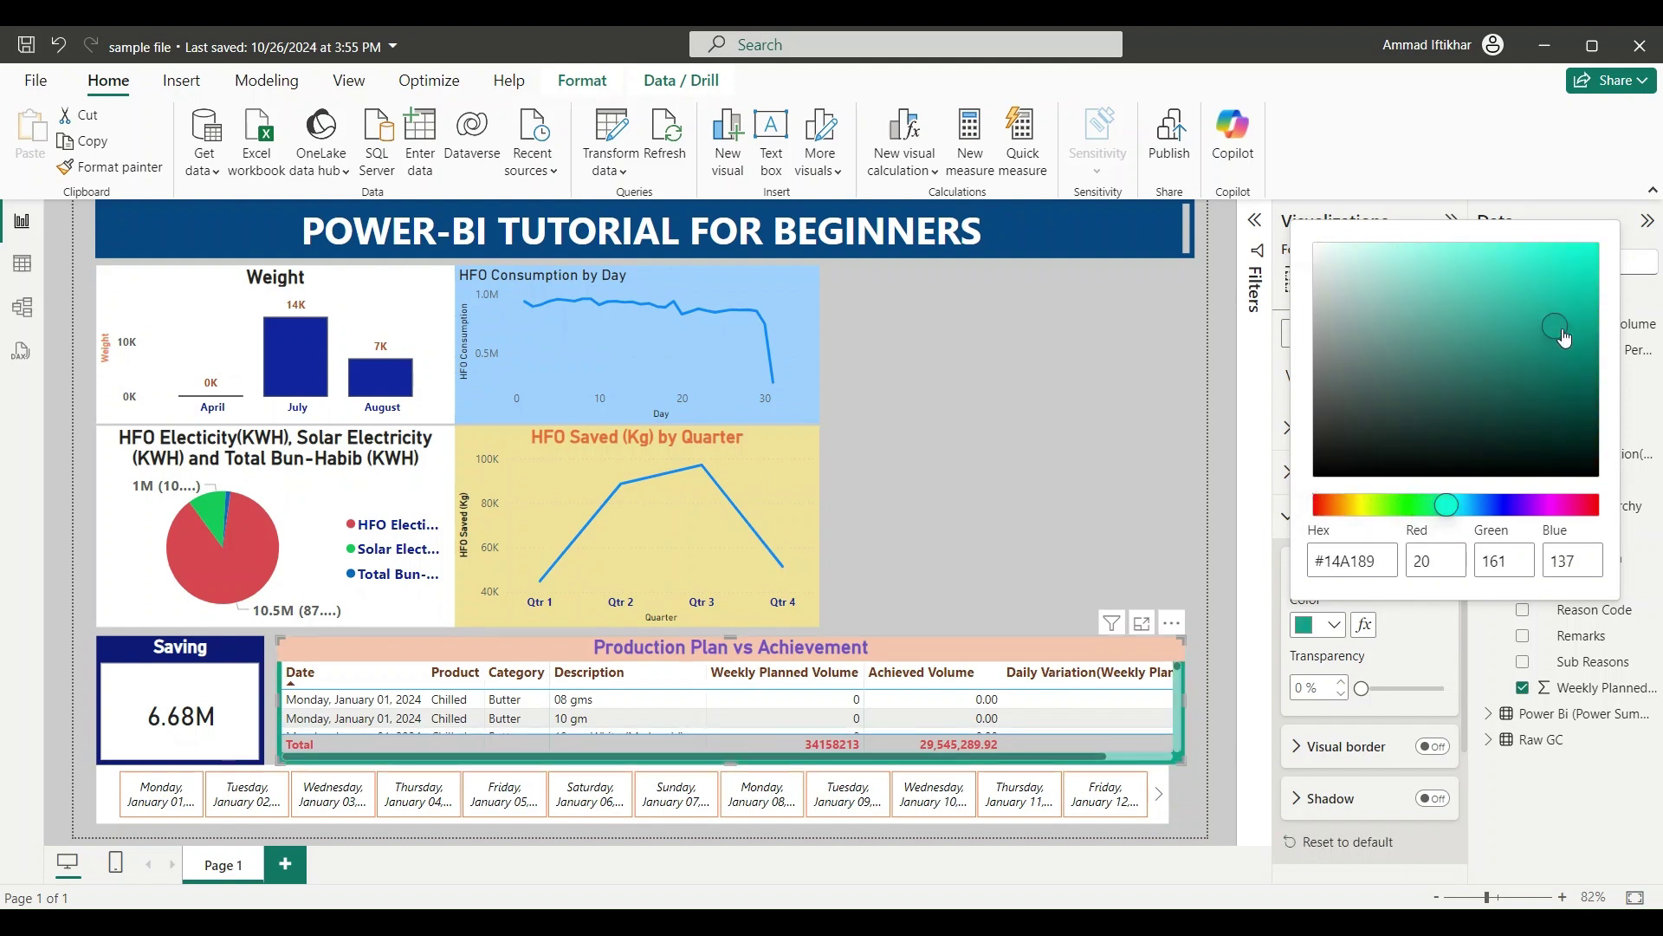
drag(1564, 338, 1504, 262)
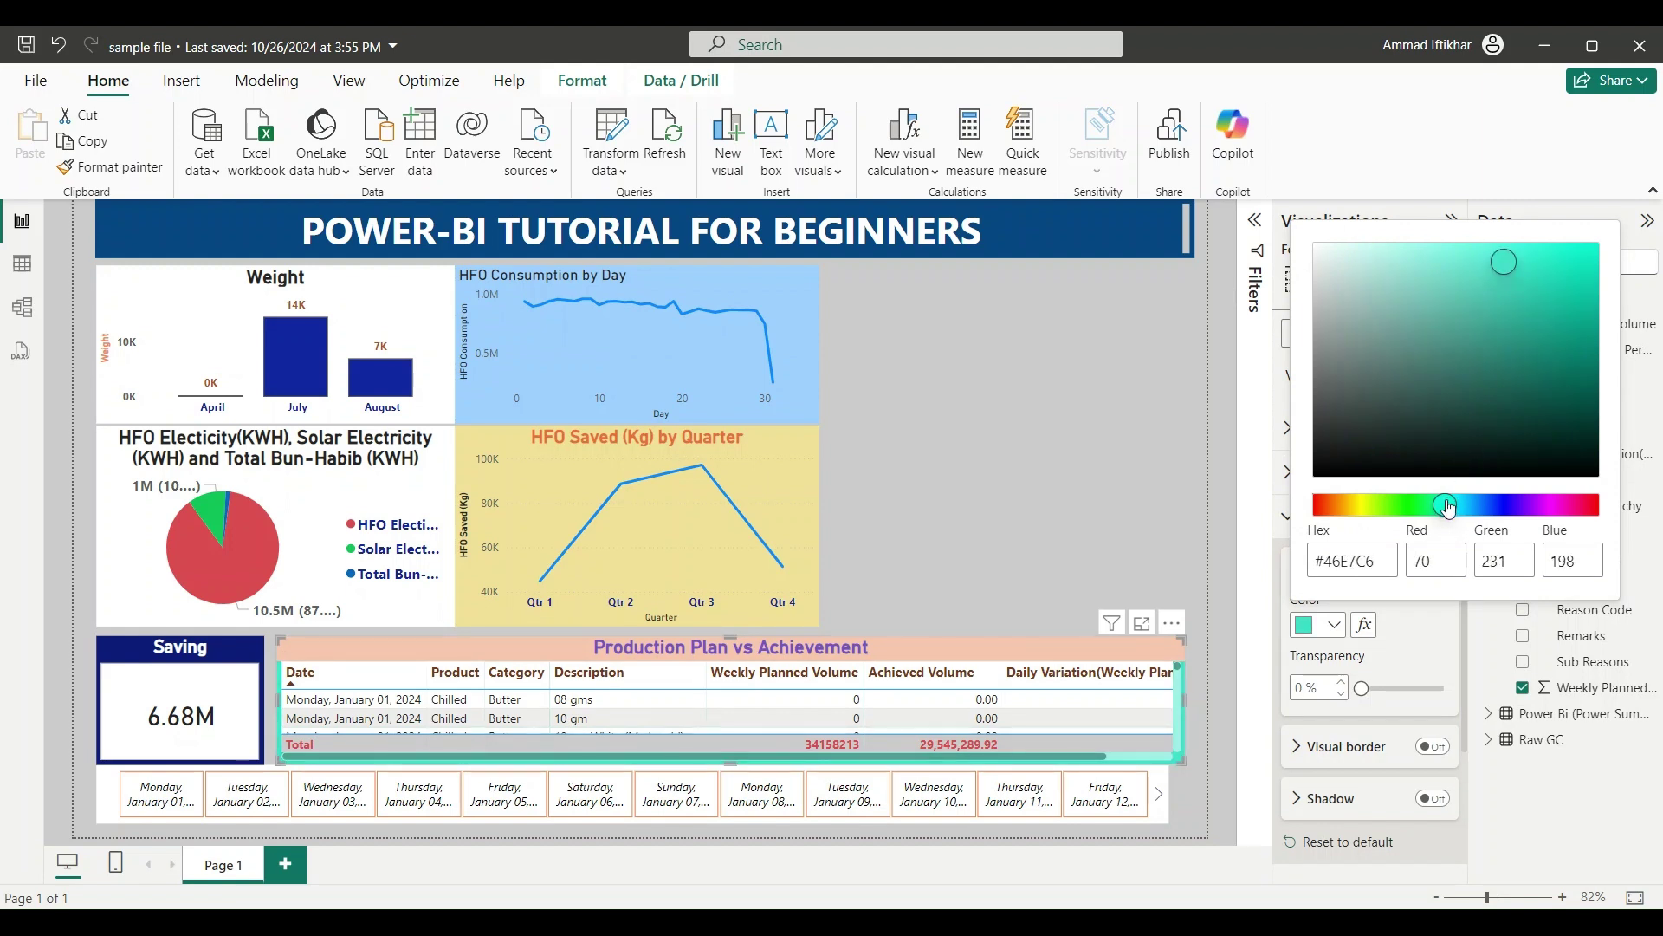
drag(1456, 509, 1462, 509)
key(Escape)
click(1568, 266)
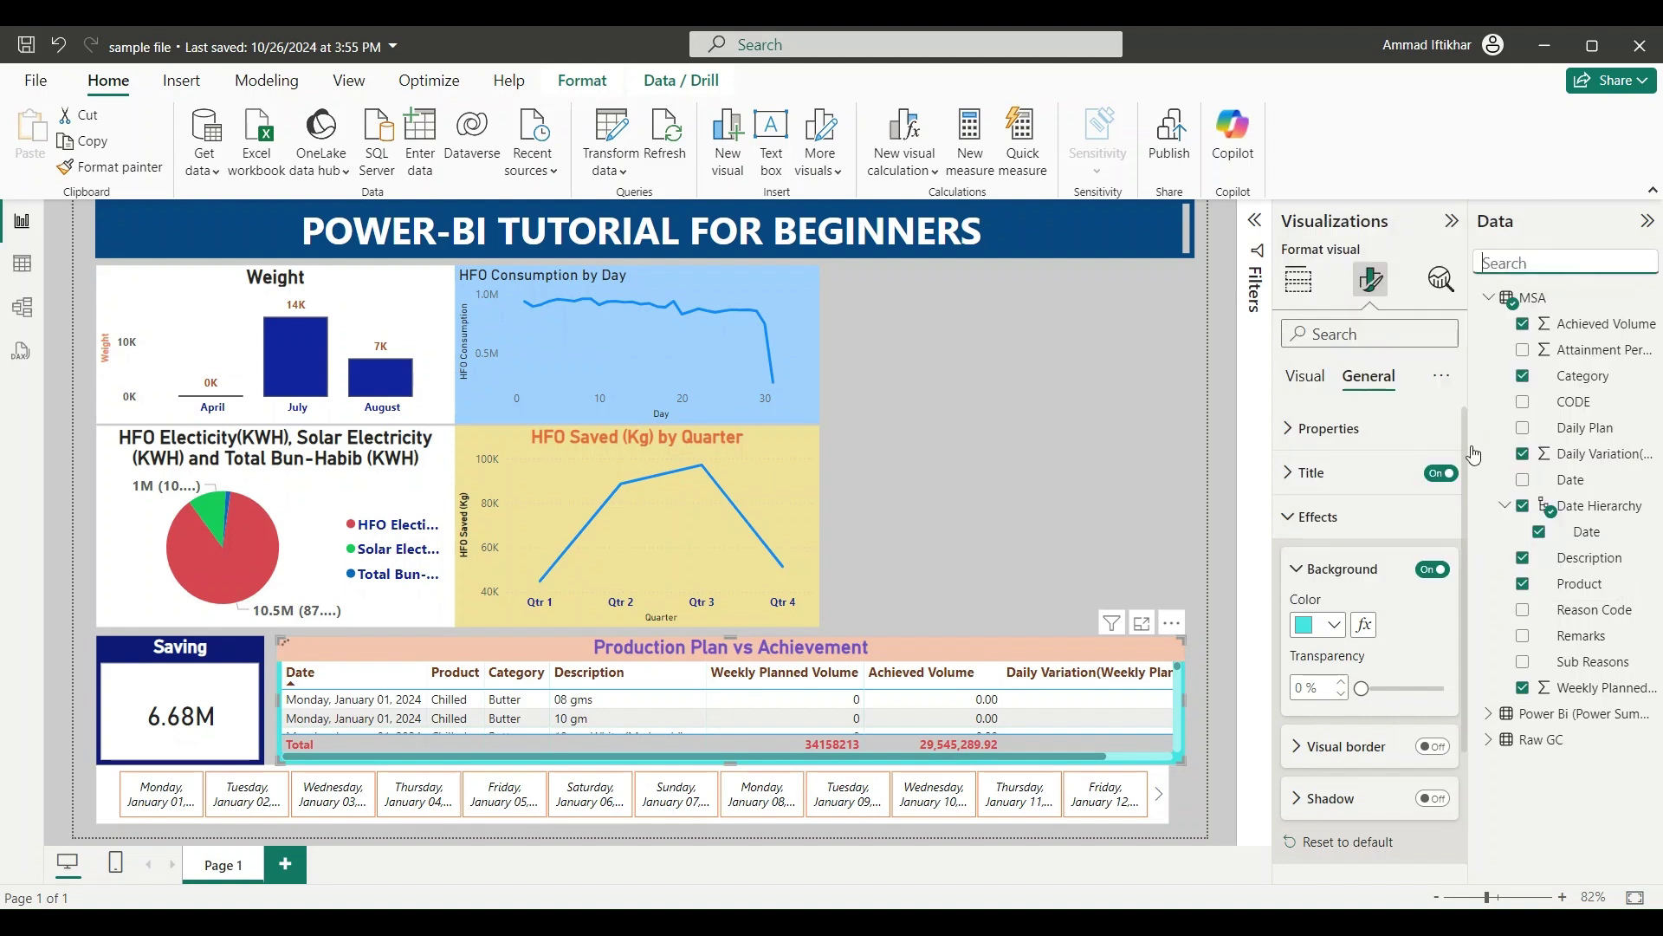
Darken the table's background to the custom turquoise #1ACACA and turn on its visual border.
click(1335, 626)
click(1378, 576)
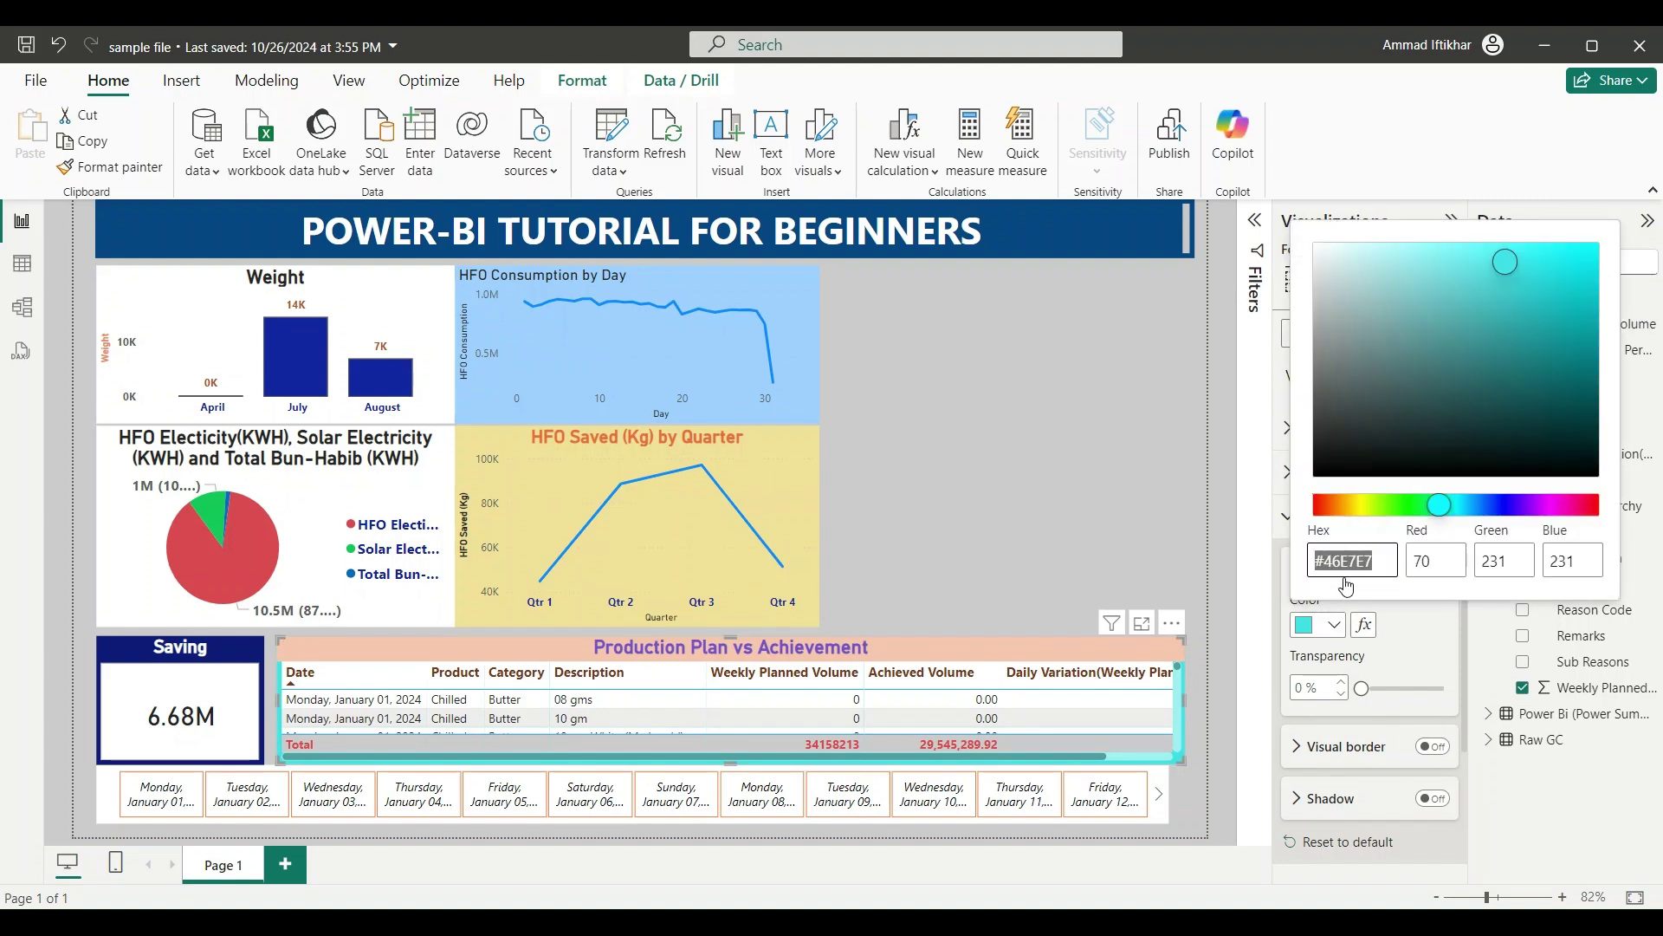
drag(1491, 277, 1565, 300)
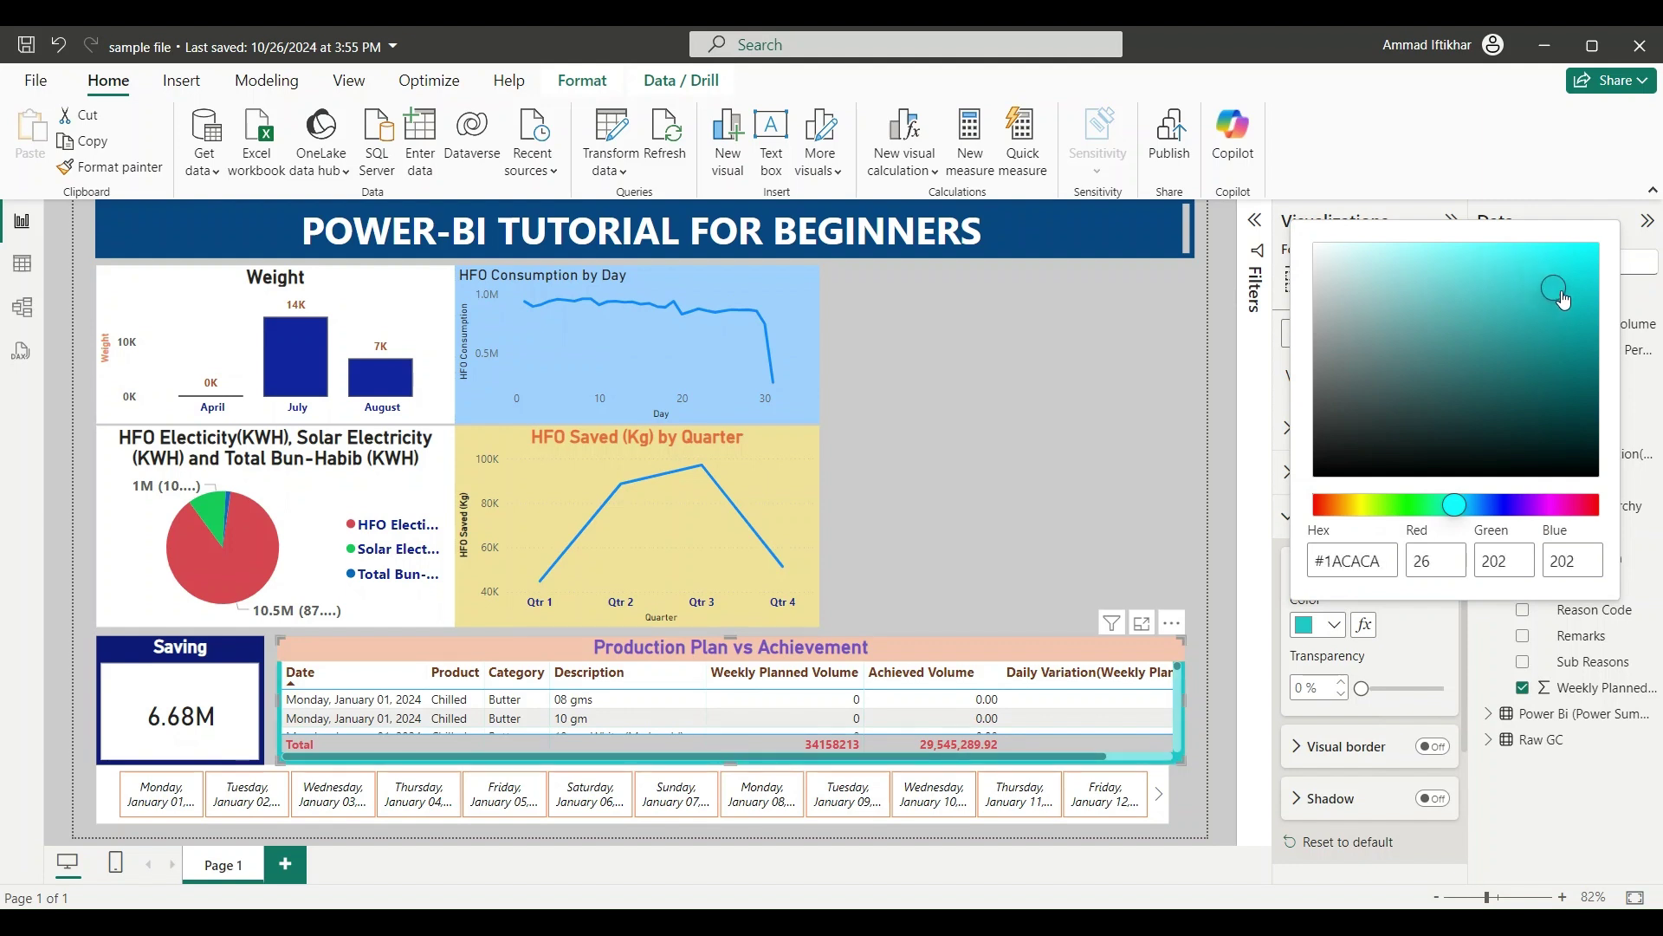
click(1259, 554)
scroll(1445, 616, down, 3)
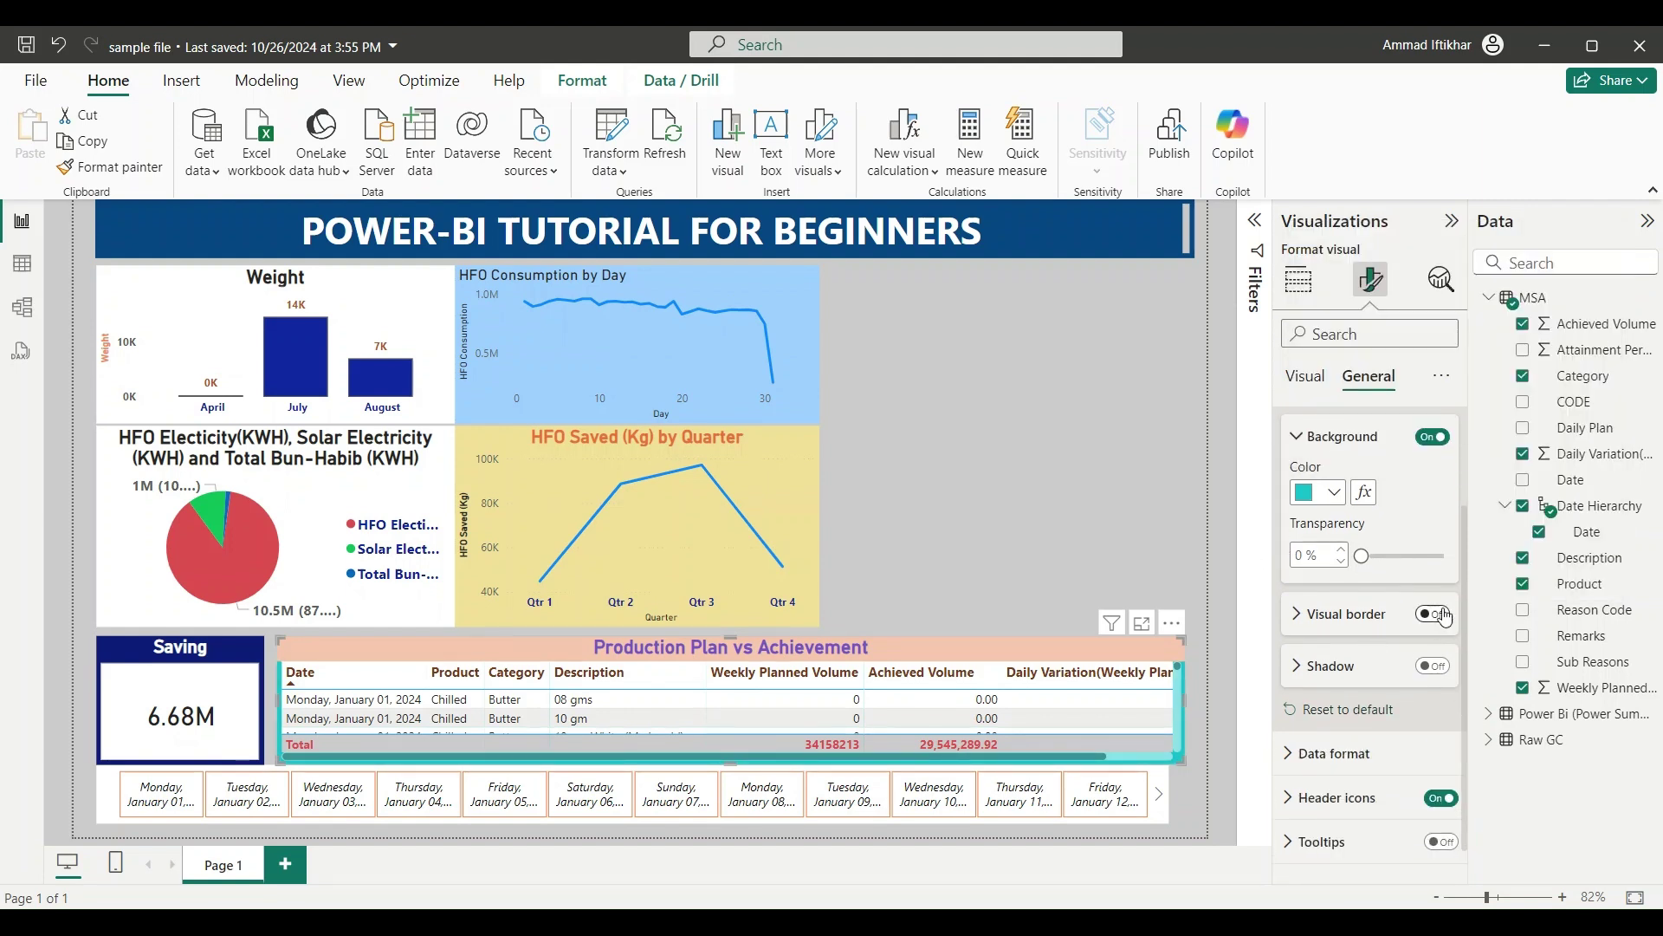
click(1434, 614)
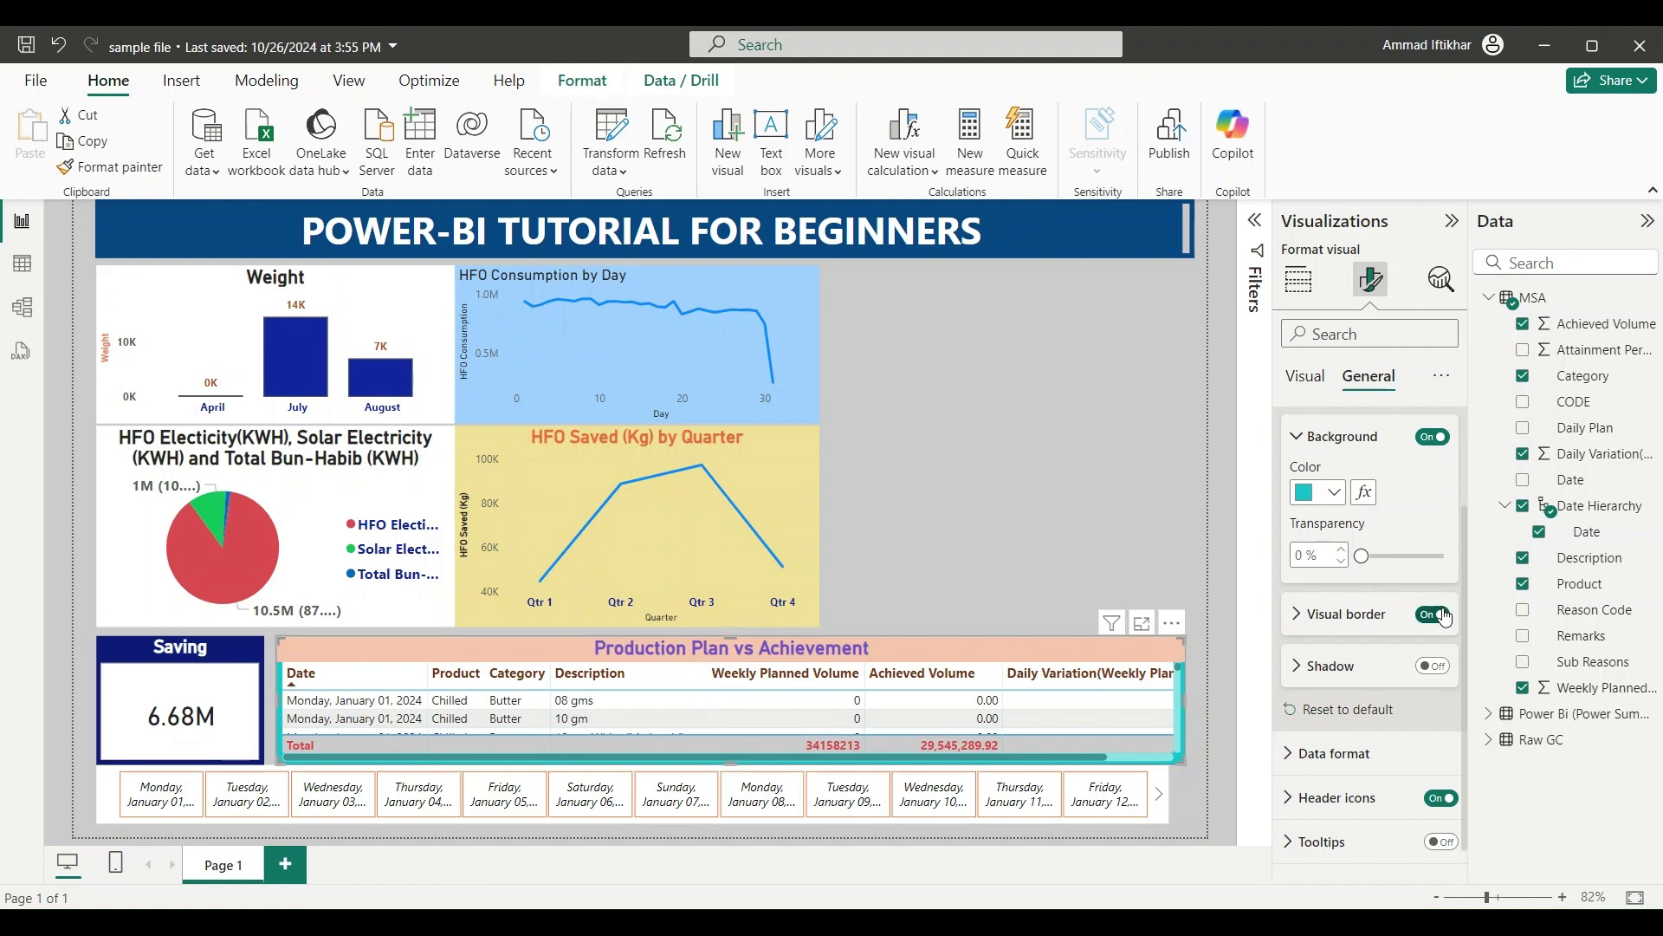
Set the data format of the table's Date Hierarchy date column to 14-Mar-01 (dd-mmm-yy).
scroll(1385, 693, down, 1)
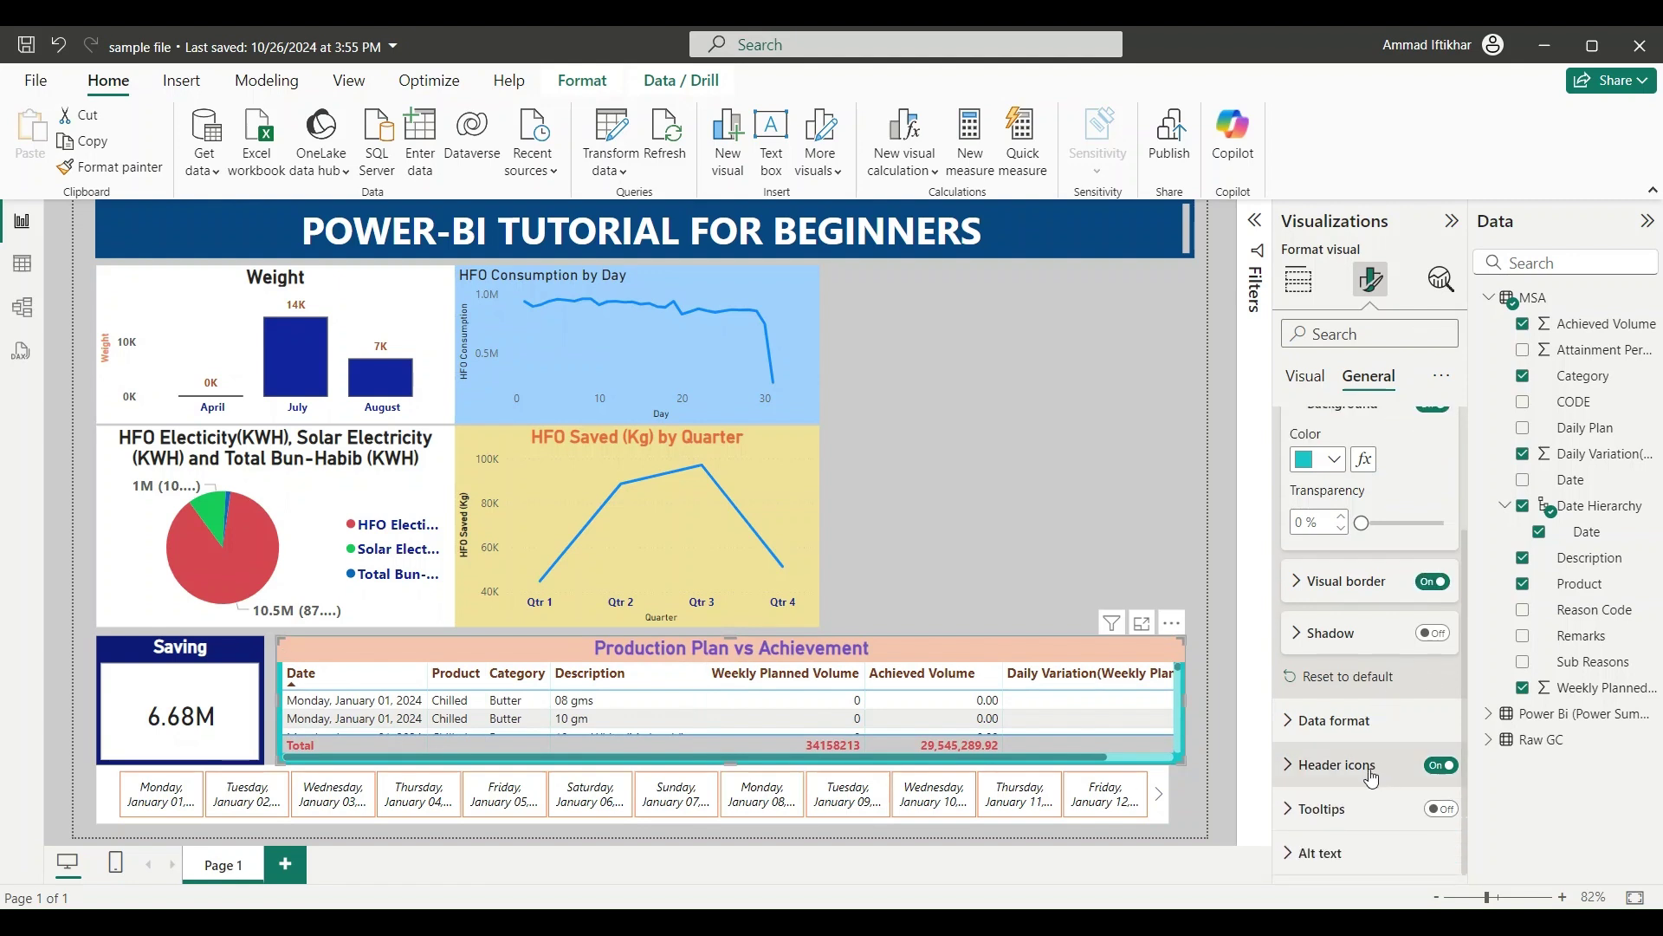
click(1338, 720)
scroll(1350, 719, down, 5)
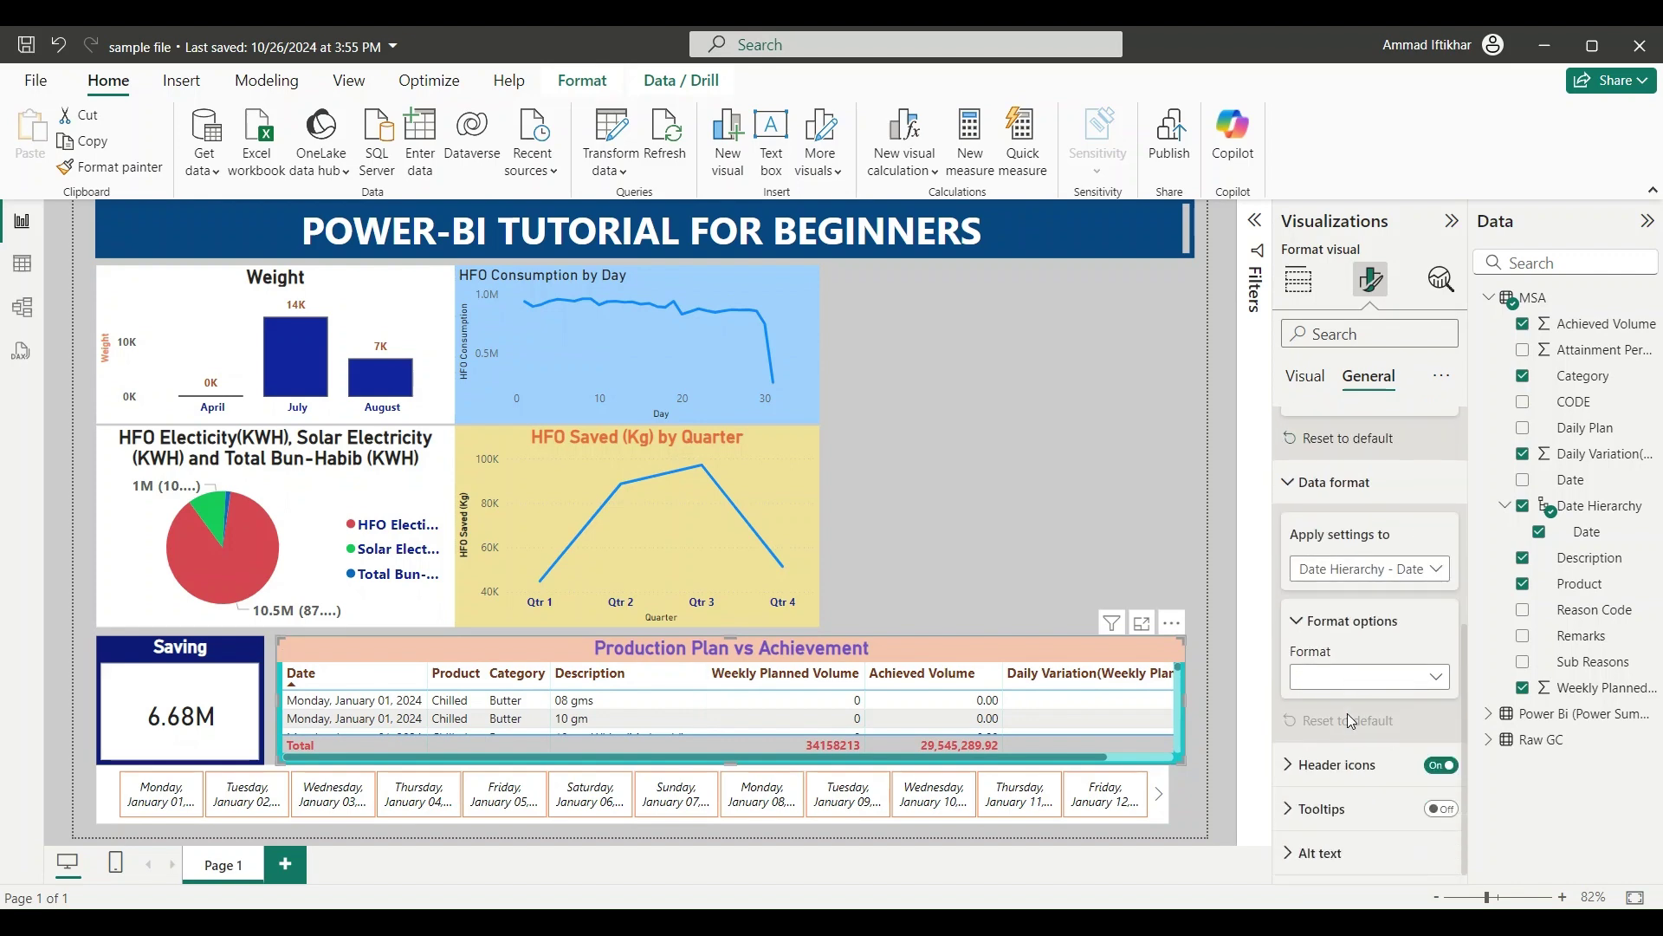
click(1433, 576)
click(1434, 582)
click(1371, 680)
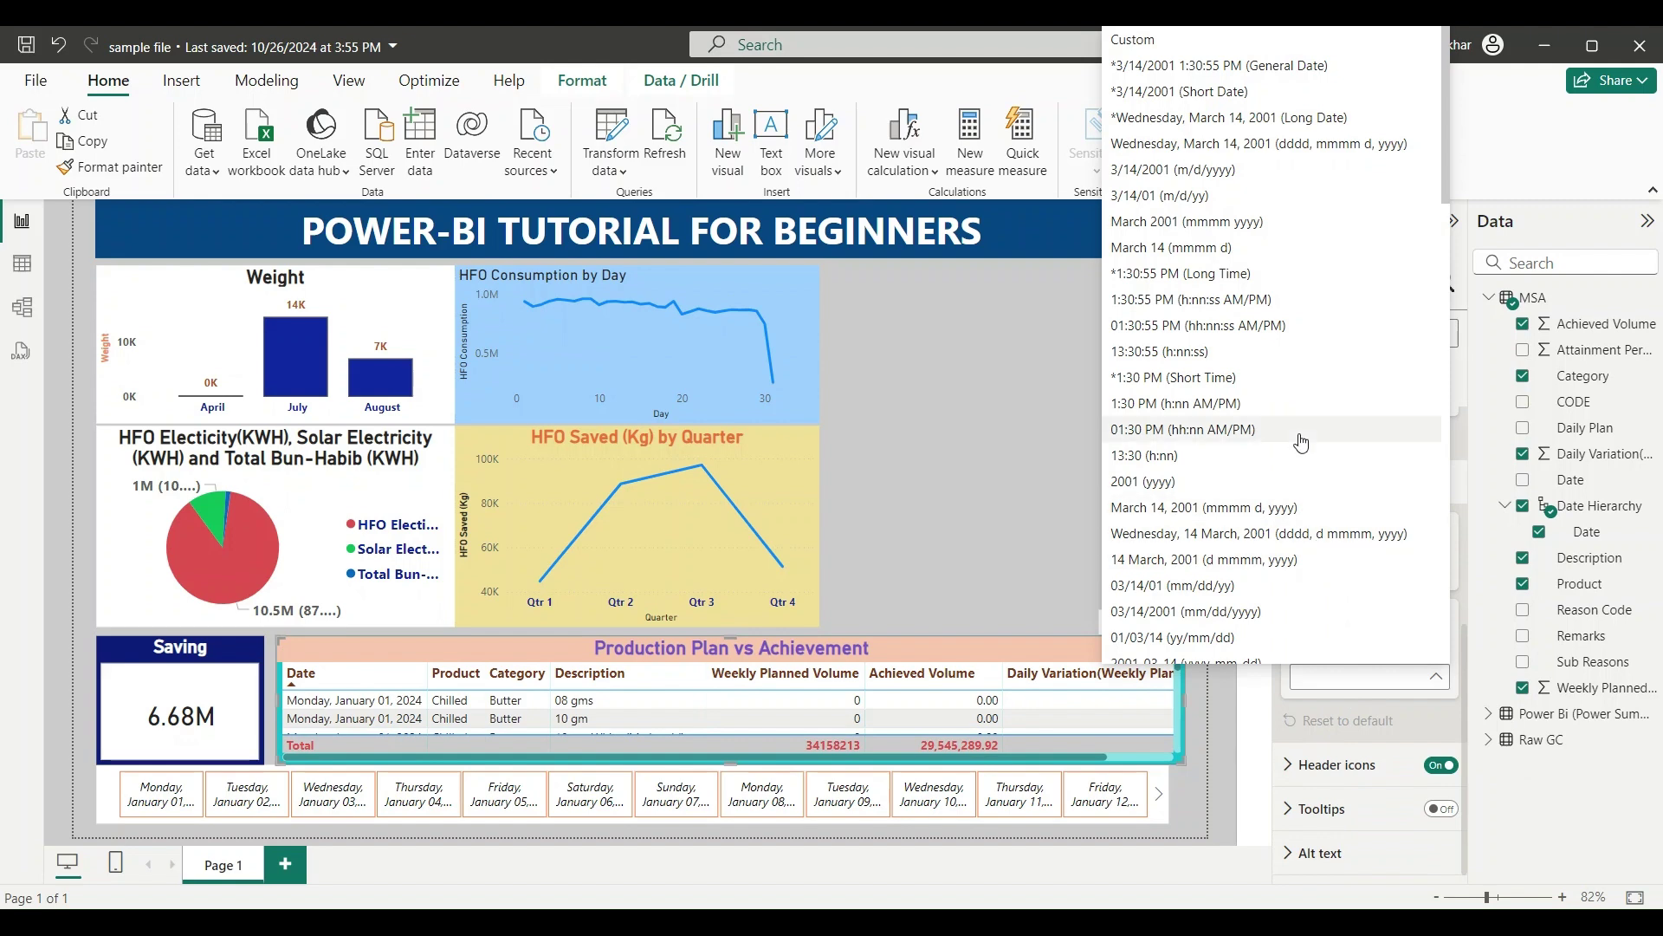
scroll(1301, 442, down, 5)
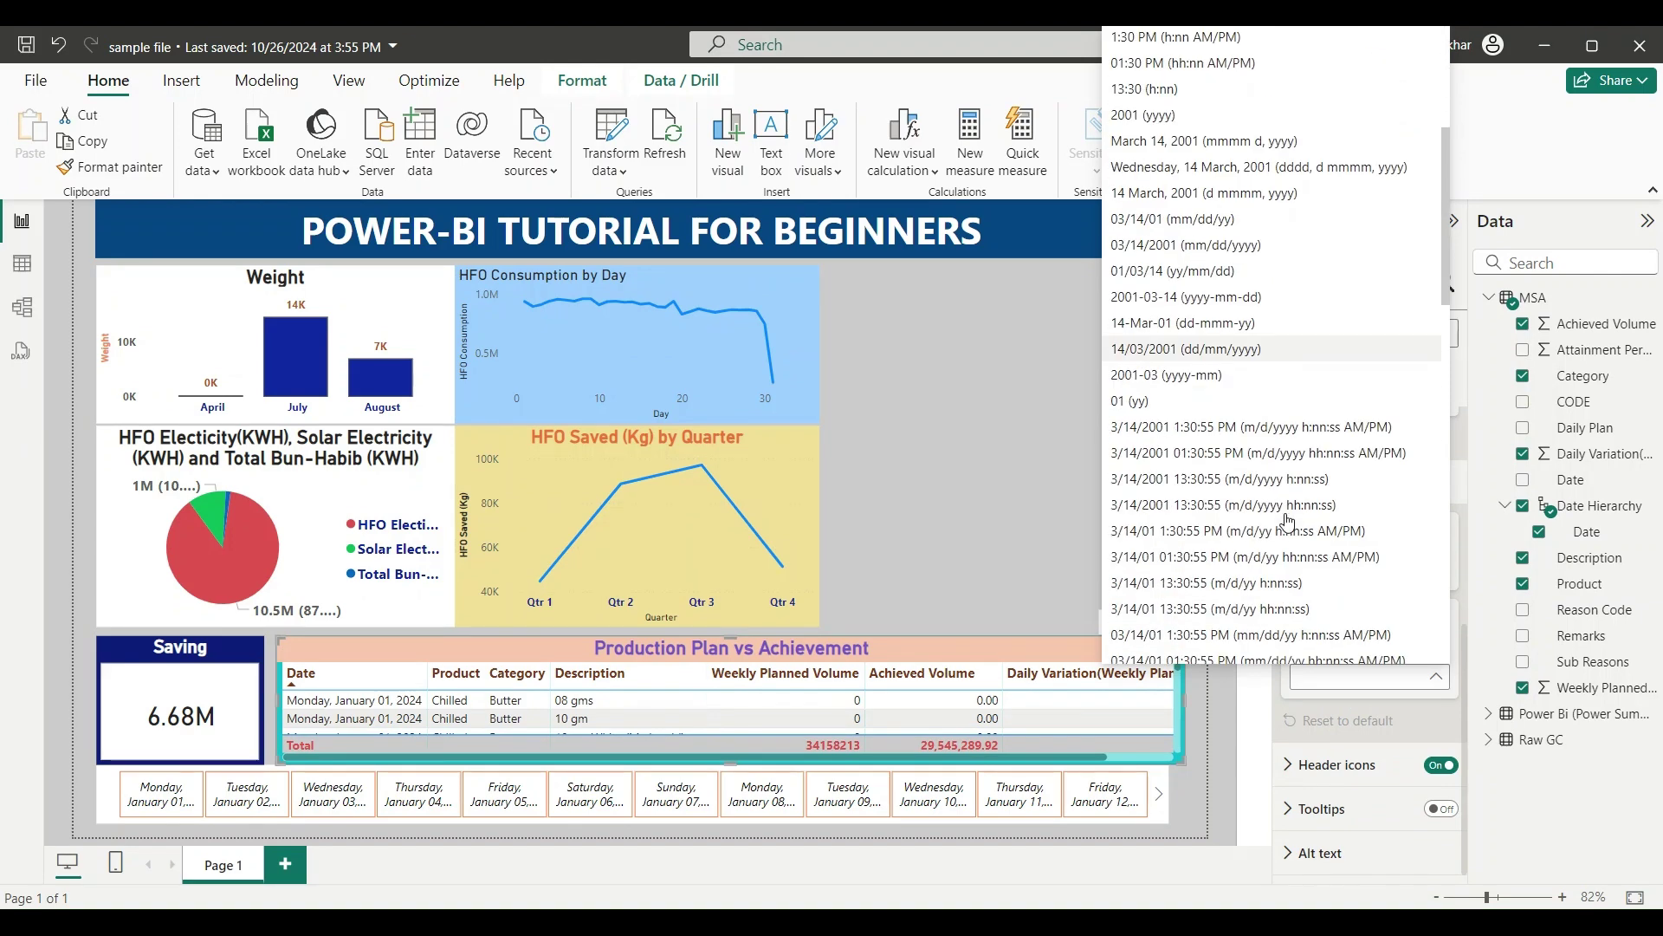
scroll(1289, 521, down, 4)
scroll(1288, 518, up, 5)
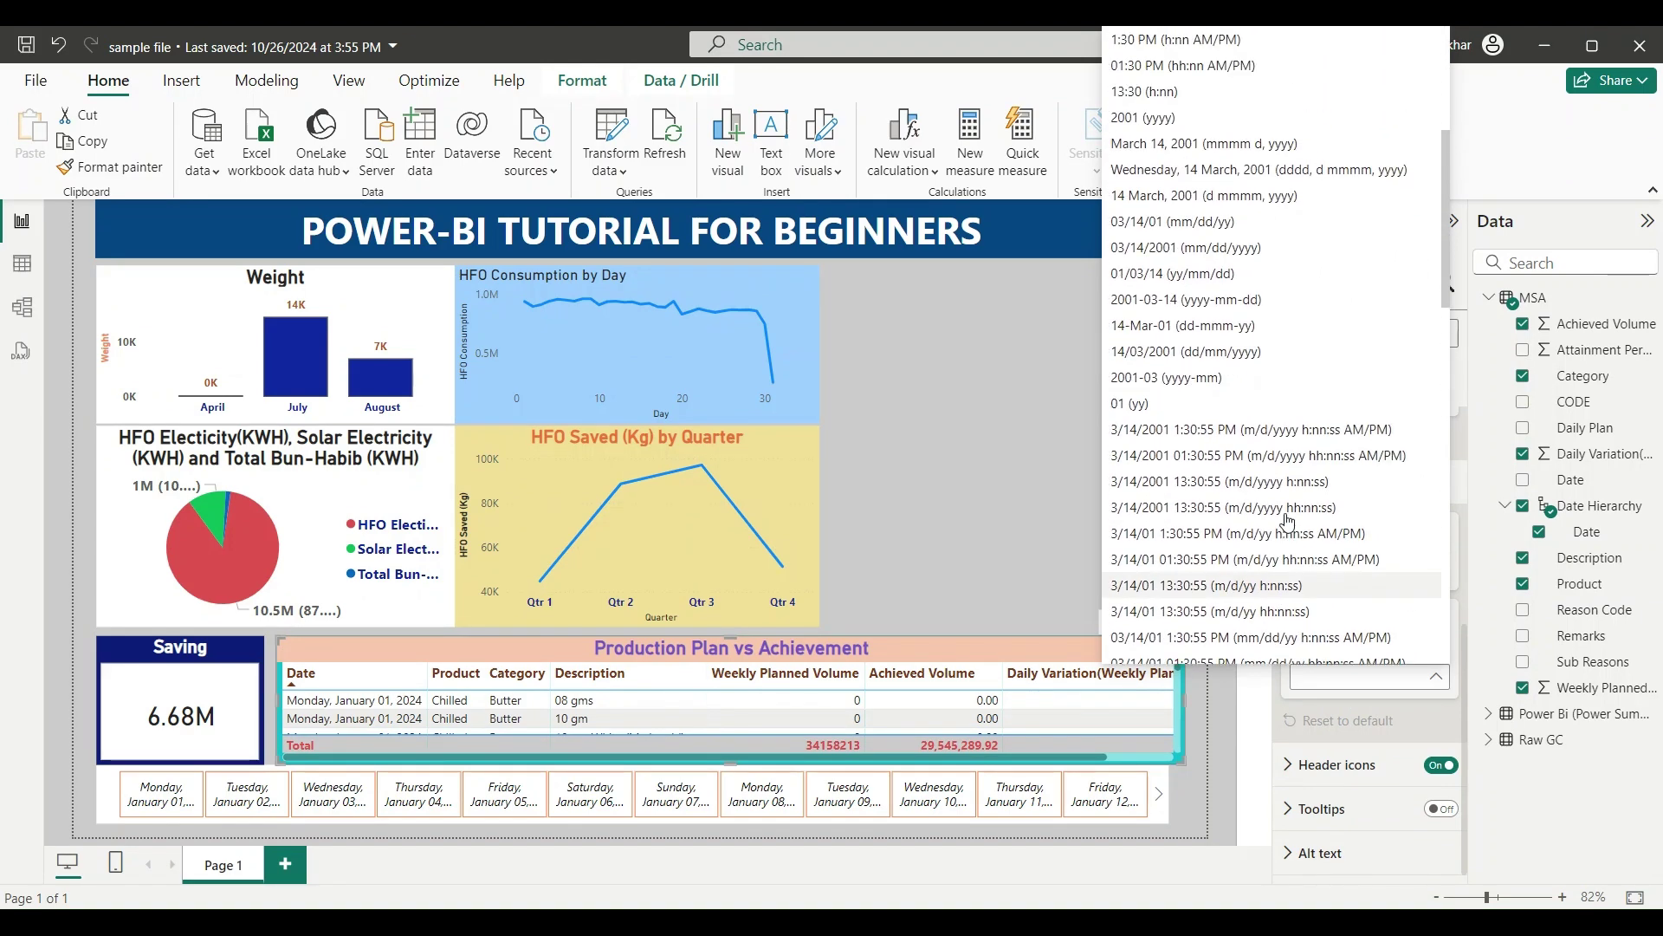
click(1196, 334)
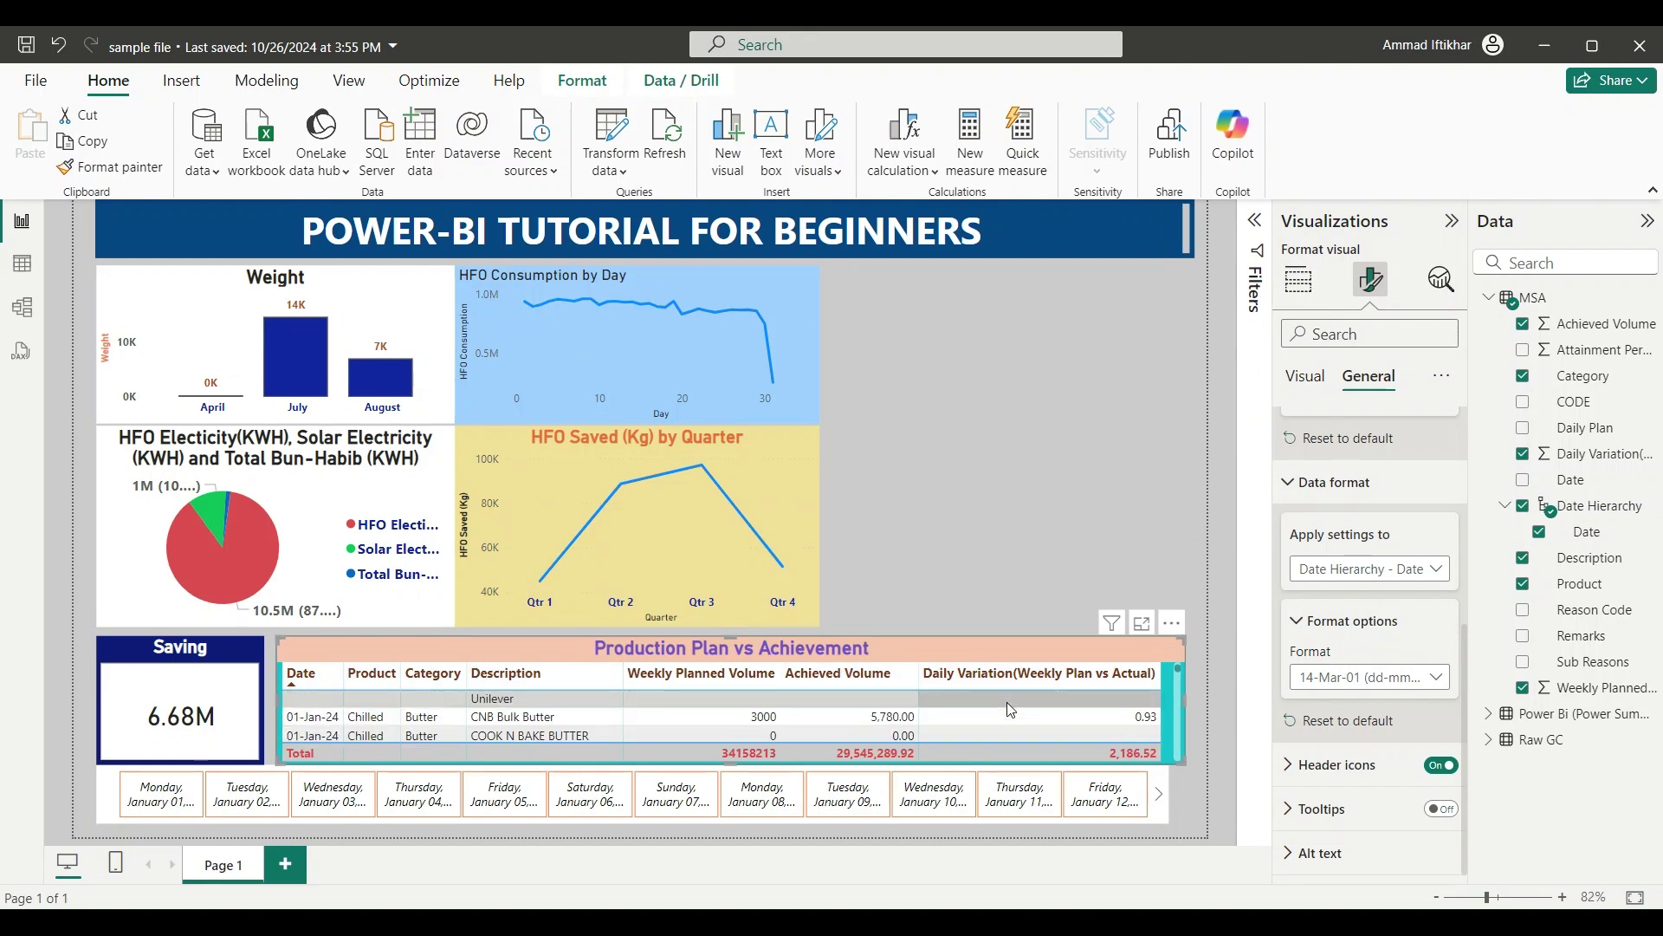
click(1338, 620)
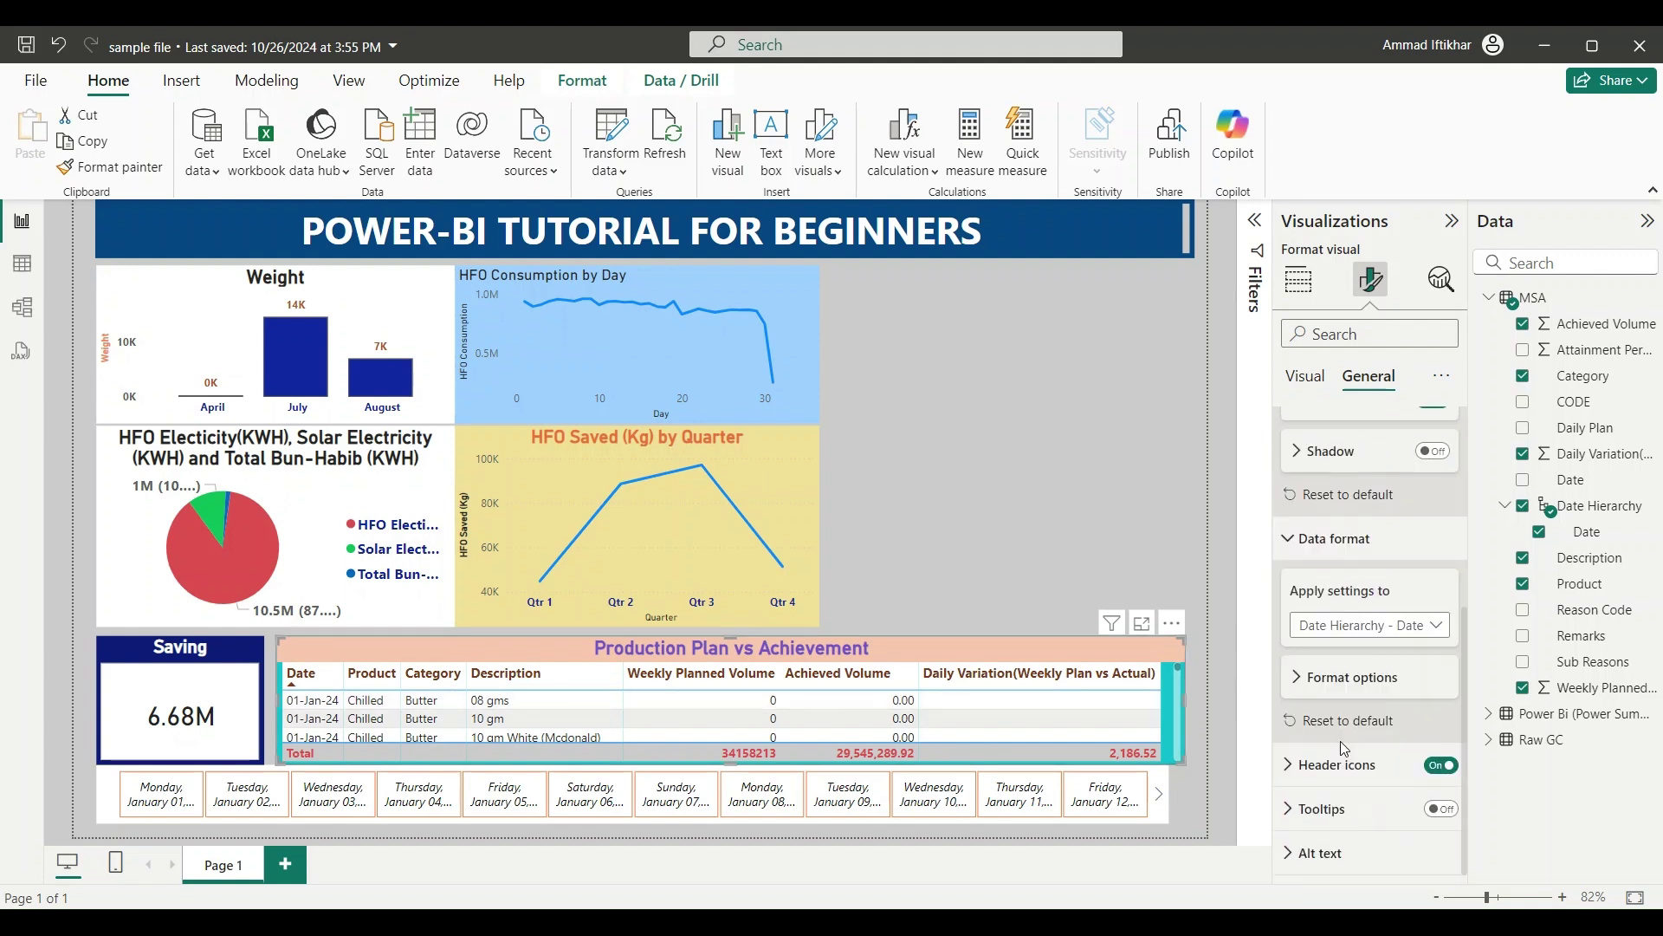
scroll(1357, 658, up, 4)
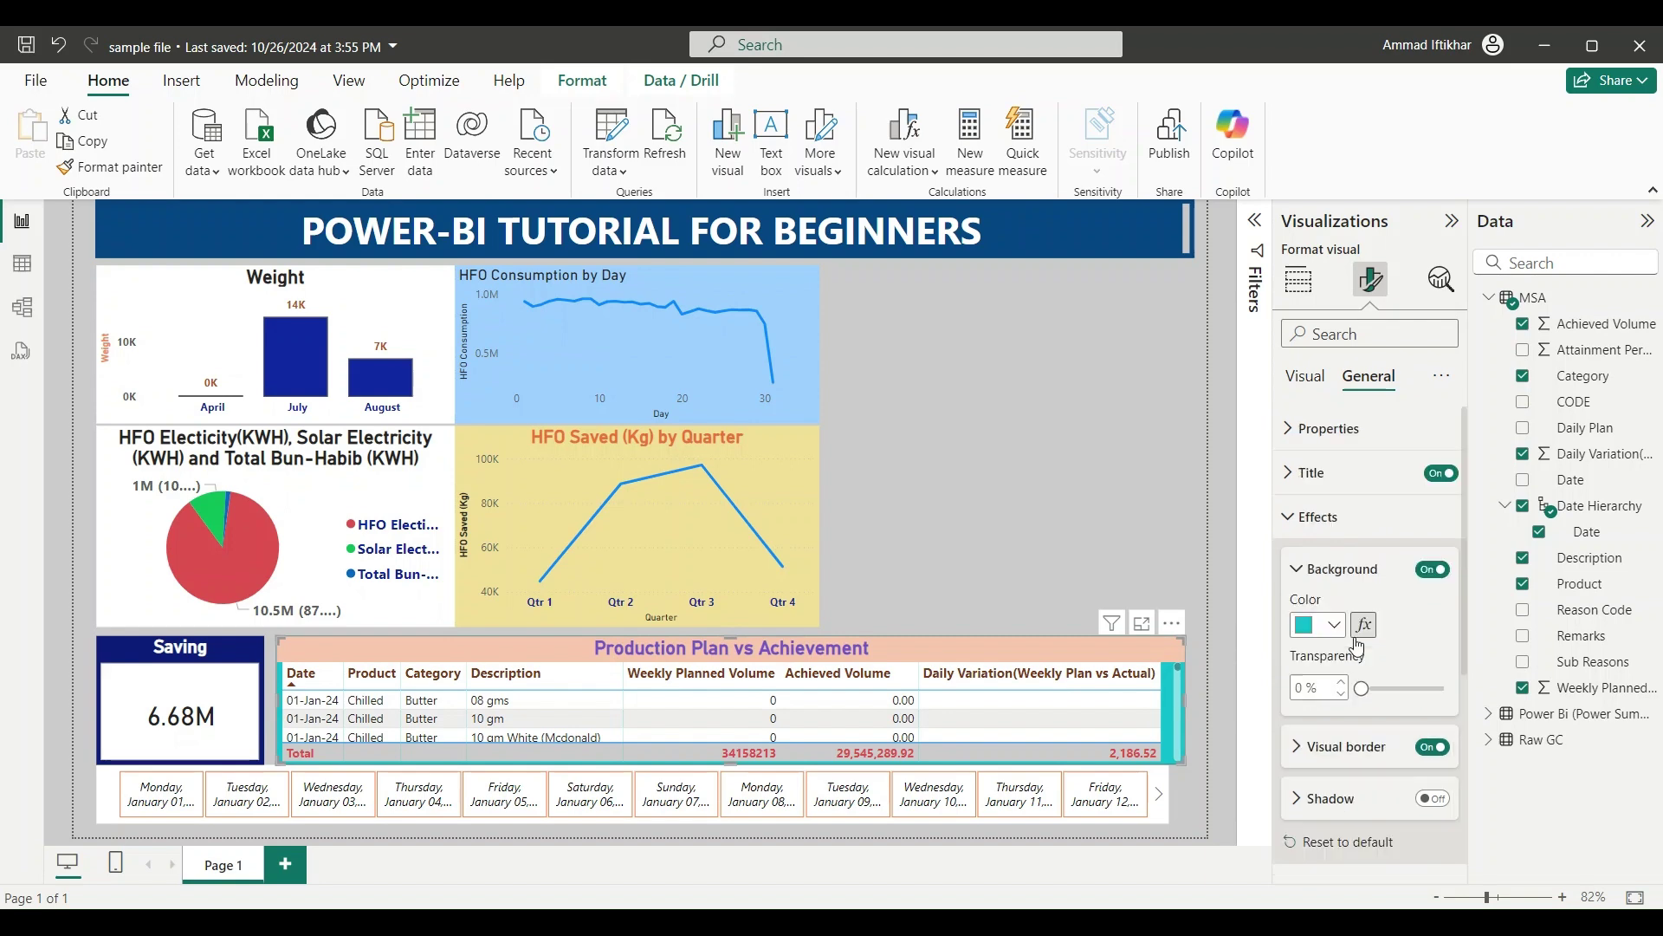
Extend the table upward to overlap the HFO Saved chart's lower edge and nudge the Saving card up slightly.
drag(730, 637, 720, 470)
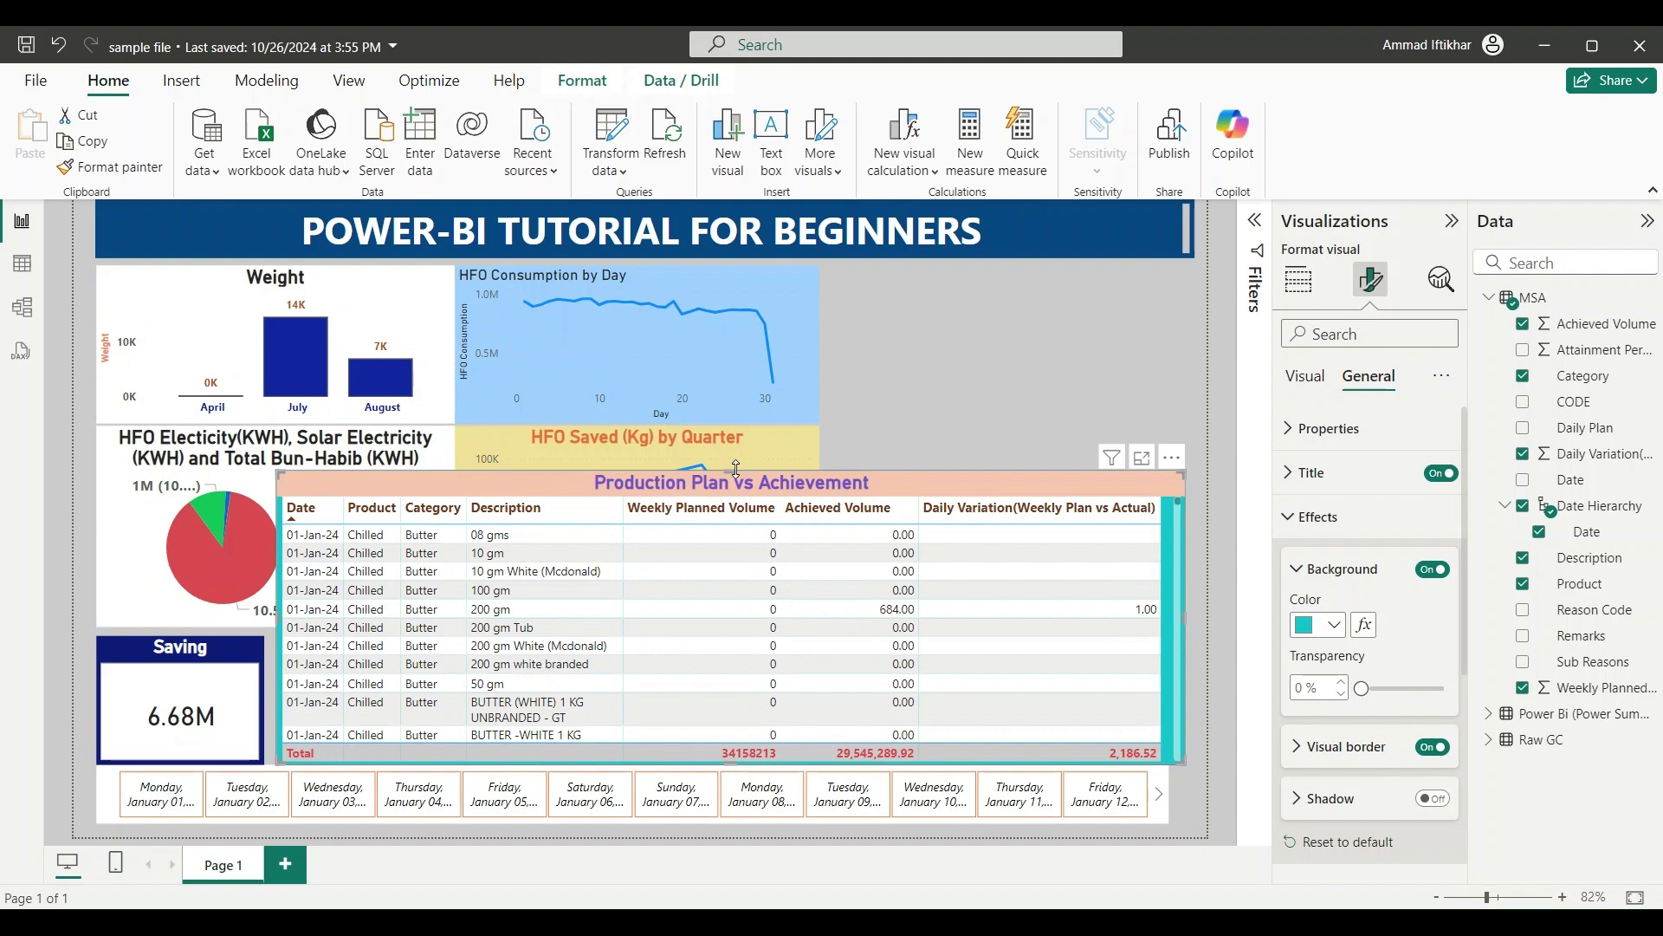
drag(732, 471, 732, 481)
drag(723, 574, 719, 589)
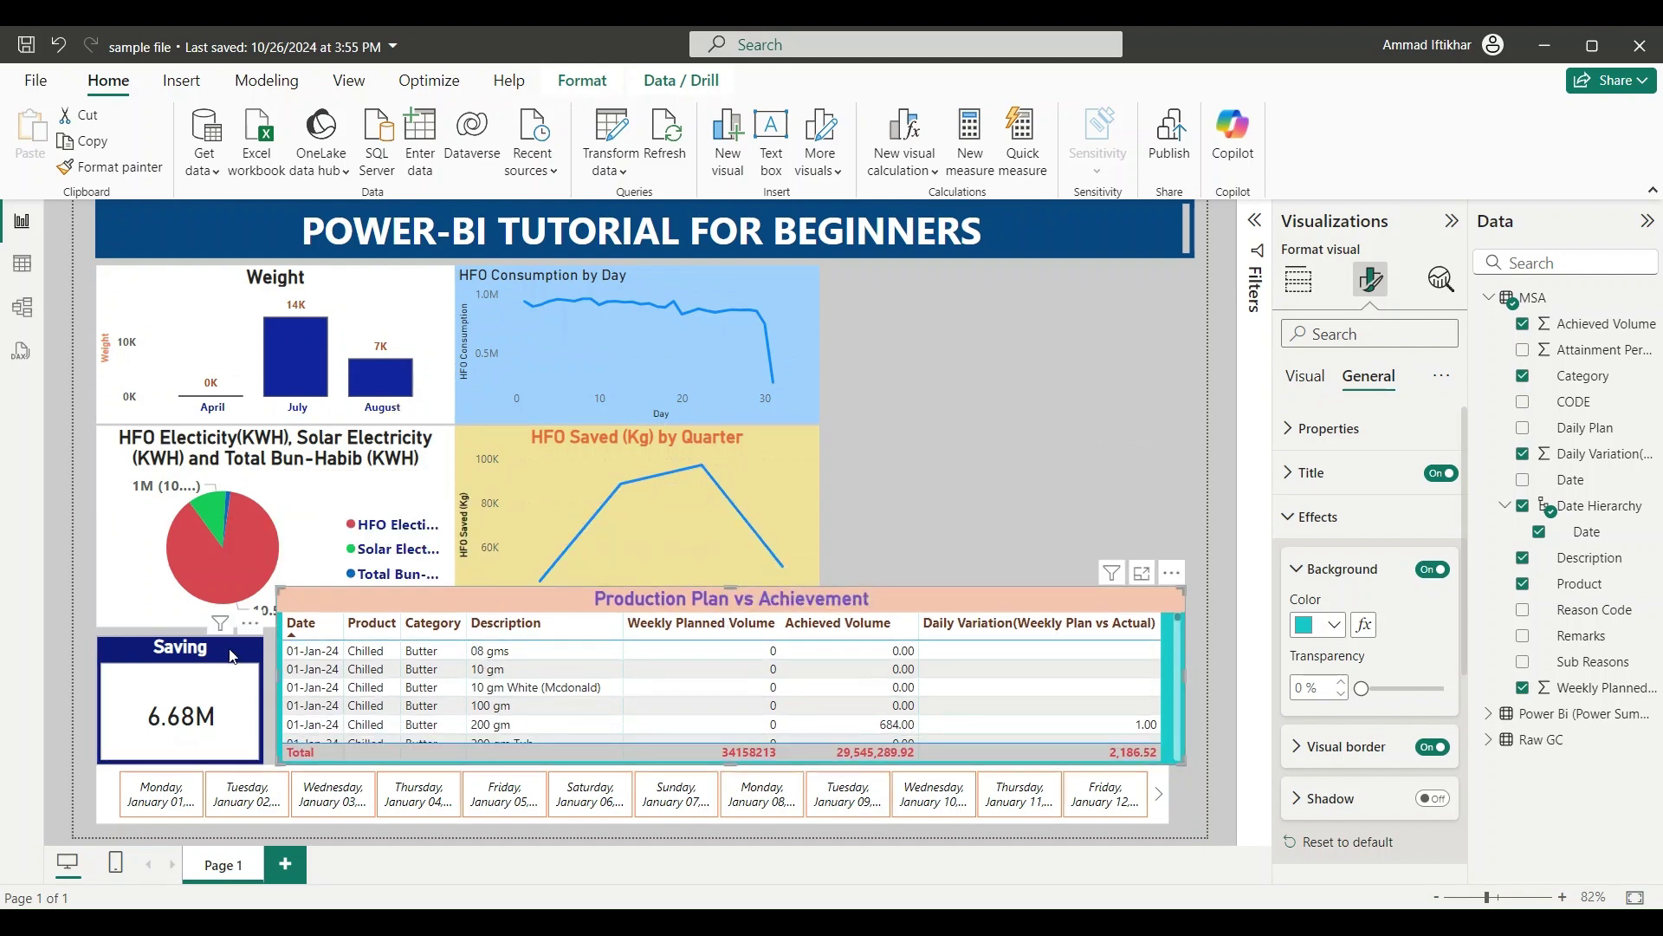
mouse_move(229, 654)
mouse_down()
mouse_move(866, 478)
mouse_move(196, 662)
mouse_move(240, 649)
mouse_up()
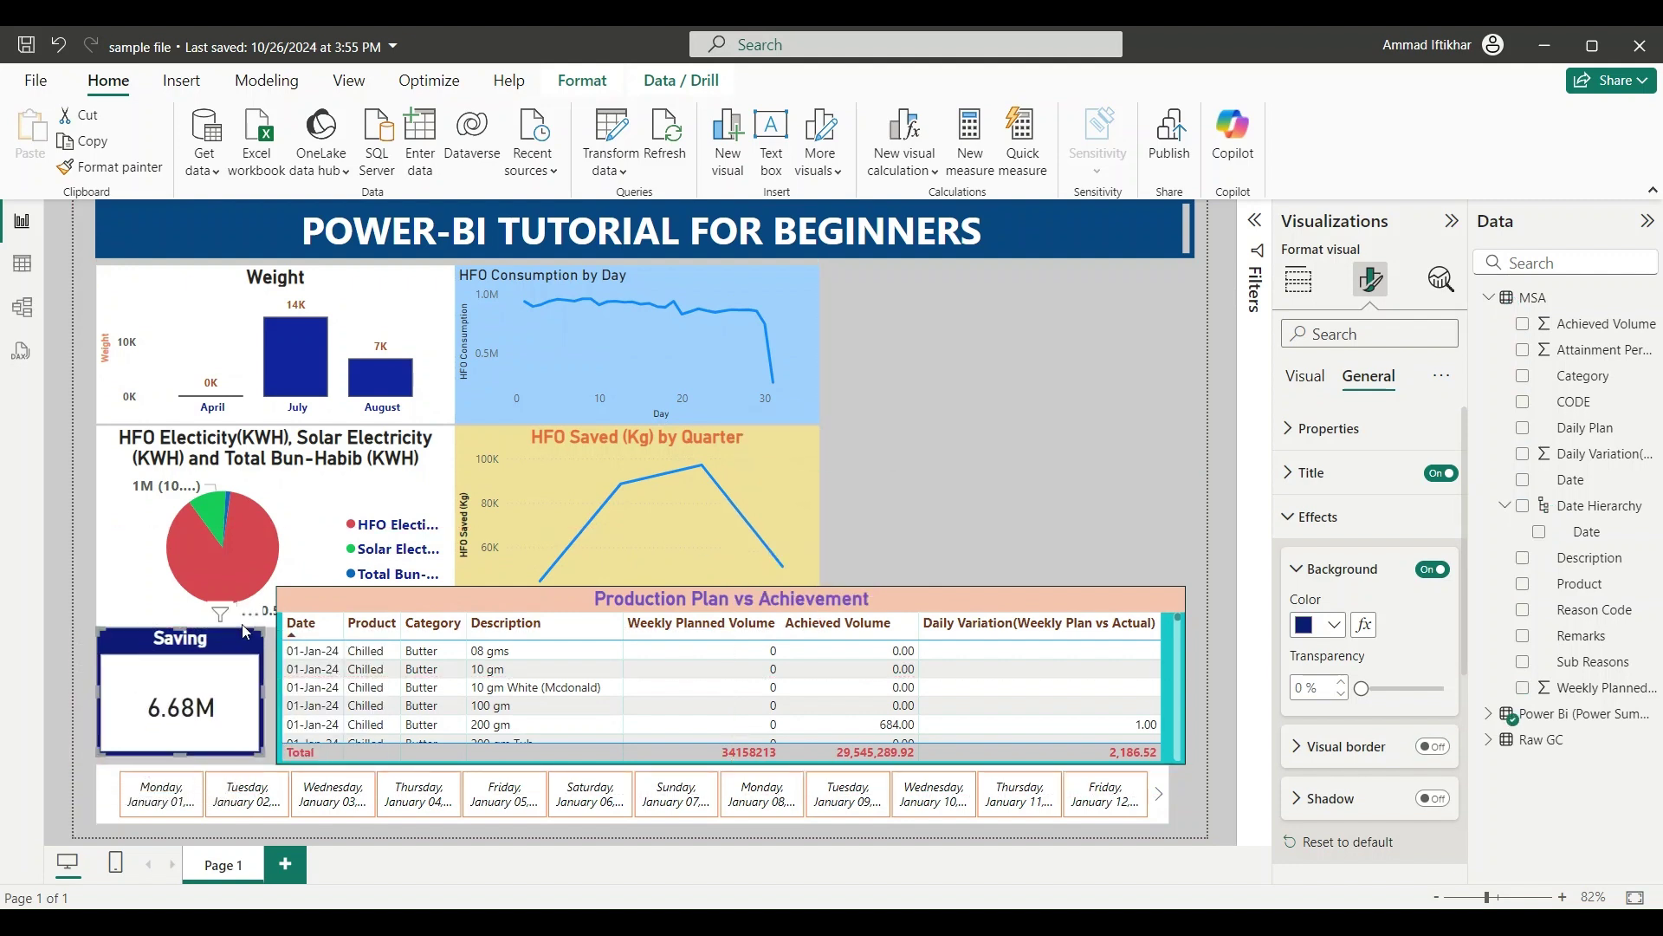
Move the electricity pie chart to the right of the HFO Consumption chart, close the gap between them and match their heights.
click(424, 298)
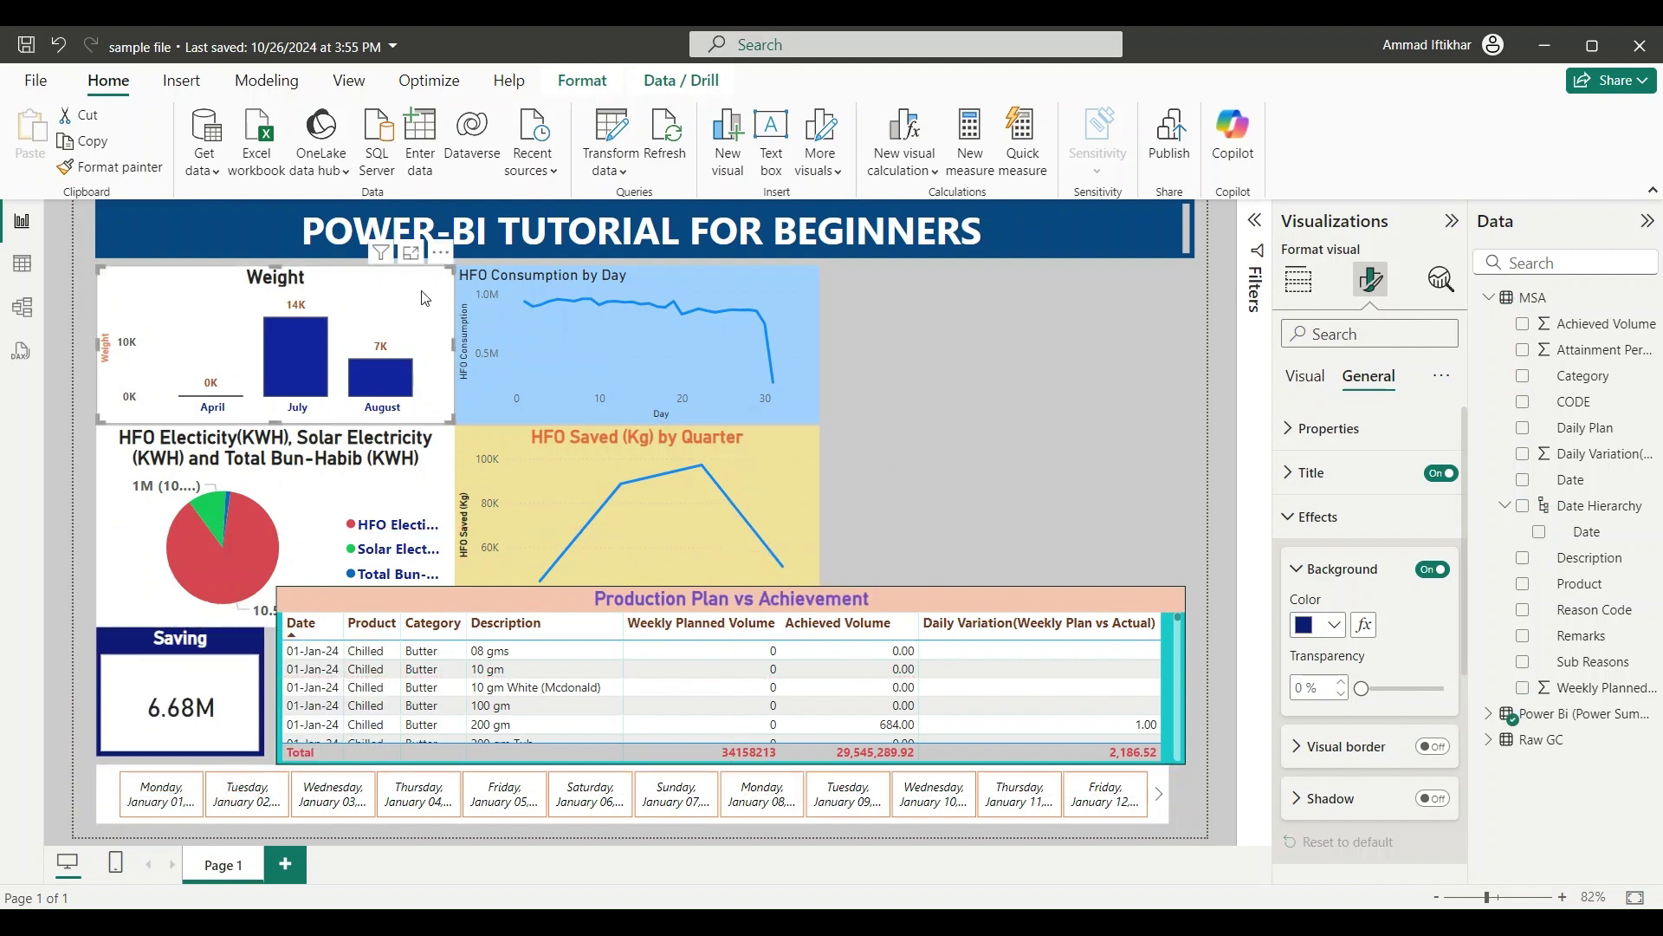
drag(427, 472, 1154, 315)
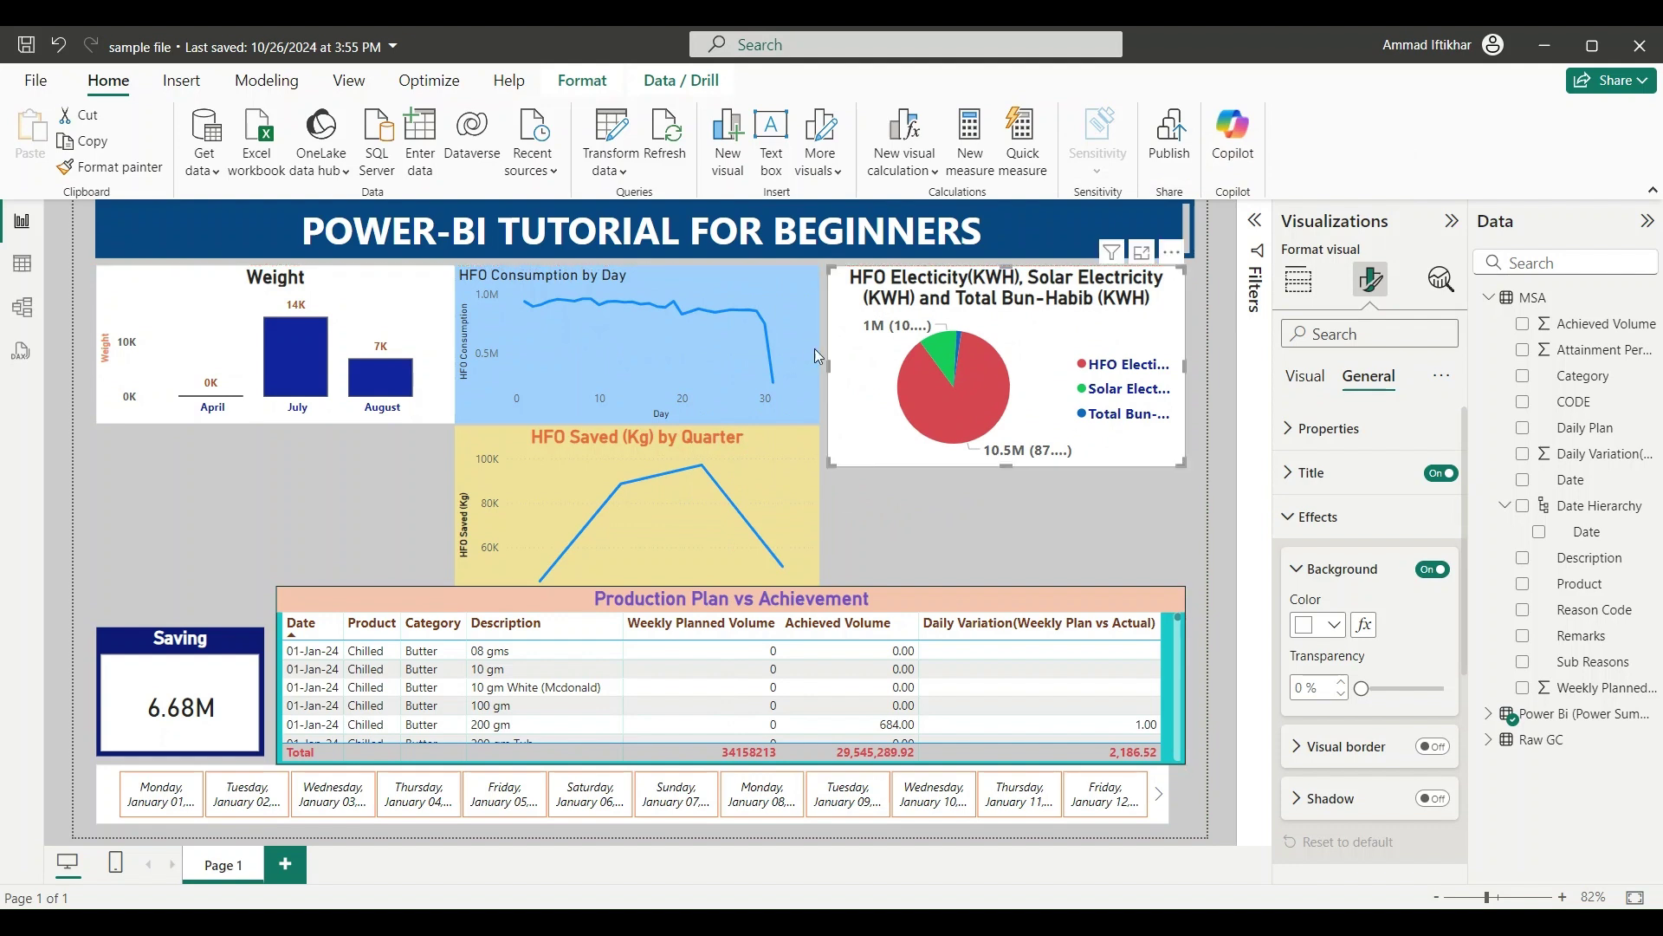
drag(815, 291, 810, 292)
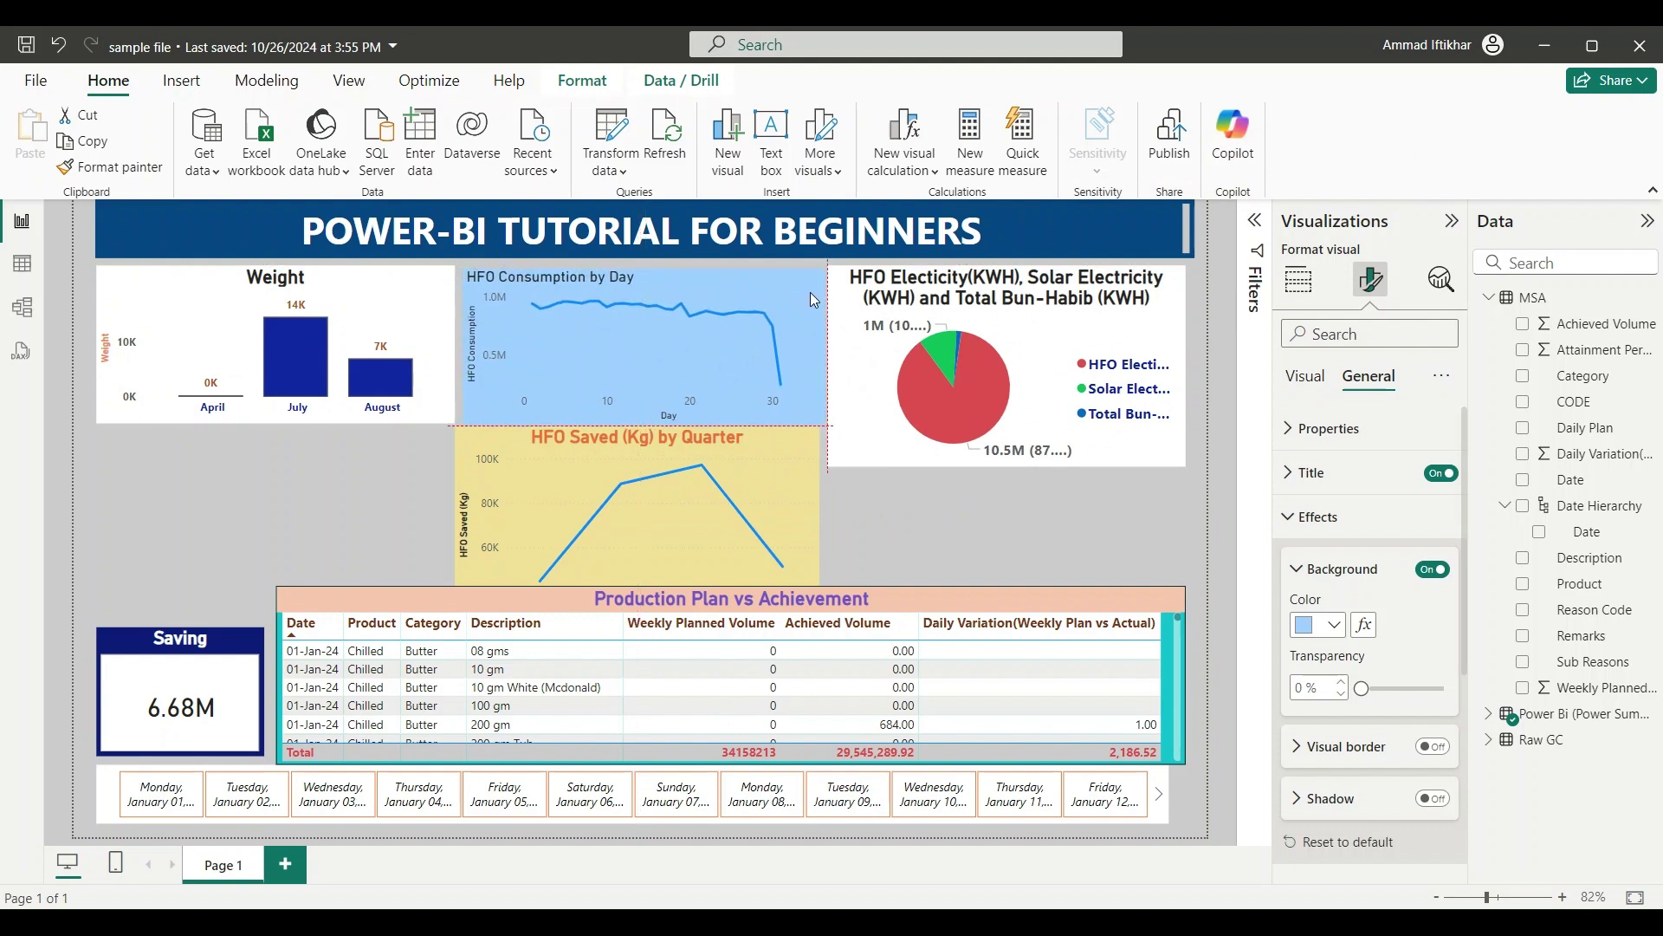
click(1027, 465)
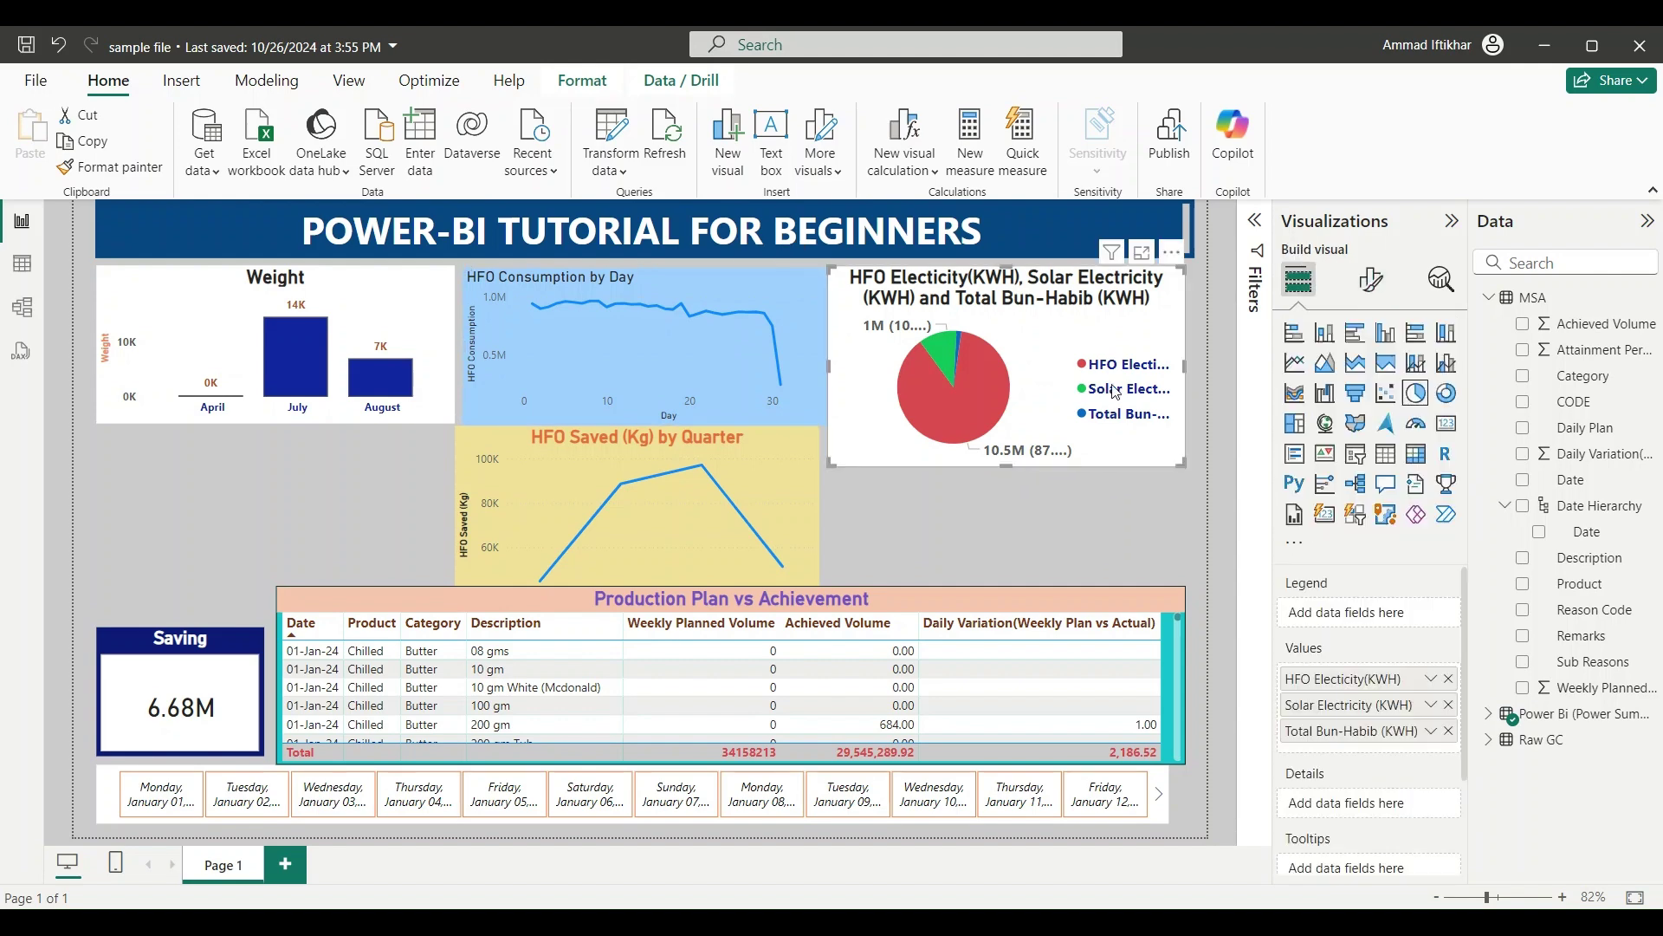
drag(1005, 466, 1006, 428)
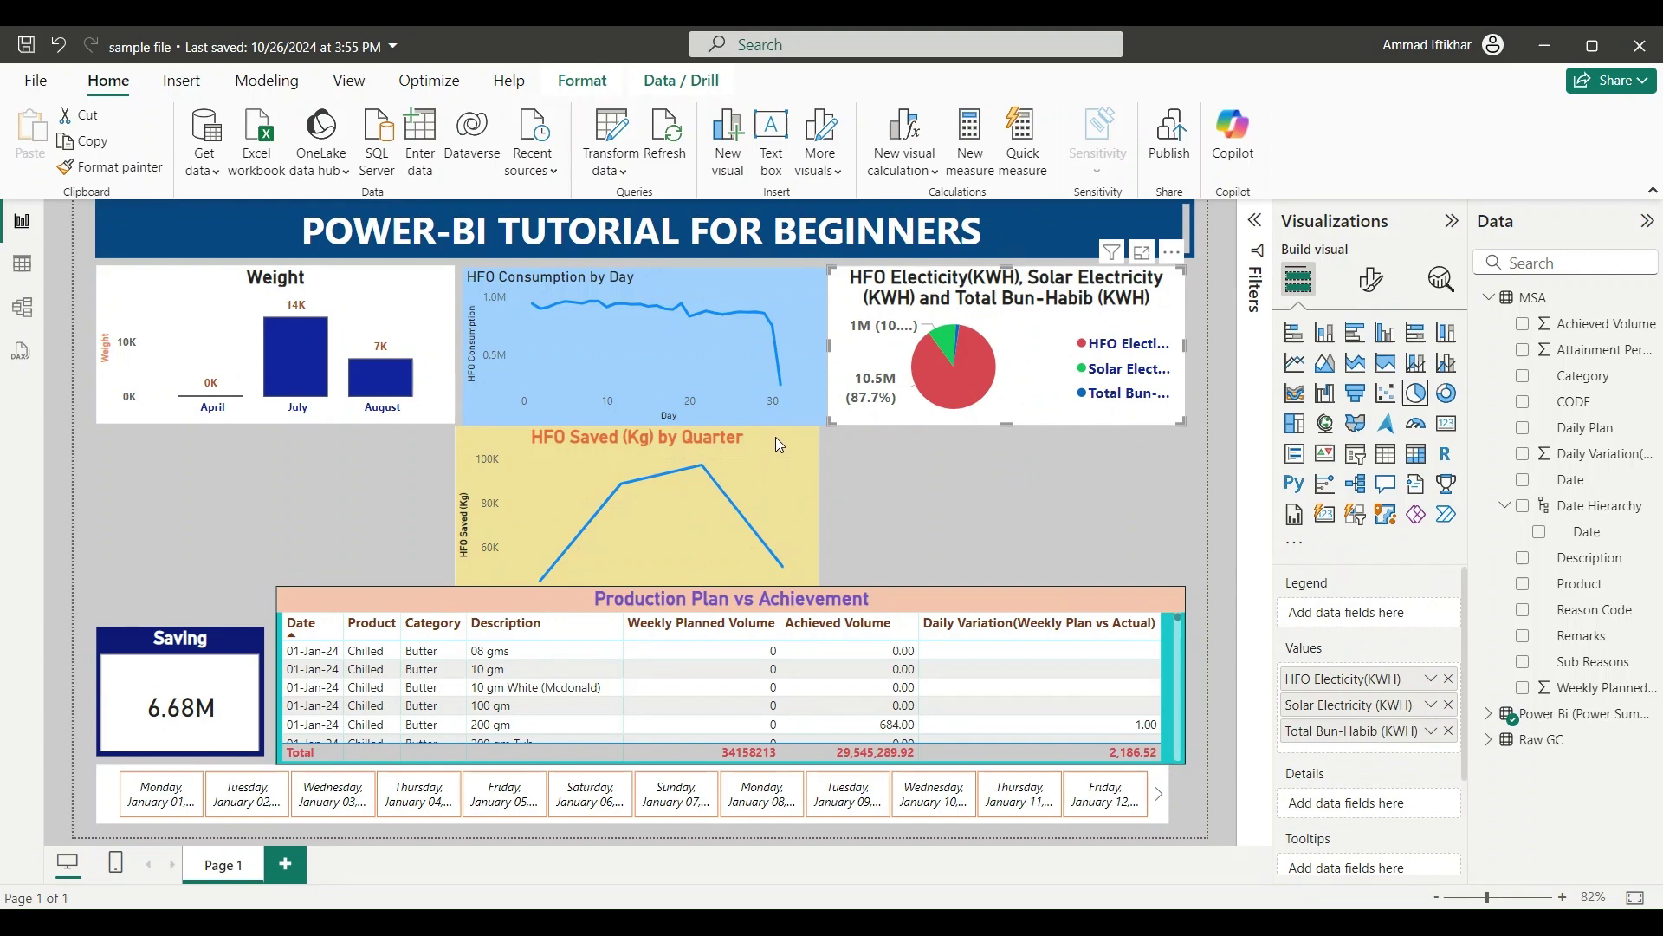
Place the HFO Saved chart directly under the Weight chart, matching its width, and shorten it to end above the table.
drag(628, 456, 246, 466)
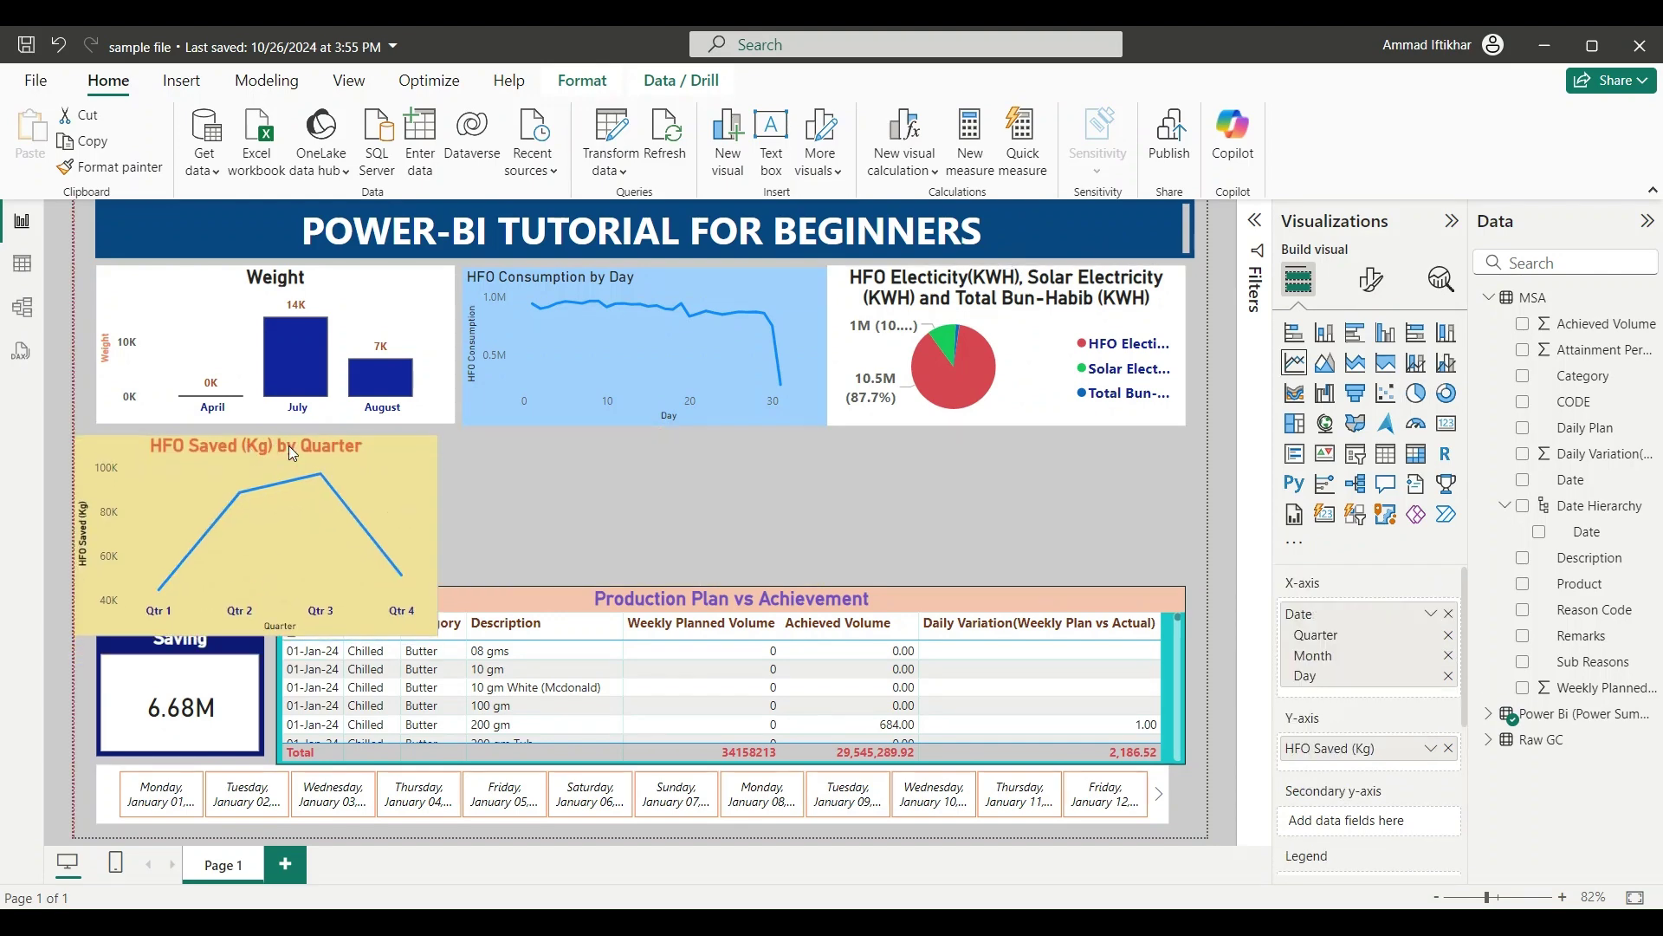
drag(355, 453, 422, 443)
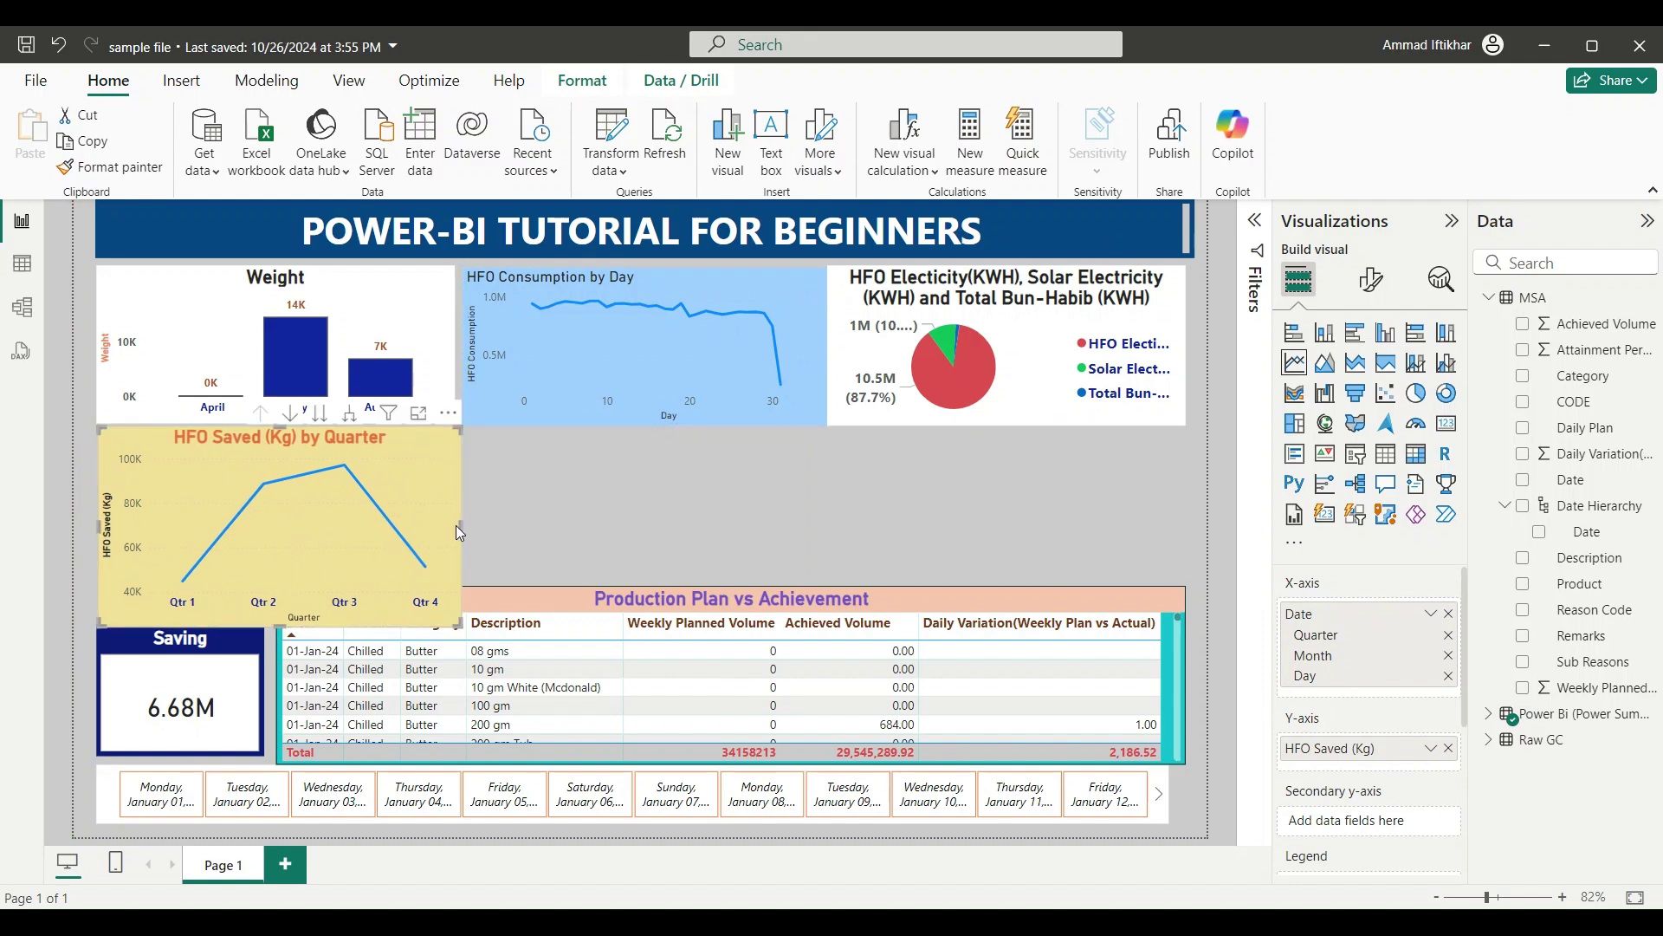
drag(459, 526, 456, 533)
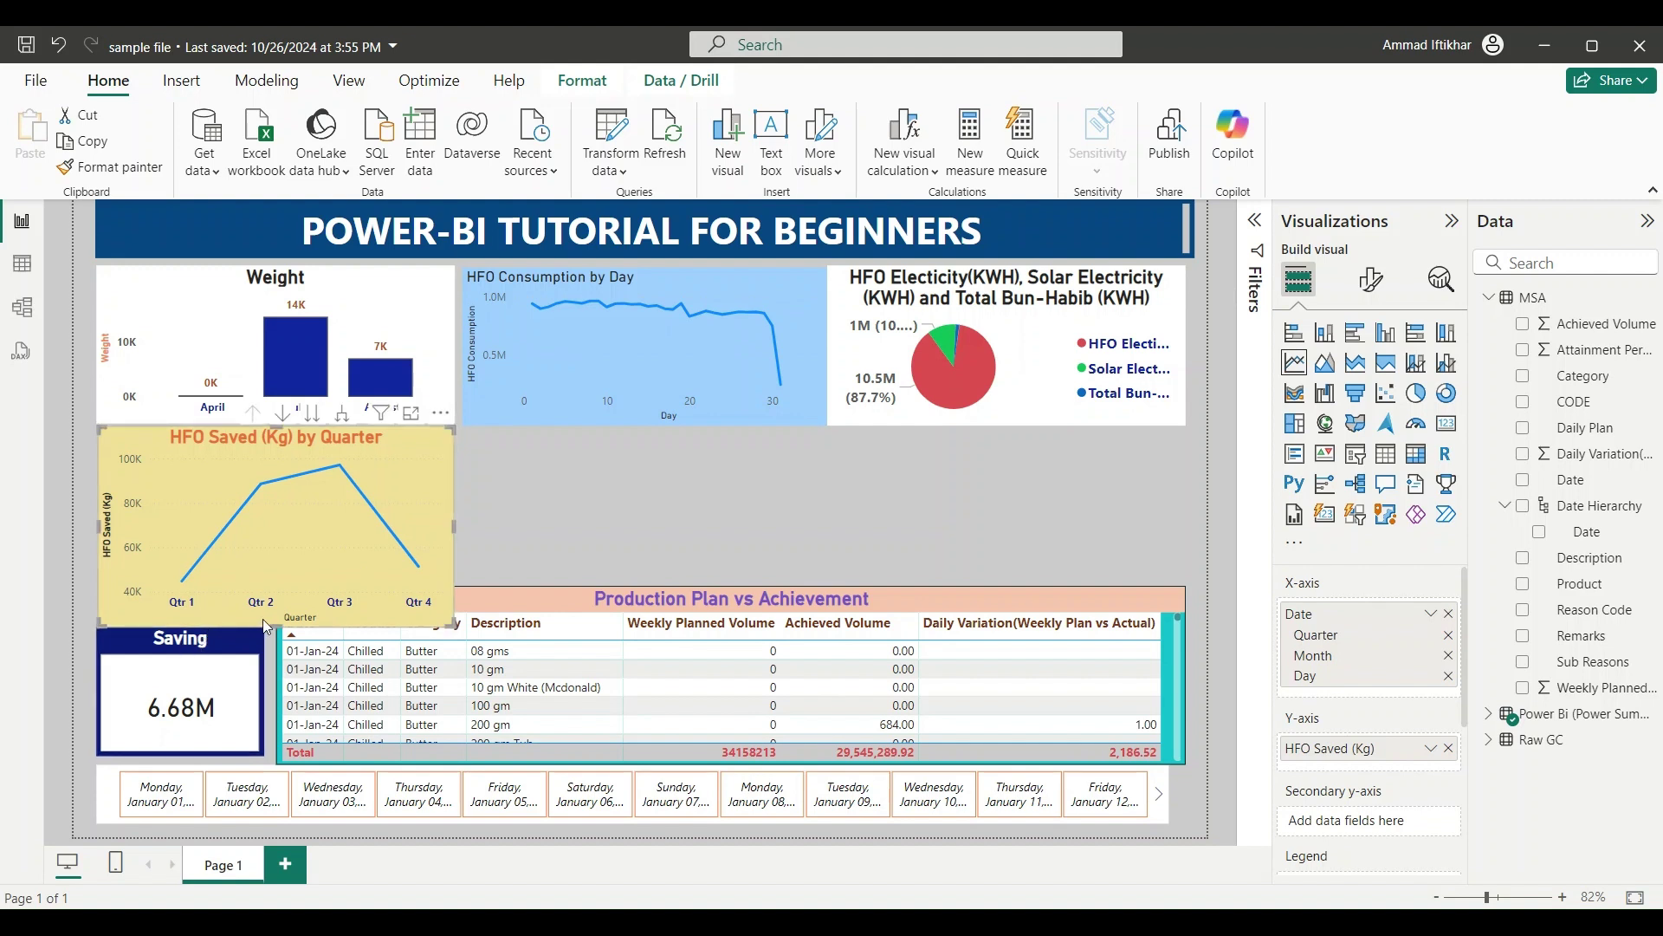
mouse_move(278, 601)
mouse_down()
mouse_move(277, 562)
mouse_move(276, 580)
mouse_up()
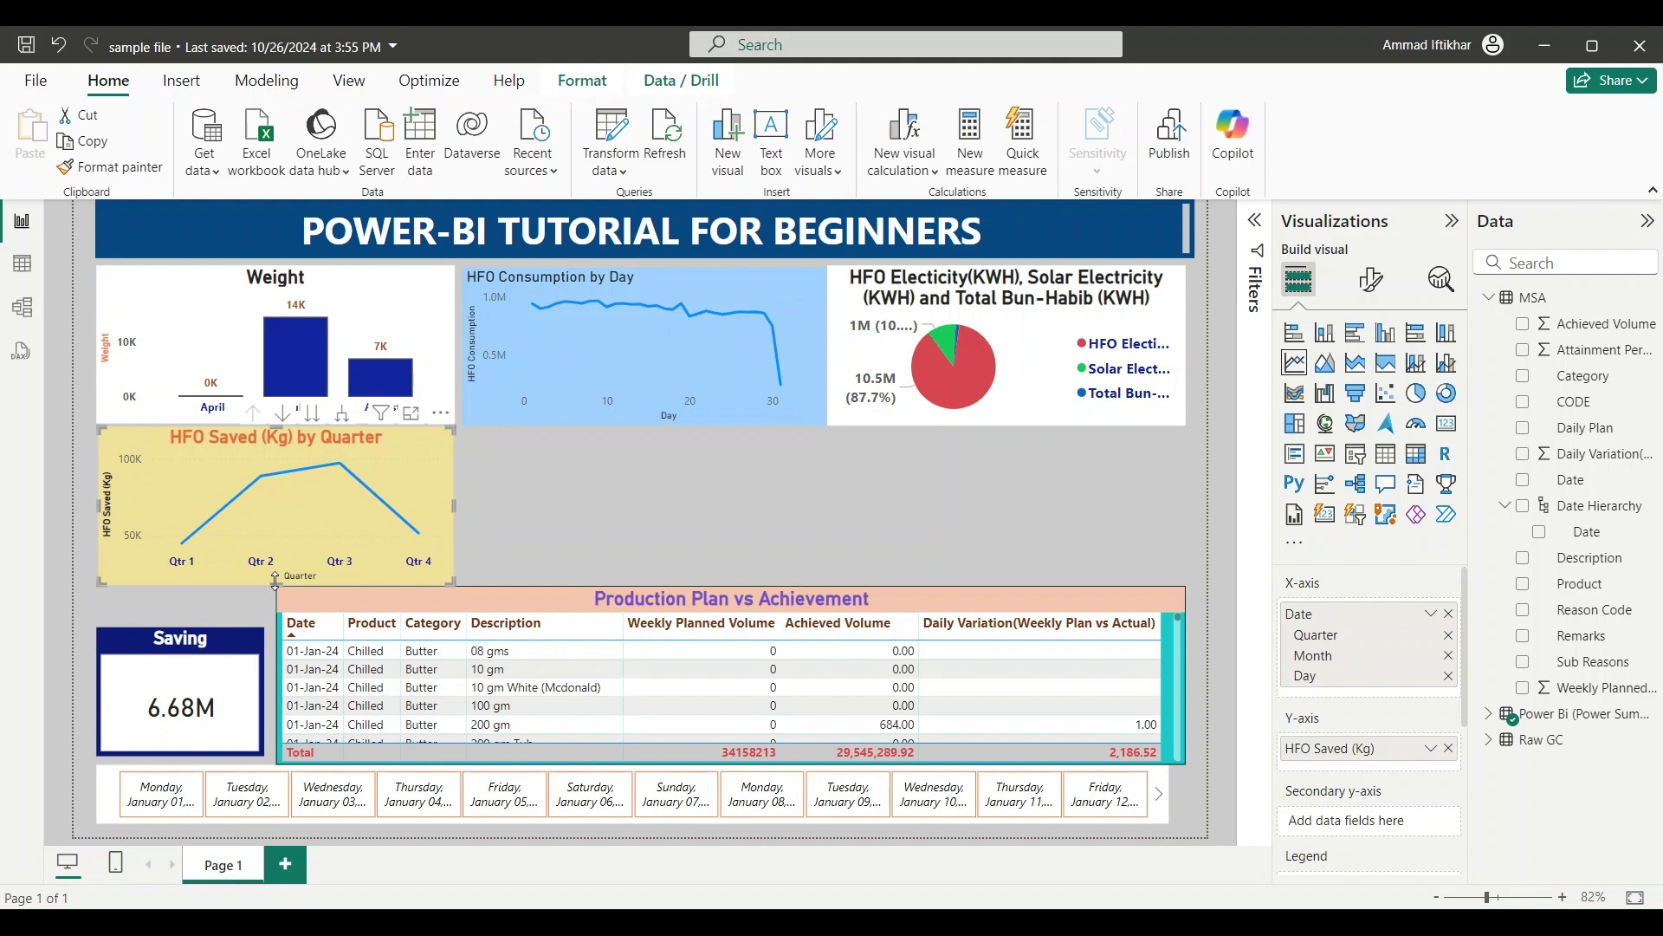
Narrow the table and place it under the HFO Consumption and pie charts, with the HFO Saved chart's top edge aligned beside it.
click(277, 679)
drag(280, 674, 463, 672)
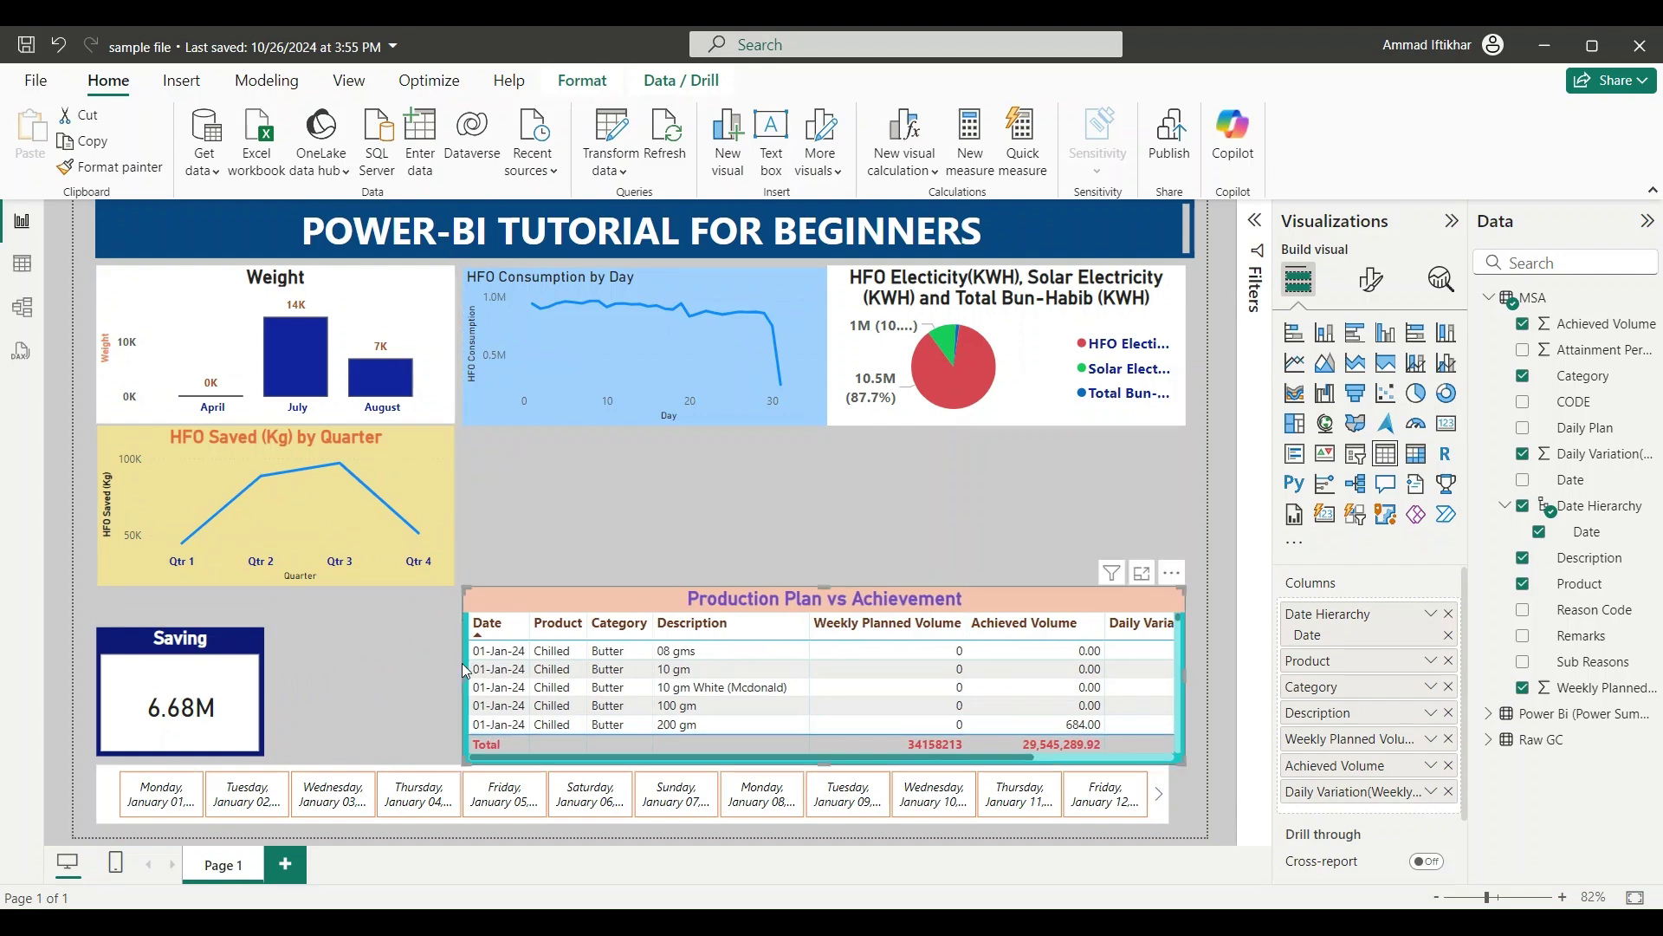
drag(518, 596, 518, 452)
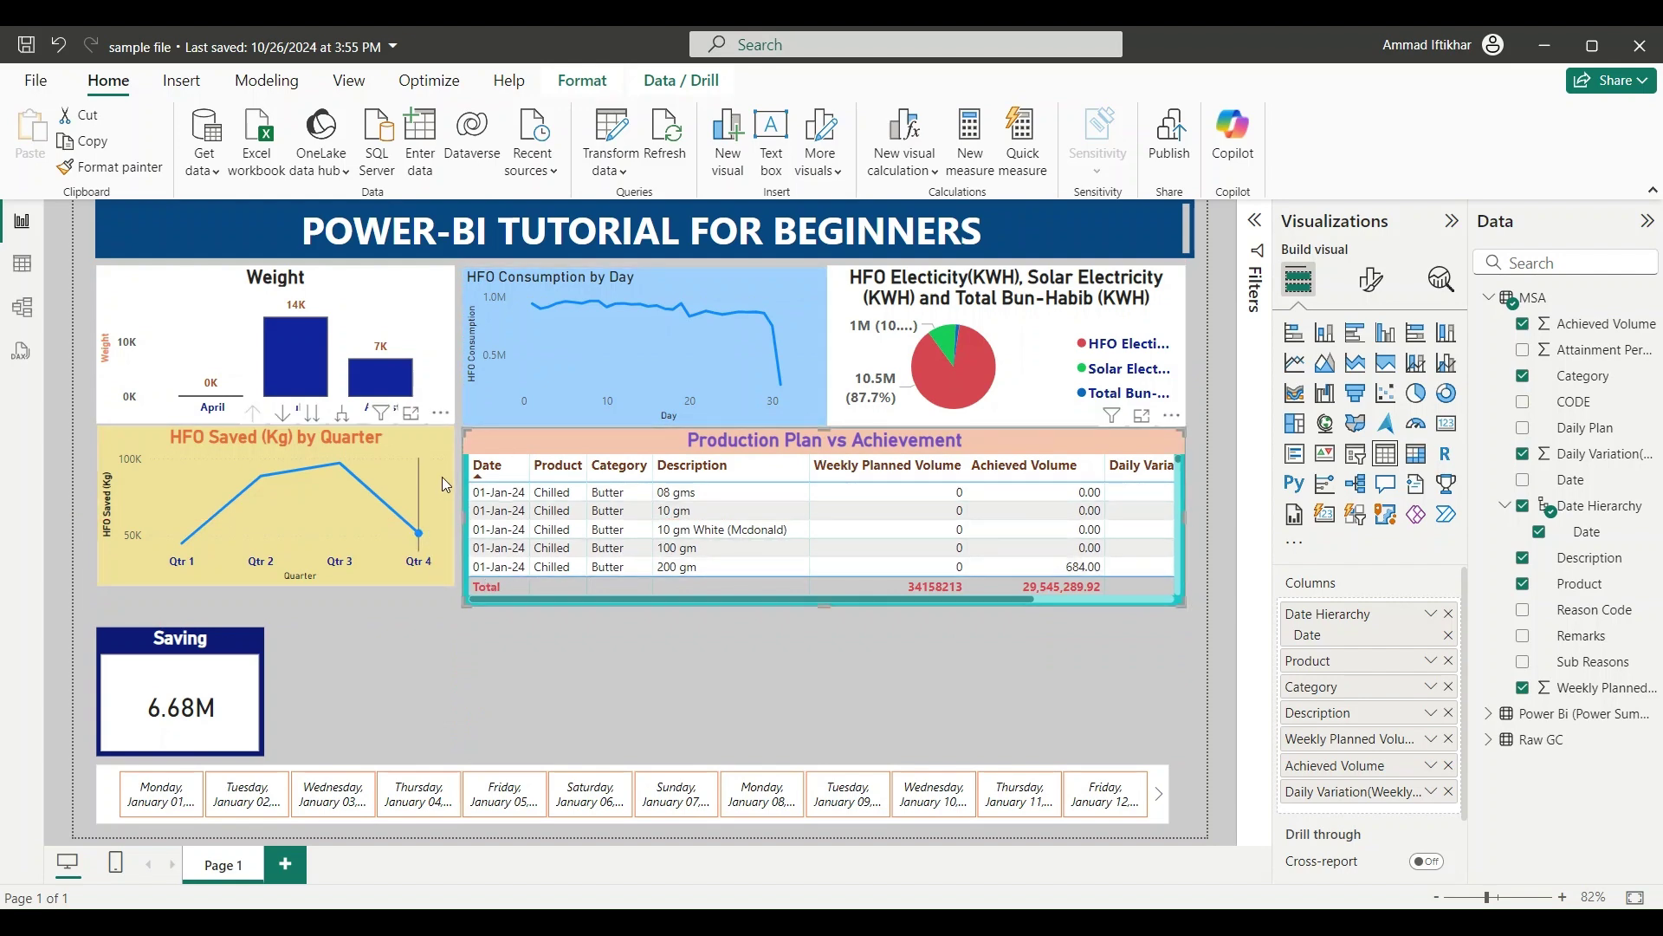
drag(443, 492, 443, 480)
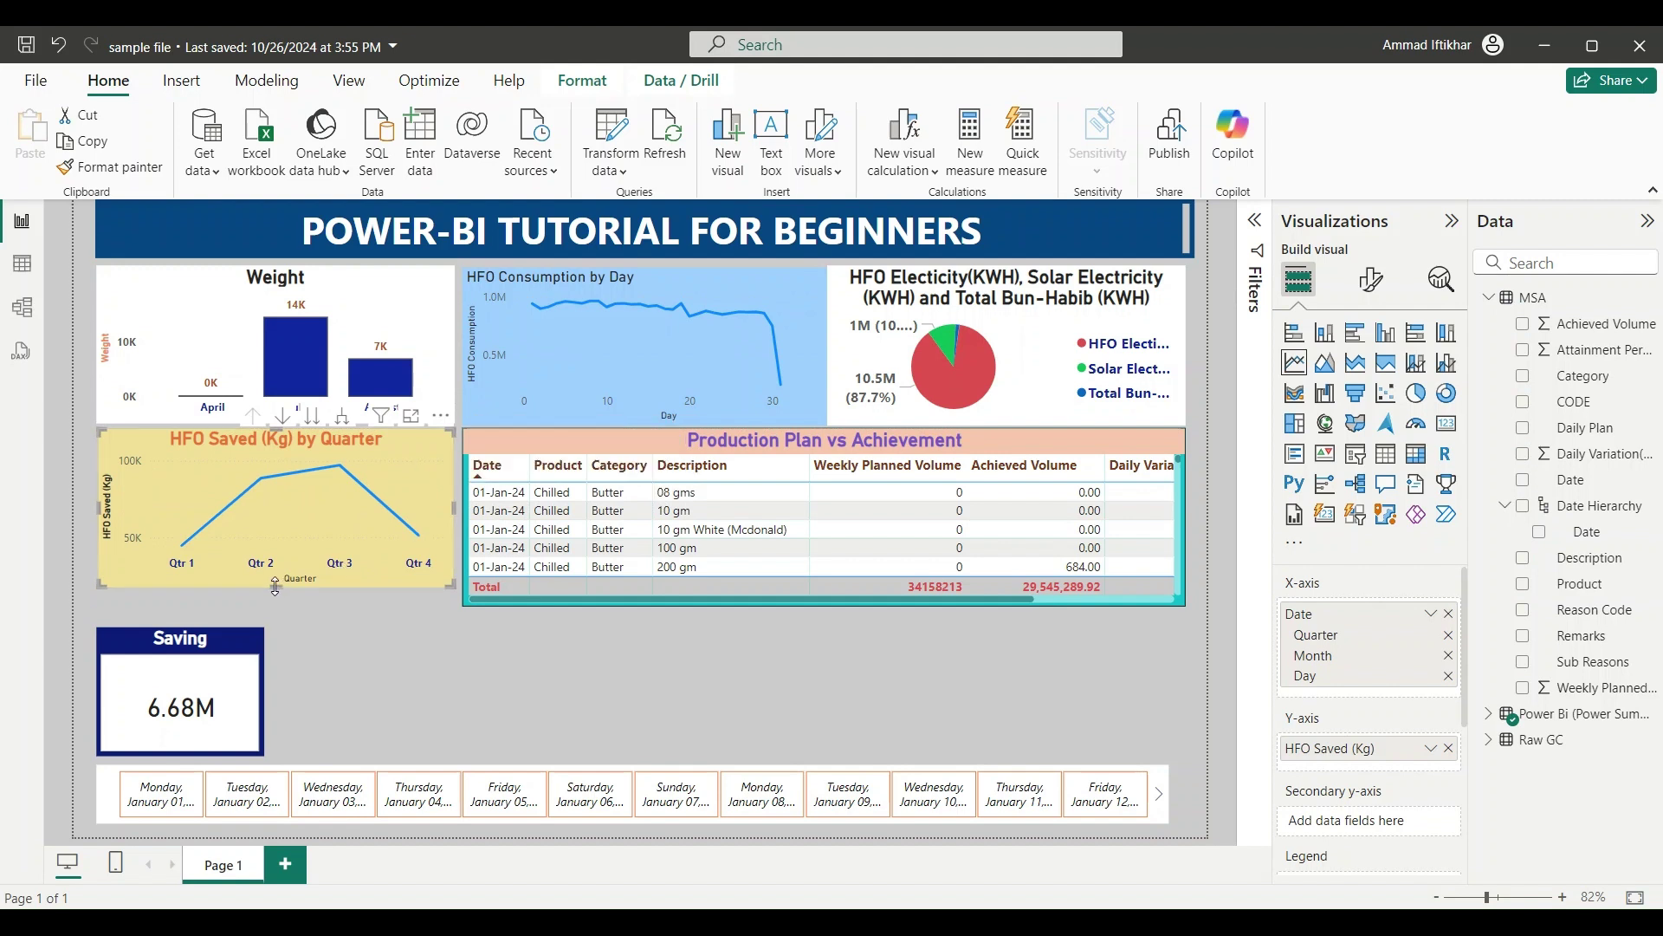
Extend the HFO Saved chart's lower edge down to line up with the lower edge of the production table.
drag(275, 588, 273, 603)
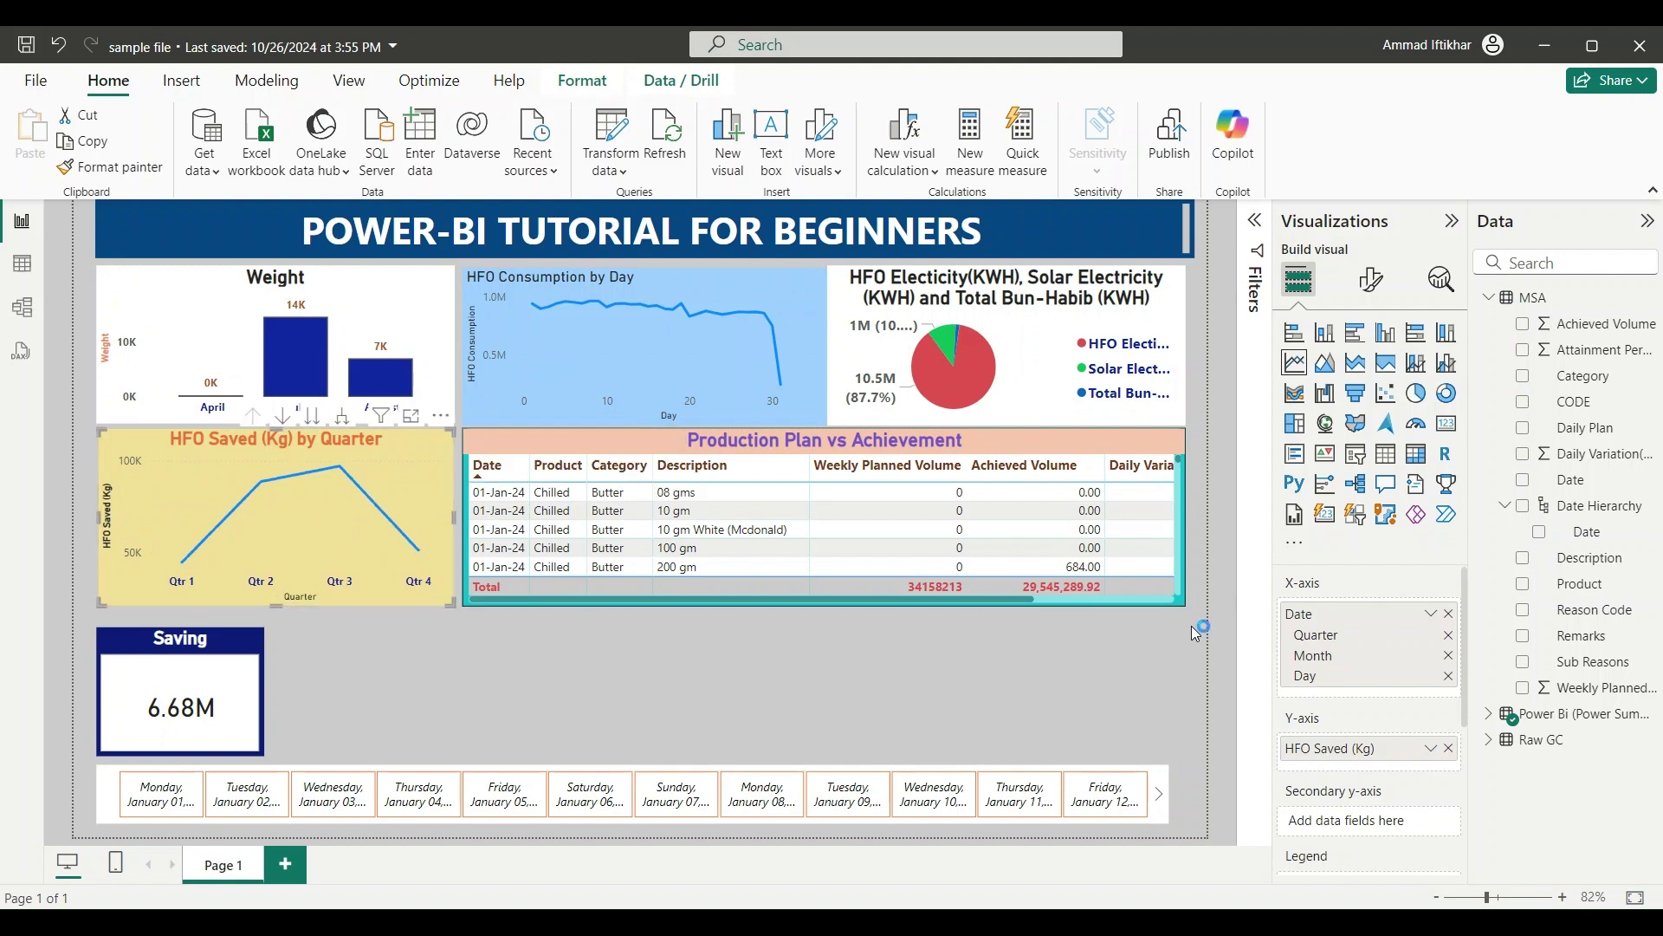
click(784, 277)
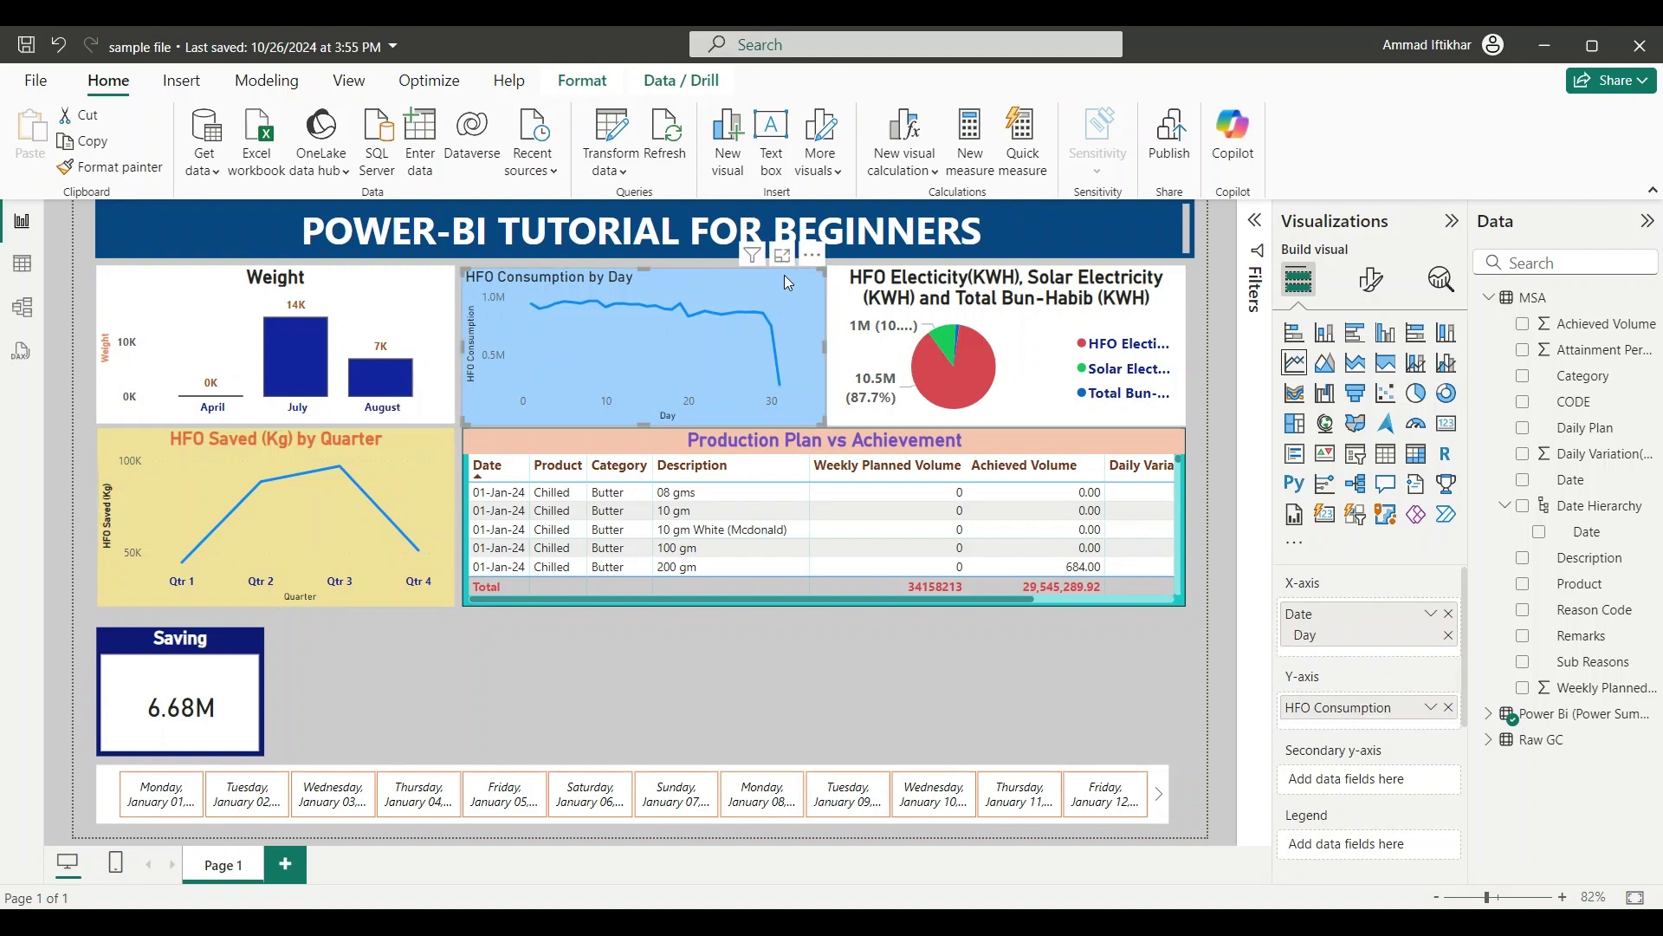
click(498, 442)
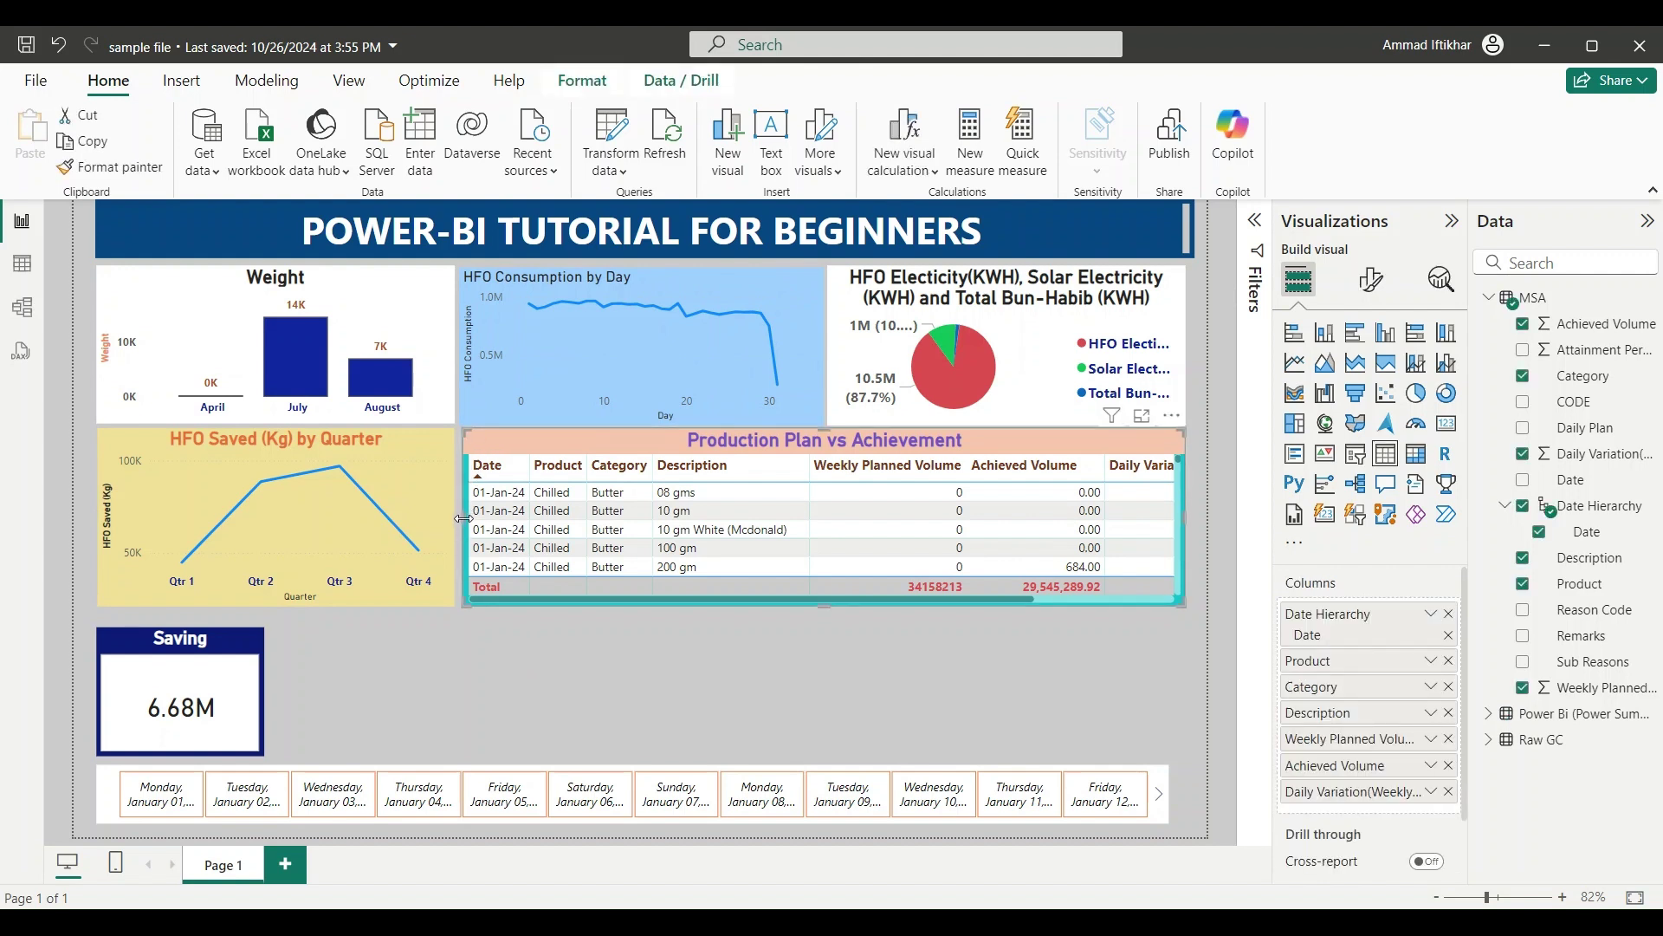
click(648, 709)
double_click(649, 711)
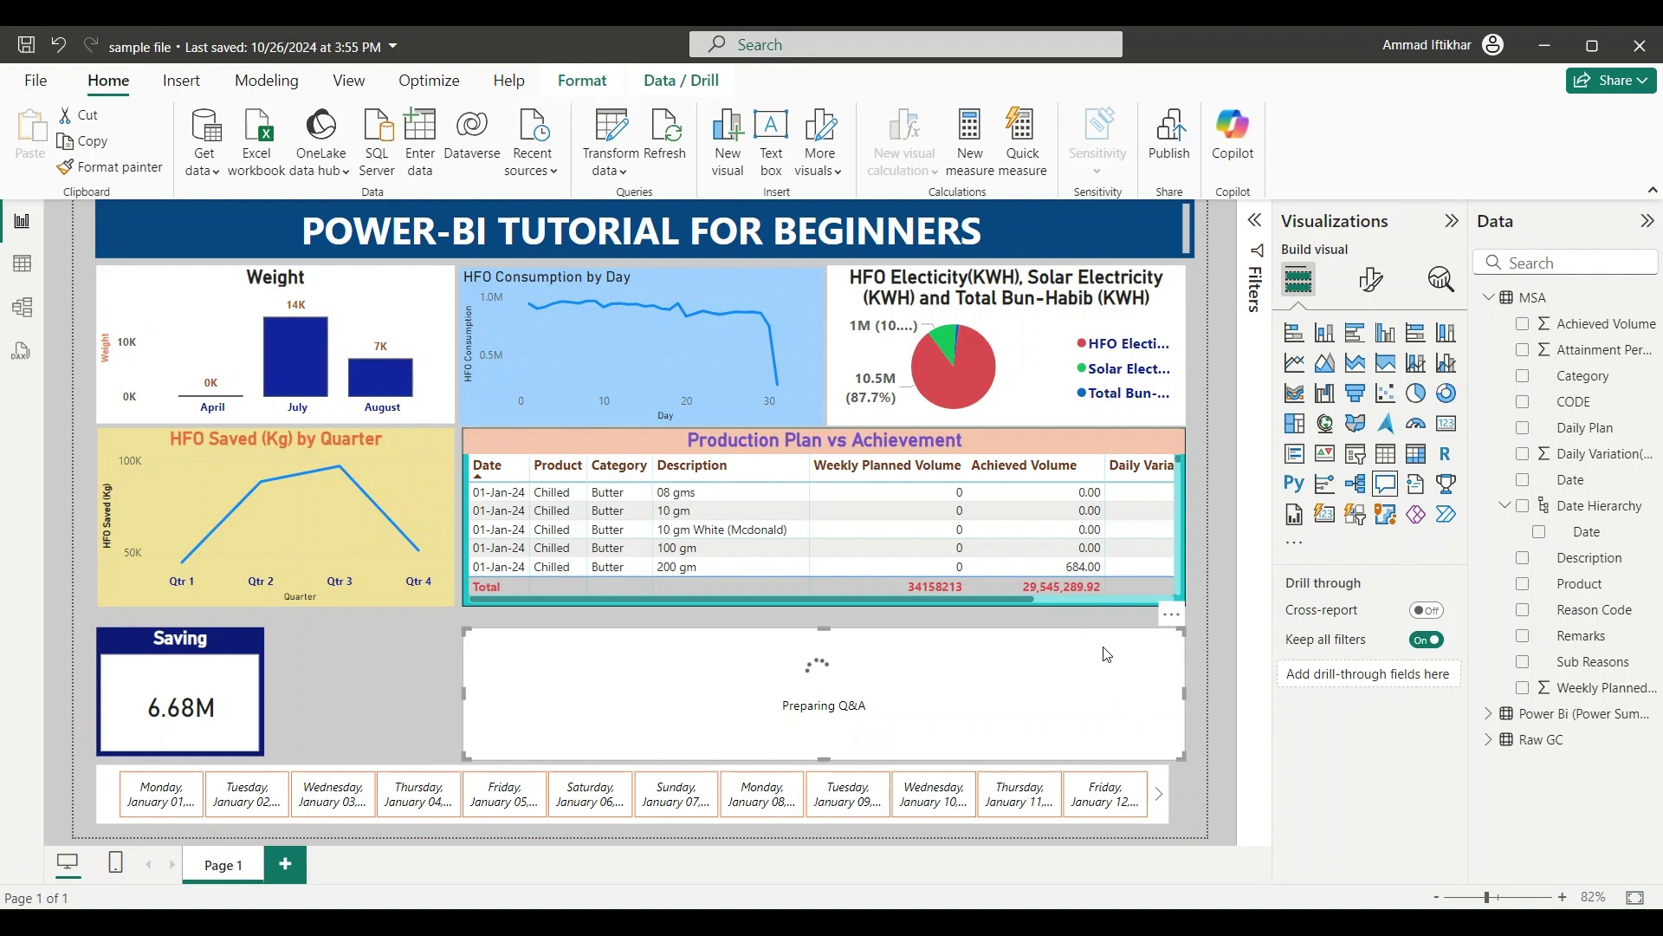
key(Delete)
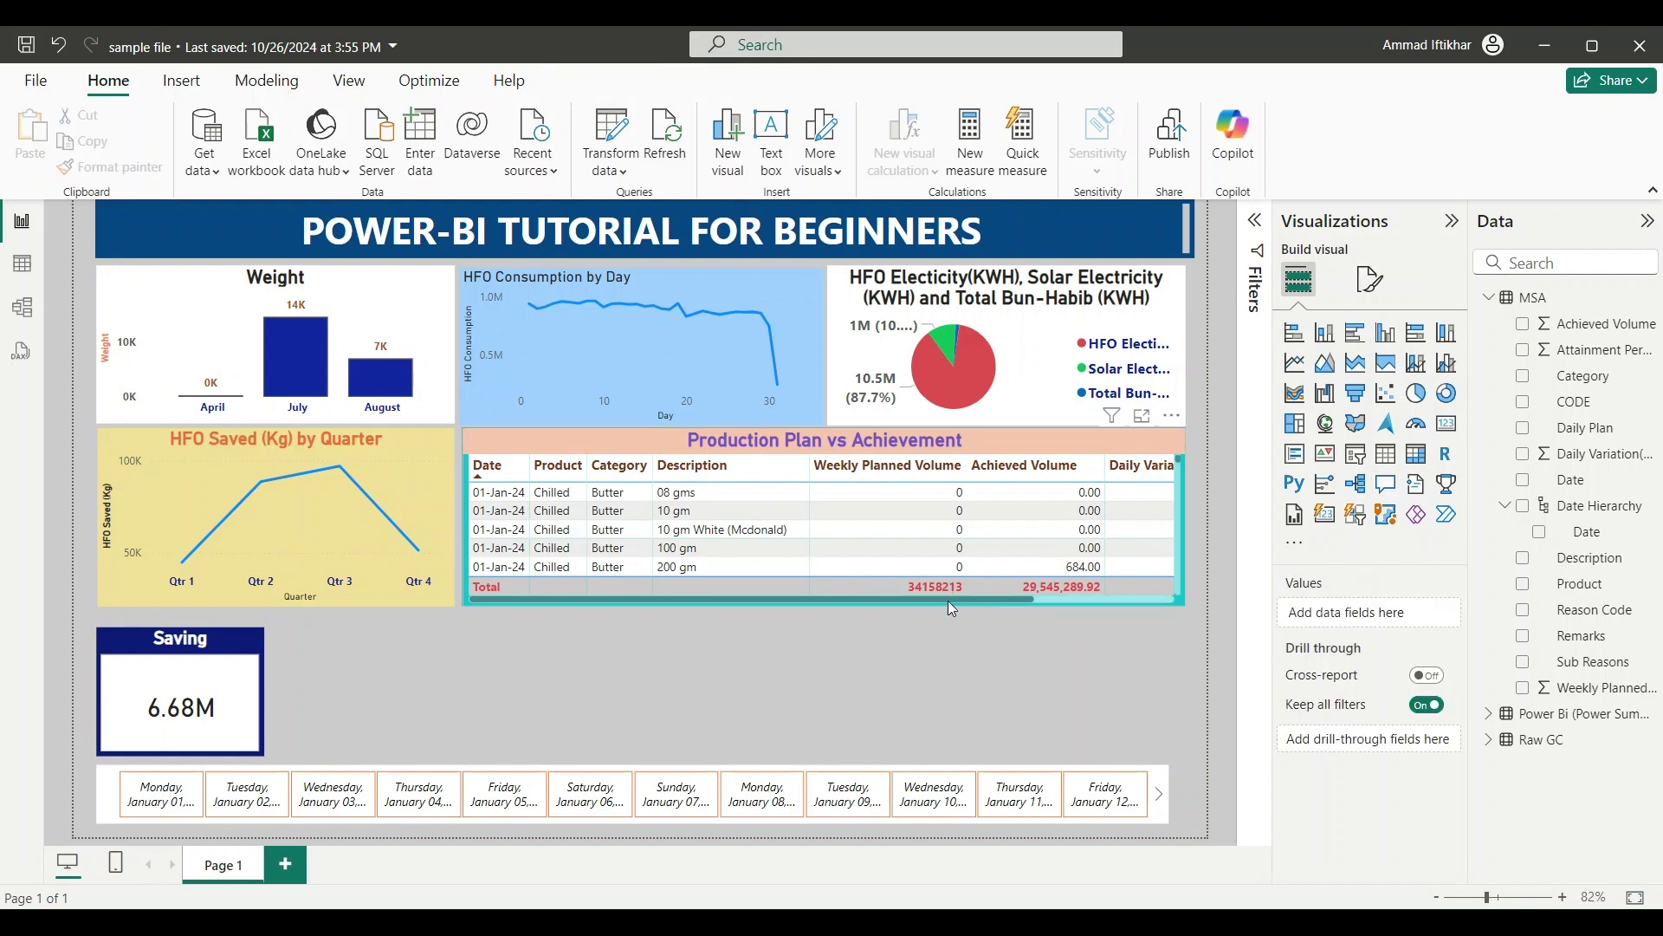
drag(951, 600, 861, 610)
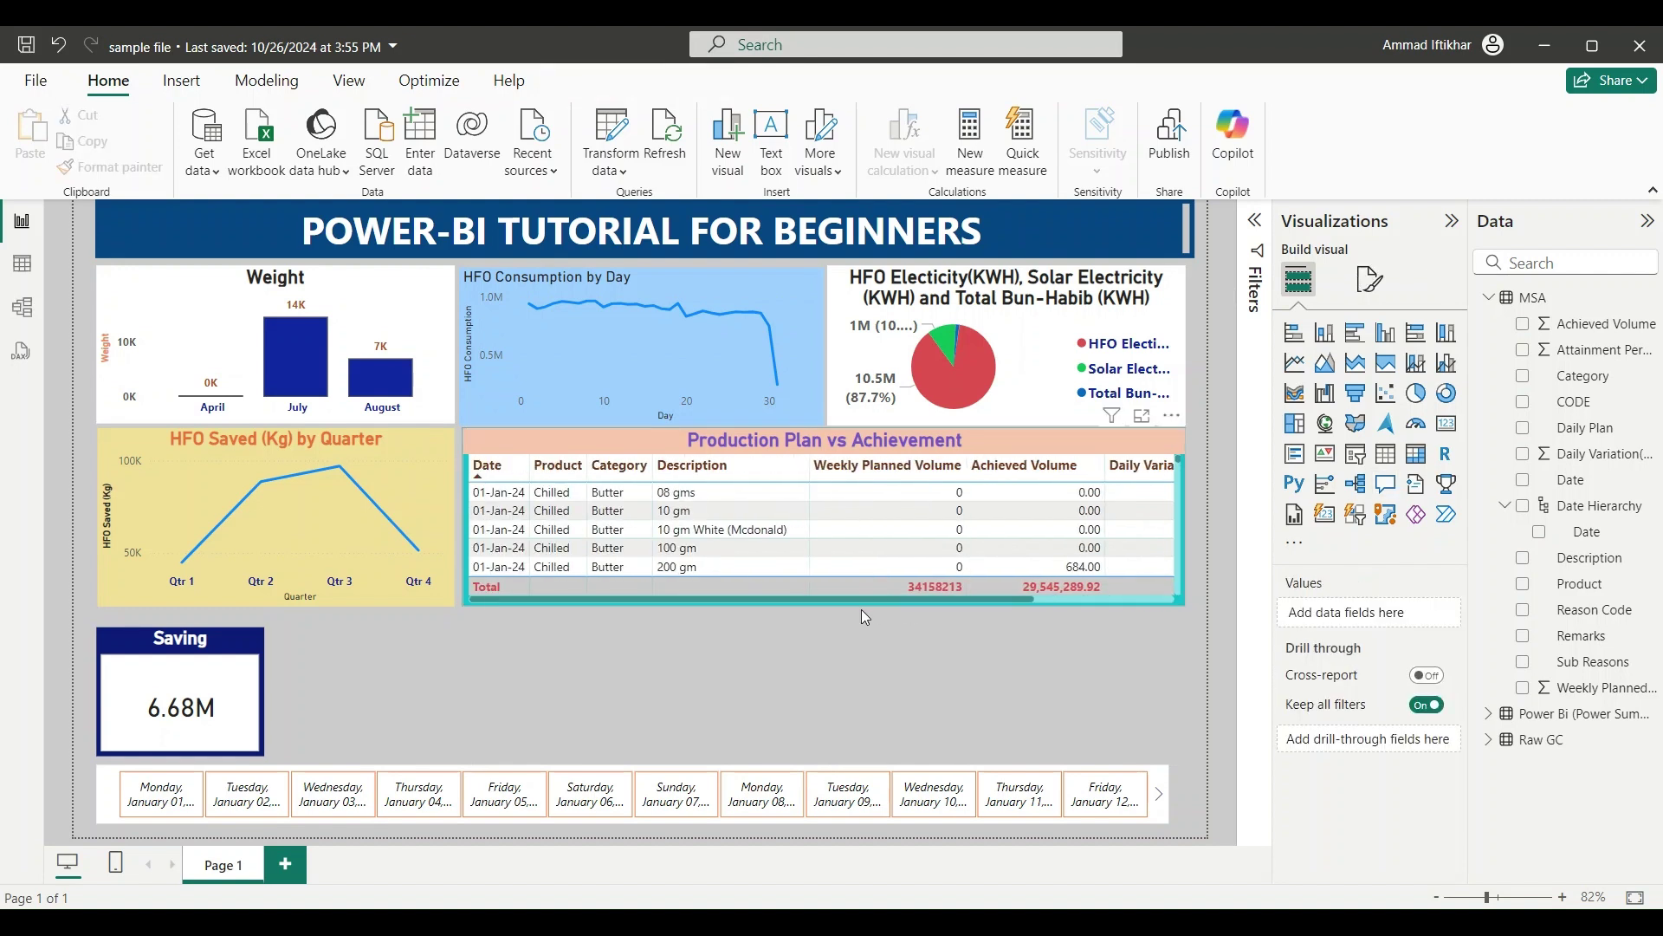